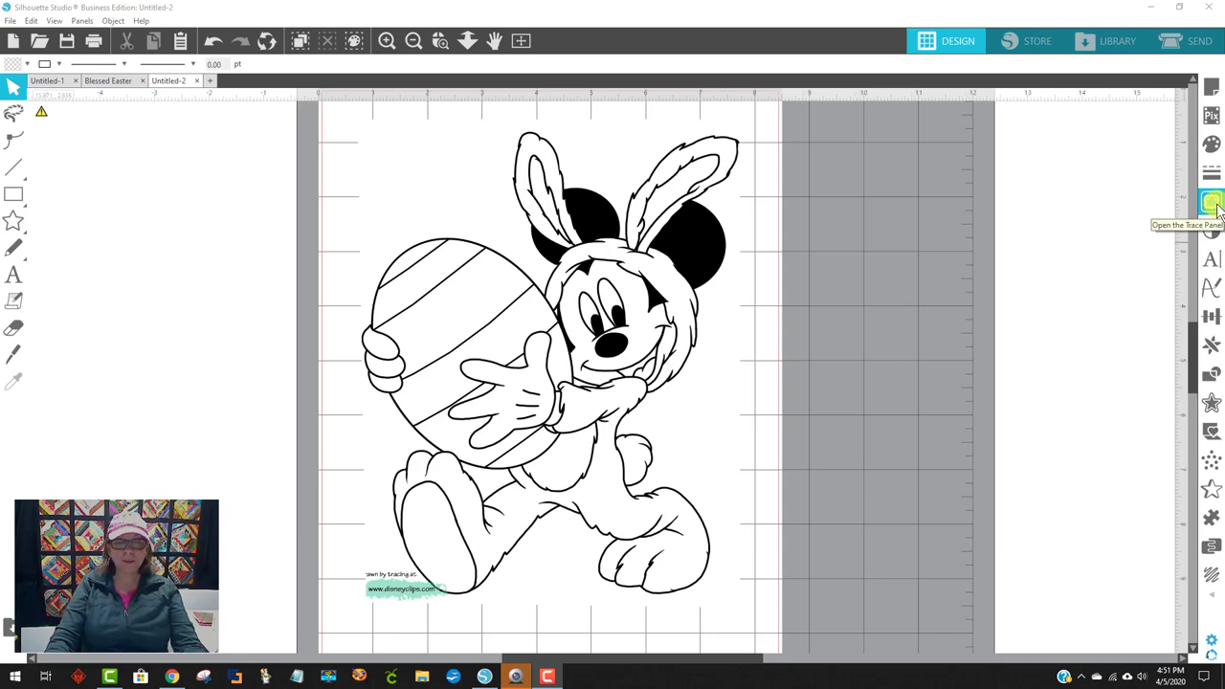
- Mark the whole Mickey bunny image as the trace area
click(1217, 204)
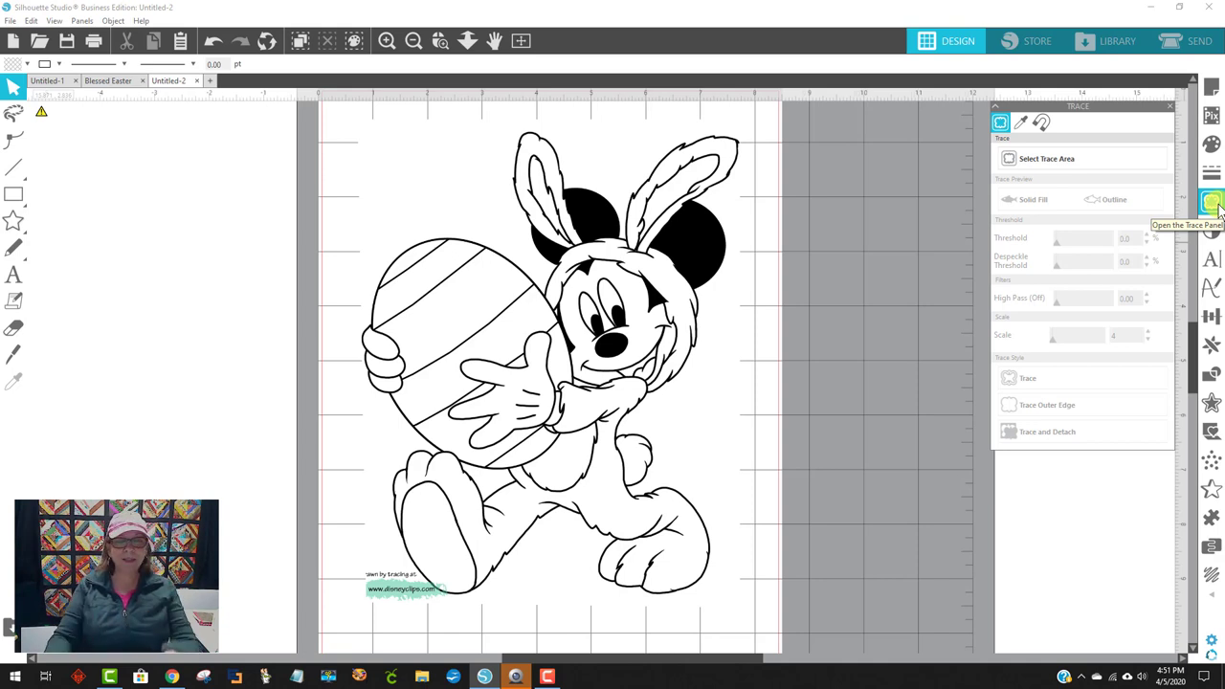
click(1105, 161)
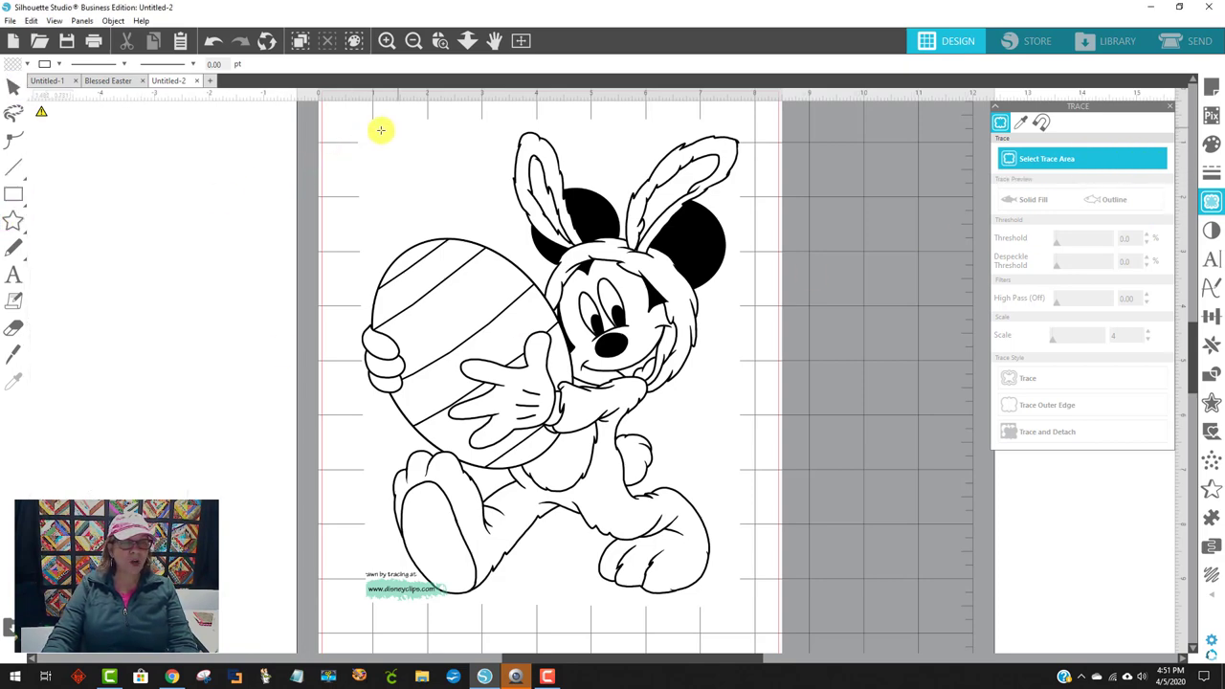
mouse_move(357, 110)
mouse_down()
mouse_move(613, 366)
mouse_move(725, 520)
mouse_move(766, 597)
mouse_move(752, 594)
mouse_up()
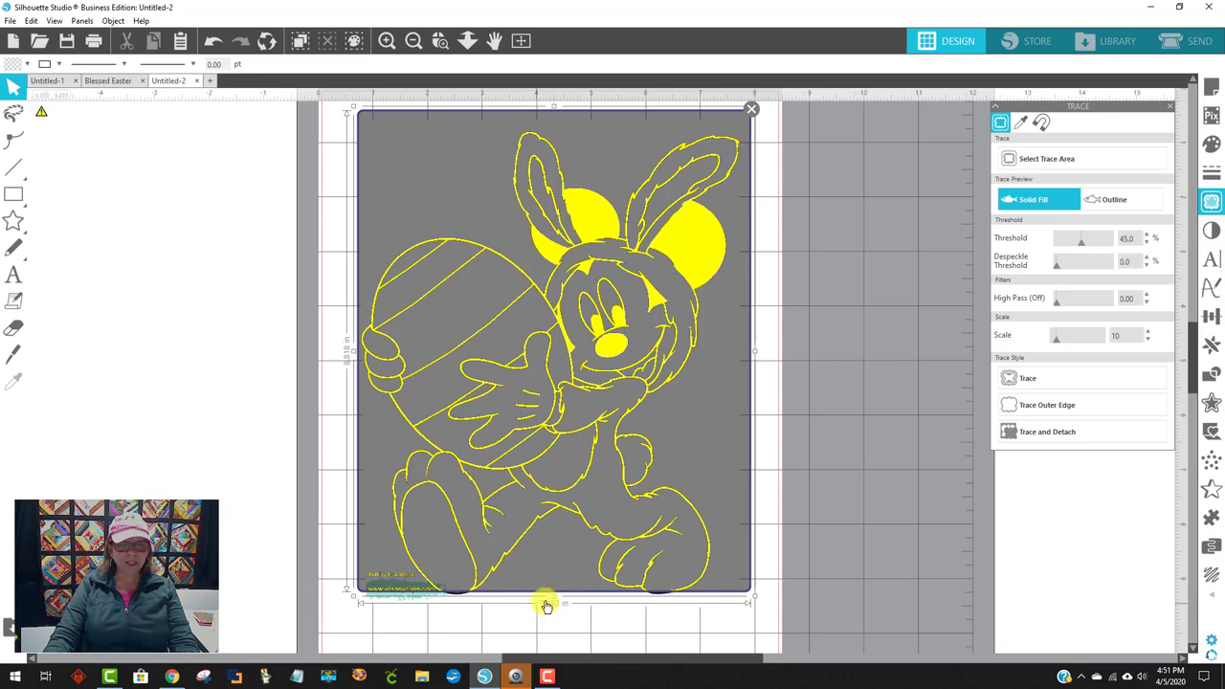
drag(552, 595, 554, 606)
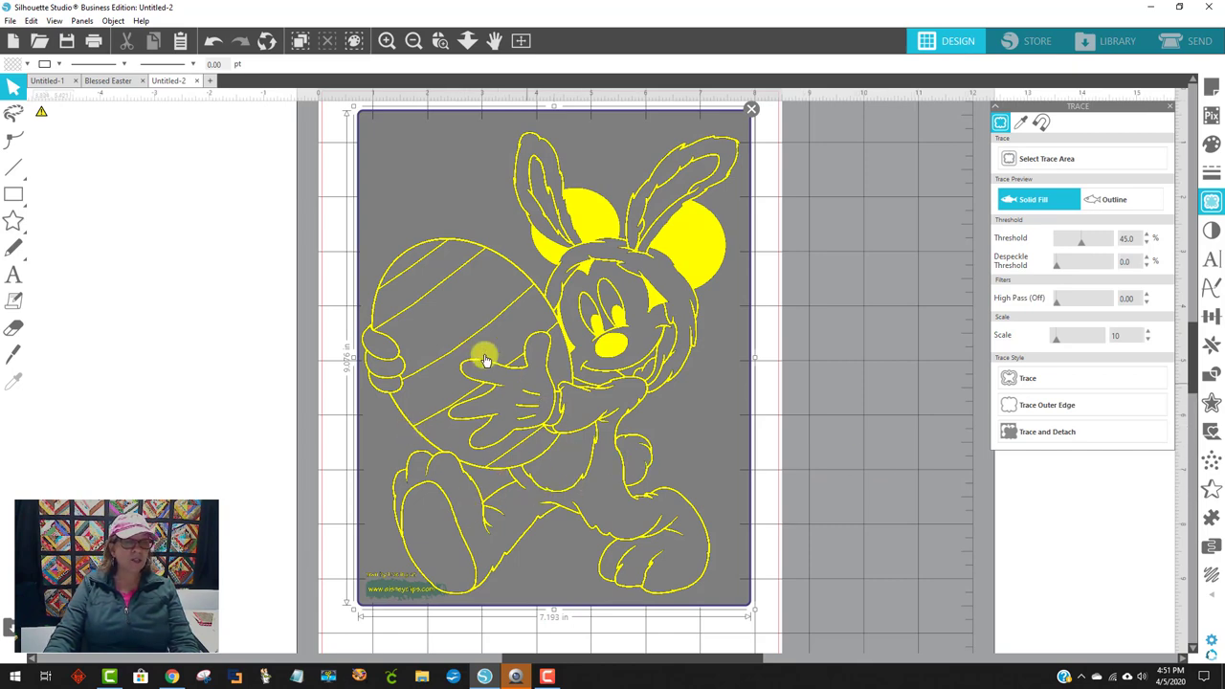
- Check the trace preview at threshold 45, then trace the image into cut lines
click(439, 41)
drag(376, 187, 580, 291)
scroll(569, 416, down, 6)
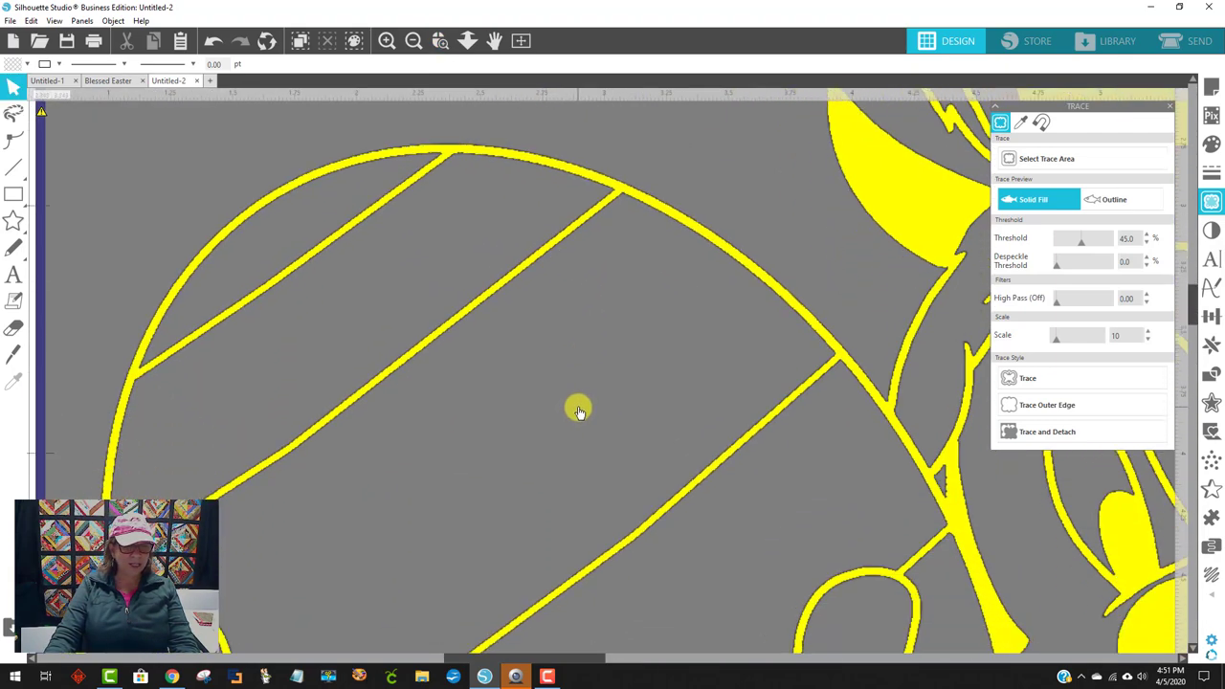
scroll(579, 409, down, 8)
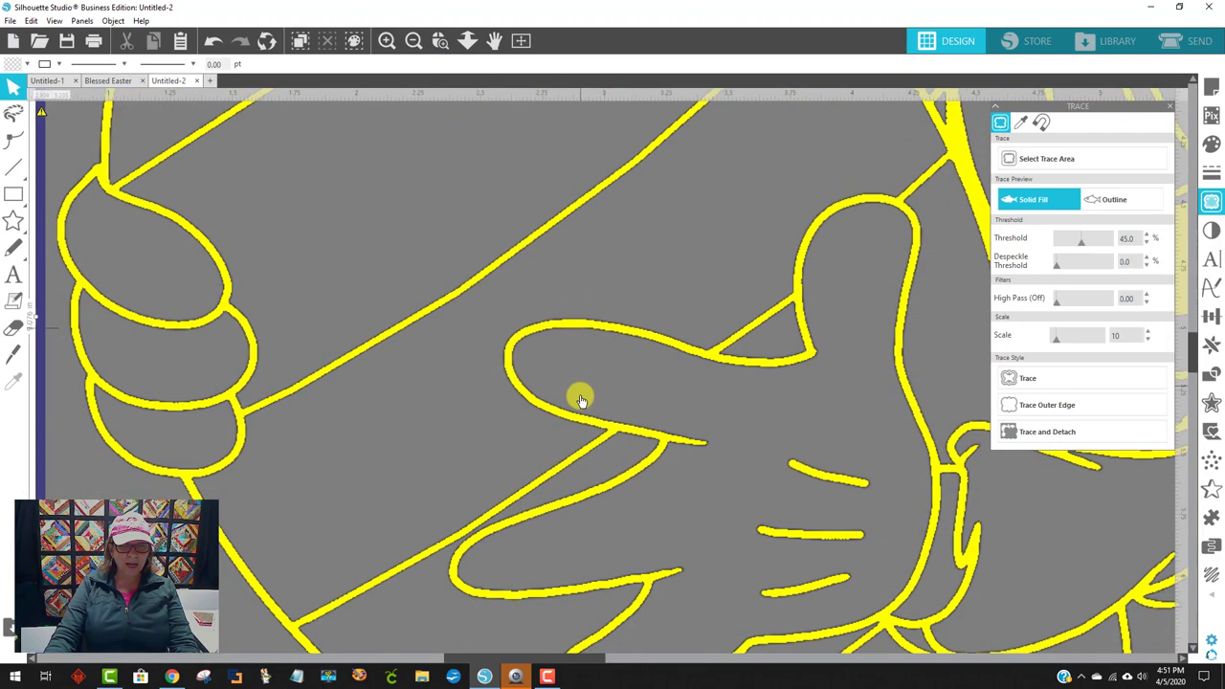
scroll(585, 396, down, 8)
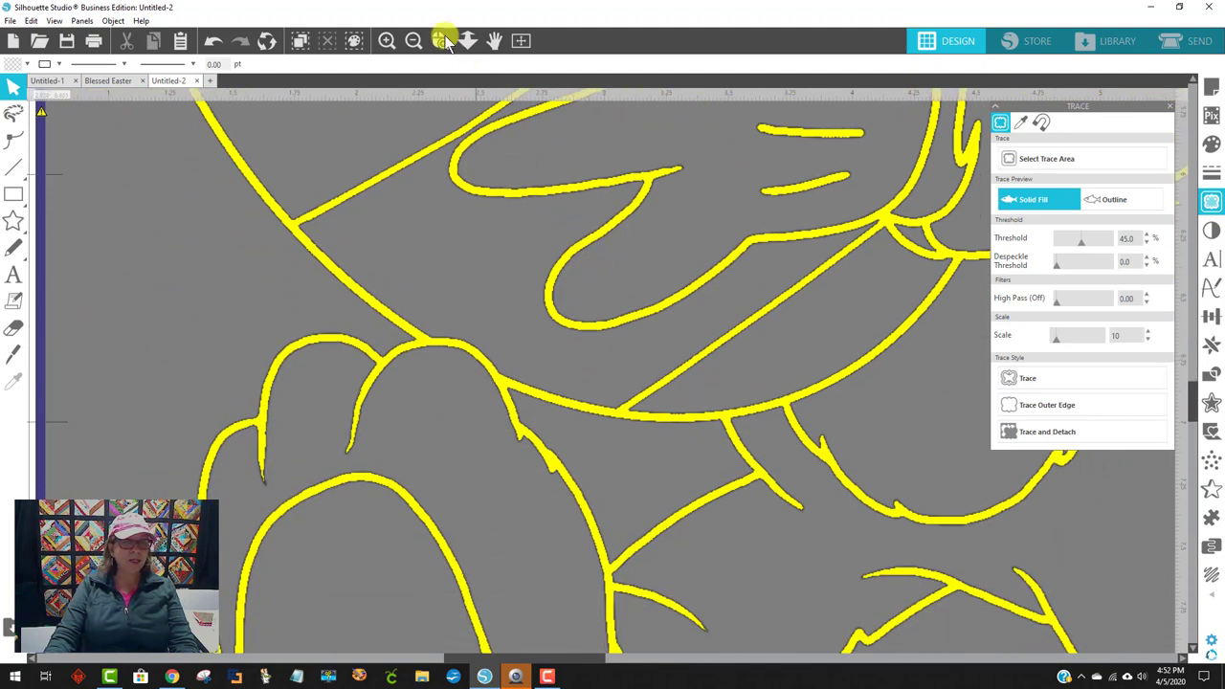
click(412, 41)
click(411, 41)
click(412, 42)
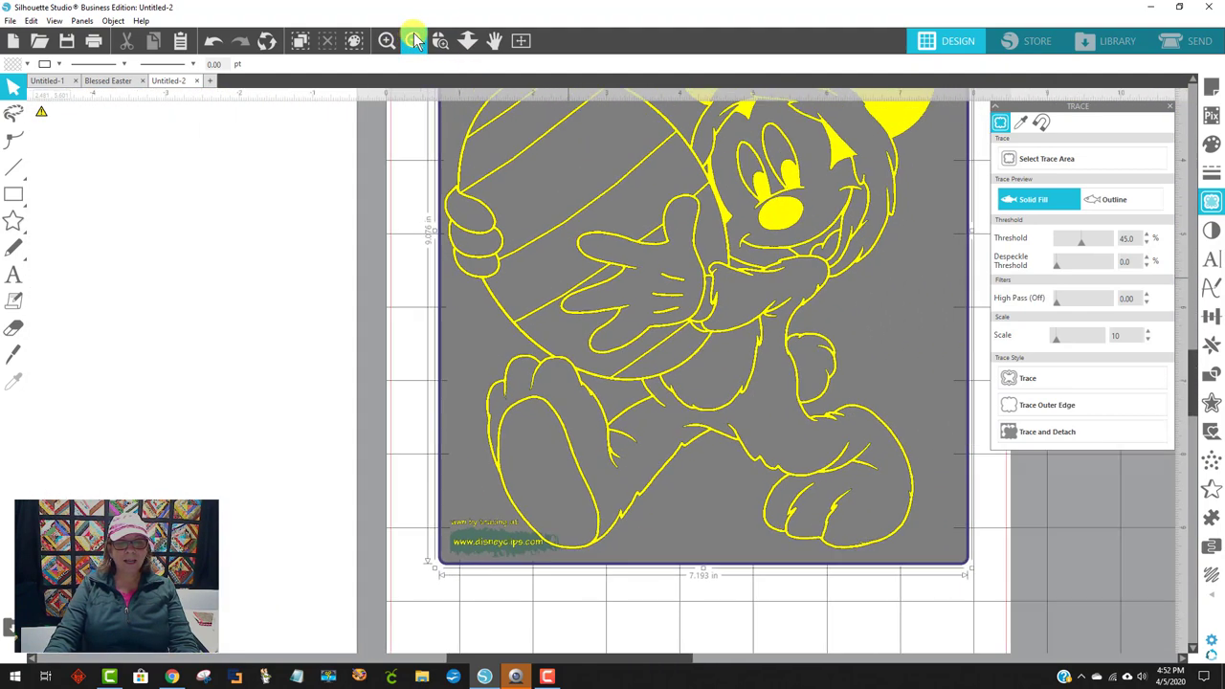
click(411, 41)
click(723, 441)
scroll(723, 441, up, 1)
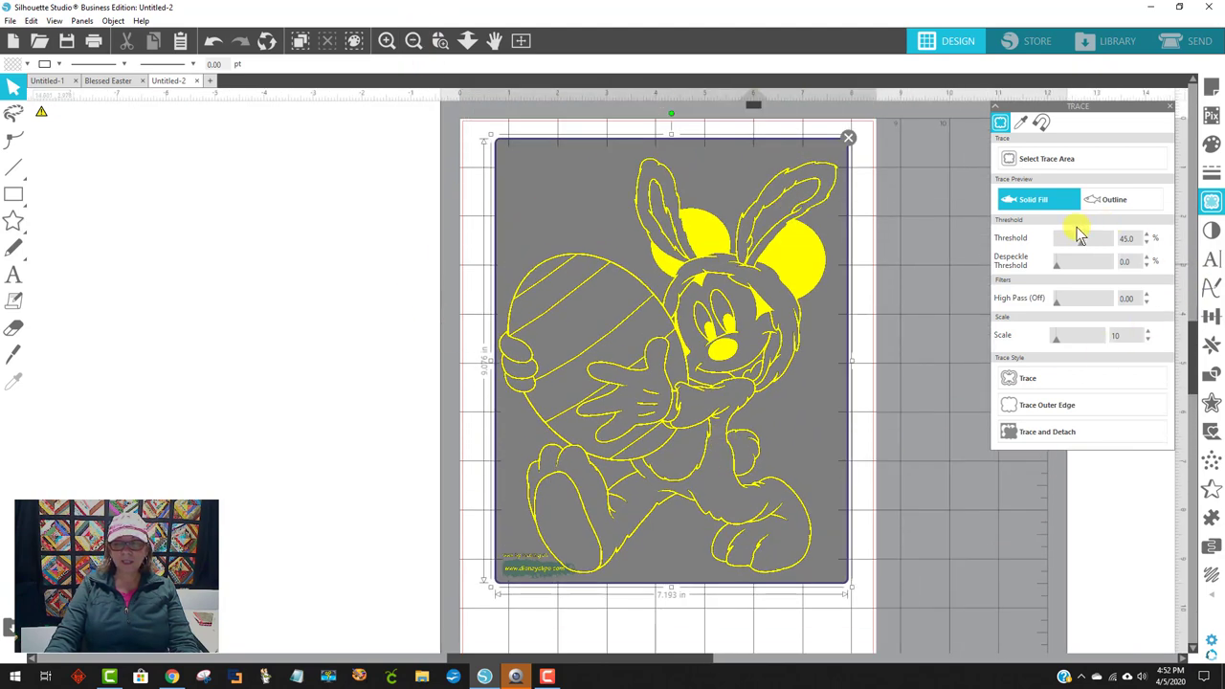
click(1152, 383)
- Move the original Mickey picture off the mat and delete it
mouse_move(565, 205)
mouse_down()
mouse_move(339, 232)
mouse_move(186, 224)
mouse_move(189, 208)
mouse_move(137, 197)
mouse_up()
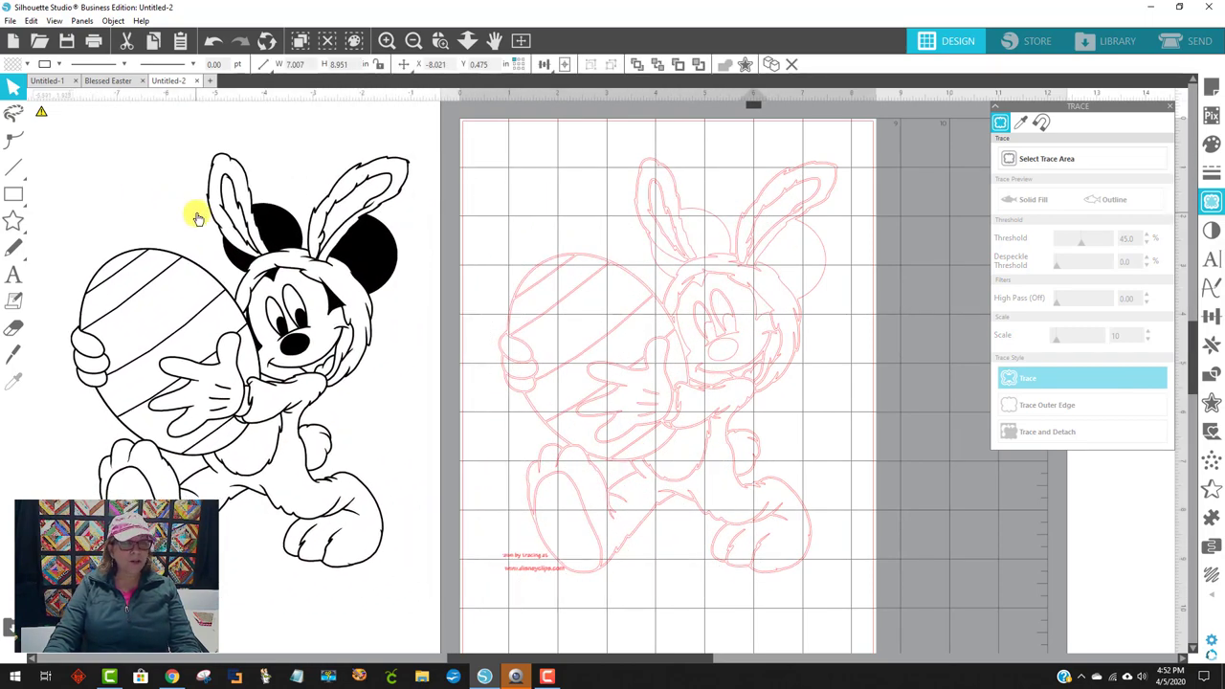
click(254, 220)
key(Delete)
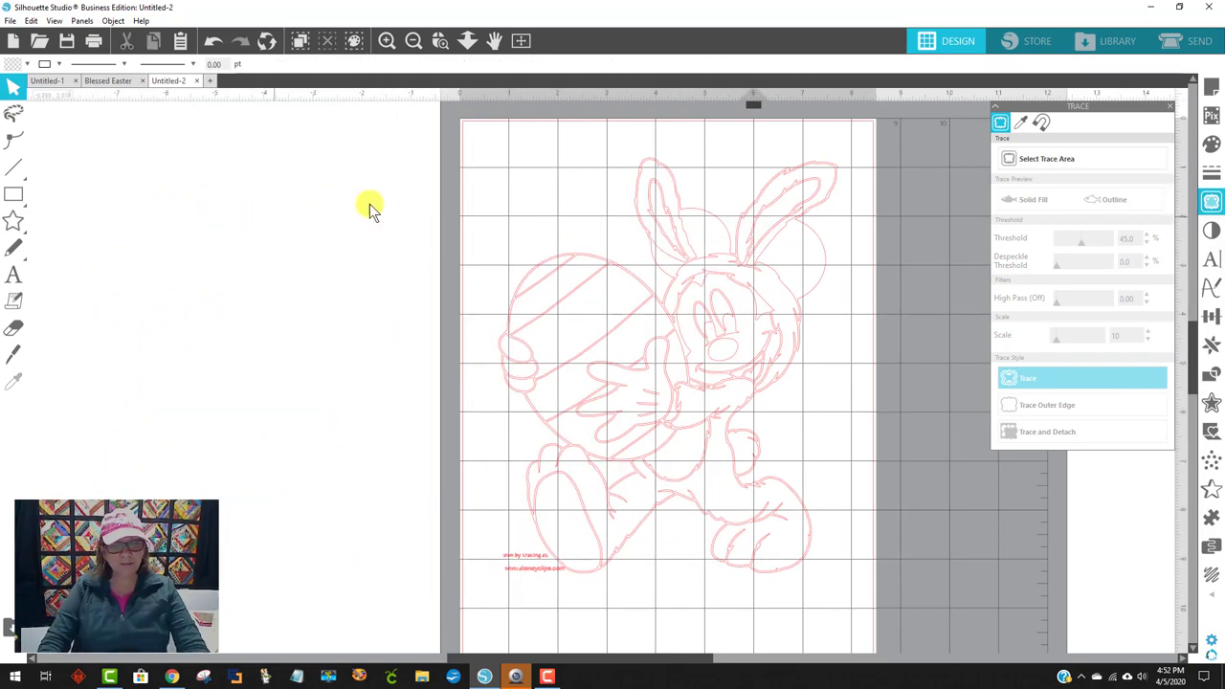
- Reposition the traced cut-line design and fill it pale lavender
click(703, 212)
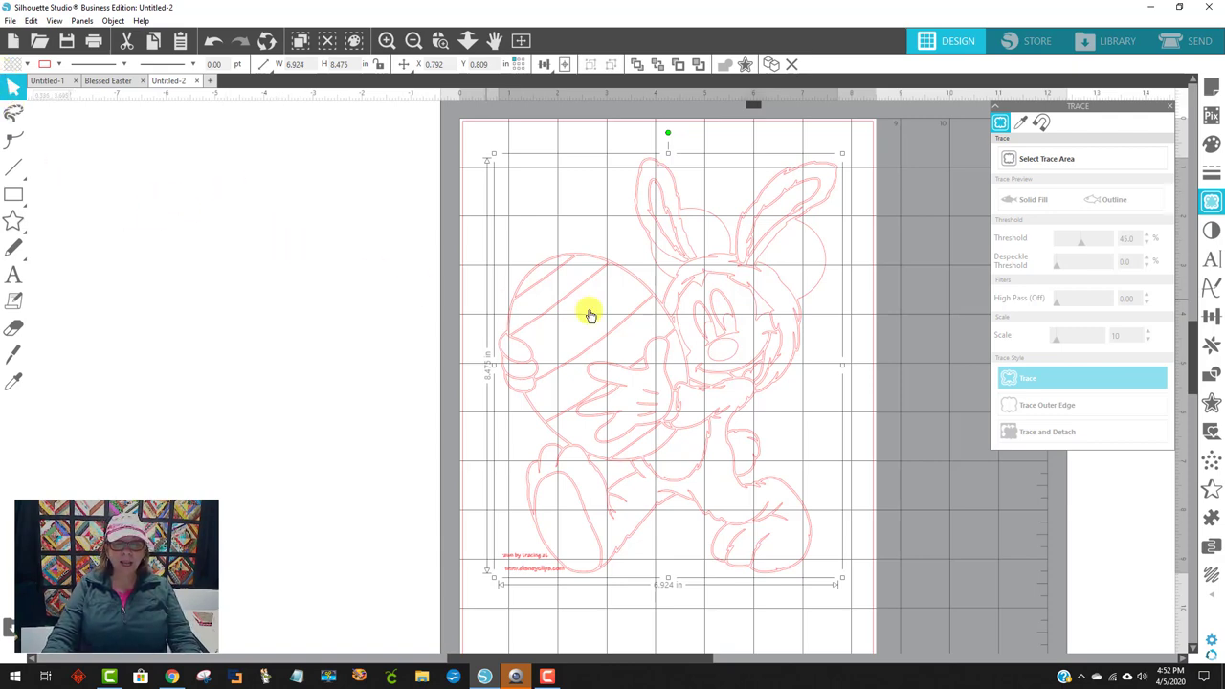
mouse_move(650, 304)
mouse_down()
mouse_move(894, 315)
mouse_move(501, 279)
mouse_move(148, 304)
mouse_move(543, 281)
mouse_move(1023, 339)
mouse_move(619, 325)
mouse_move(640, 306)
mouse_move(630, 302)
mouse_up()
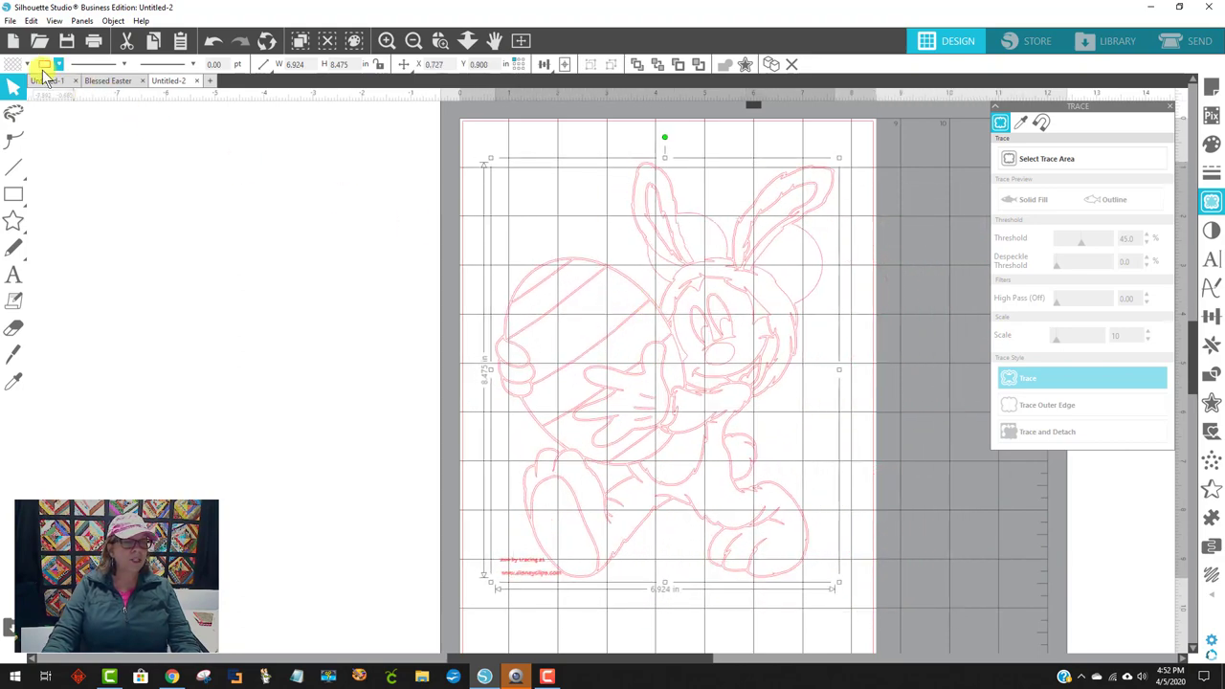
click(9, 65)
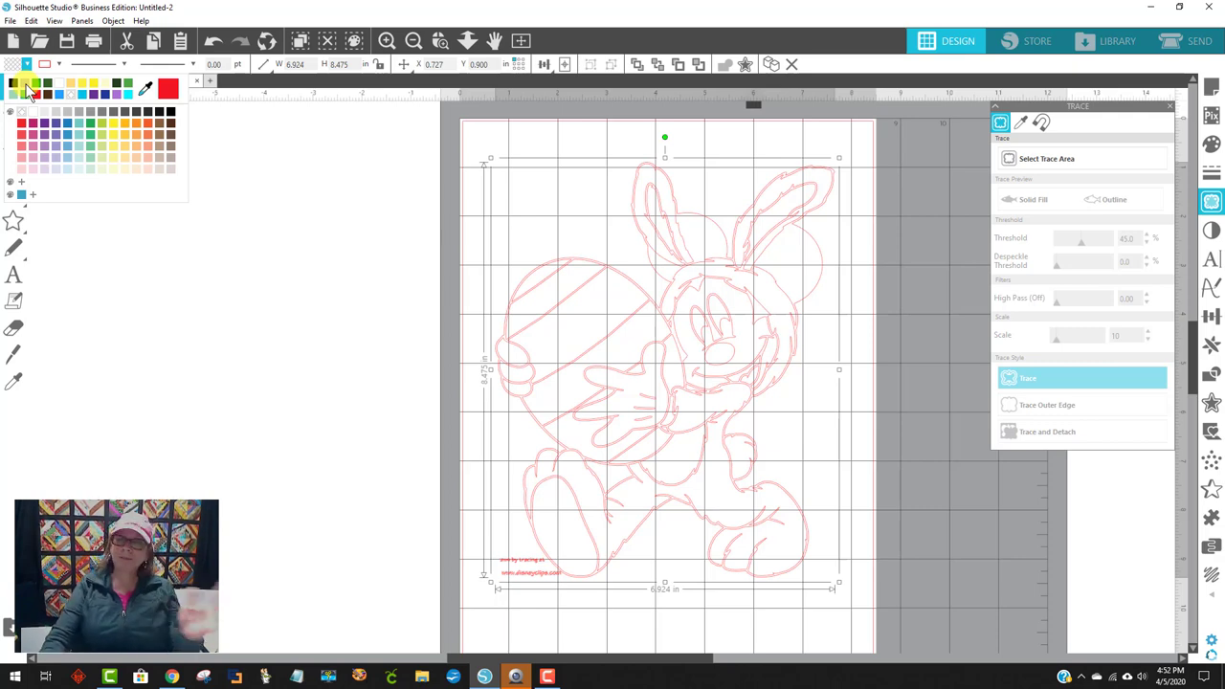
click(51, 168)
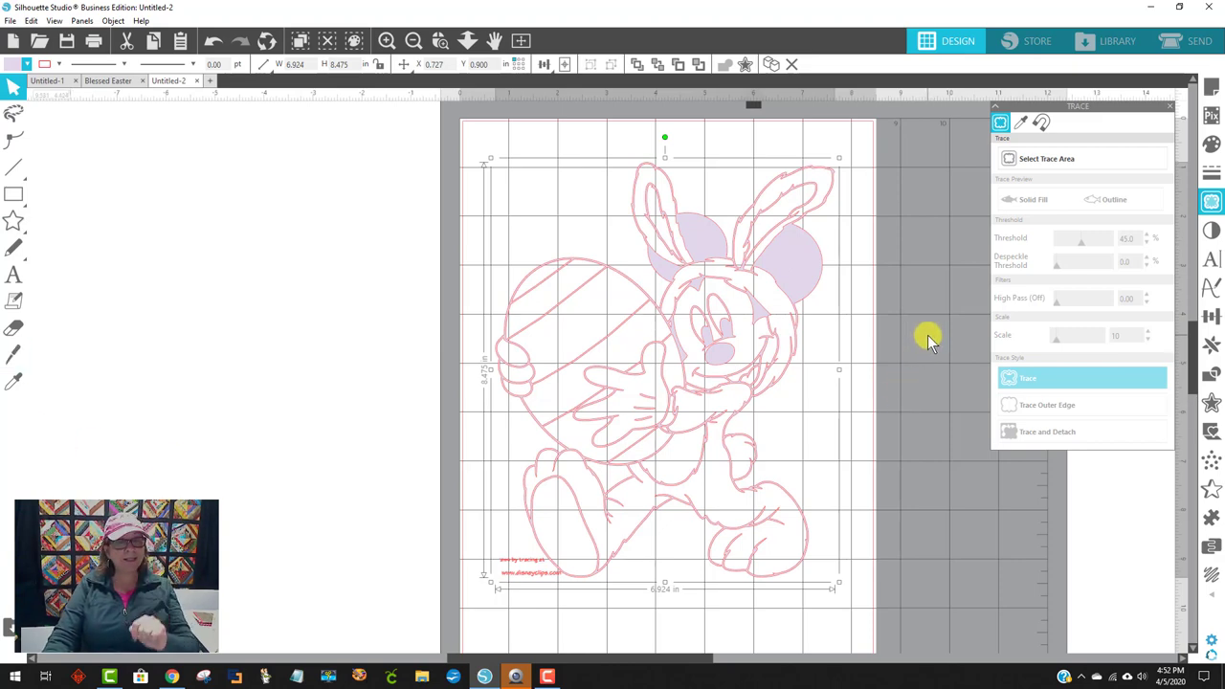
click(113, 21)
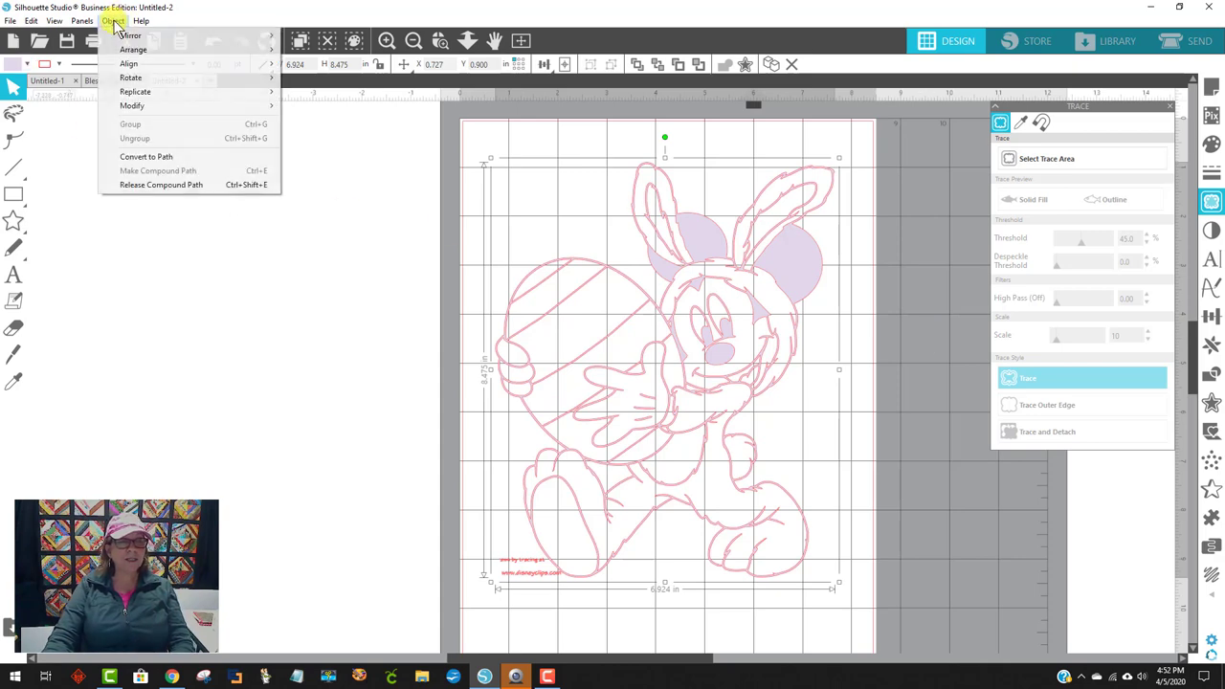
- Release the traced design's compound path into separate pieces and zoom in on the credit text
click(253, 186)
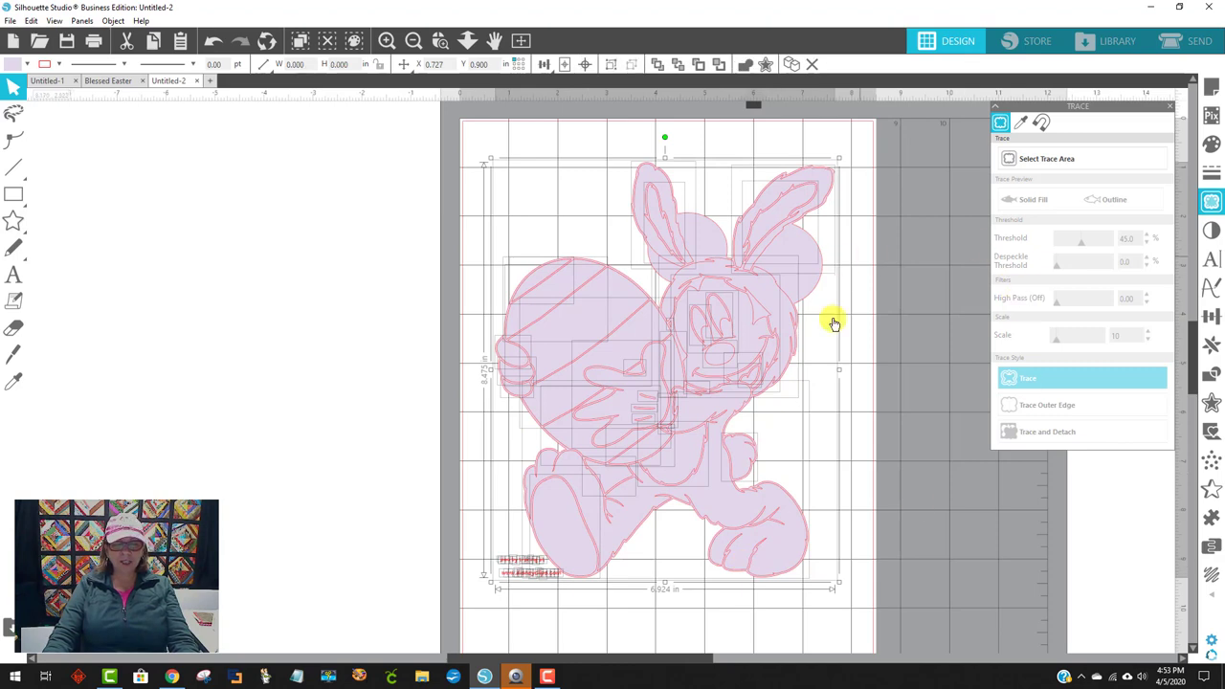
click(203, 95)
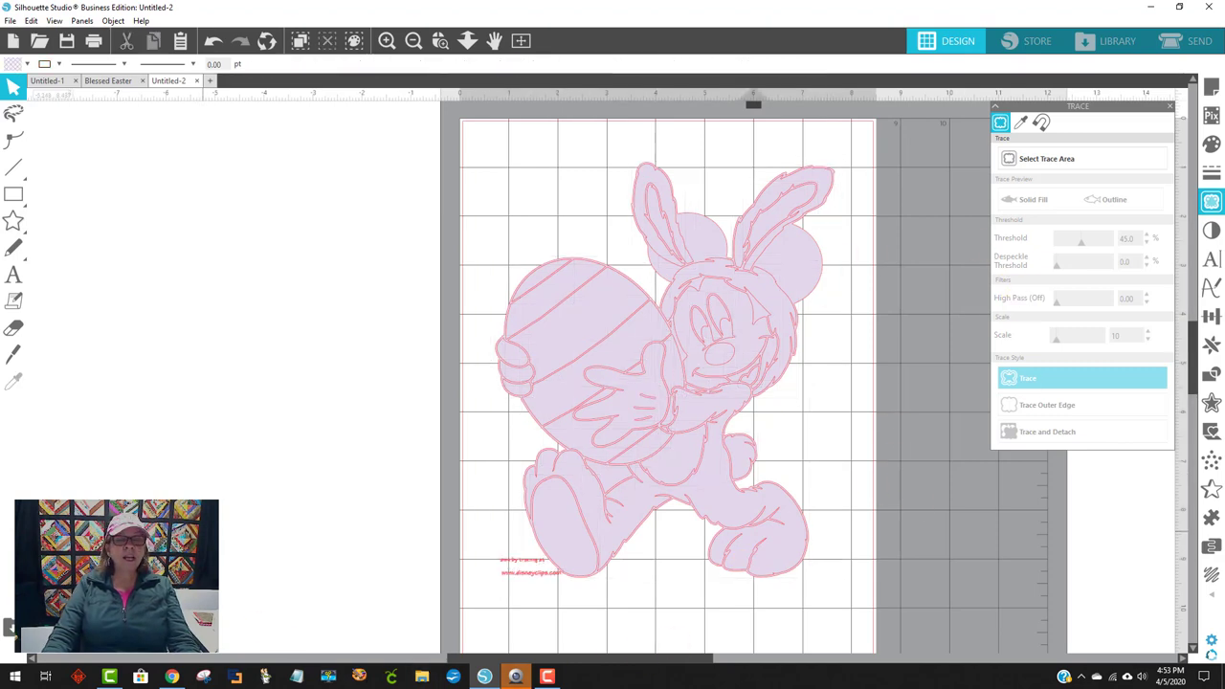
click(441, 41)
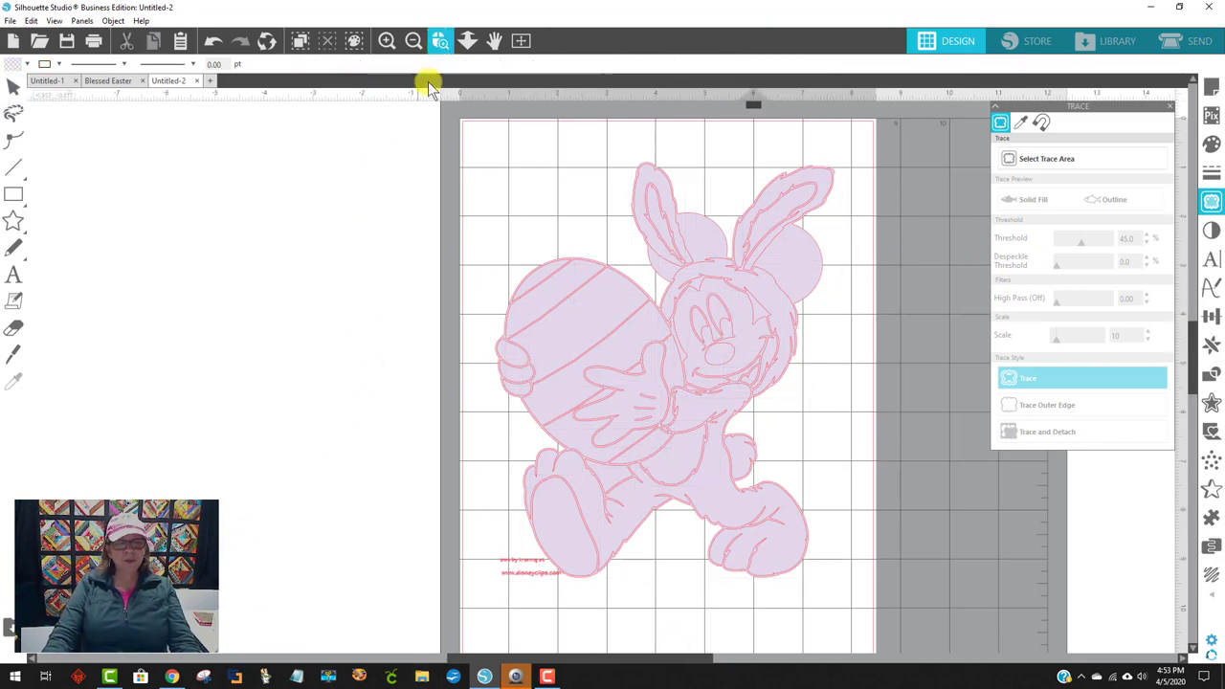
drag(488, 523, 590, 613)
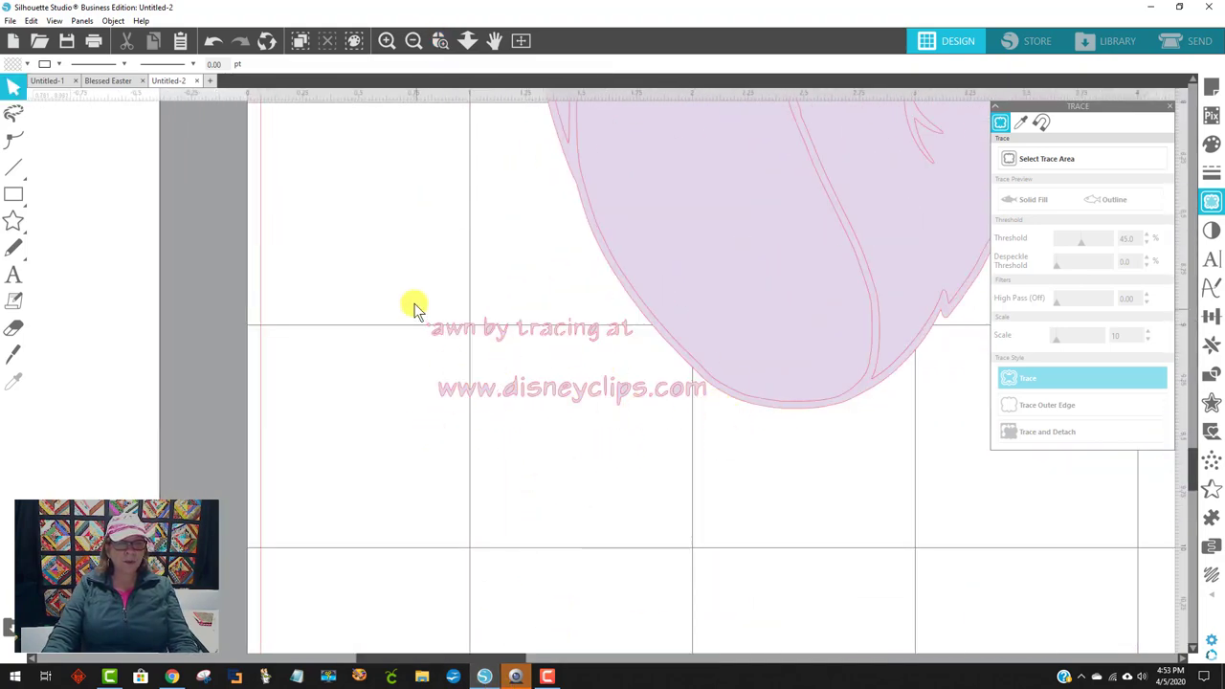
- Delete the disneyclips credit text, including the leftover s.com, and zoom back out to the mat
mouse_move(416, 305)
mouse_down()
mouse_move(539, 392)
mouse_move(628, 417)
mouse_up()
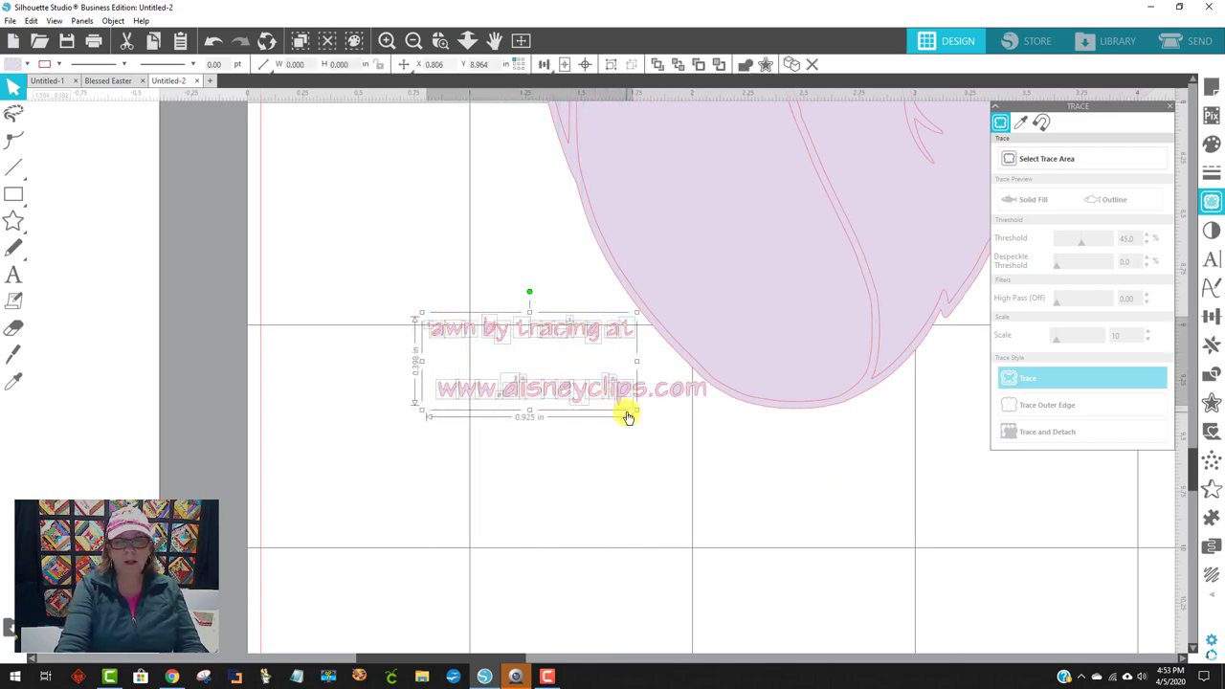
key(Delete)
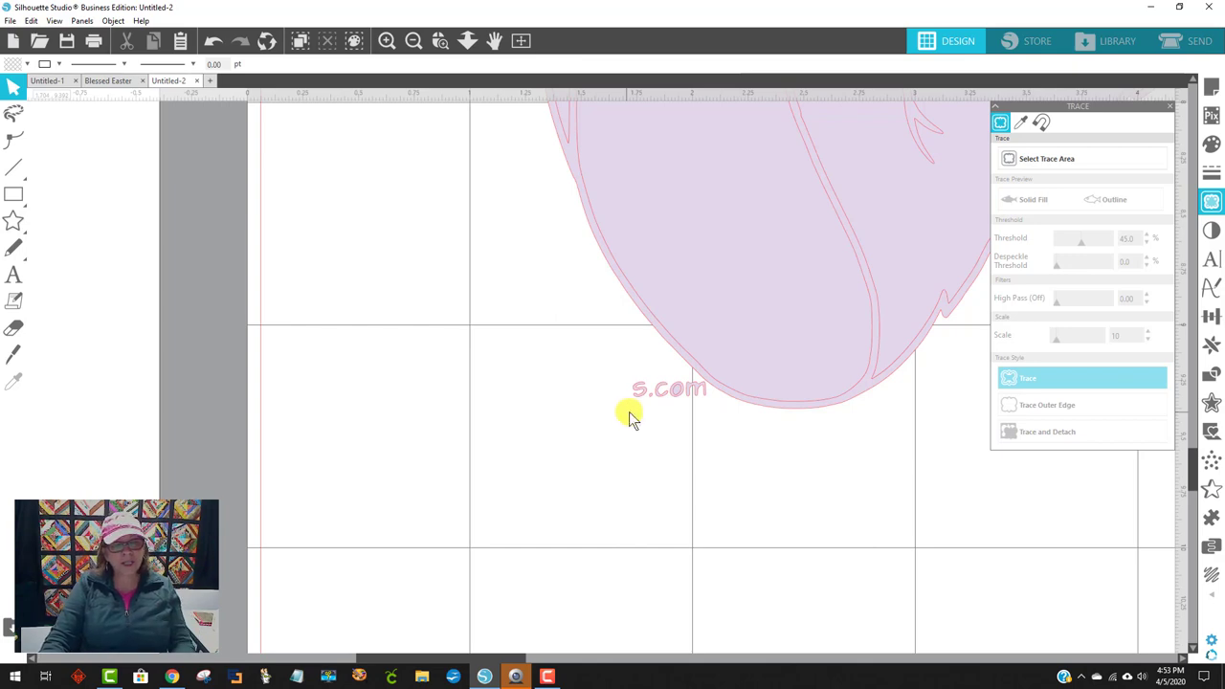
click(632, 394)
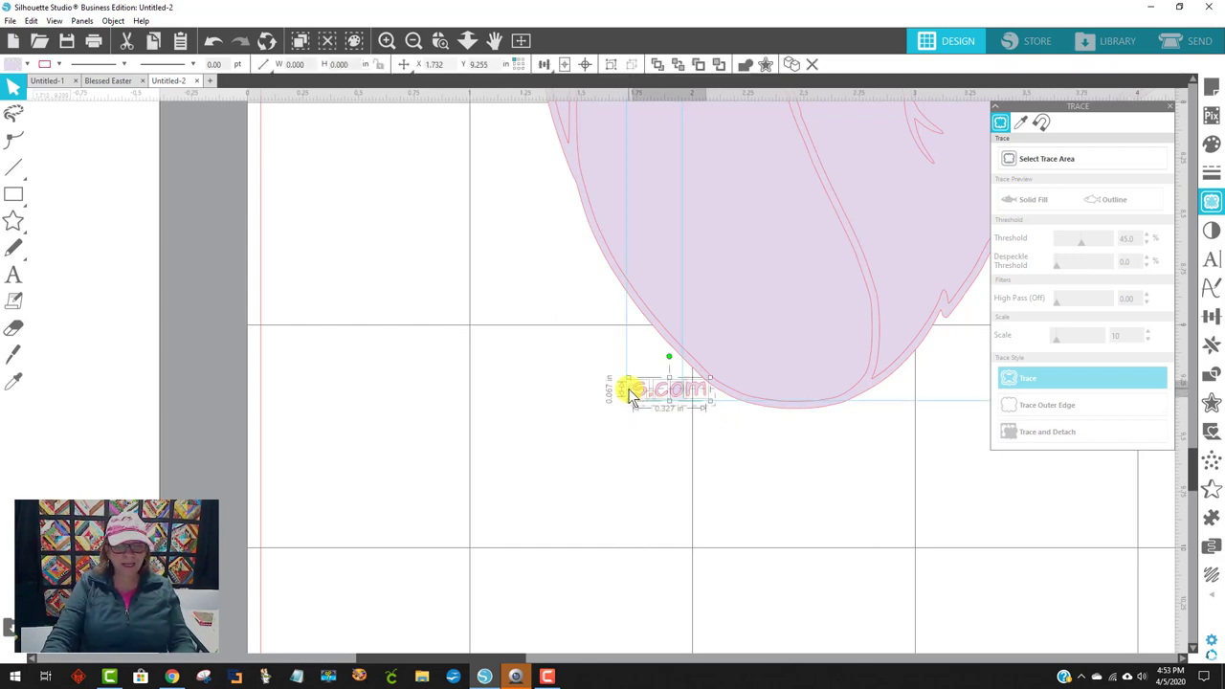
key(Delete)
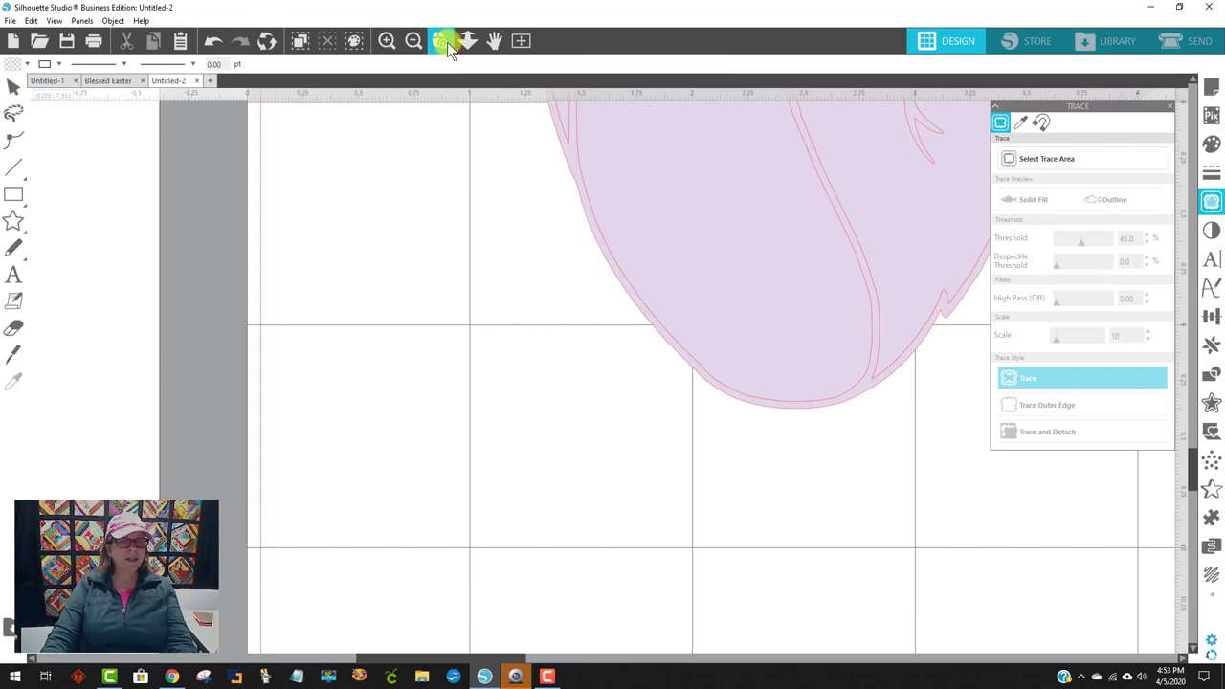
click(414, 41)
click(416, 39)
click(415, 40)
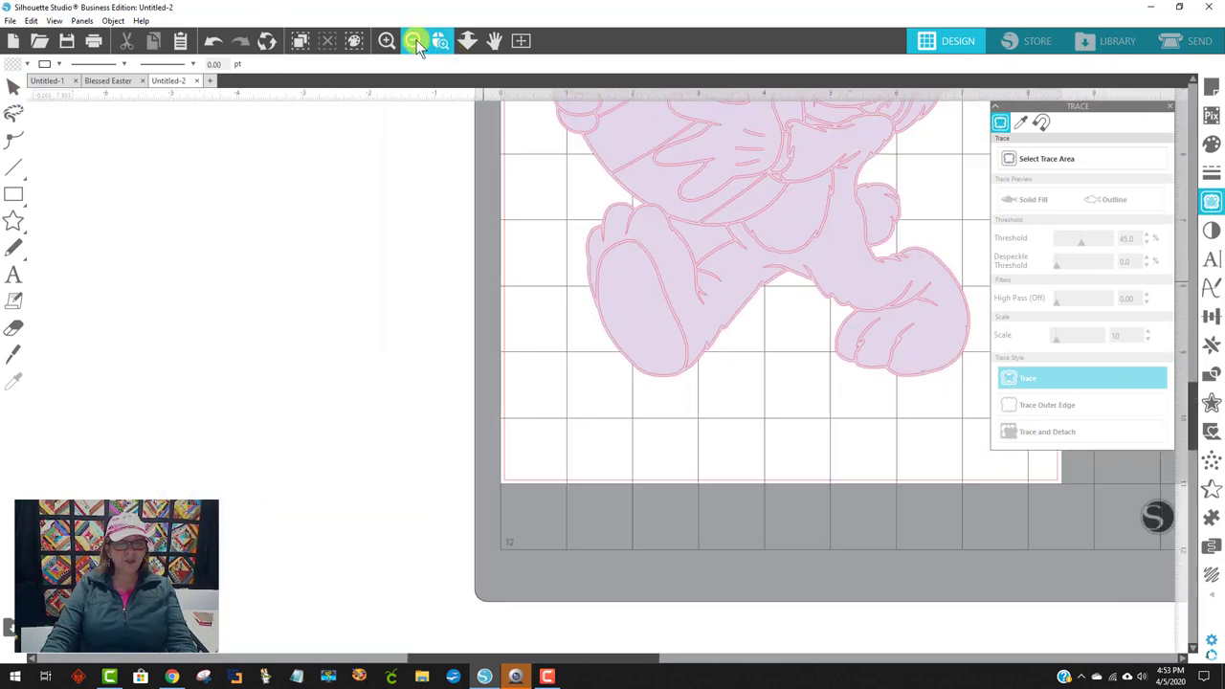
click(415, 40)
scroll(712, 514, up, 3)
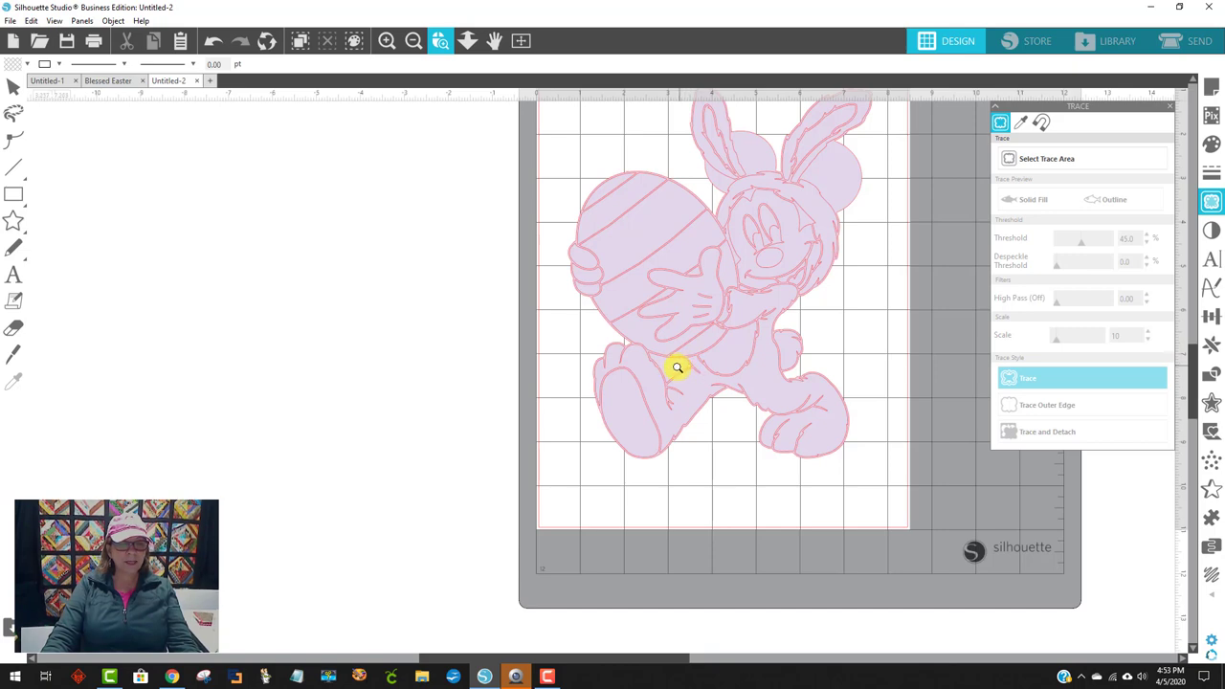
drag(517, 659, 607, 645)
scroll(758, 348, up, 3)
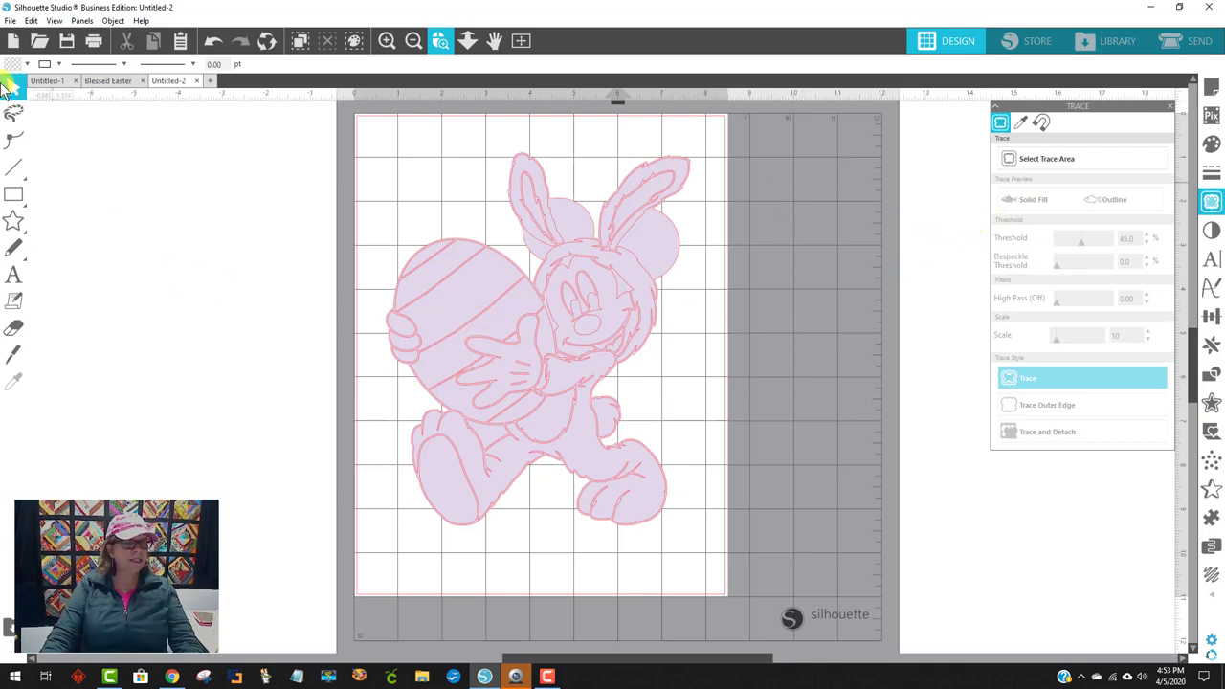
- Select the hand and egg pieces, then clear the selection without recolouring them
click(13, 89)
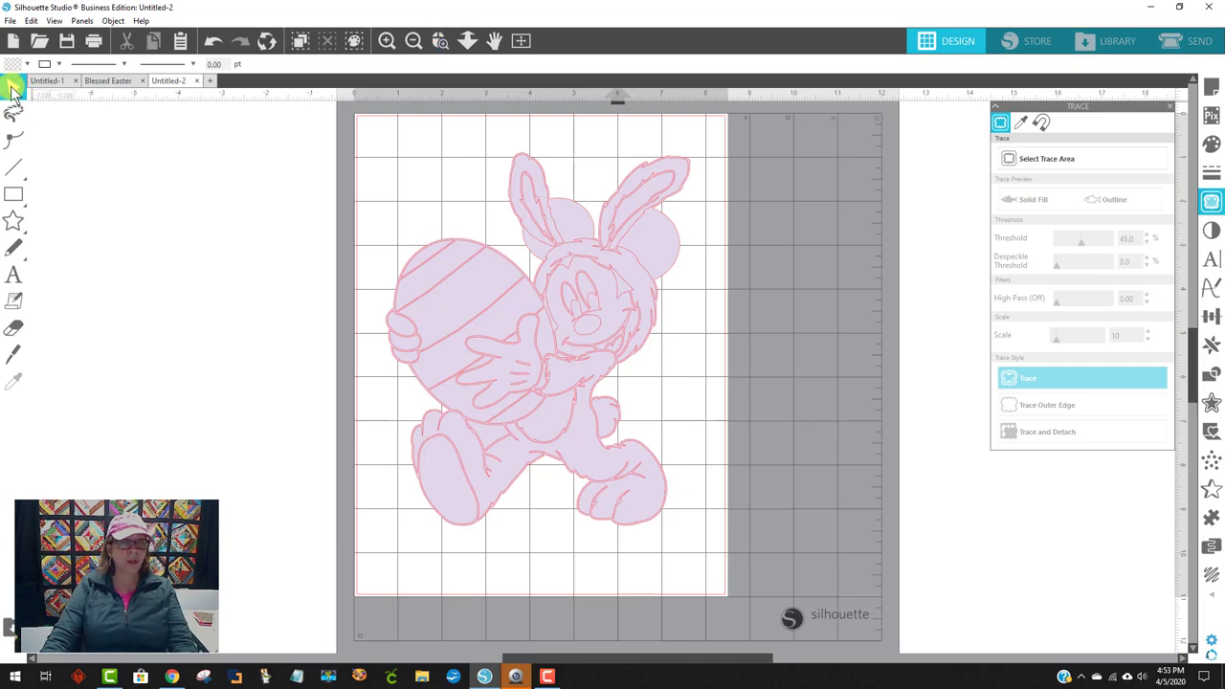
click(515, 353)
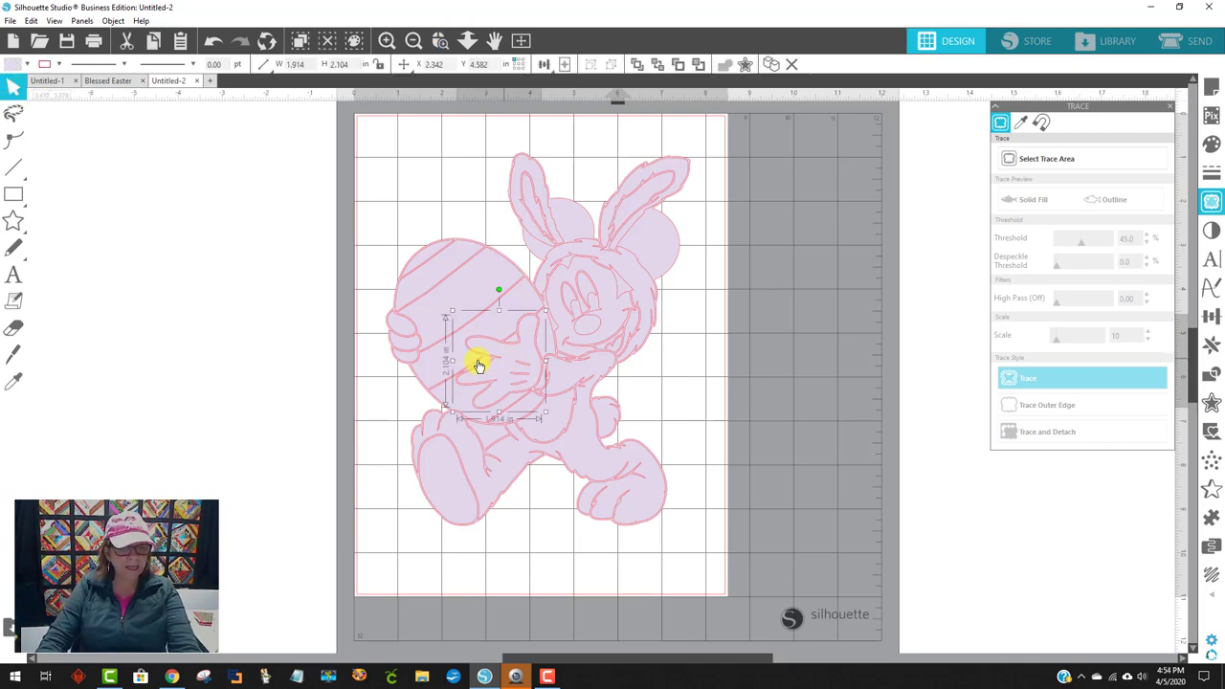
shift+click(403, 335)
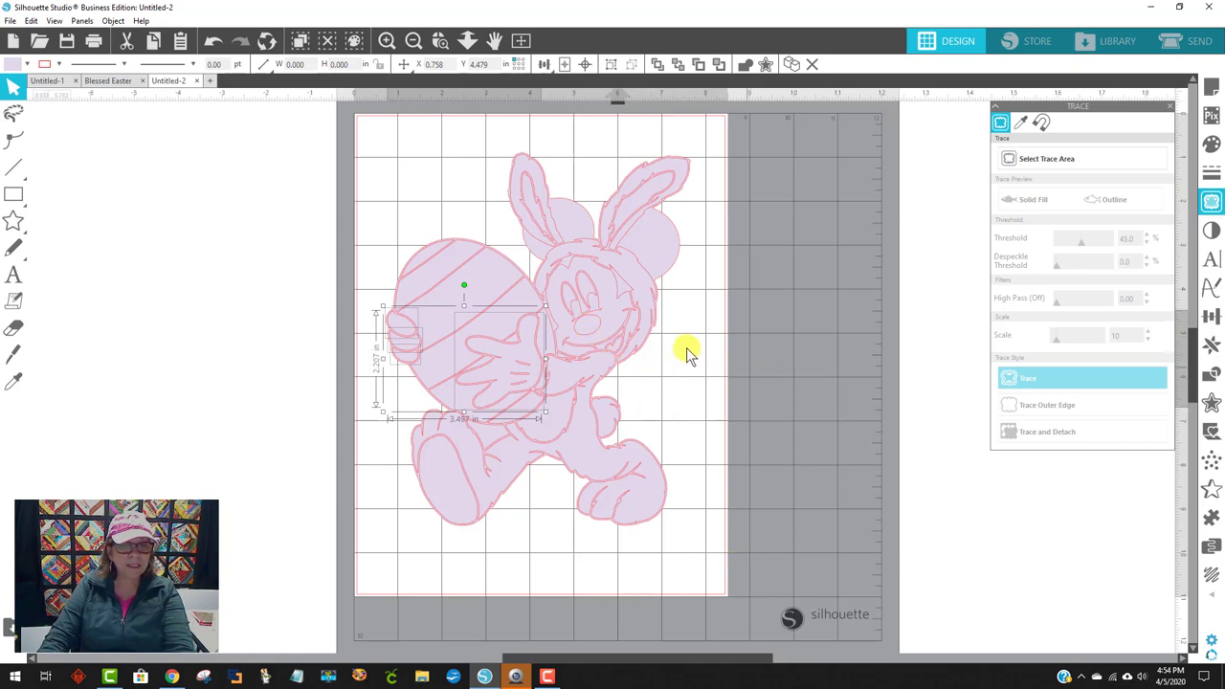
drag(569, 297, 590, 283)
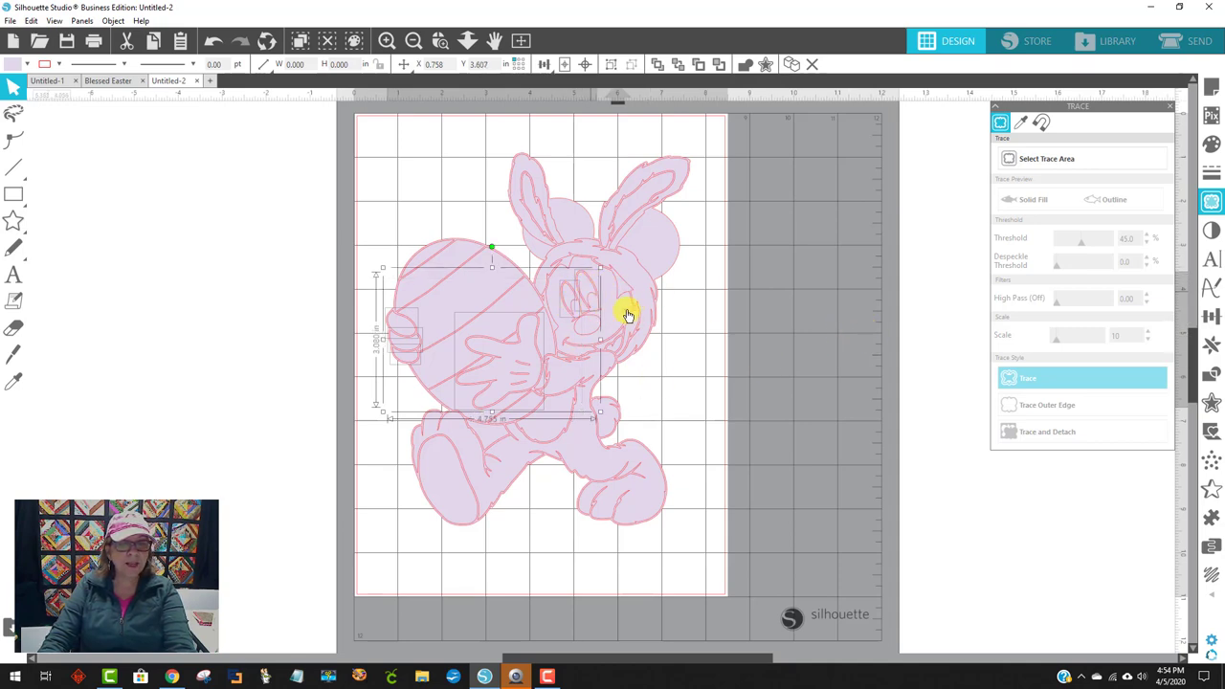
click(27, 65)
click(36, 114)
click(838, 342)
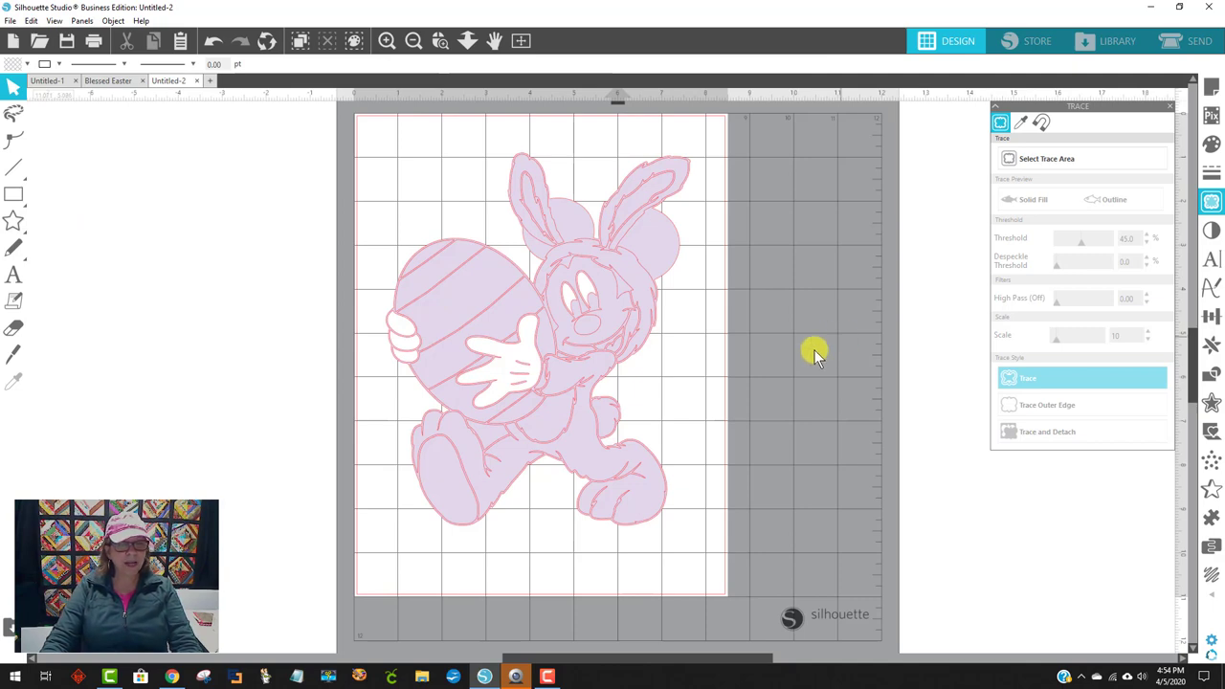
- Fill Mickey's lower body and both bunny ears light blue
click(582, 458)
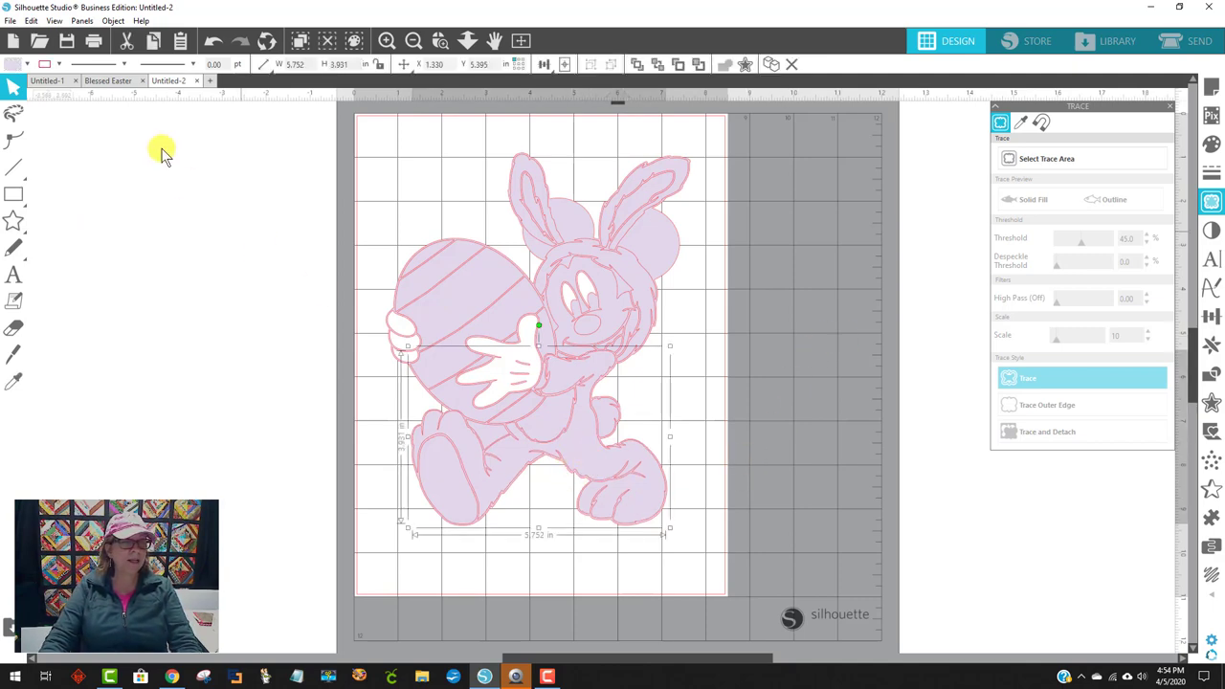
click(15, 64)
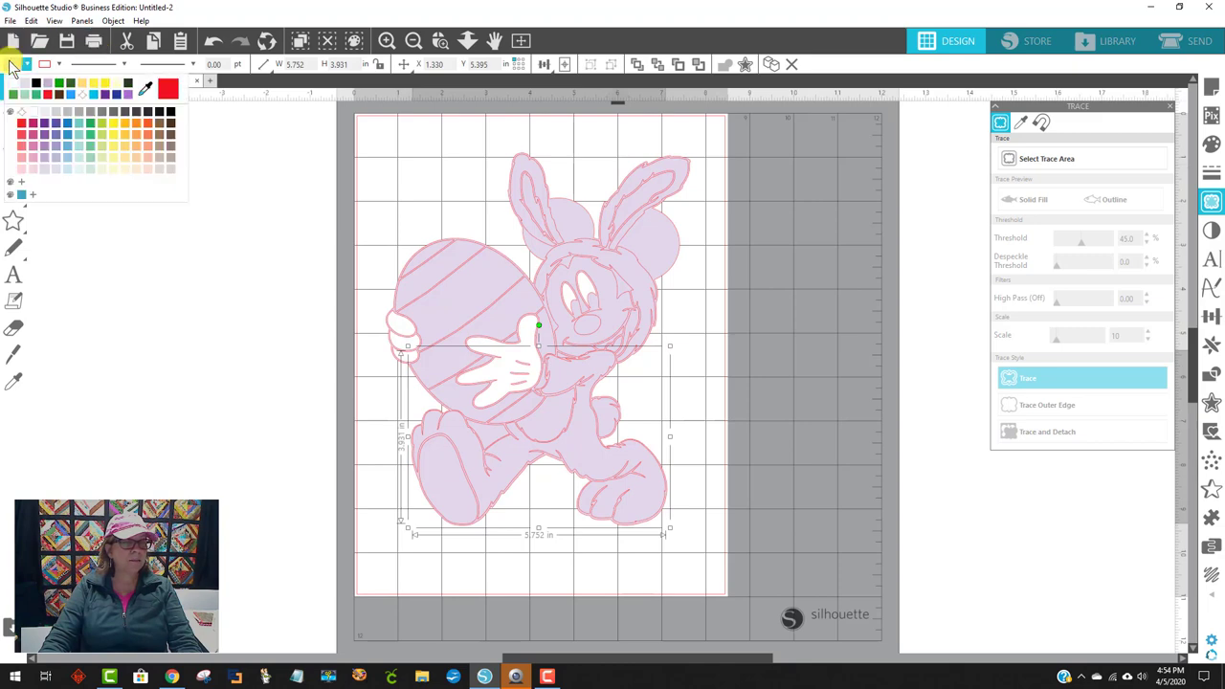
click(69, 169)
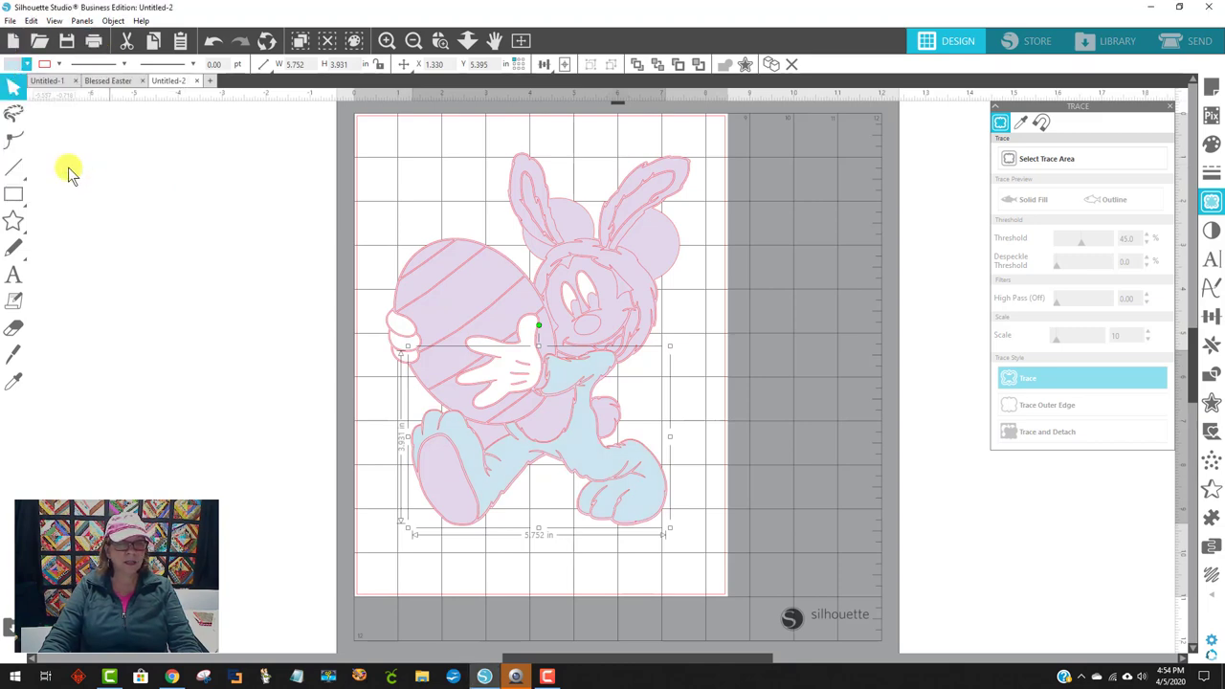
click(541, 182)
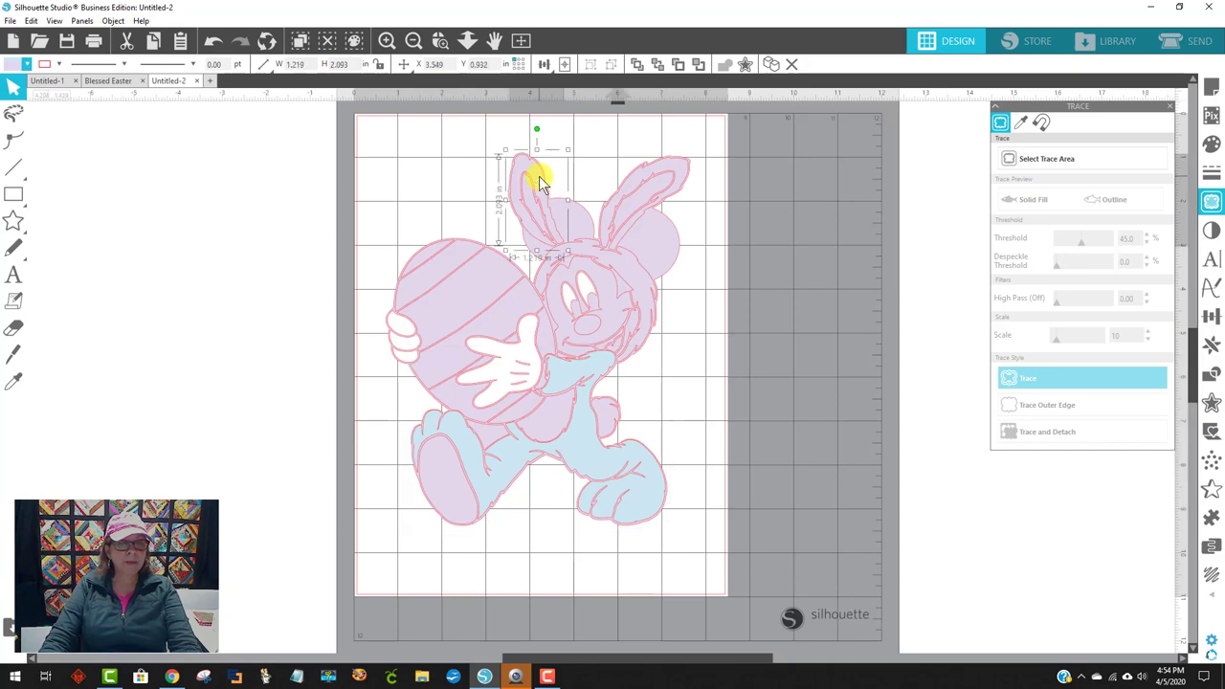
shift+click(690, 170)
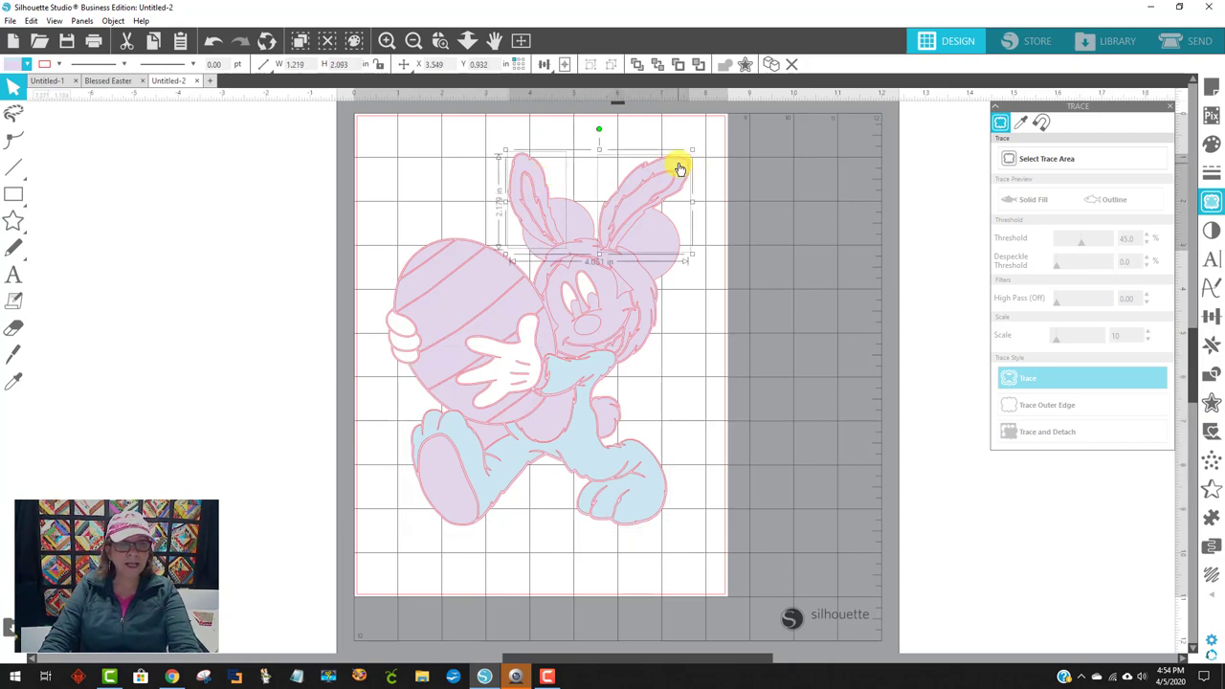
click(19, 64)
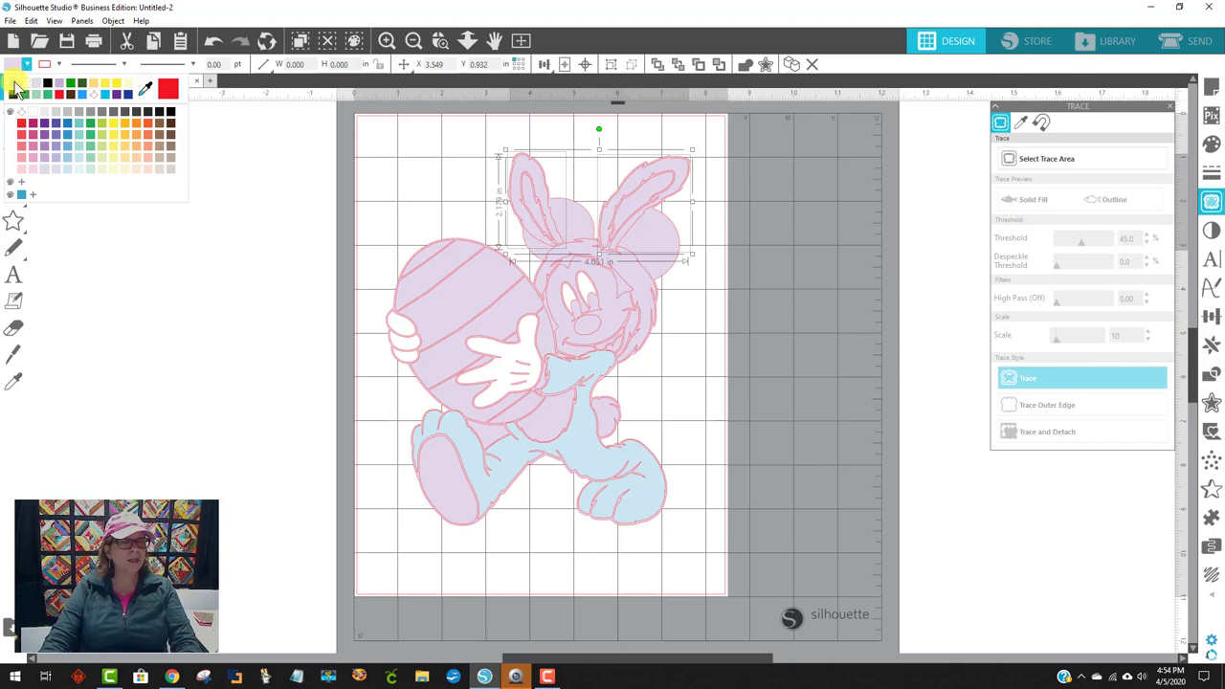
click(17, 88)
- Fill the small shape at Mickey's mouth red
click(184, 422)
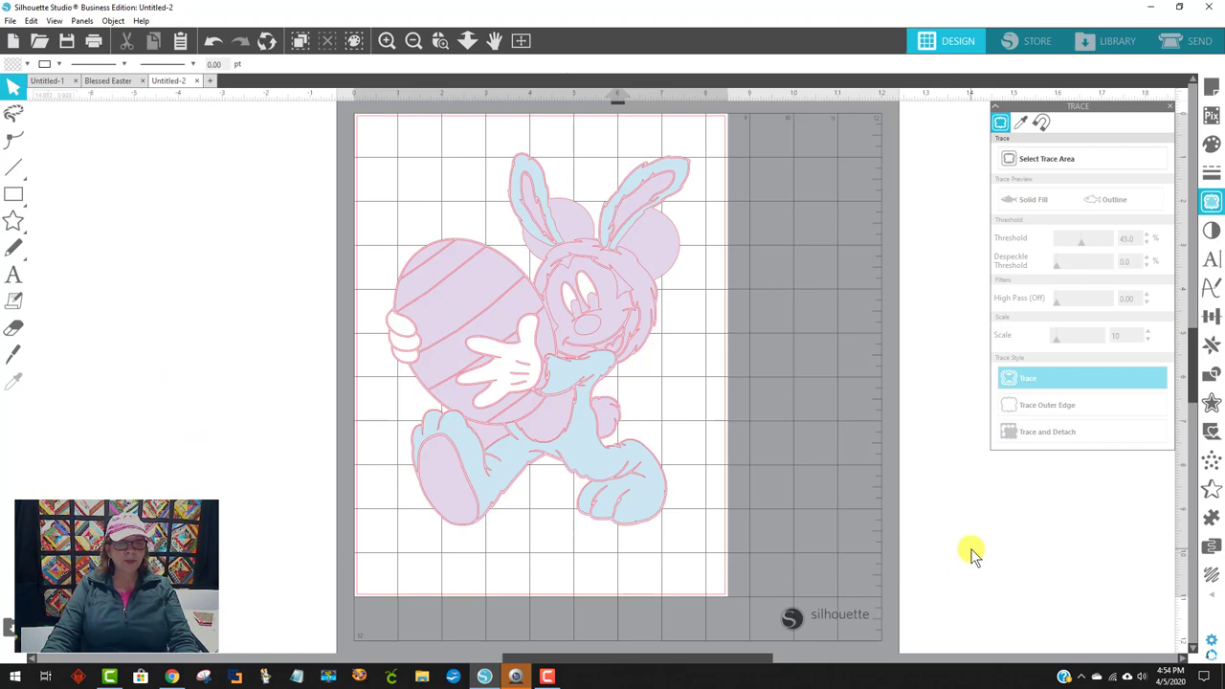
click(619, 349)
click(19, 64)
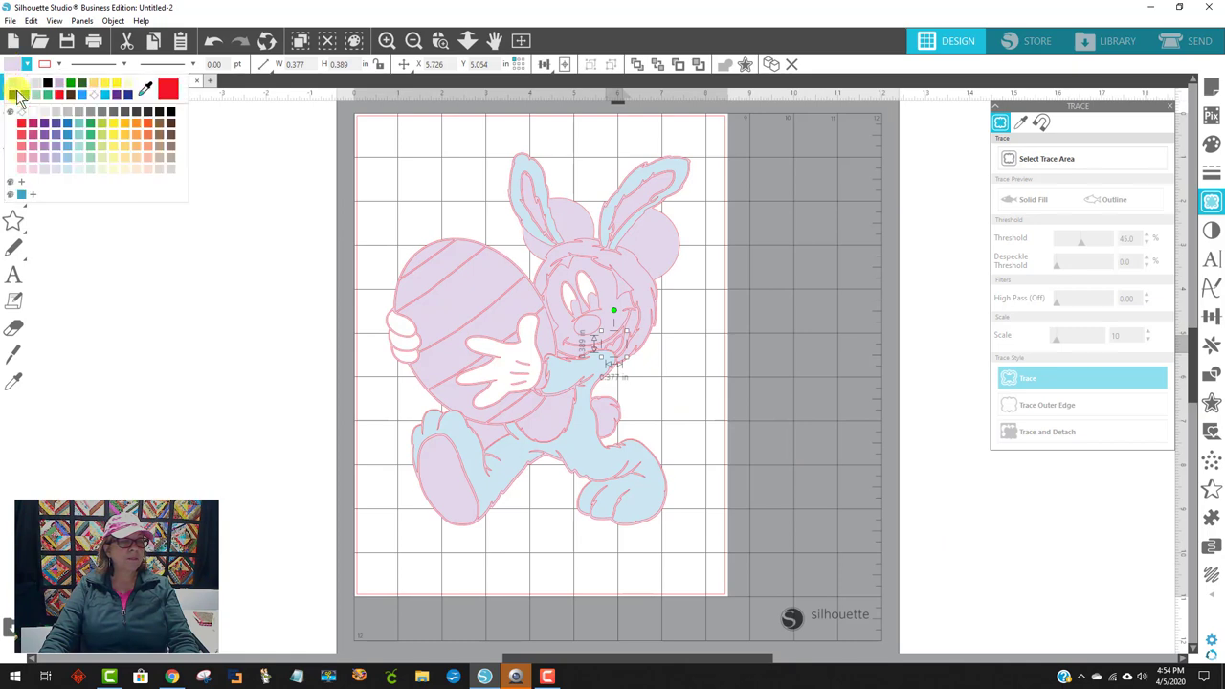
click(23, 125)
click(61, 168)
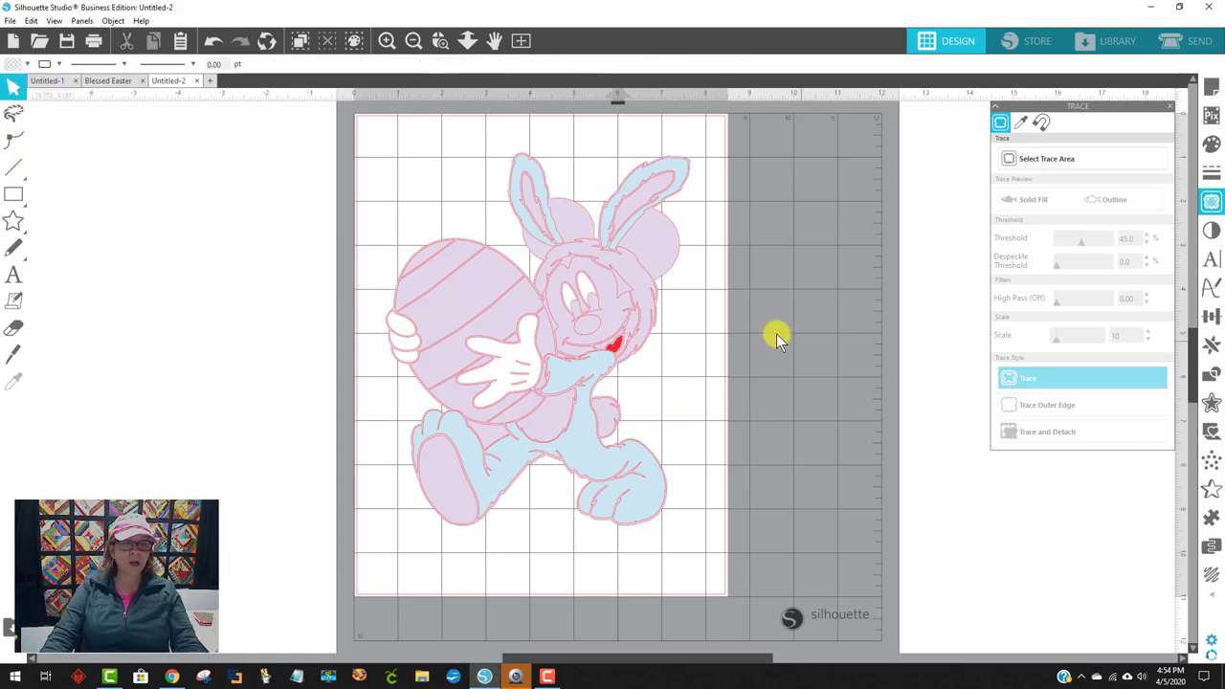
- Filter the disney easter image results to Clip Art and right-click the Mickey Mouse Easter picture
click(173, 677)
scroll(575, 329, up, 2)
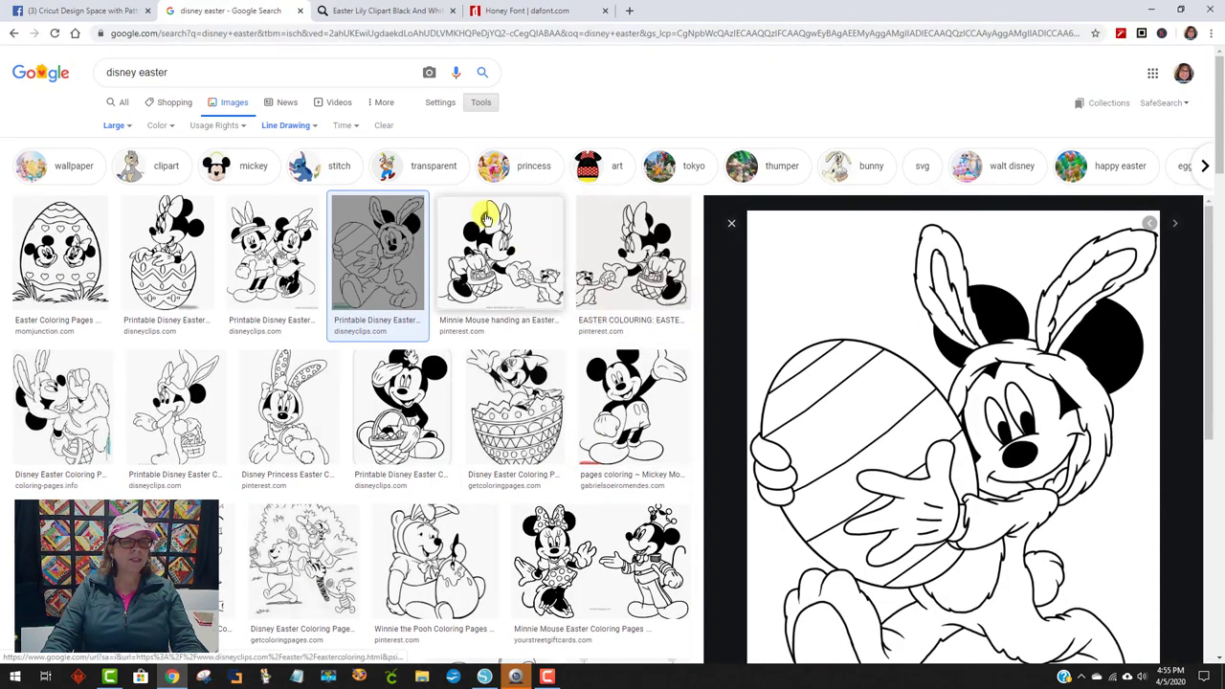
click(315, 125)
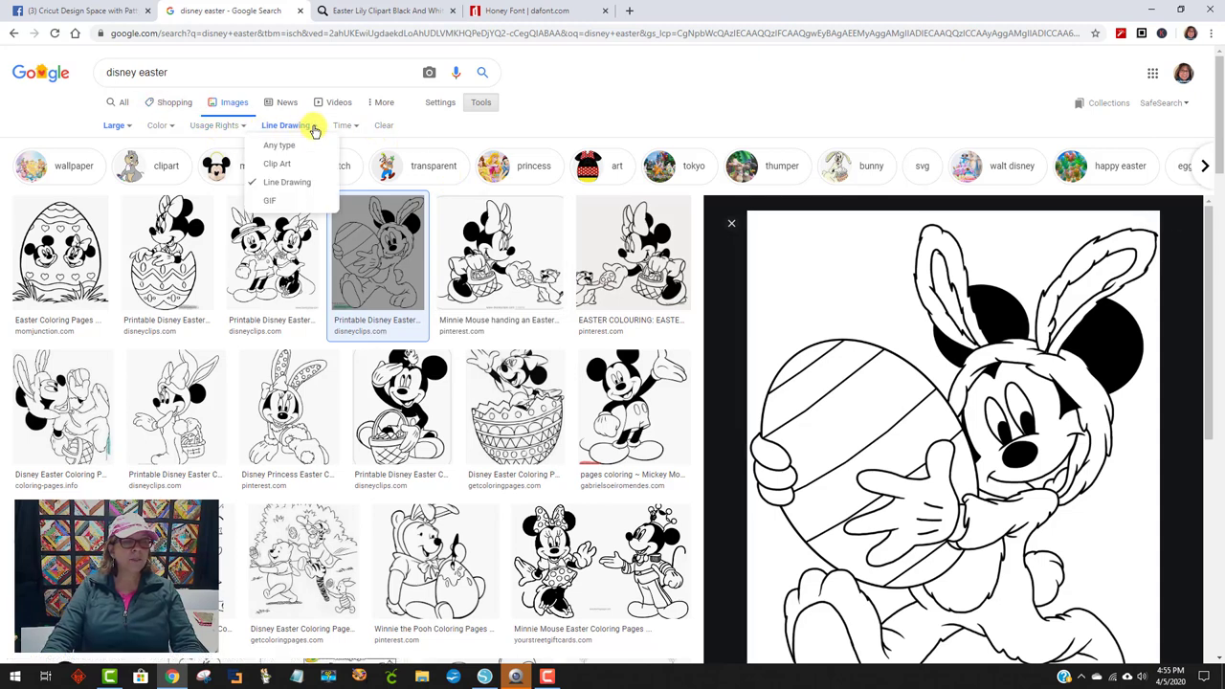
click(285, 164)
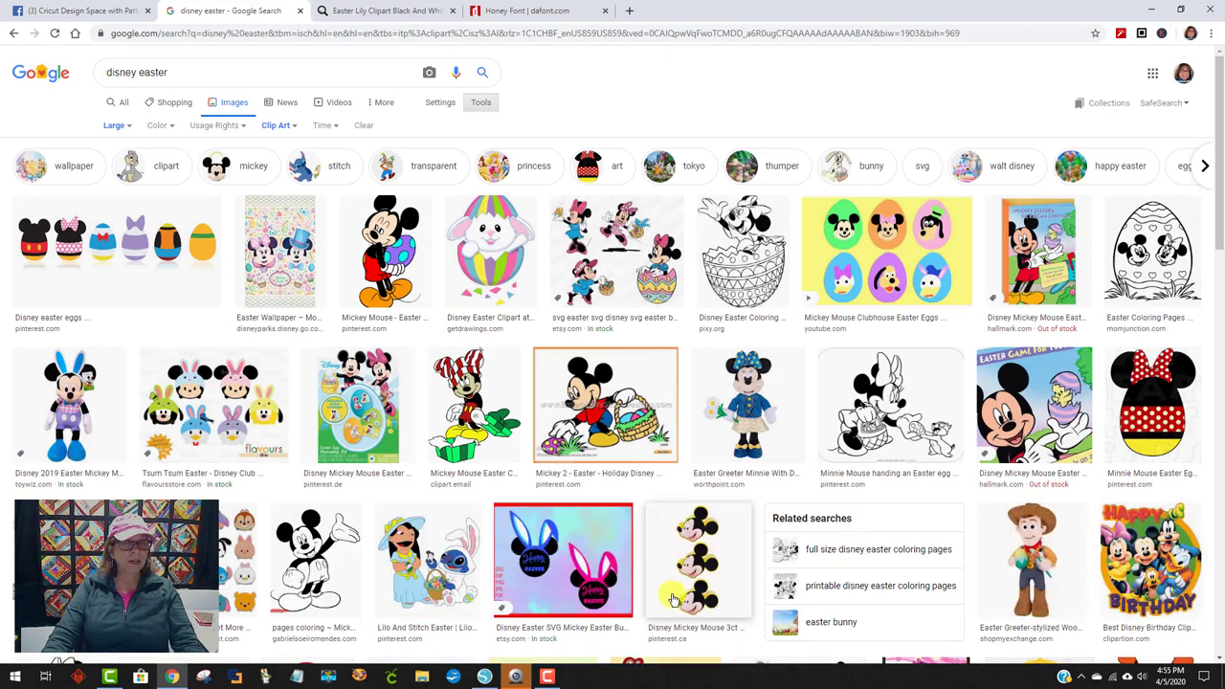
right_click(394, 259)
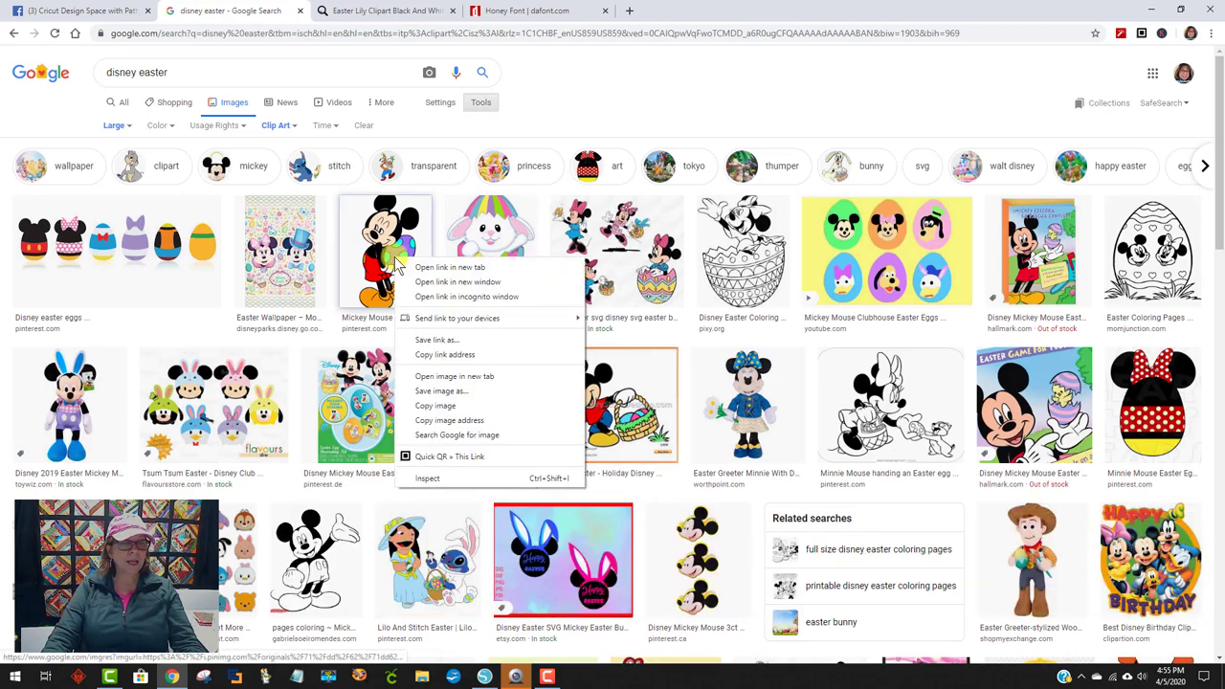
- Copy the Mickey Easter picture and paste it left of the mat, enlarged to about 5.48 x 7.09 in
click(461, 405)
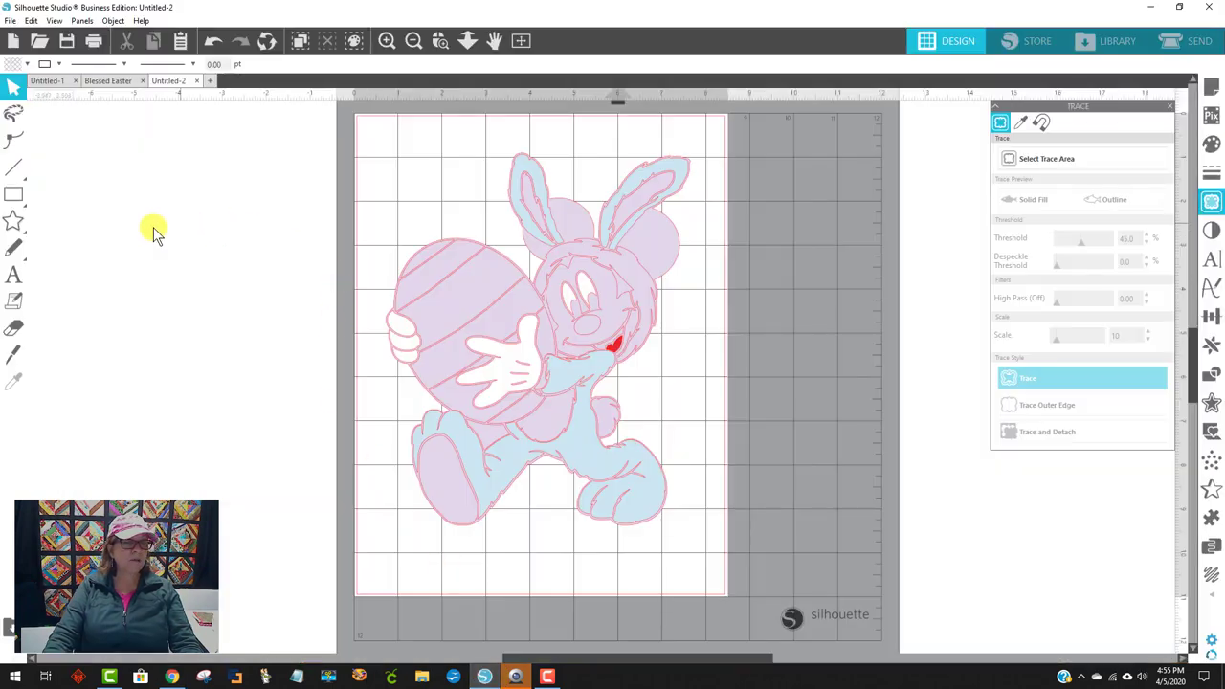
right_click(184, 208)
click(219, 267)
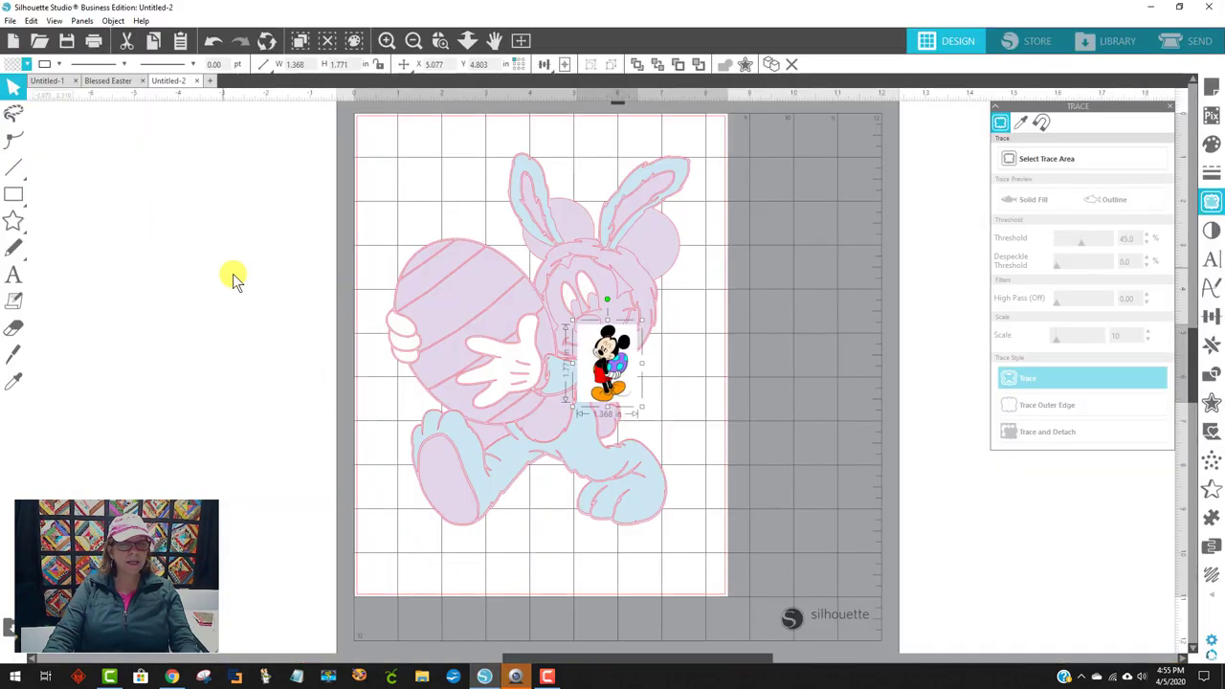
drag(603, 369, 235, 263)
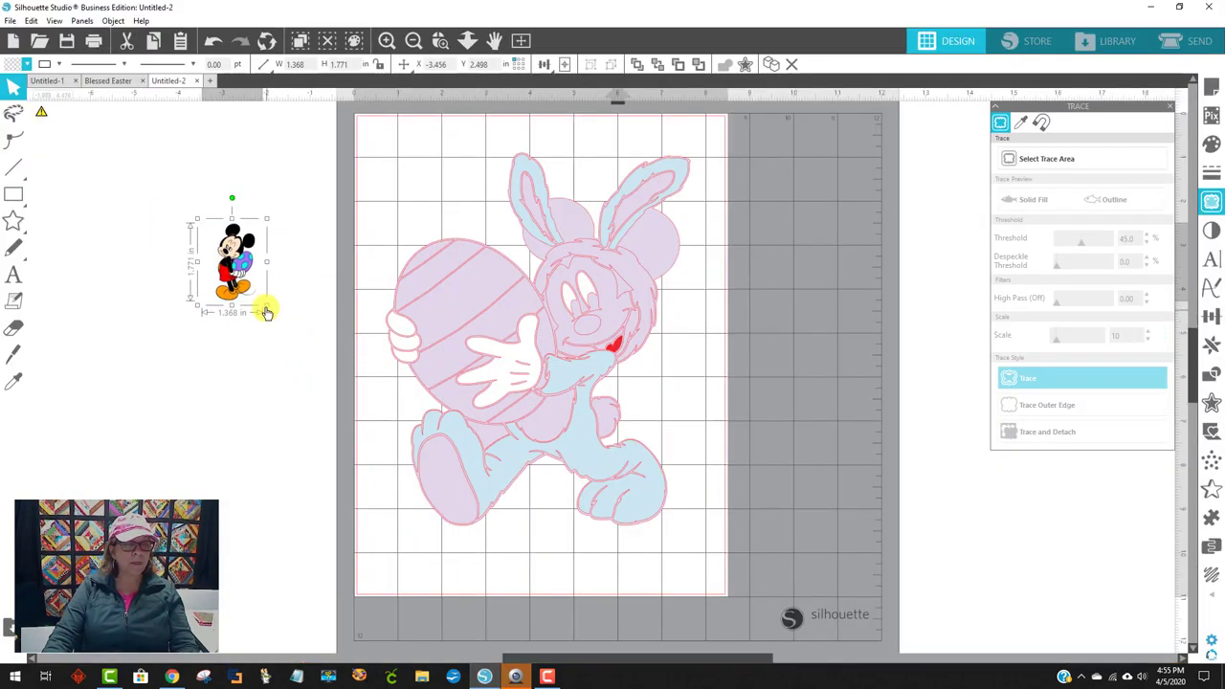
drag(267, 307, 418, 569)
drag(247, 440, 167, 421)
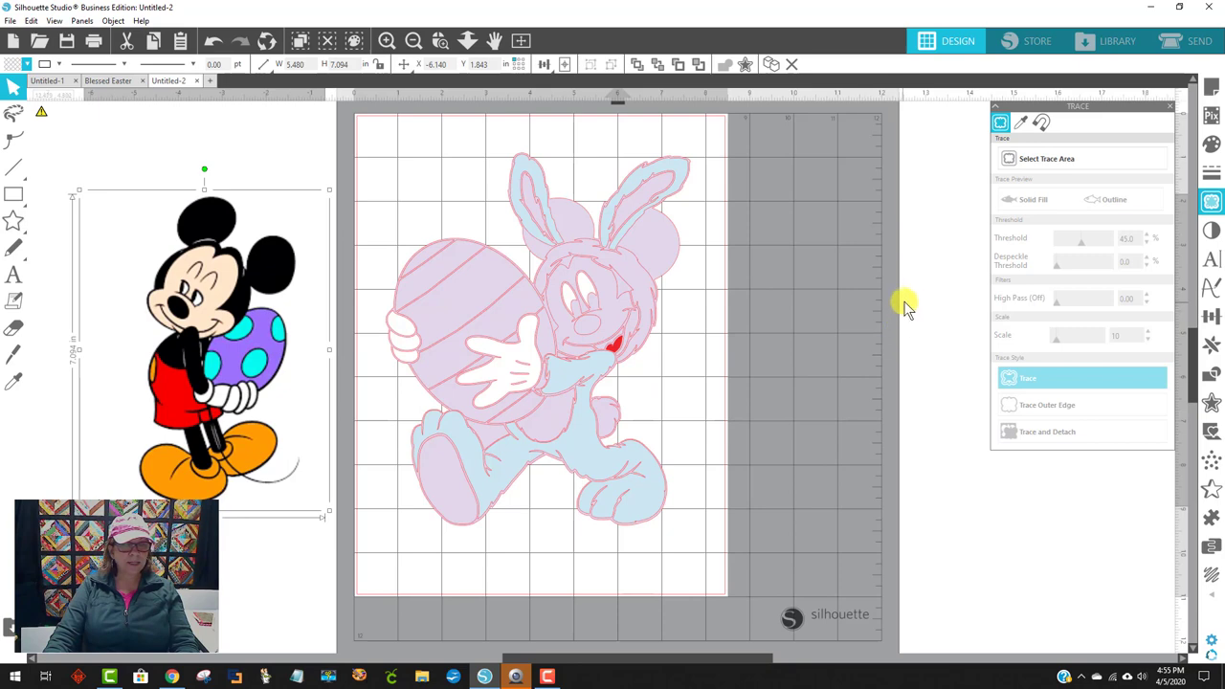
- Fill the traced face with peach skin colour sampled by eyedropper from the reference Mickey
click(934, 262)
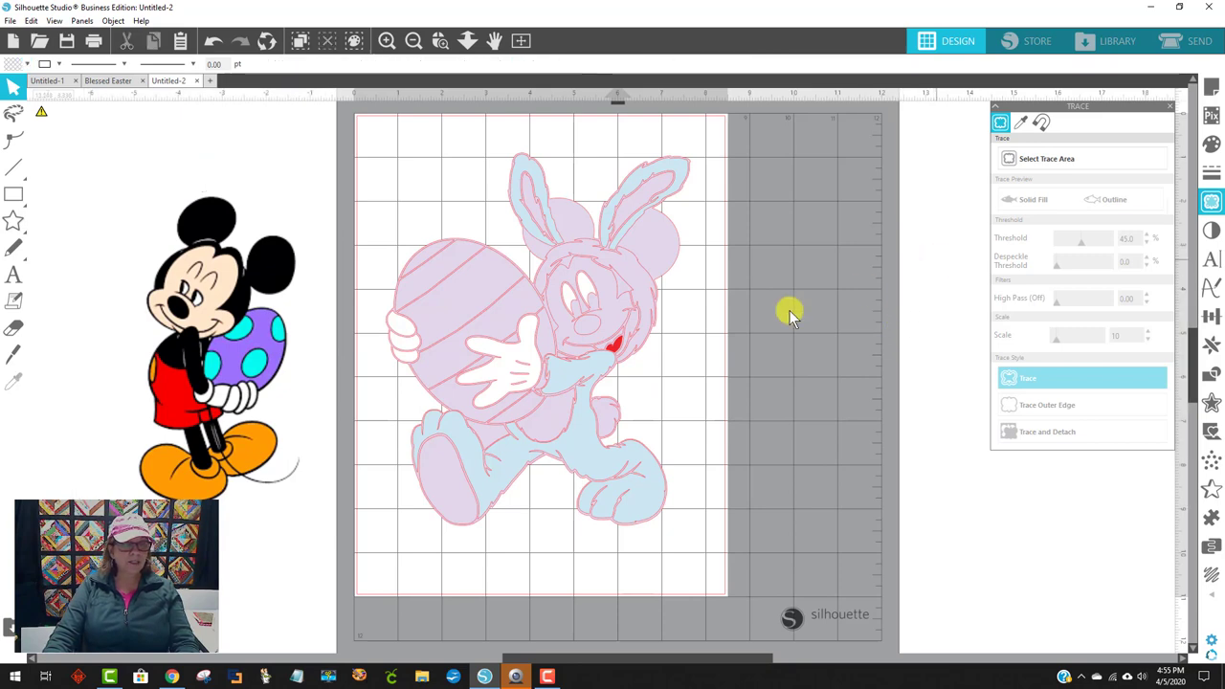
click(597, 287)
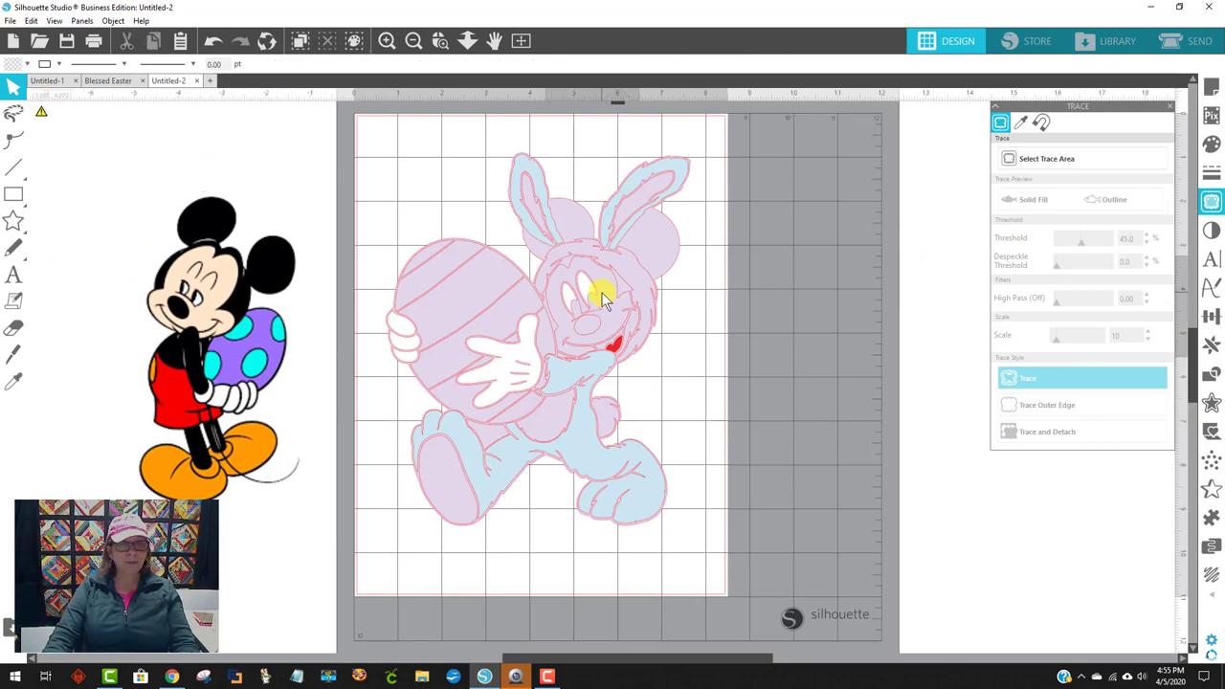
click(16, 69)
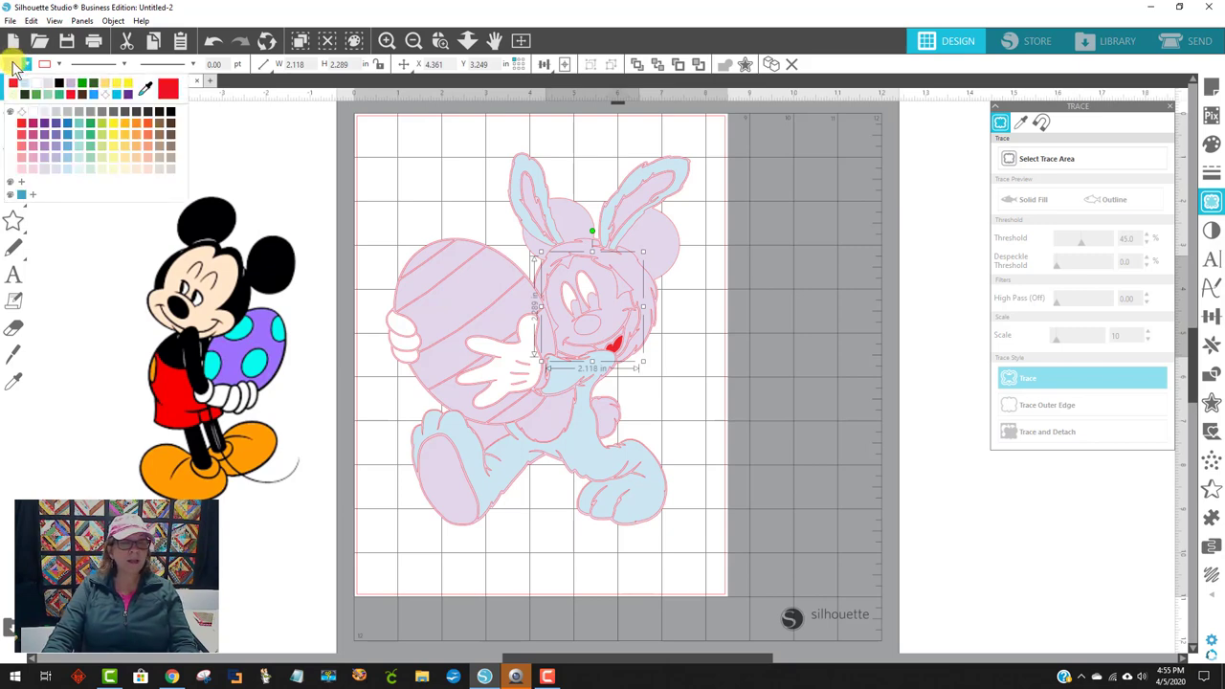
click(147, 92)
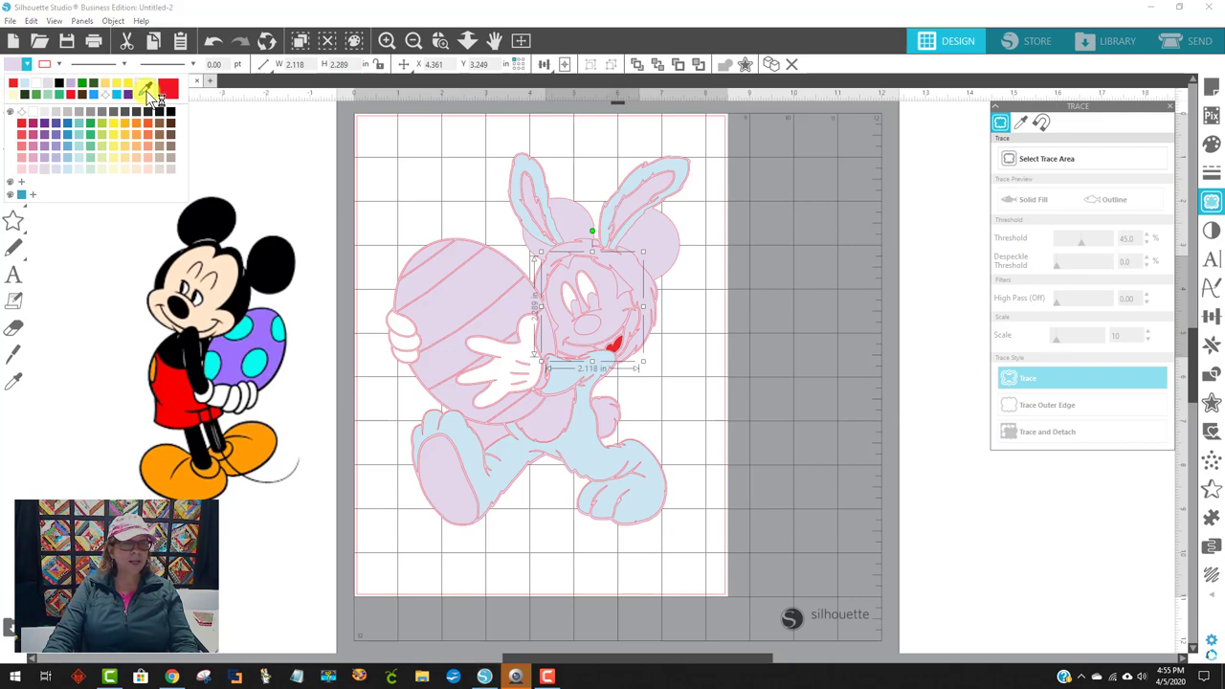
click(228, 264)
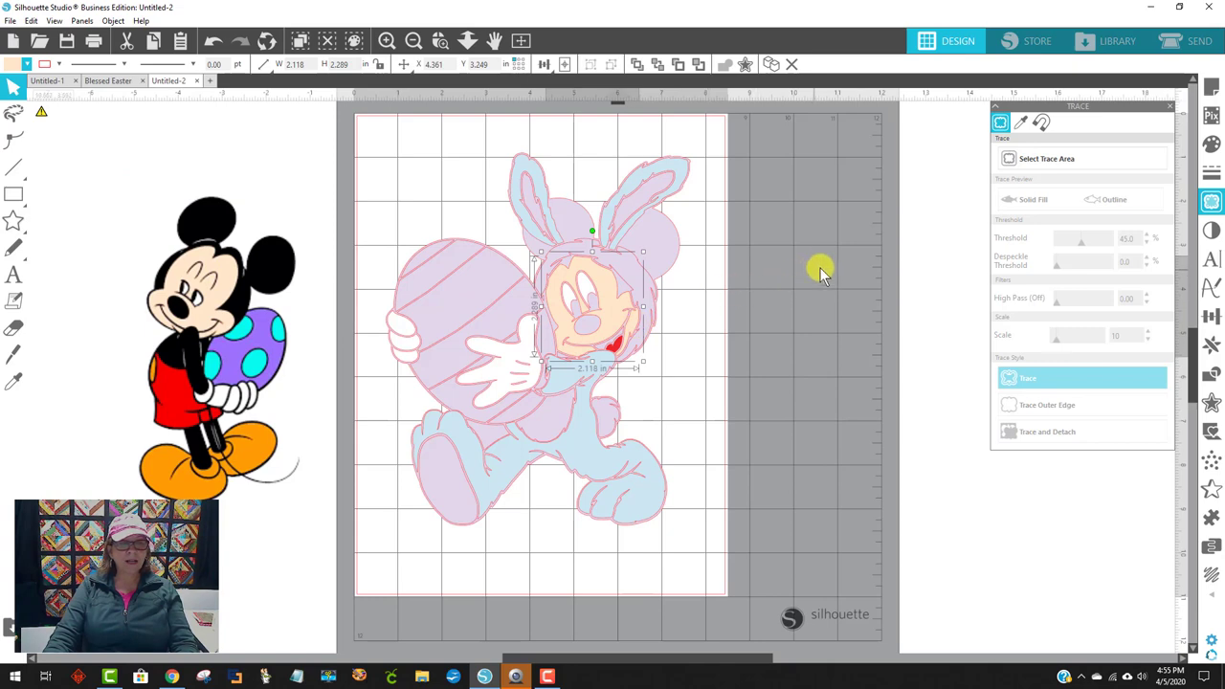
click(843, 232)
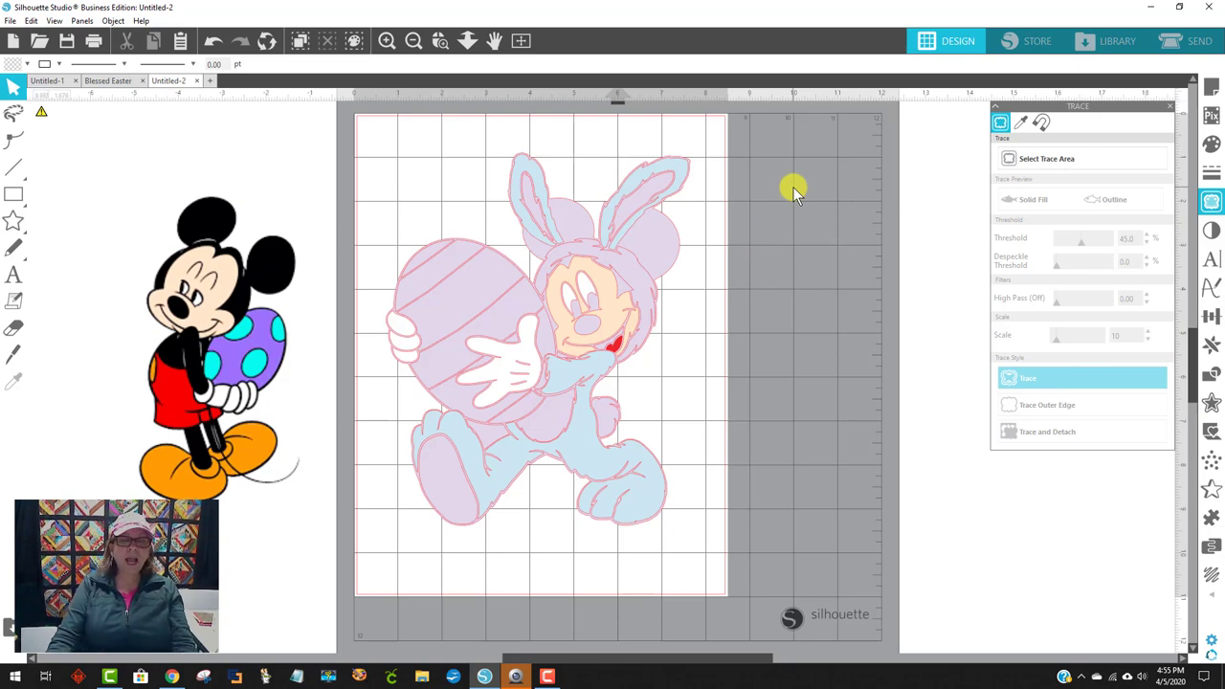
- Nudge the left bunny ear slightly up and to the left
click(673, 156)
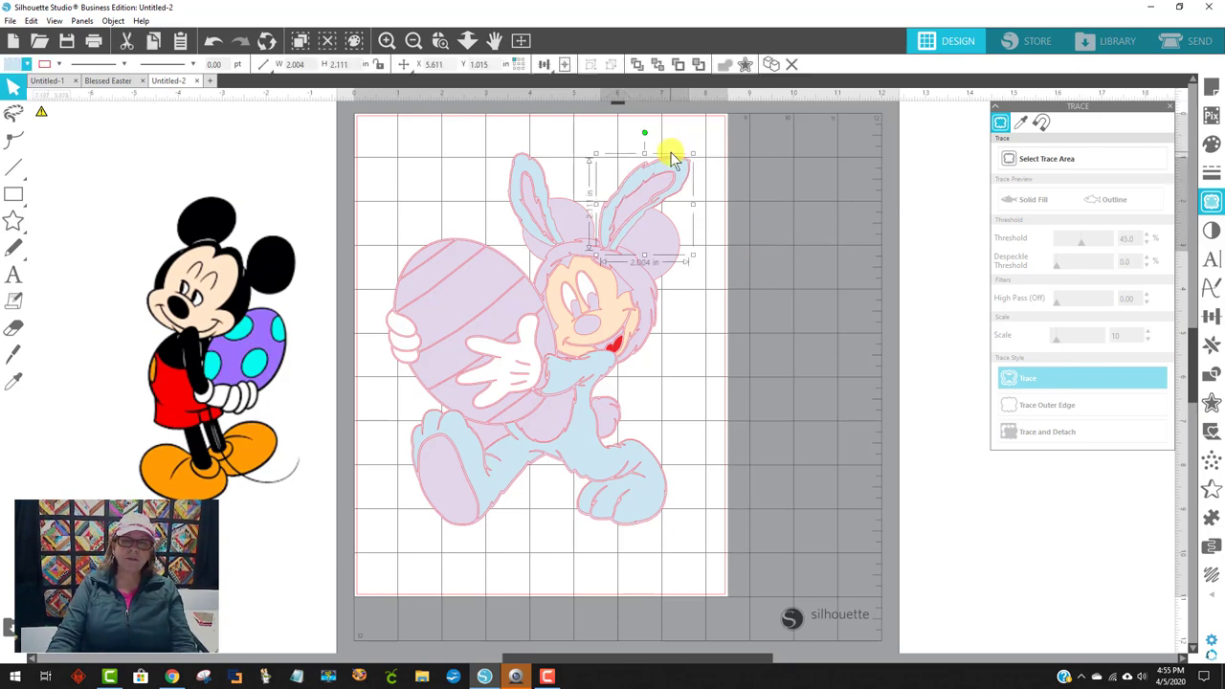
click(557, 143)
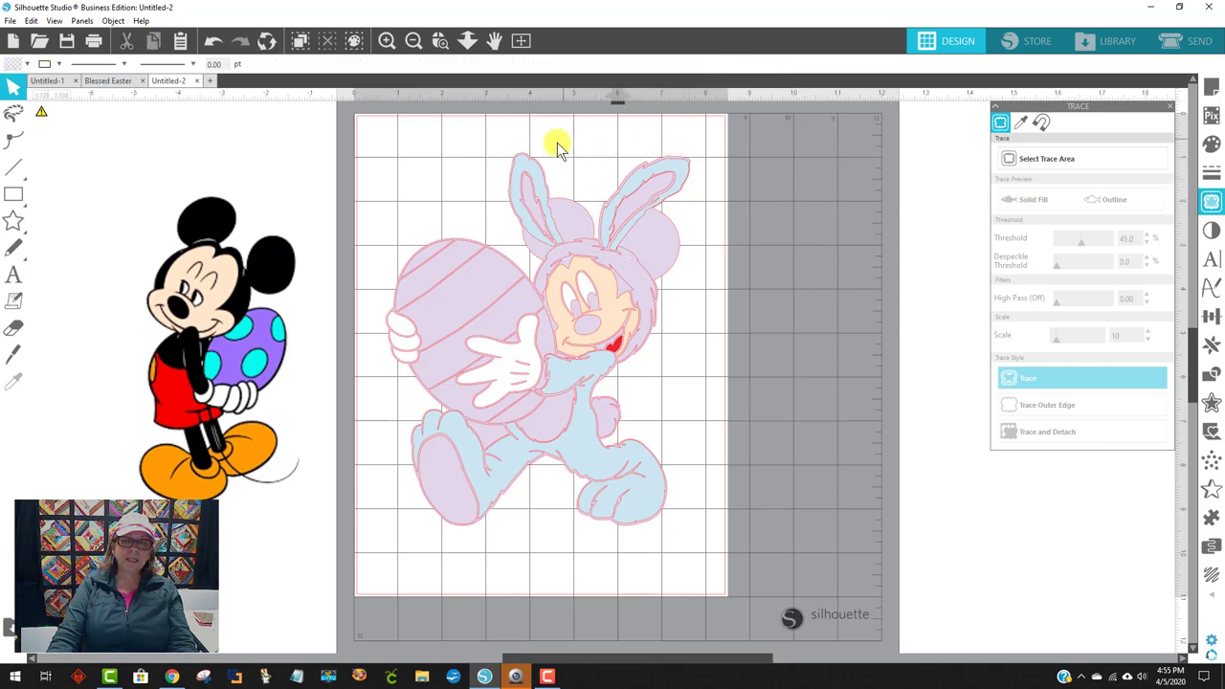
click(510, 163)
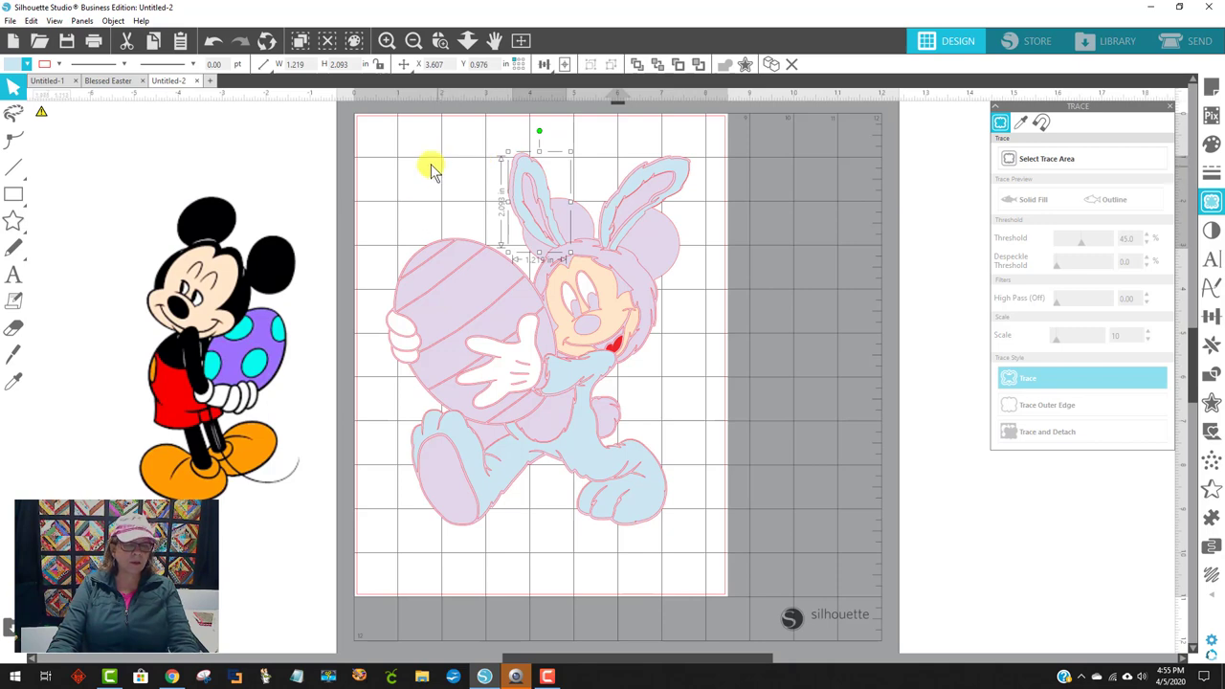
key(Up)
key(Left)
- Fill the whole bunny Mickey design black for black ears and outlines
click(458, 241)
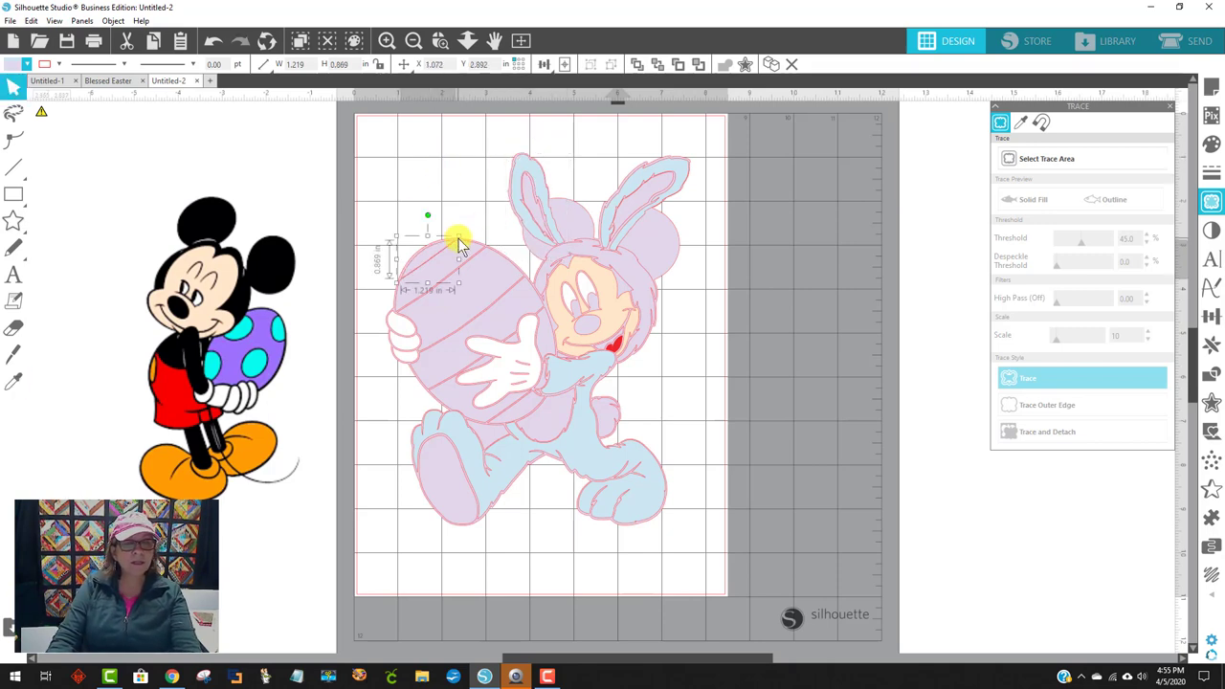
click(474, 241)
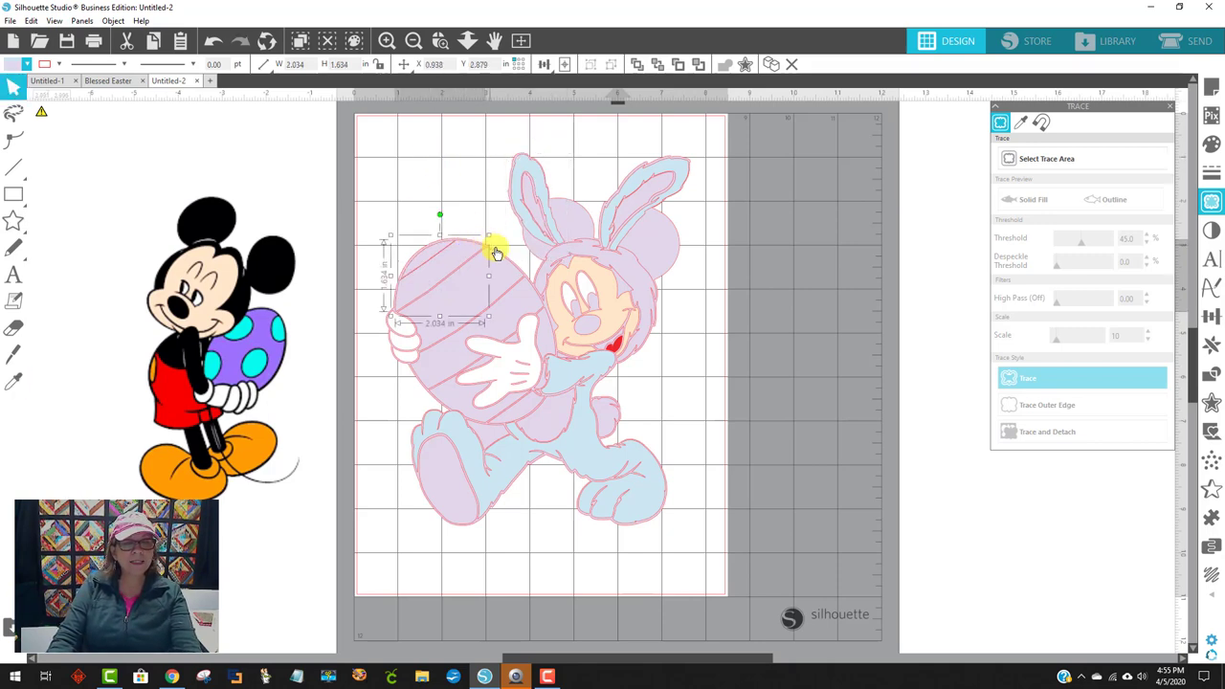
click(500, 254)
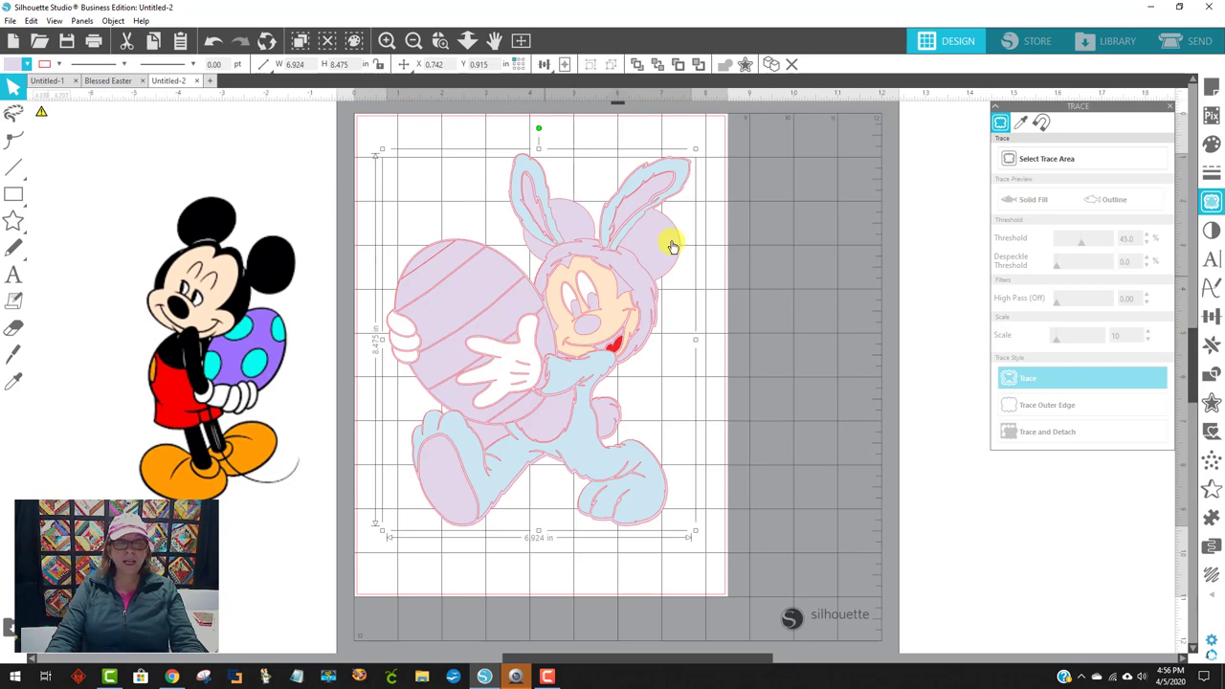
click(10, 64)
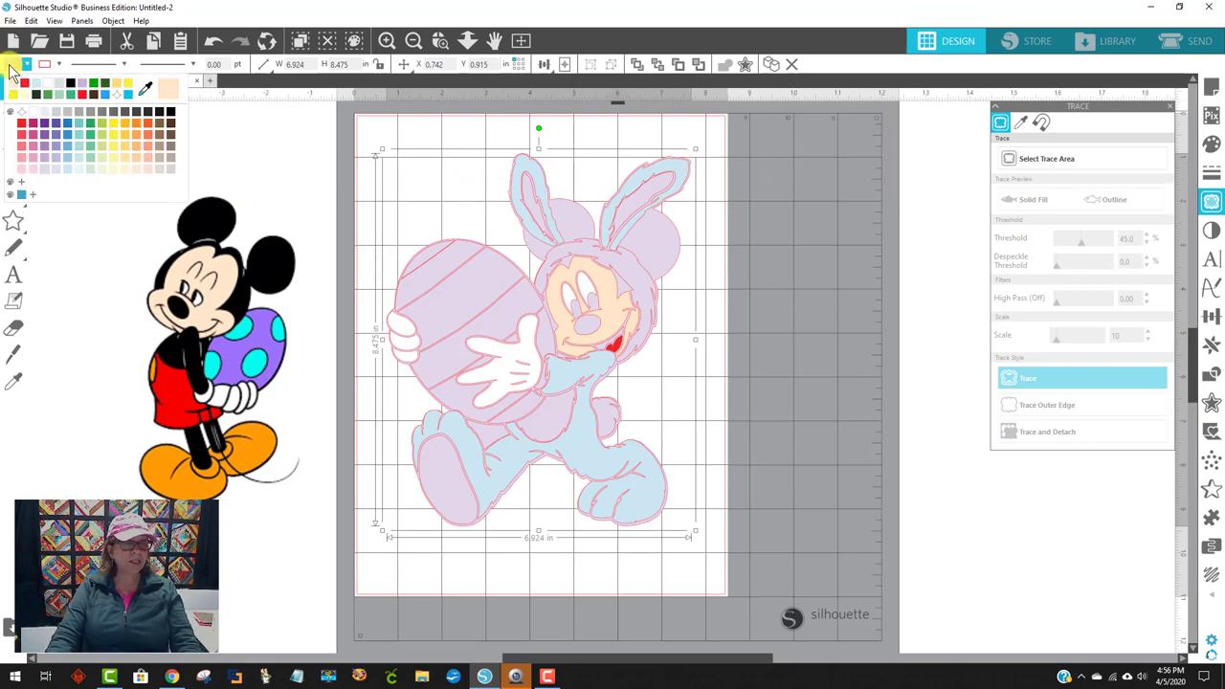
click(171, 113)
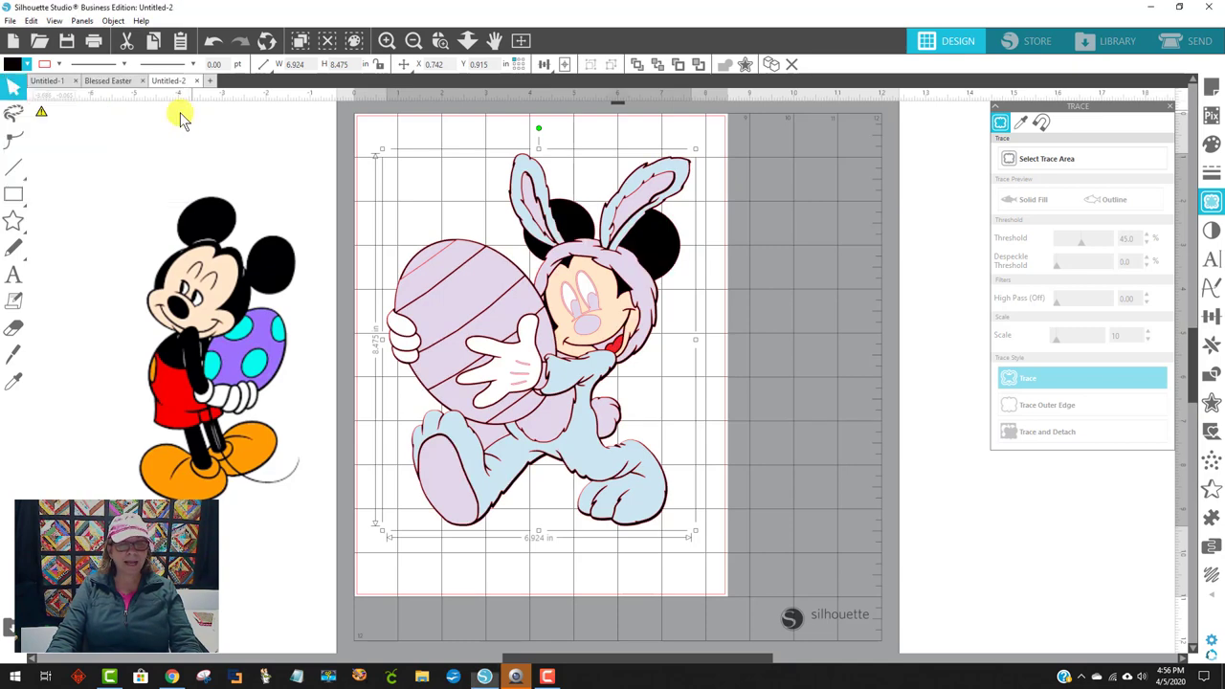
click(882, 336)
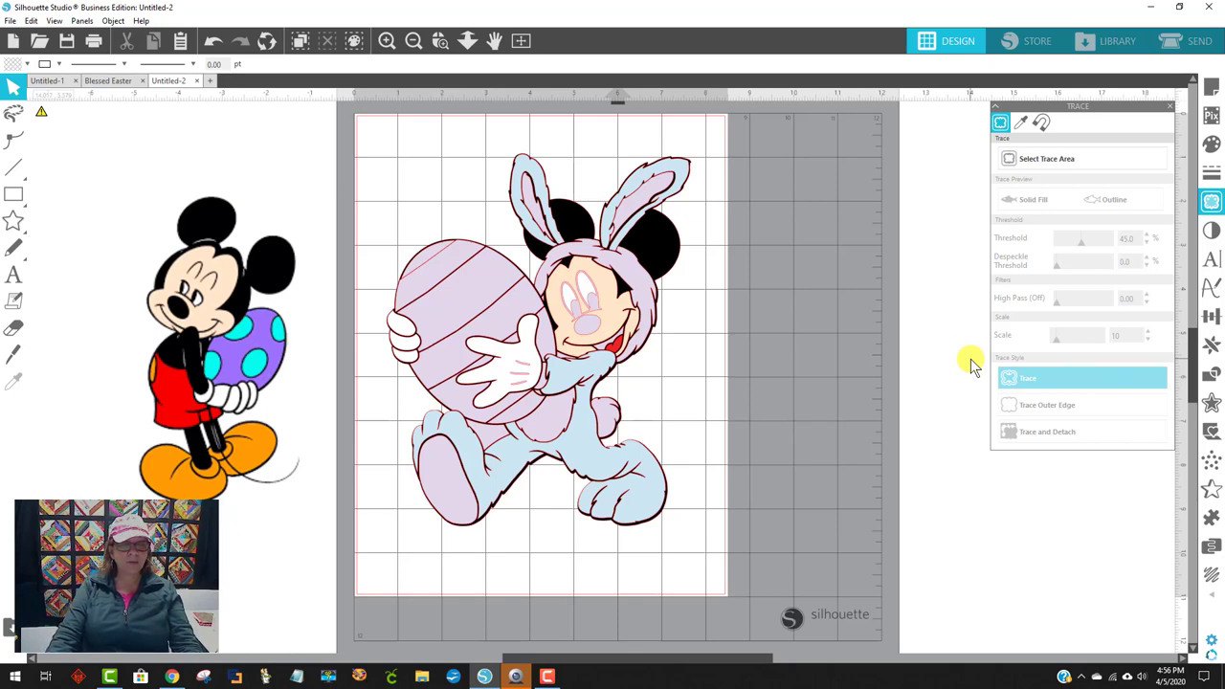
click(593, 329)
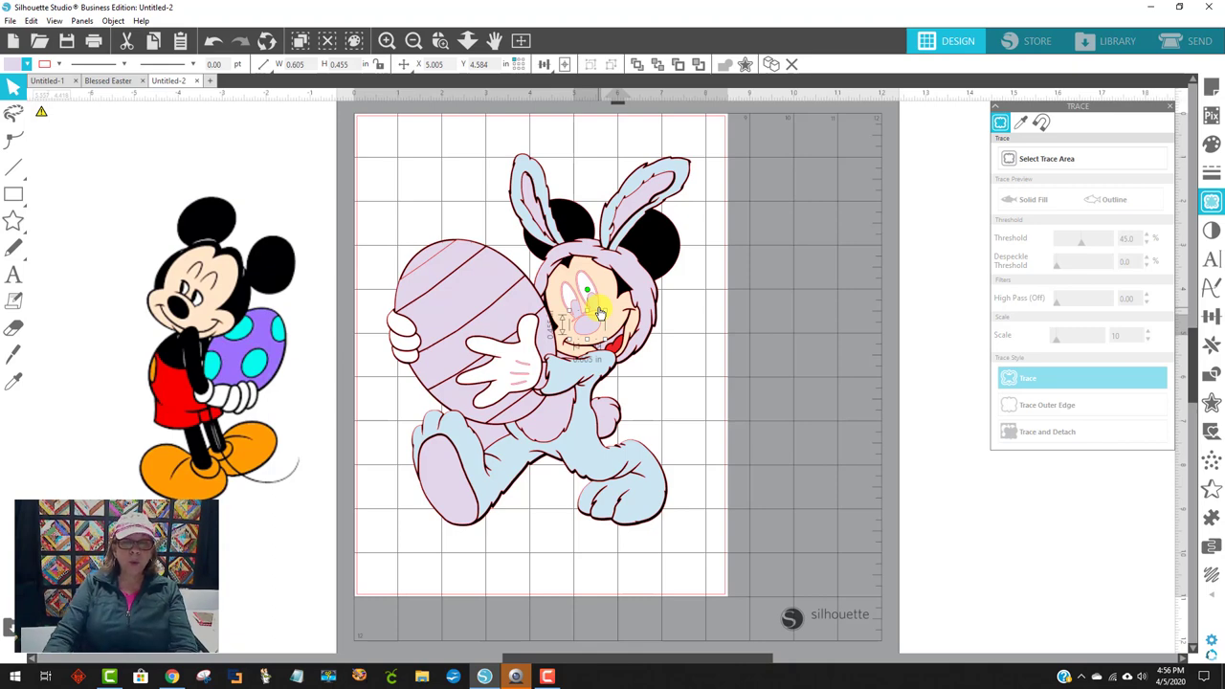
drag(795, 336, 922, 259)
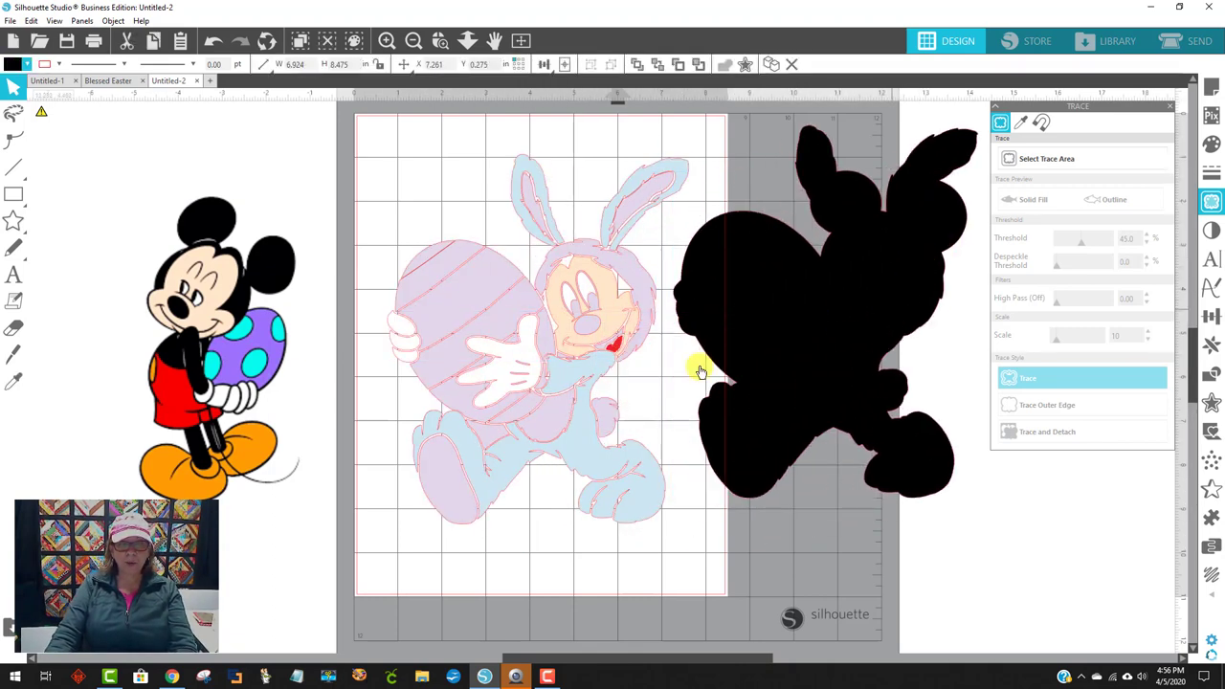
click(895, 356)
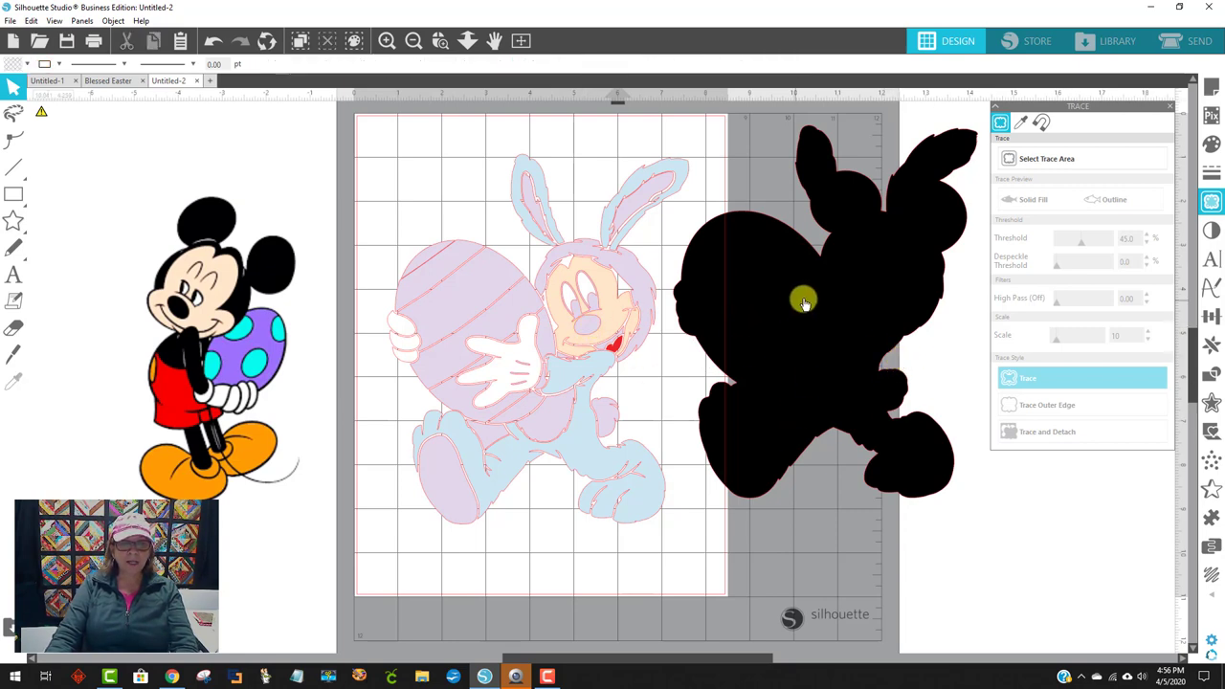
click(843, 341)
key(Delete)
click(844, 341)
key(Delete)
key(v)
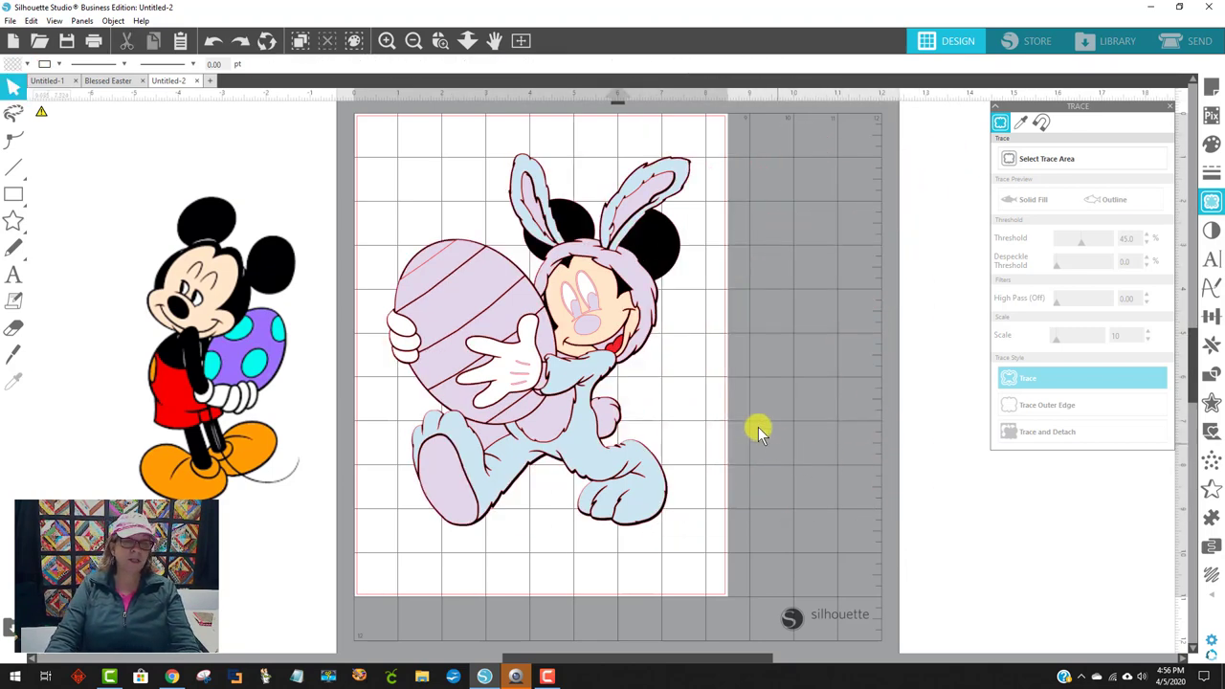
click(592, 335)
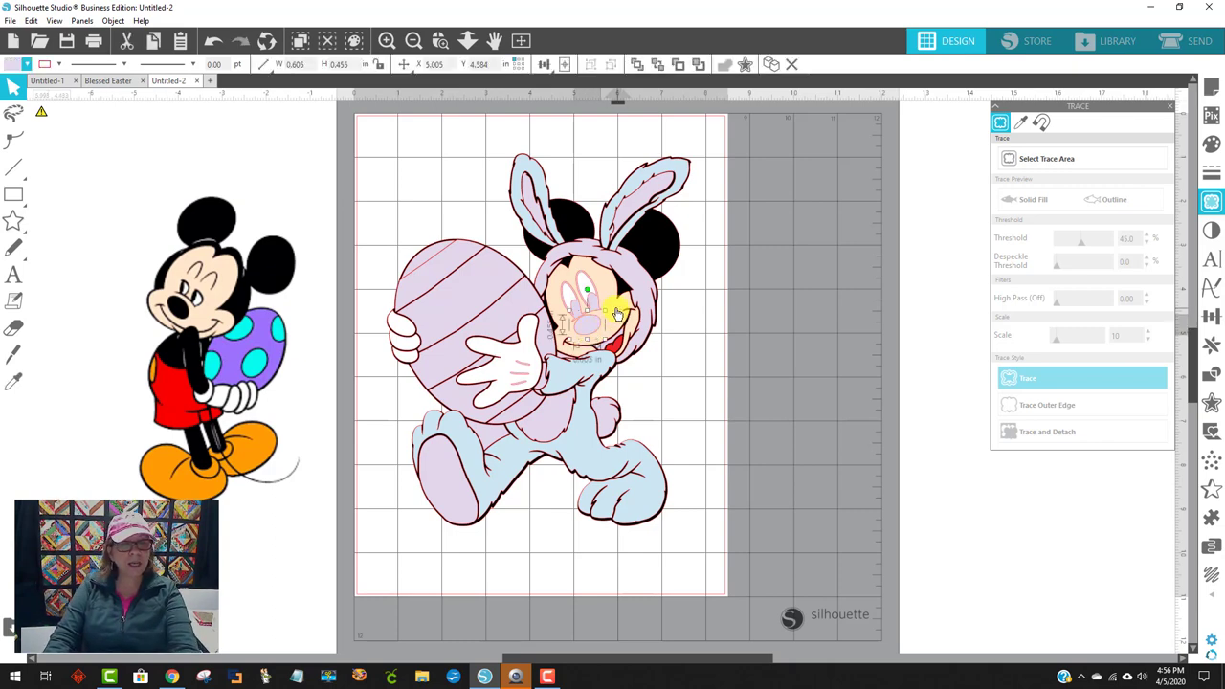
click(617, 314)
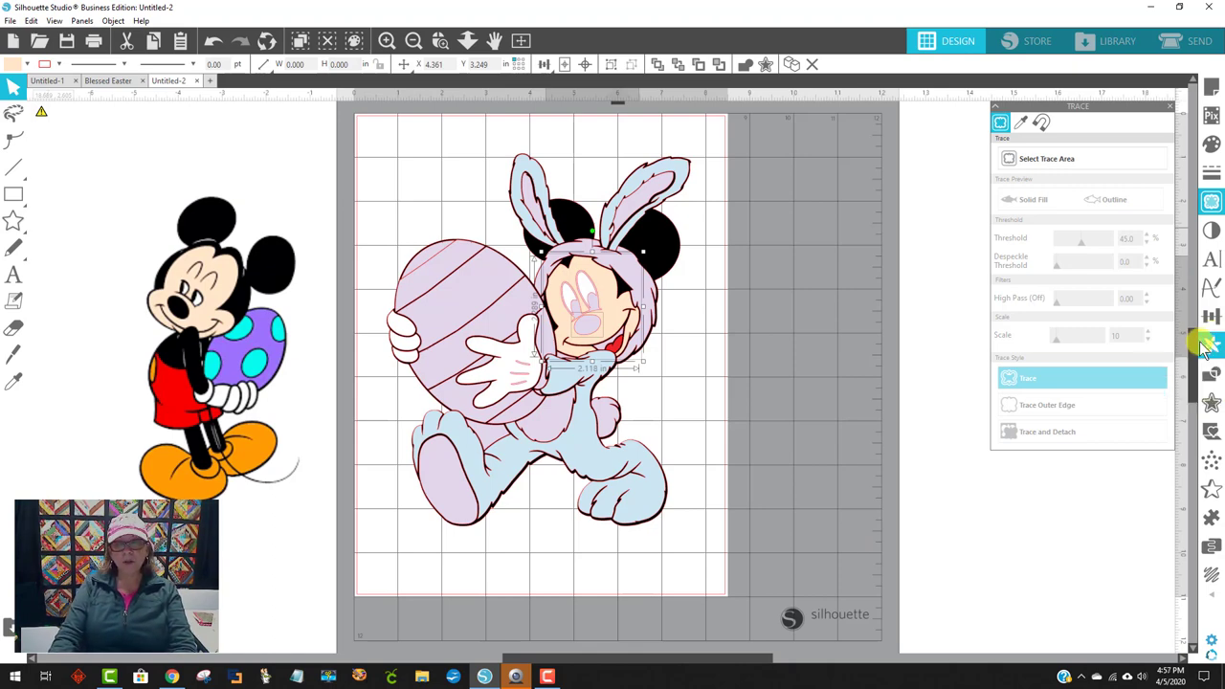
- Subtract the face overlay from Mickey's head with the Modify panel's Subtract
click(1216, 376)
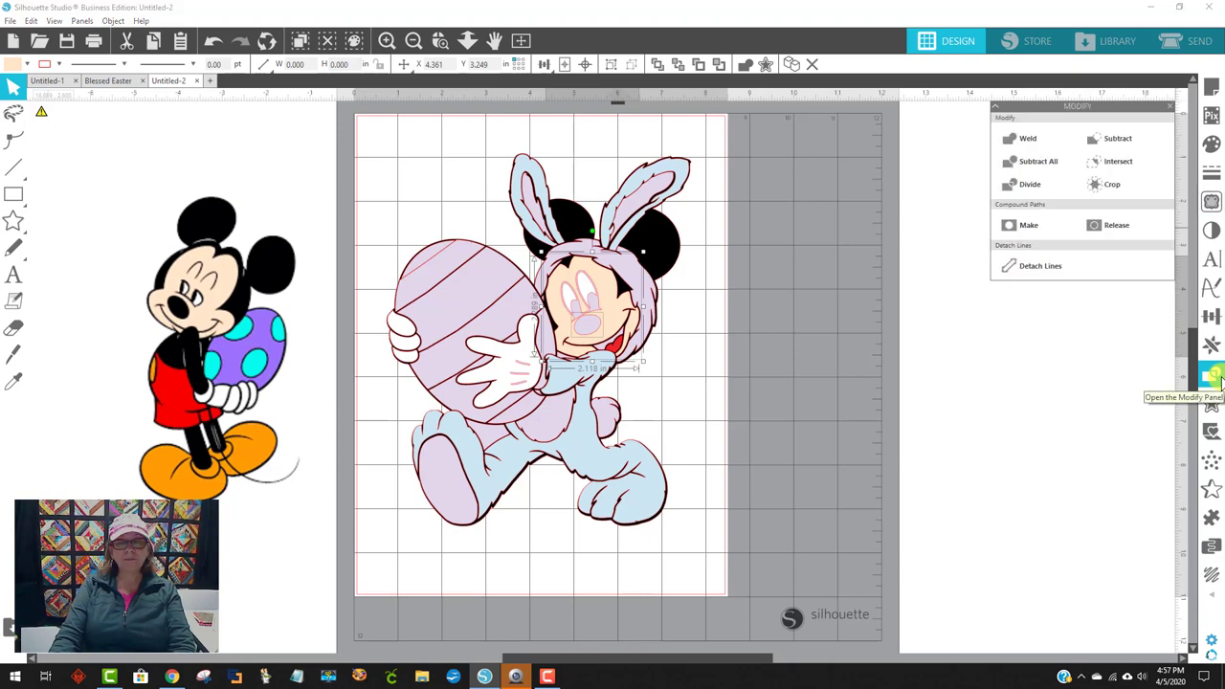
click(1111, 137)
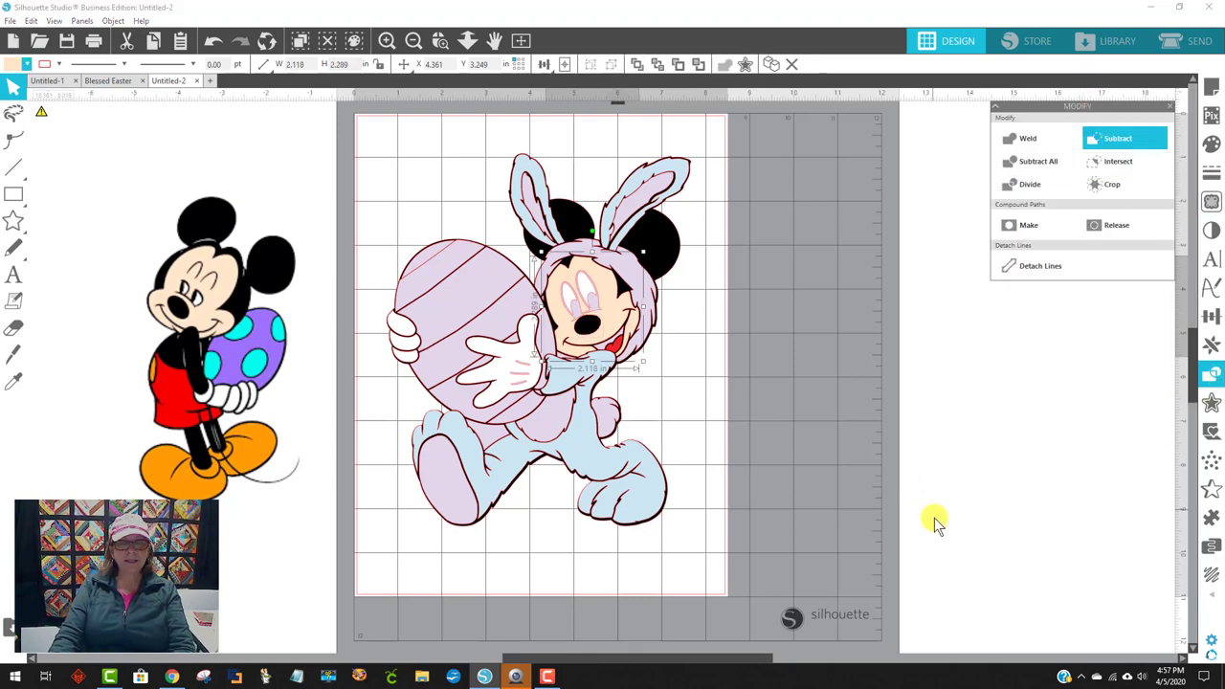
click(1031, 435)
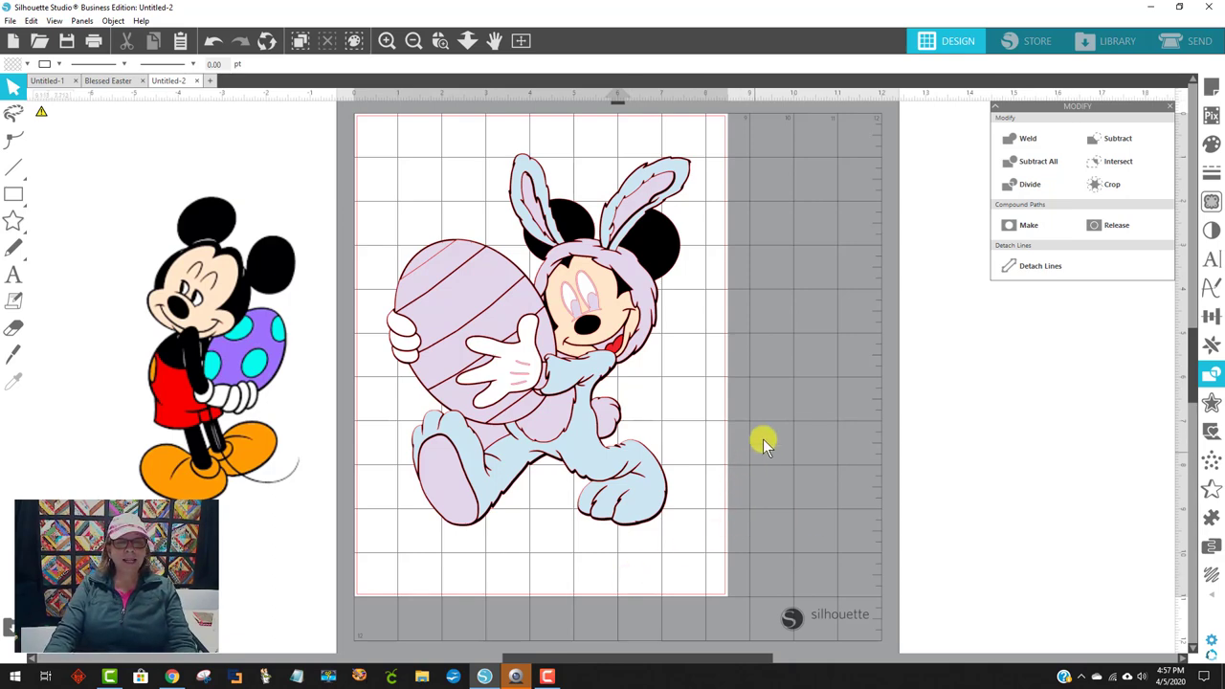
- Subtract a face piece from Mickey's head and pull it aside to check the cut
click(596, 308)
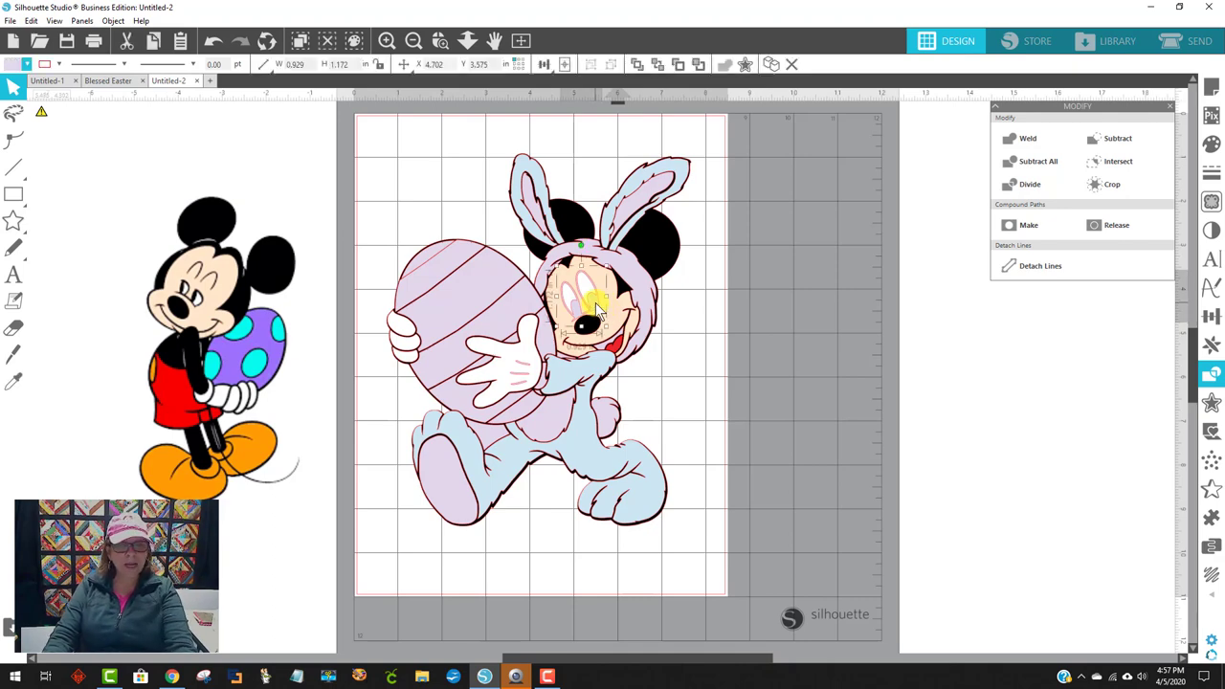
key(Delete)
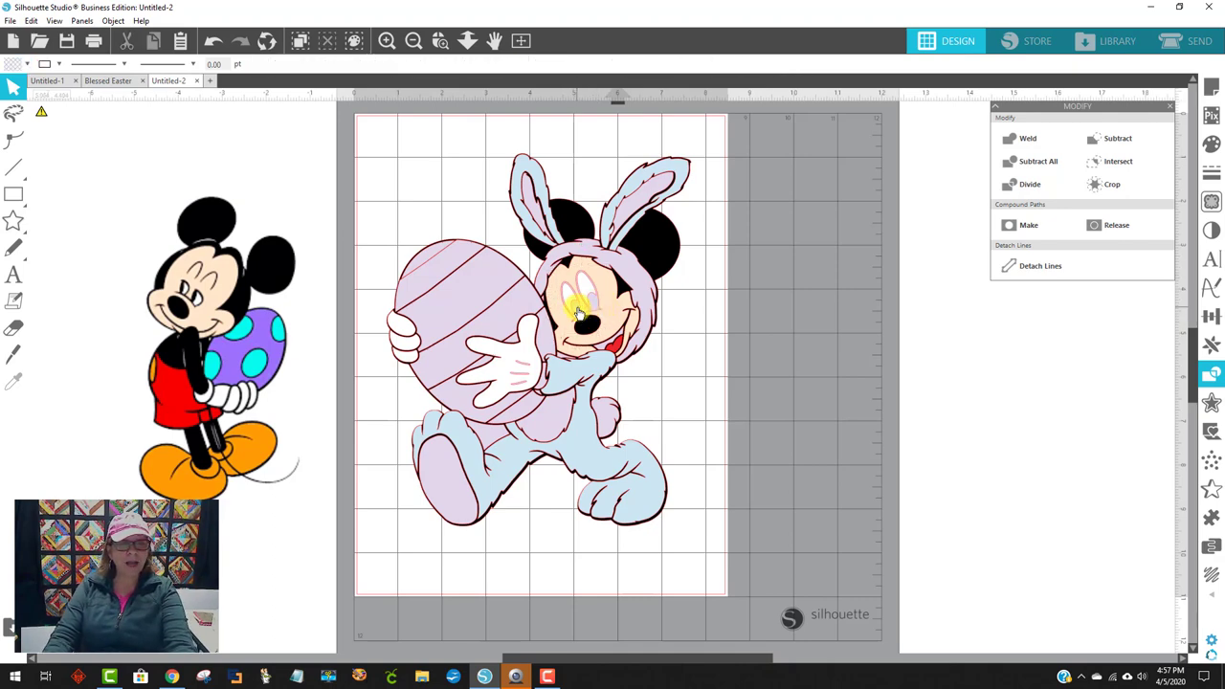
click(580, 314)
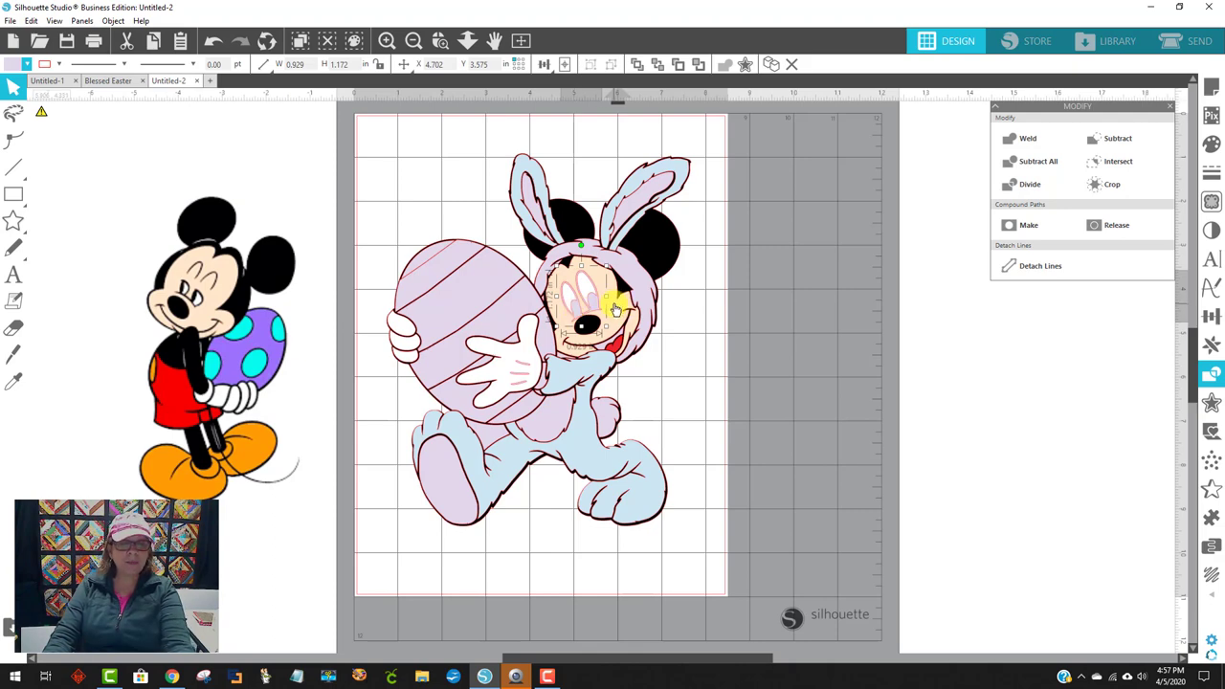
shift+click(615, 305)
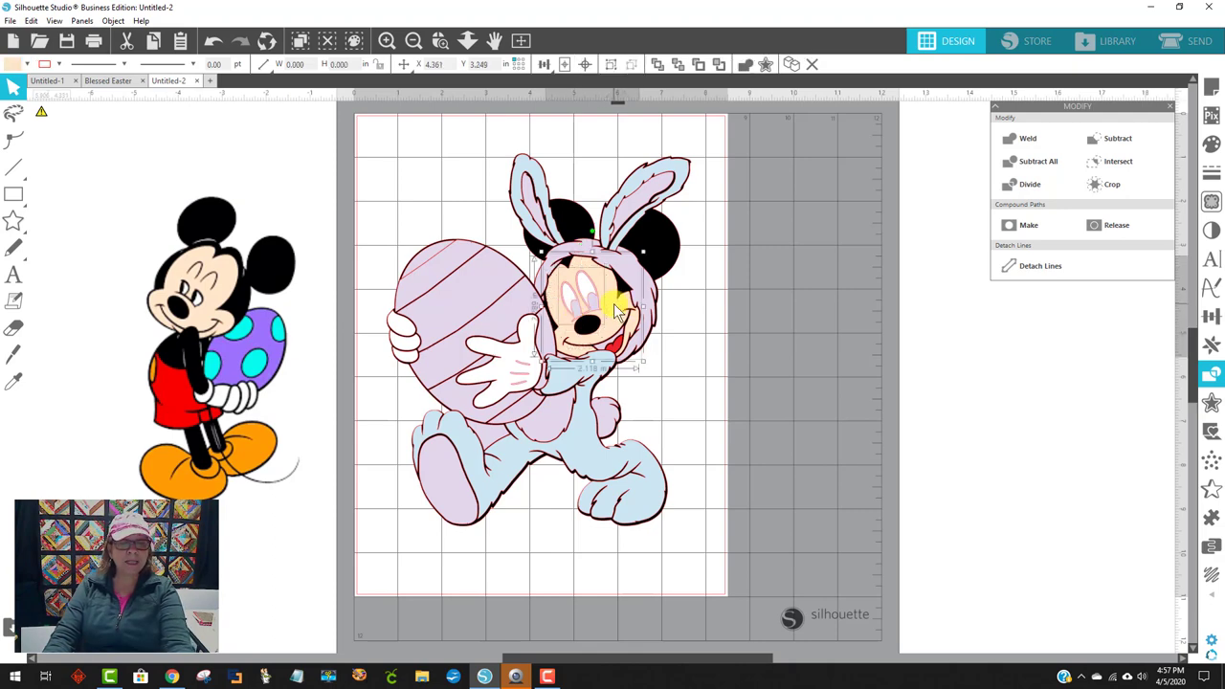
click(1112, 139)
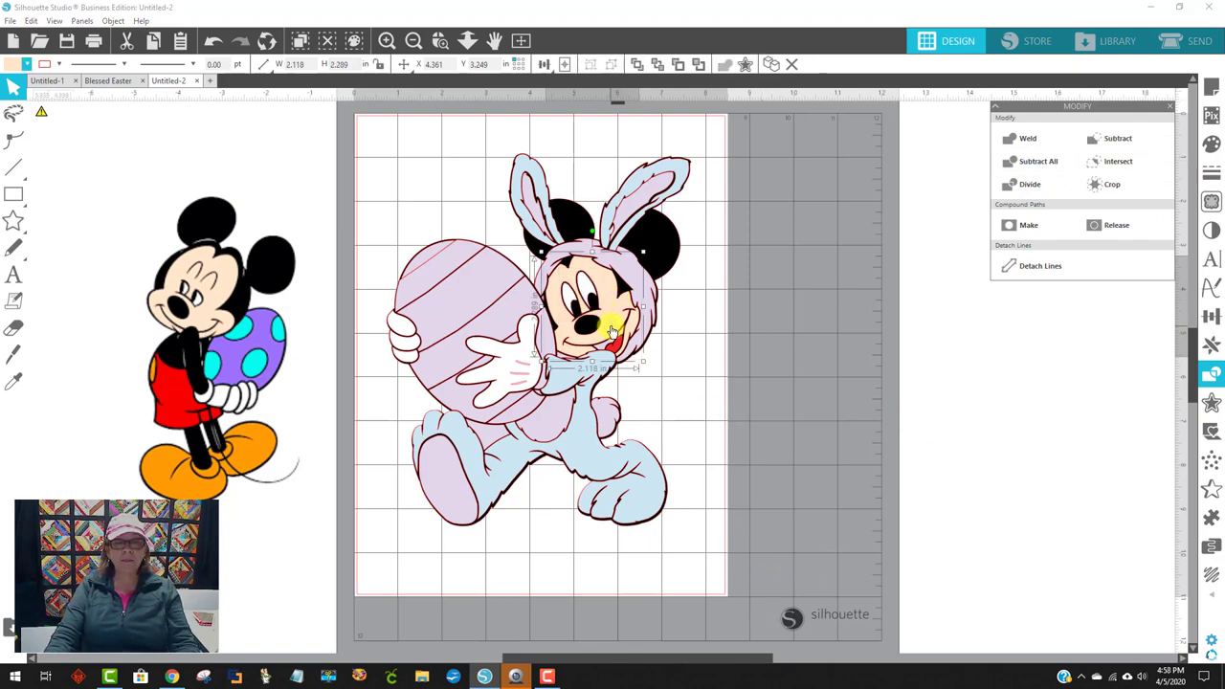
drag(613, 330, 849, 275)
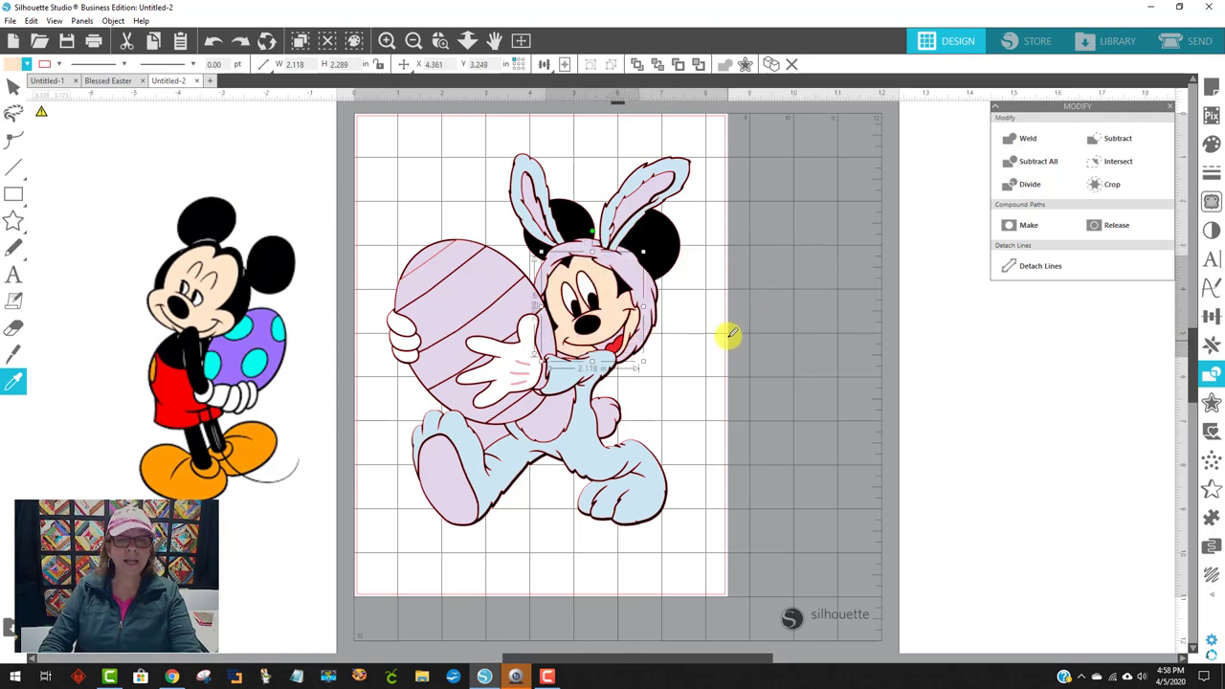
- Subtract another small face piece from the whole head to reveal the red tongue
key(Escape)
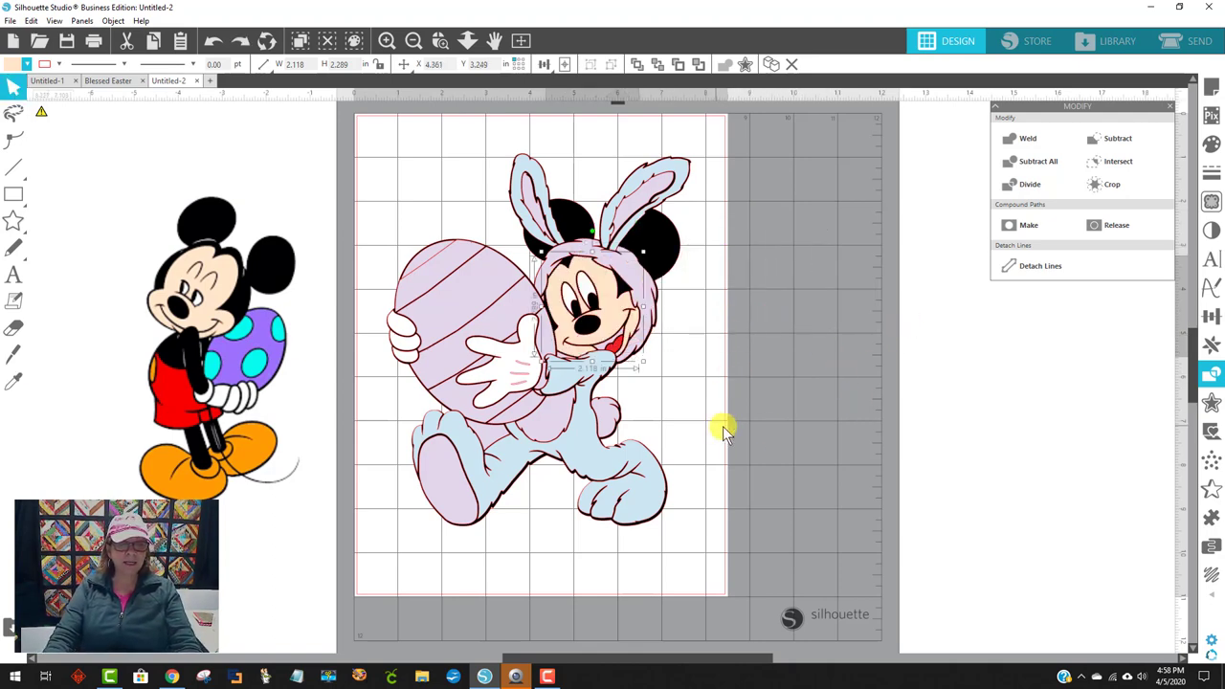
click(603, 351)
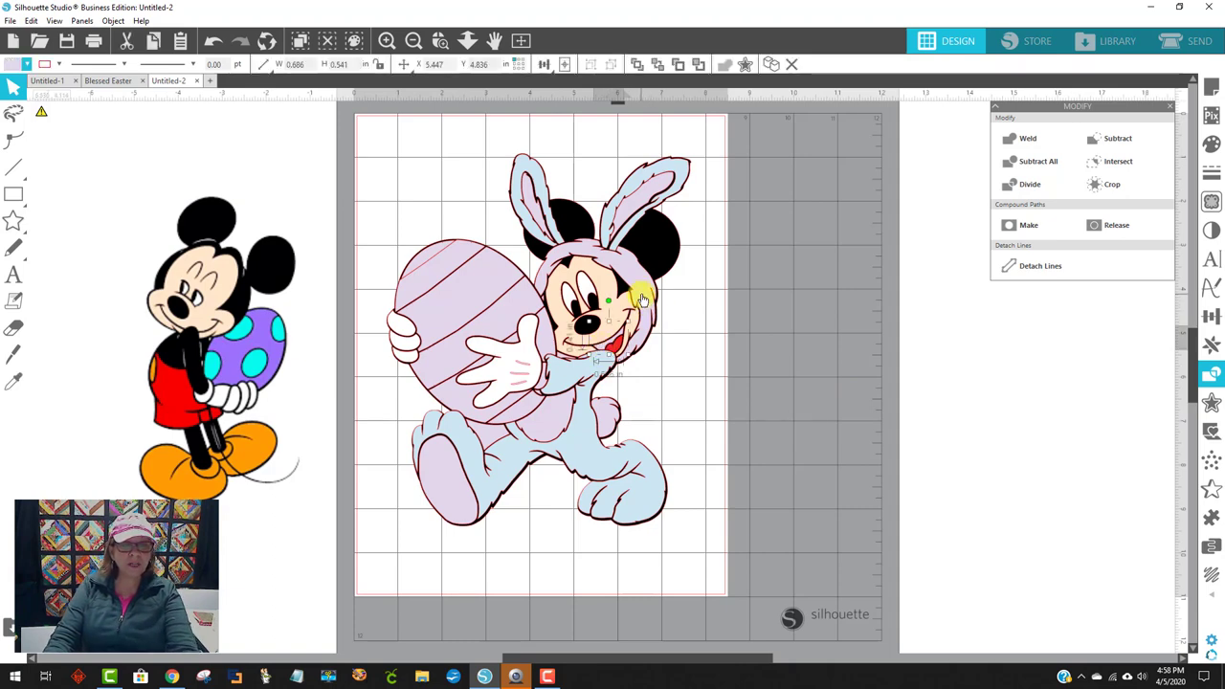
shift+click(639, 298)
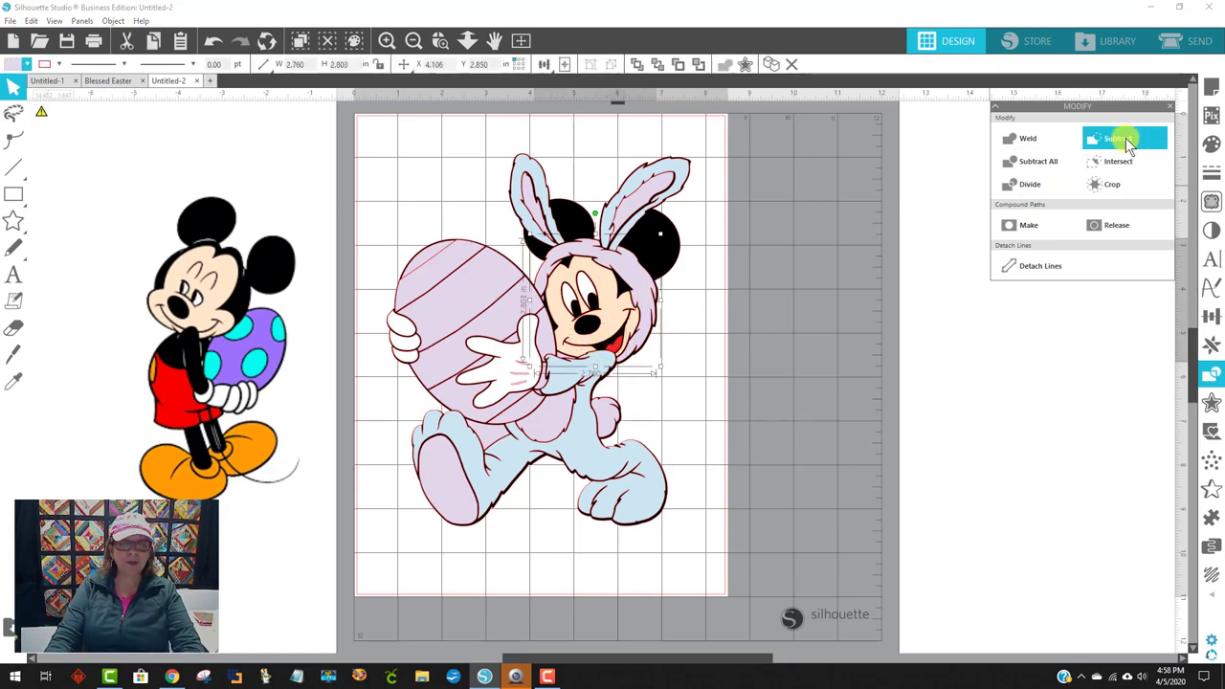
click(1126, 141)
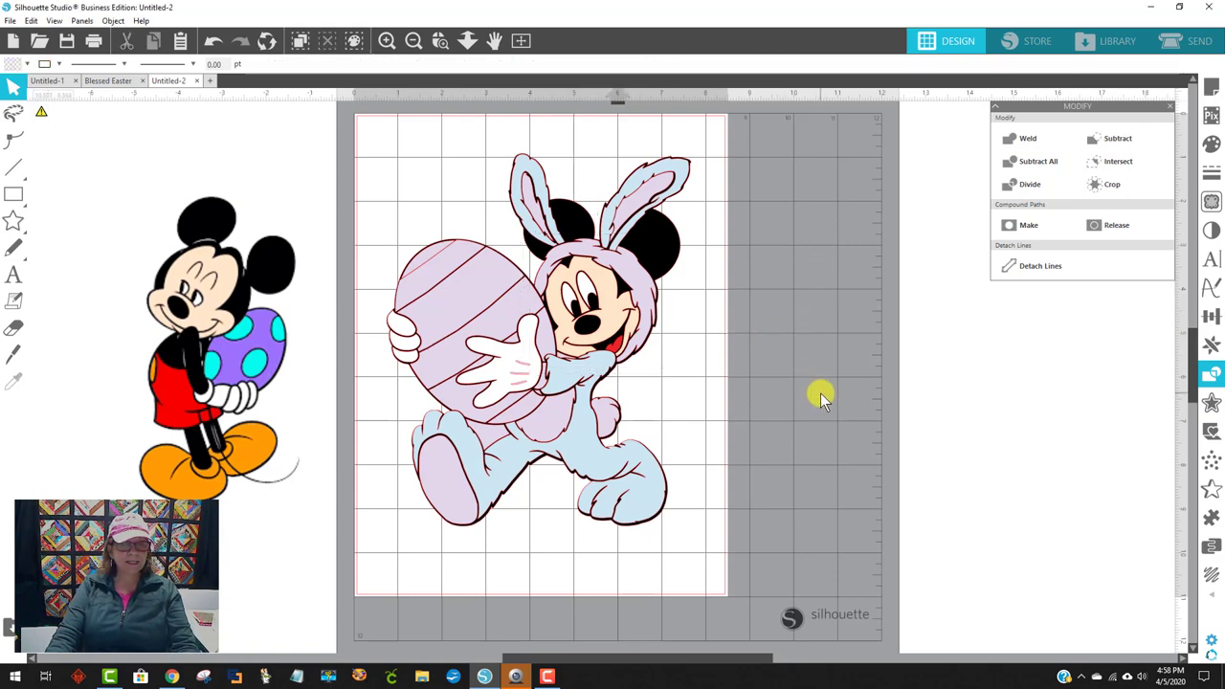
- Fill the left foot sole a lighter purple
click(454, 479)
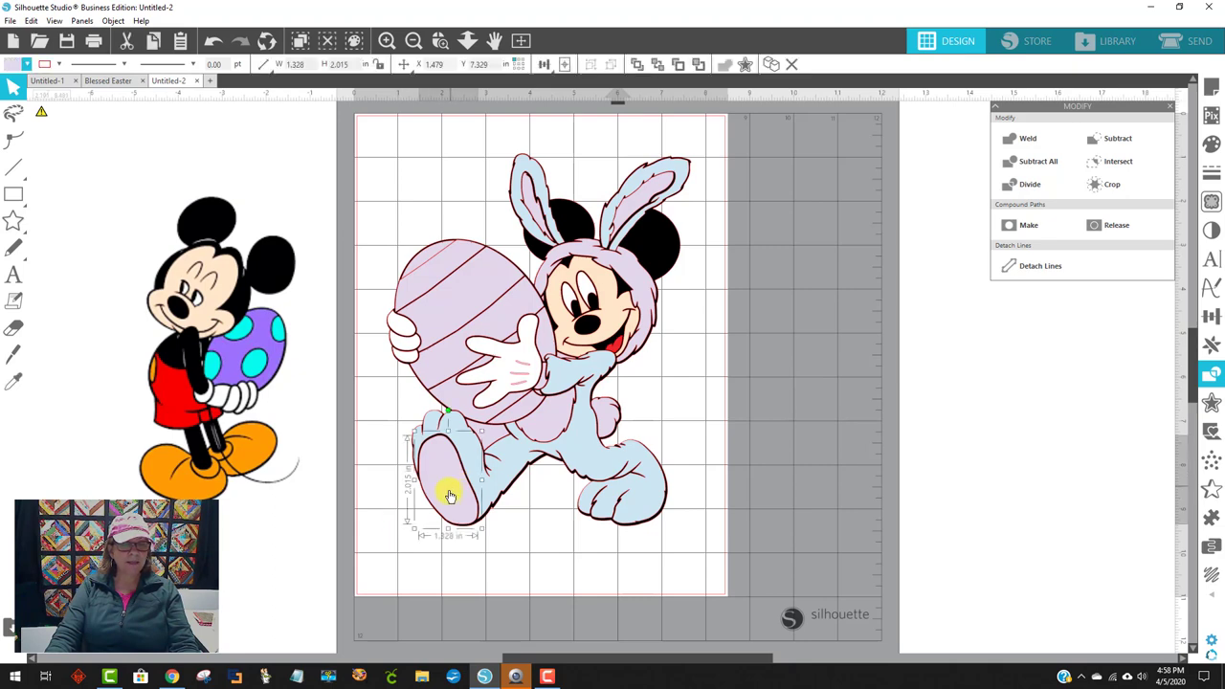
click(8, 64)
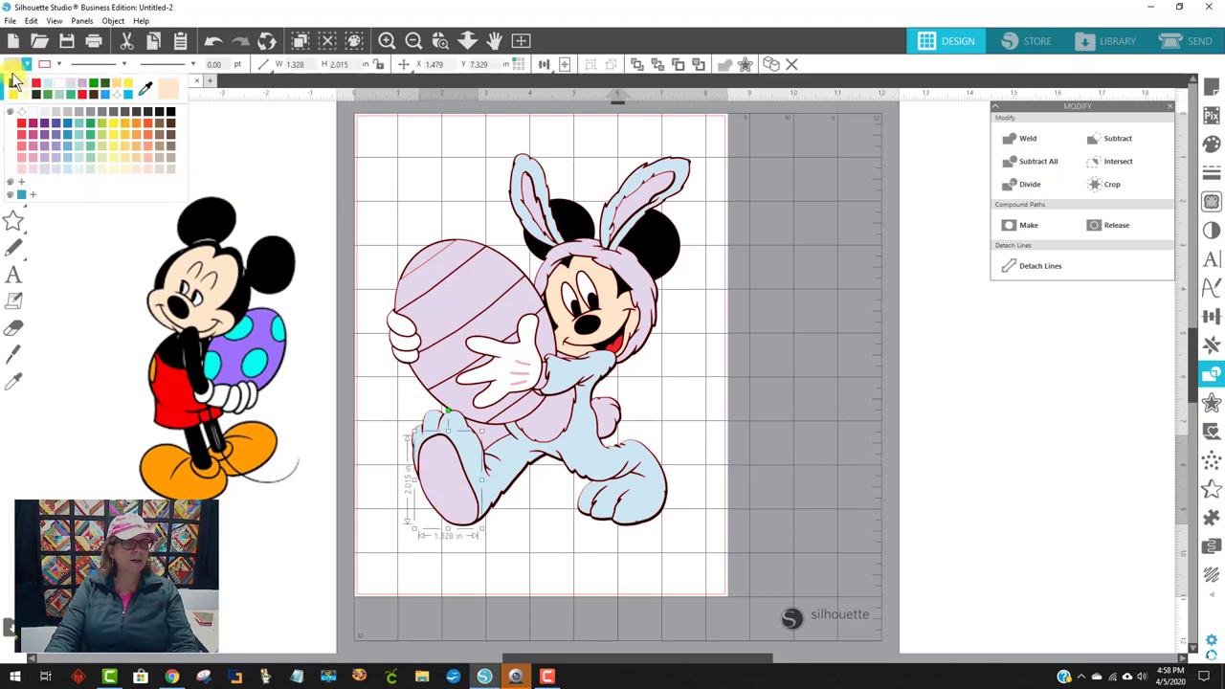
click(45, 125)
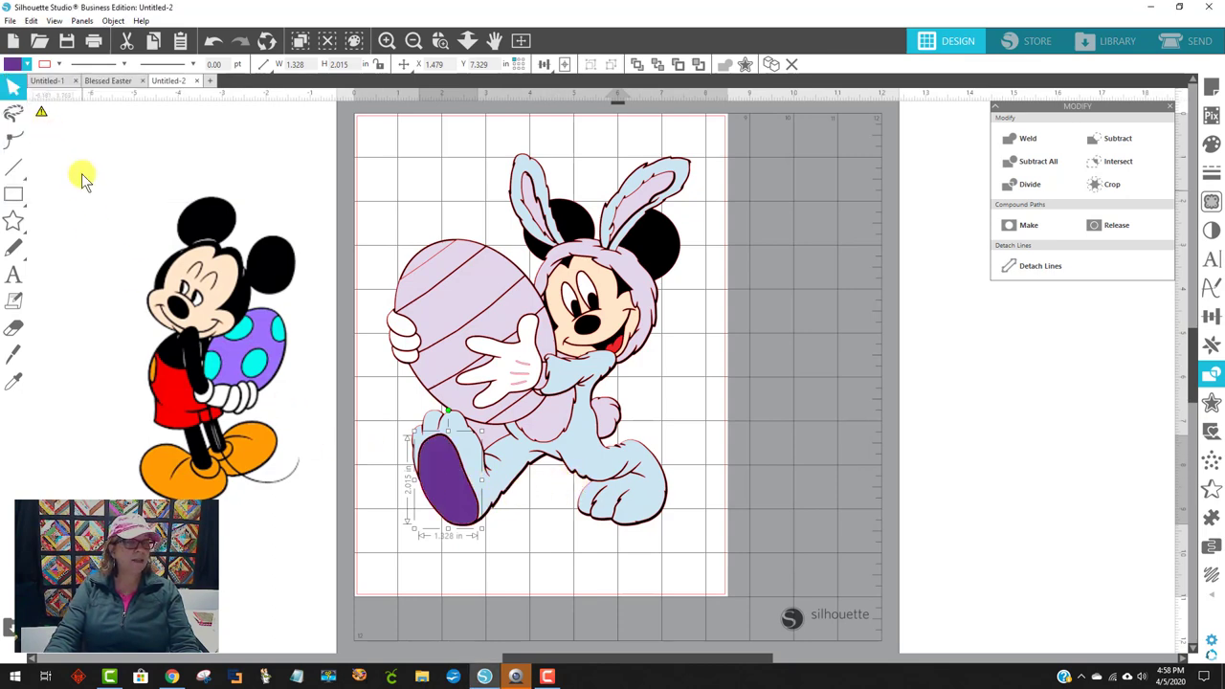
click(10, 64)
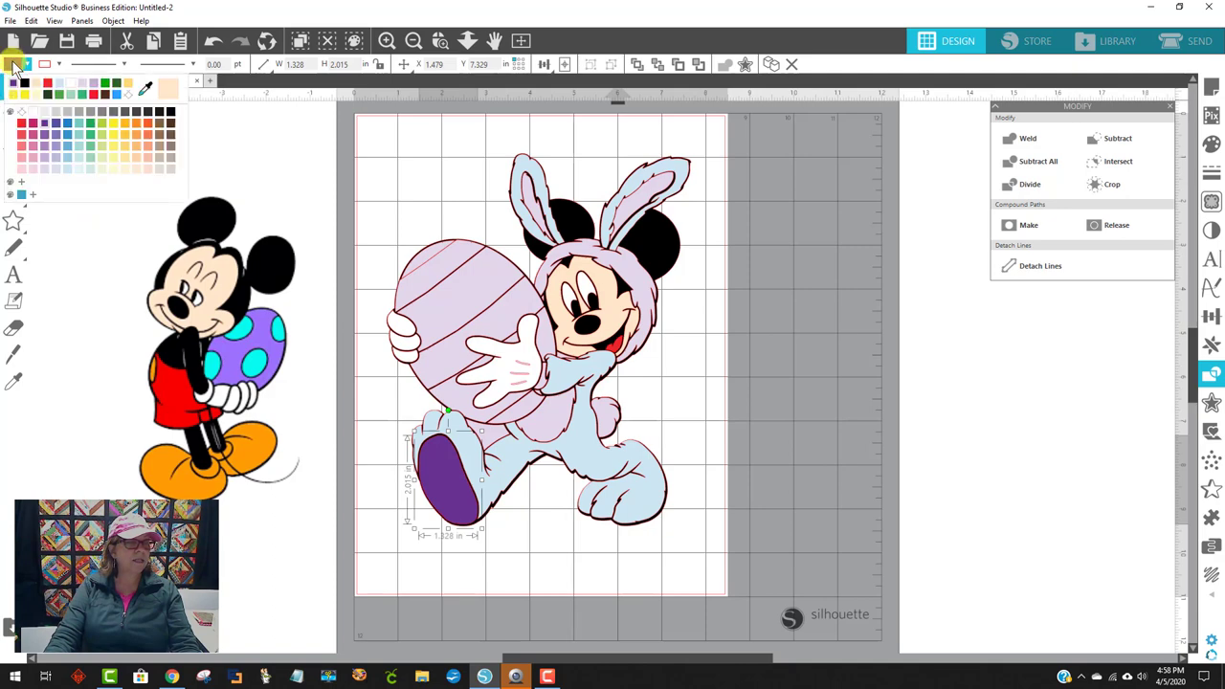
click(45, 133)
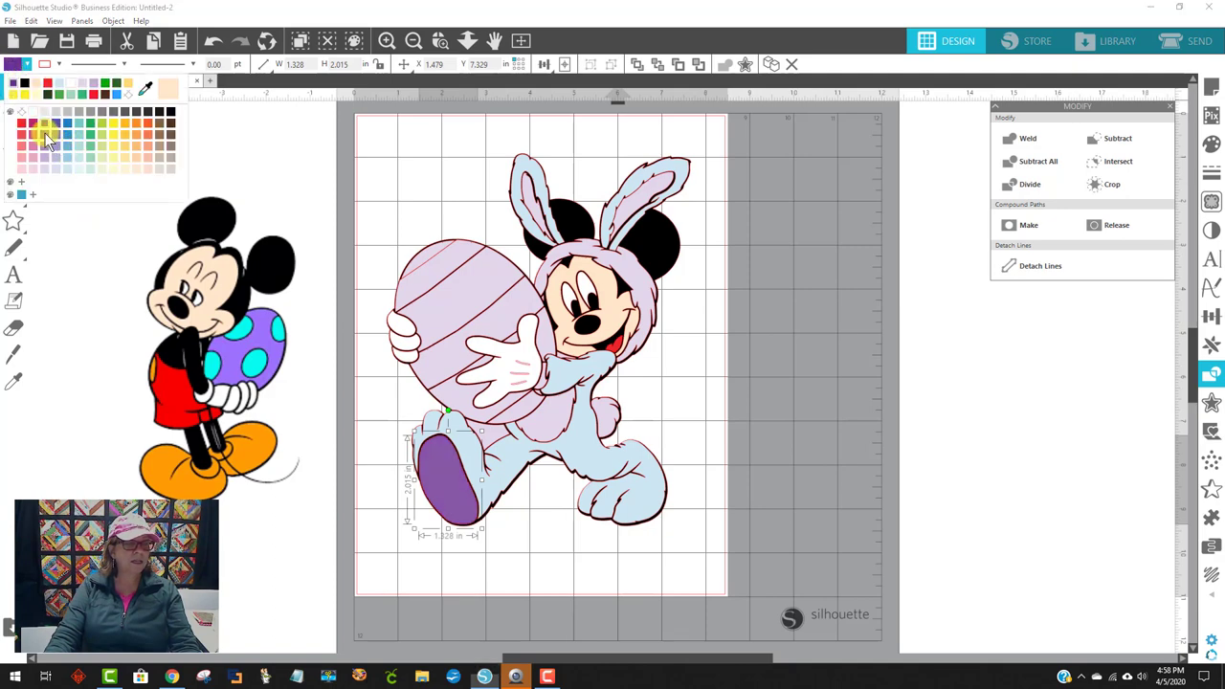
click(856, 418)
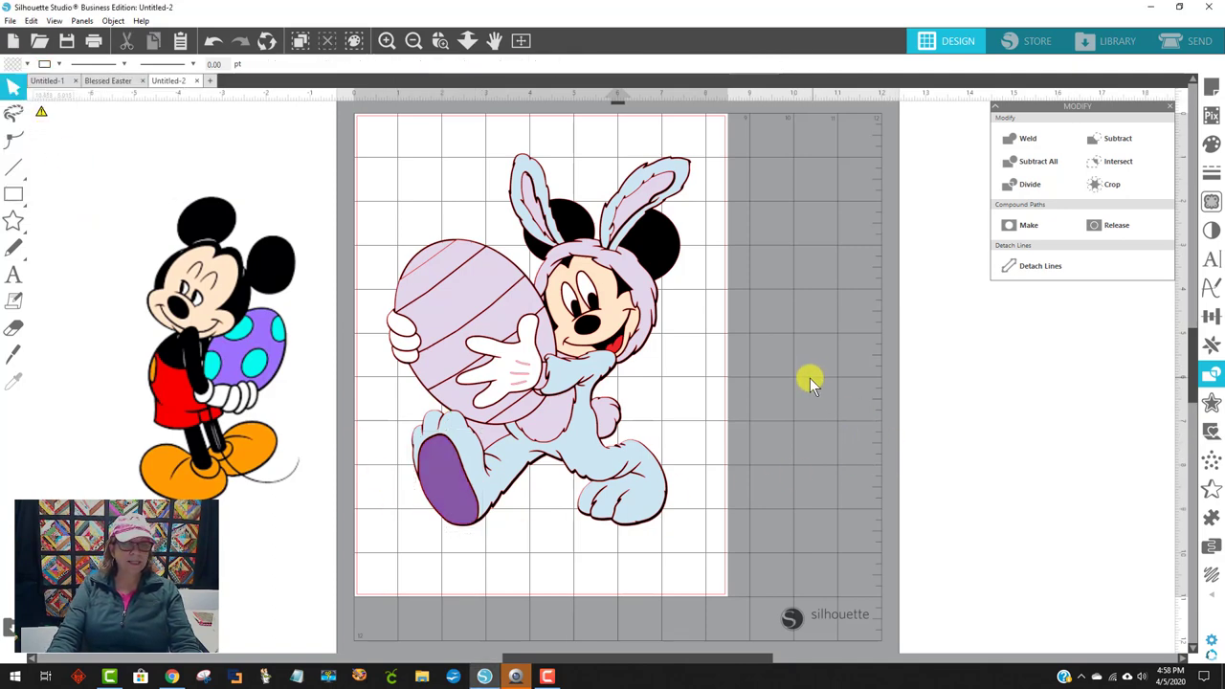
- Select both bunny ears, the hood and the light-blue body piece and fill them purple
click(547, 421)
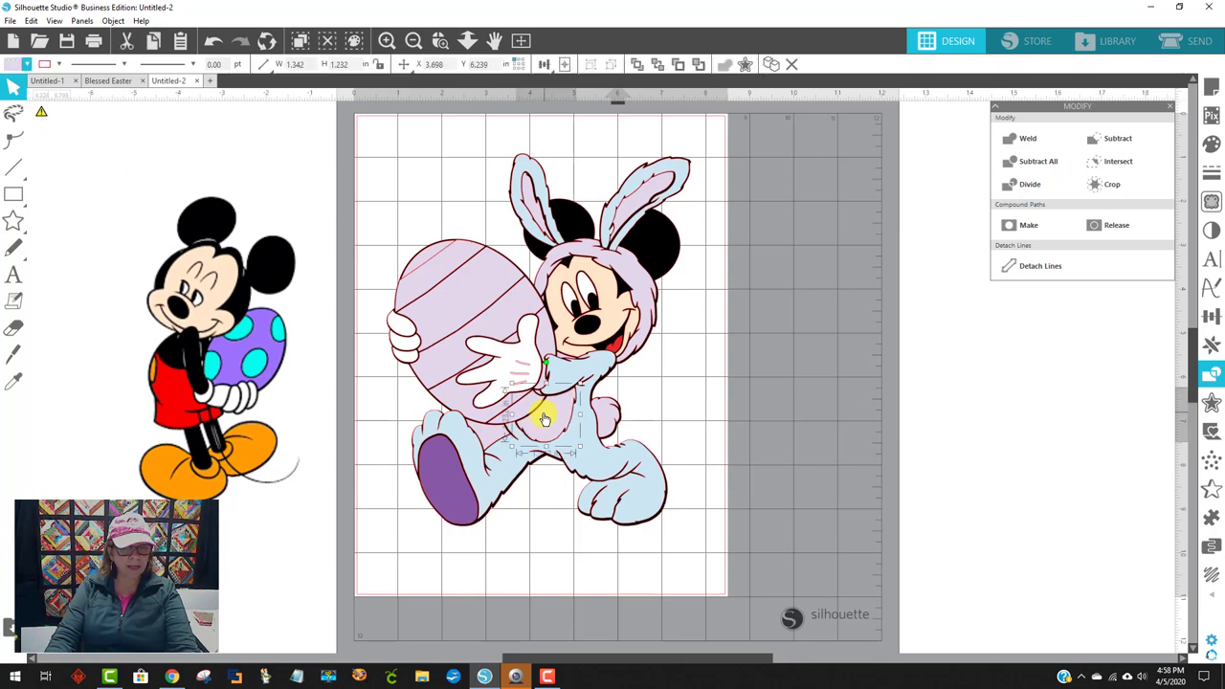
click(622, 273)
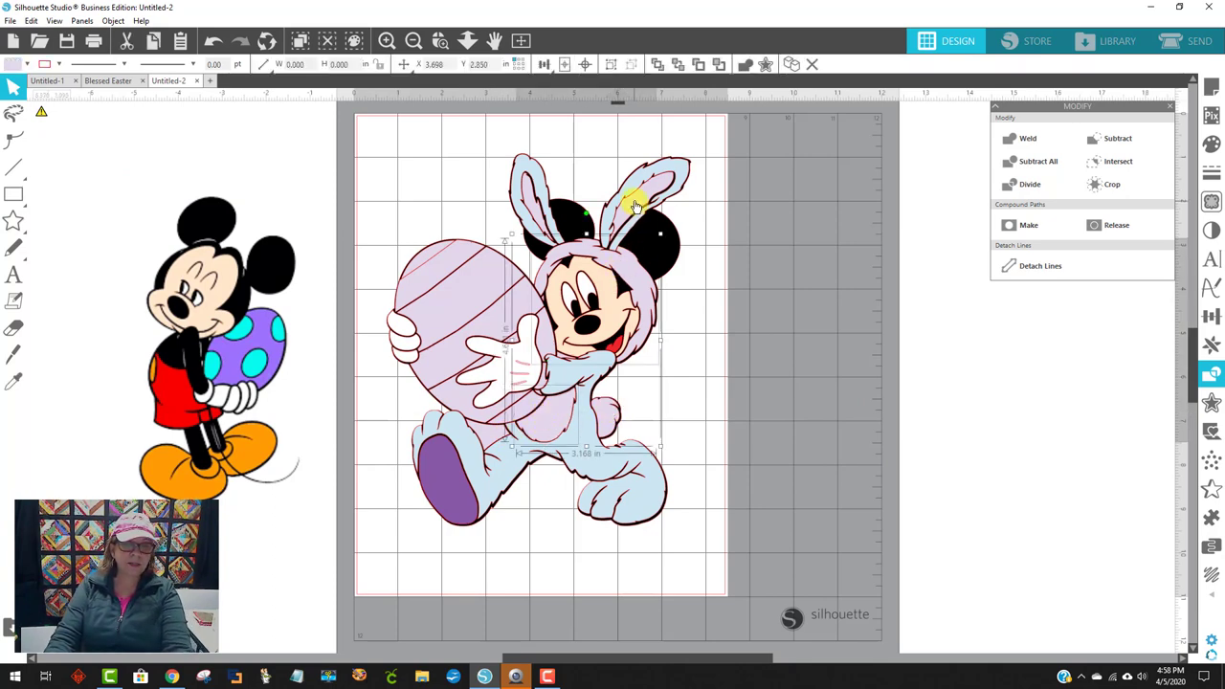
click(538, 201)
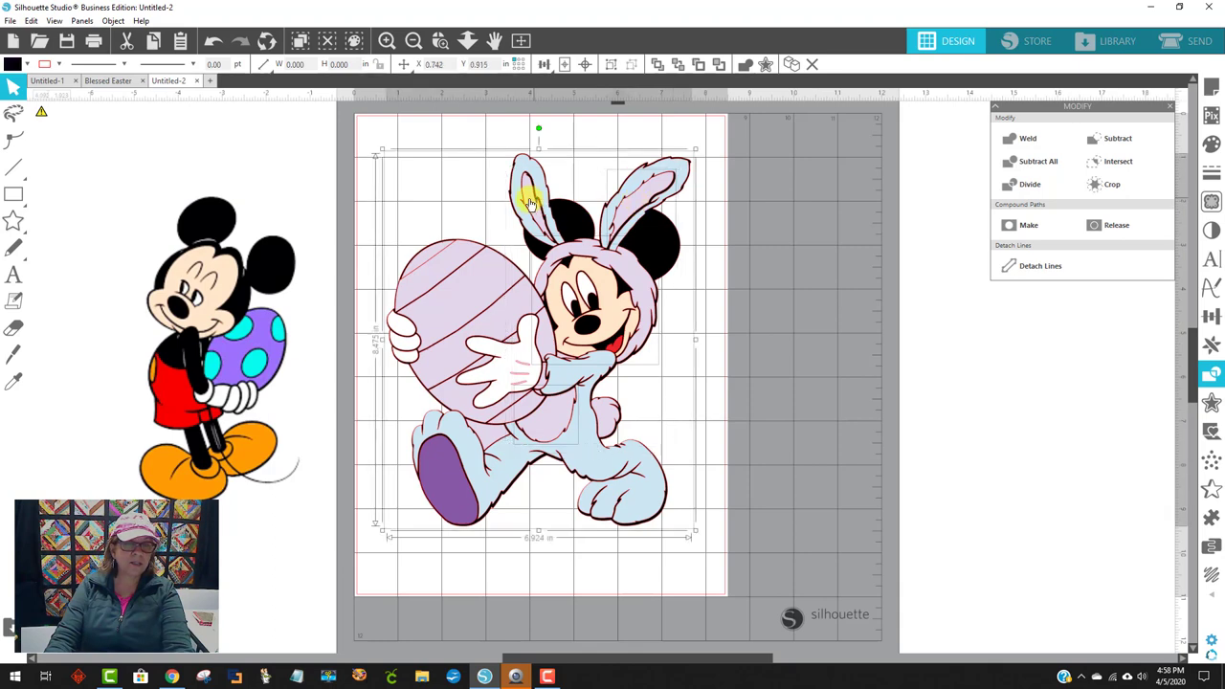
click(550, 139)
click(523, 199)
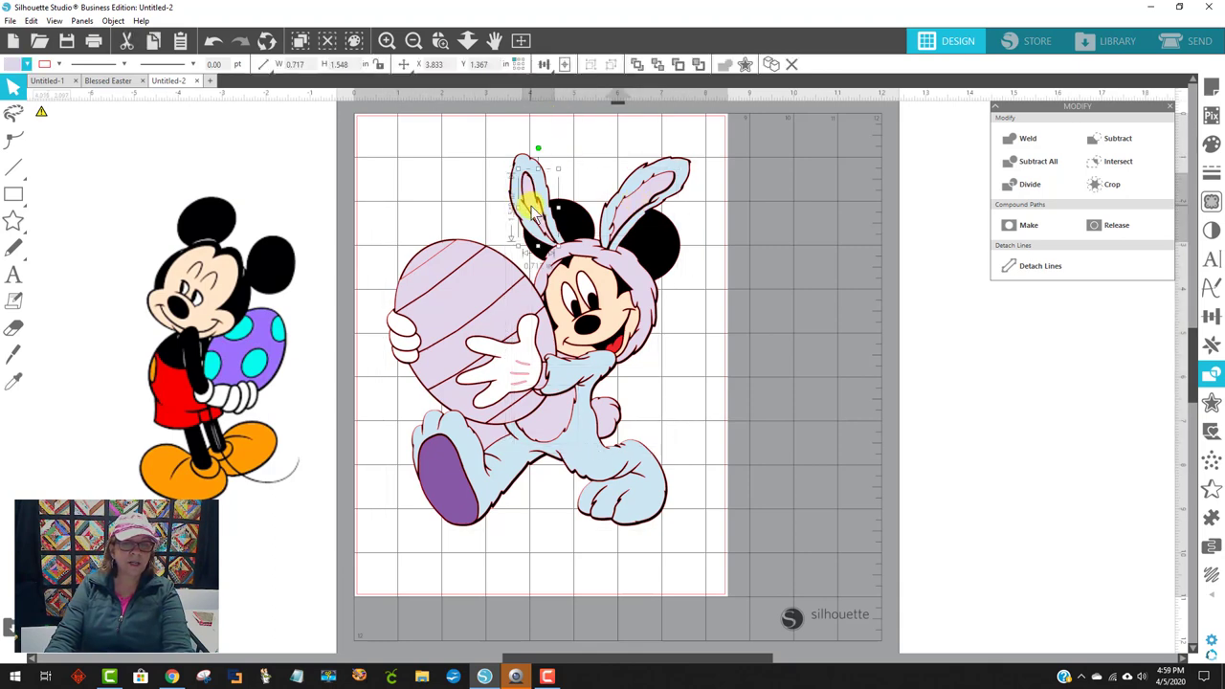
shift+click(641, 201)
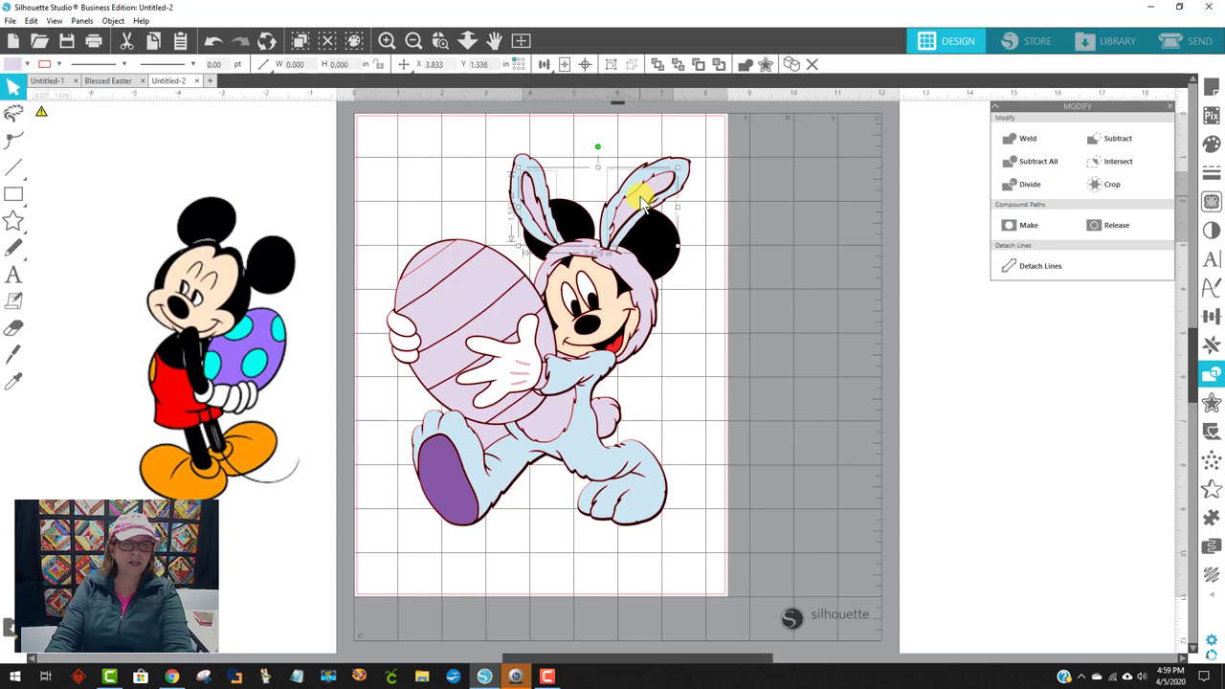
shift+click(648, 287)
shift+click(568, 429)
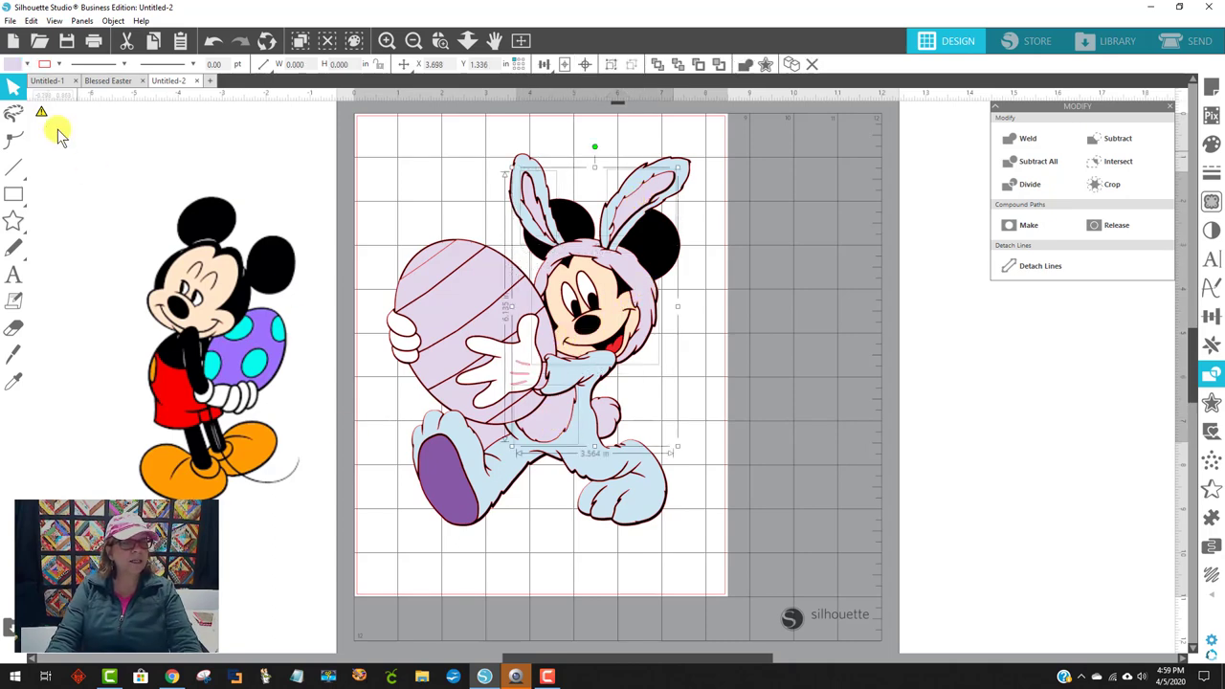
click(12, 64)
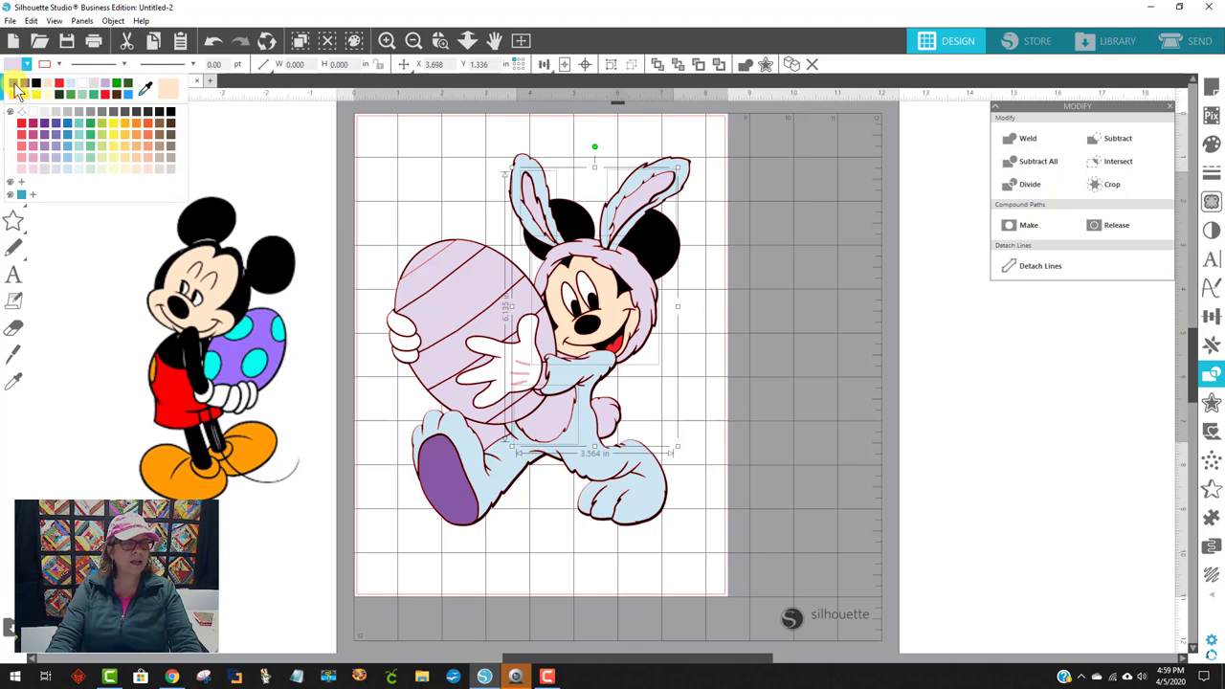
click(154, 107)
click(795, 331)
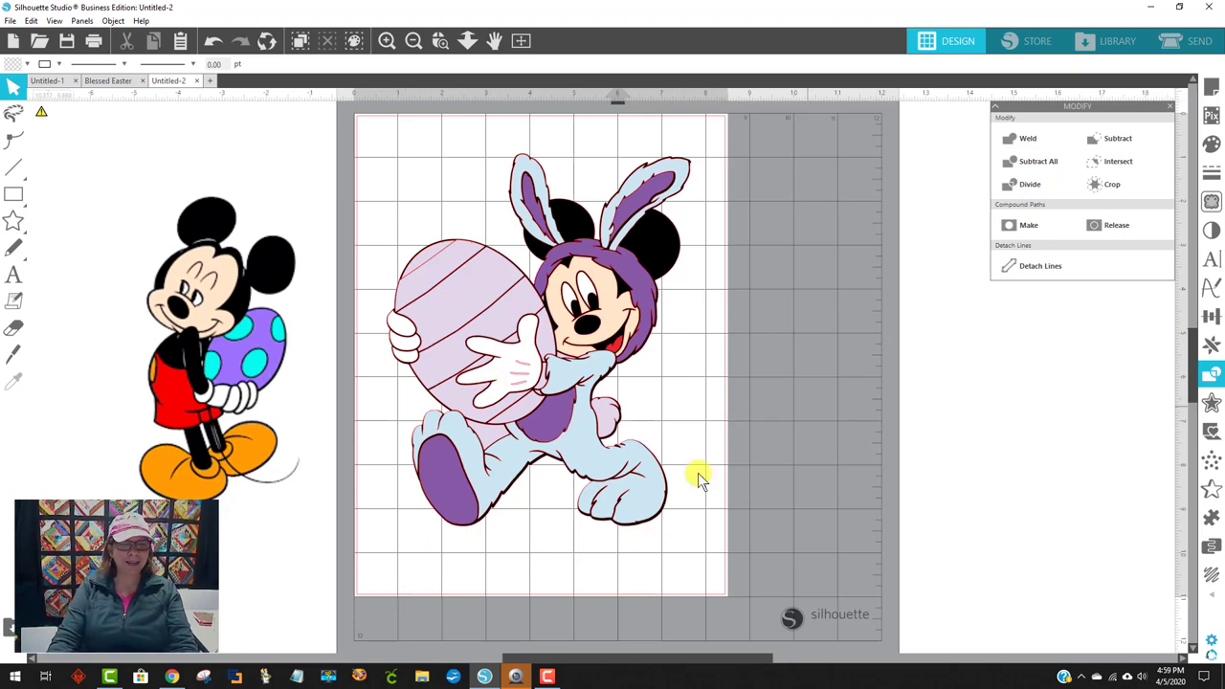
- Fill Mickey's small tail white
click(609, 420)
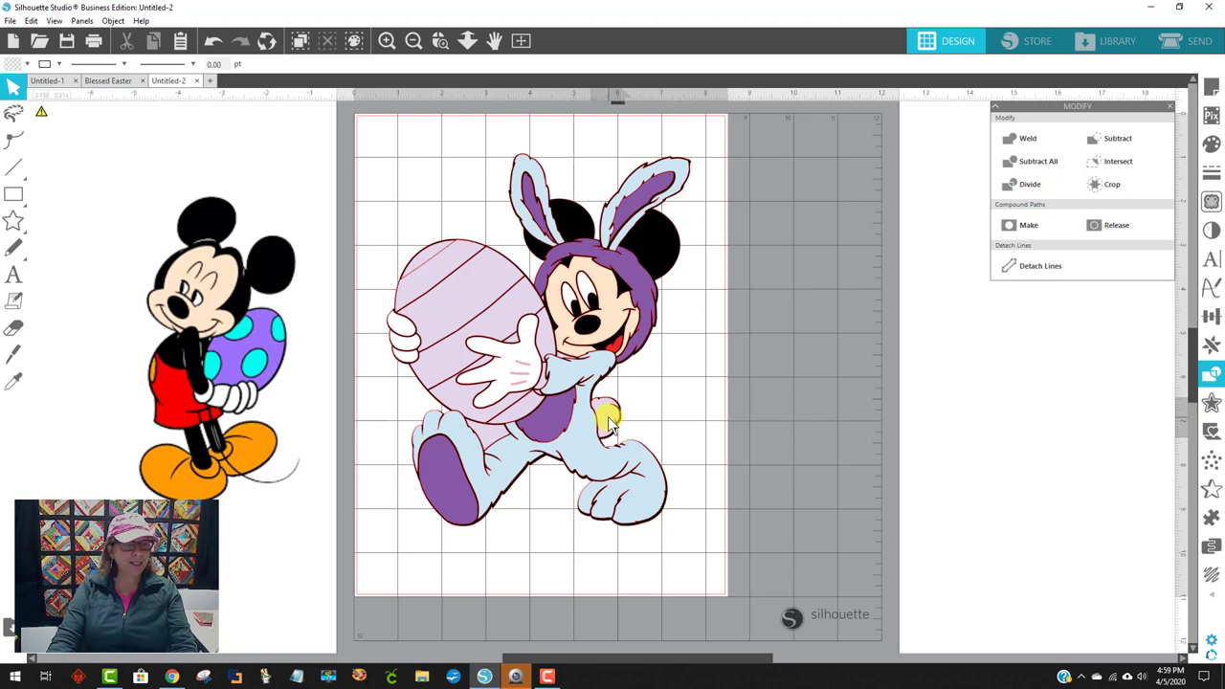
click(14, 65)
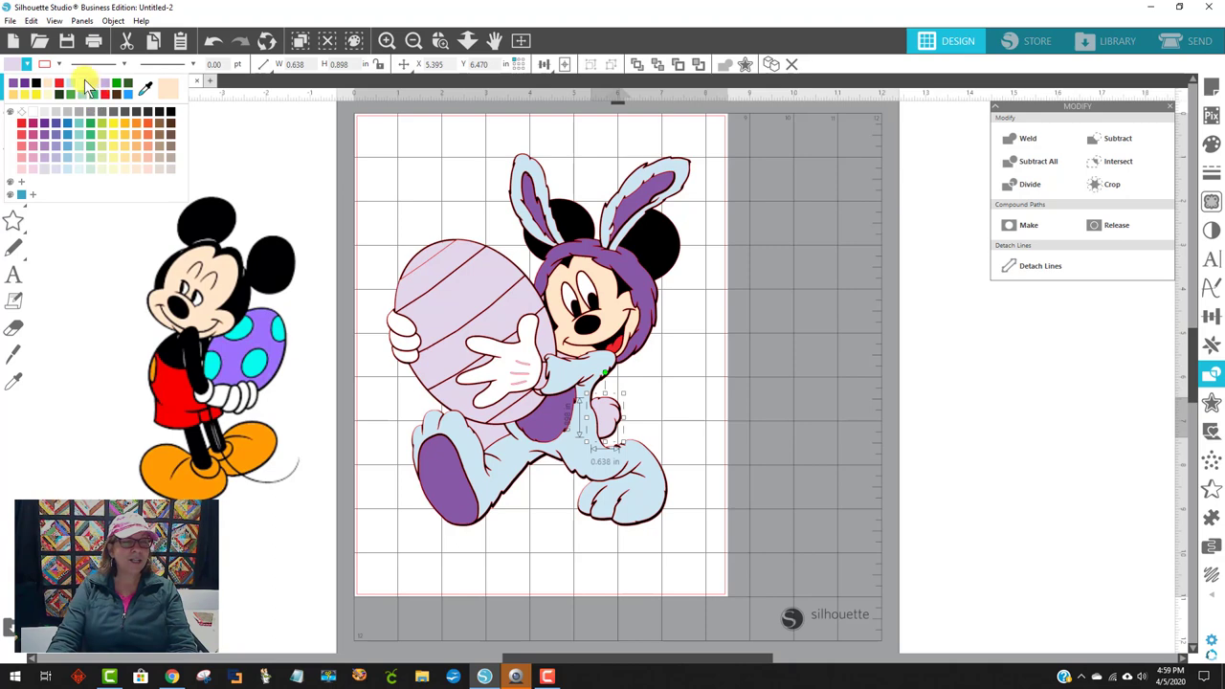
click(34, 112)
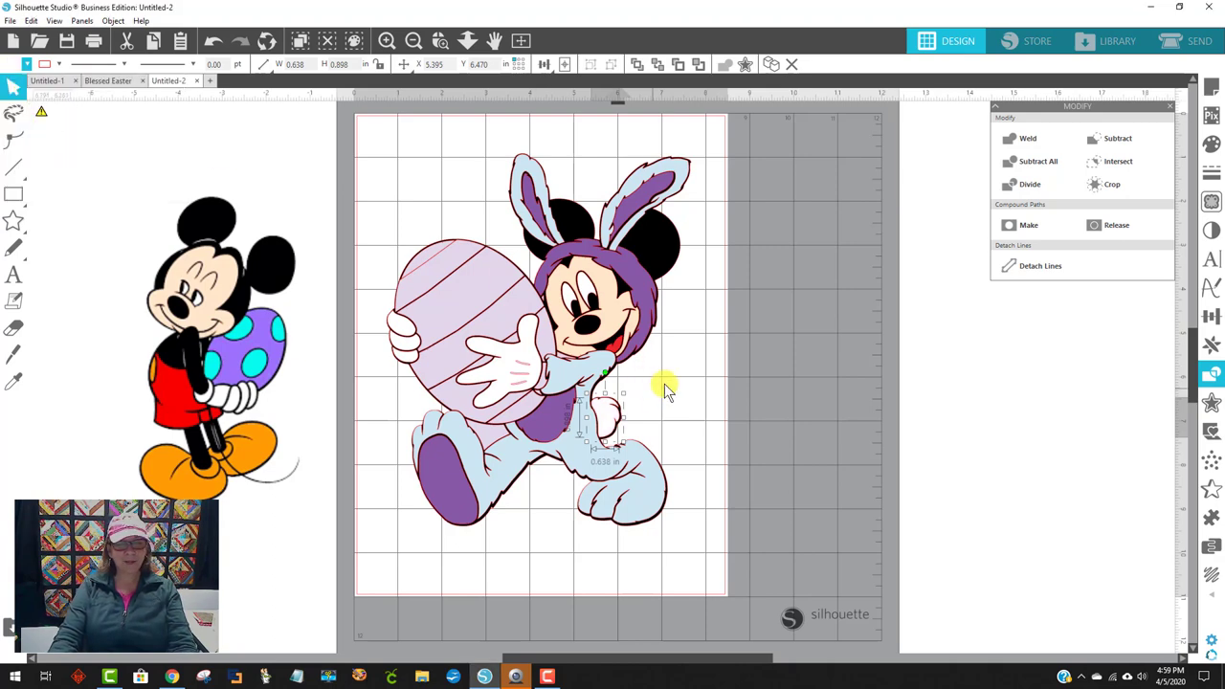
click(821, 345)
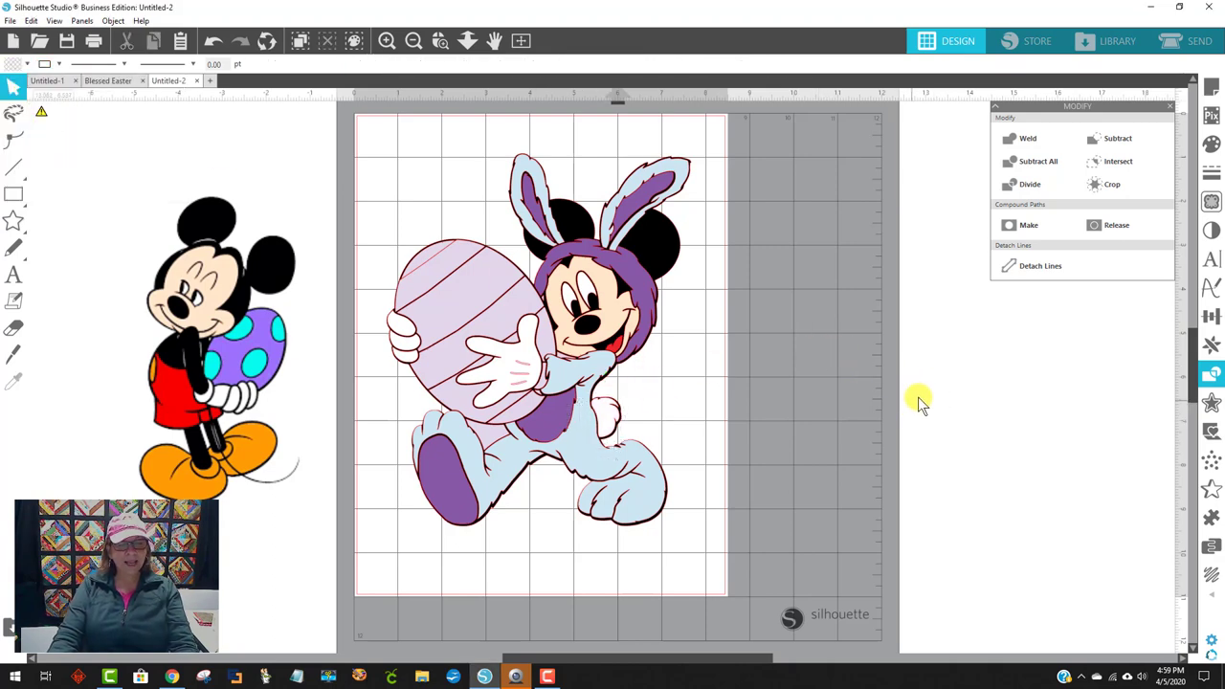
- Fill three egg stripe pieces green
click(427, 261)
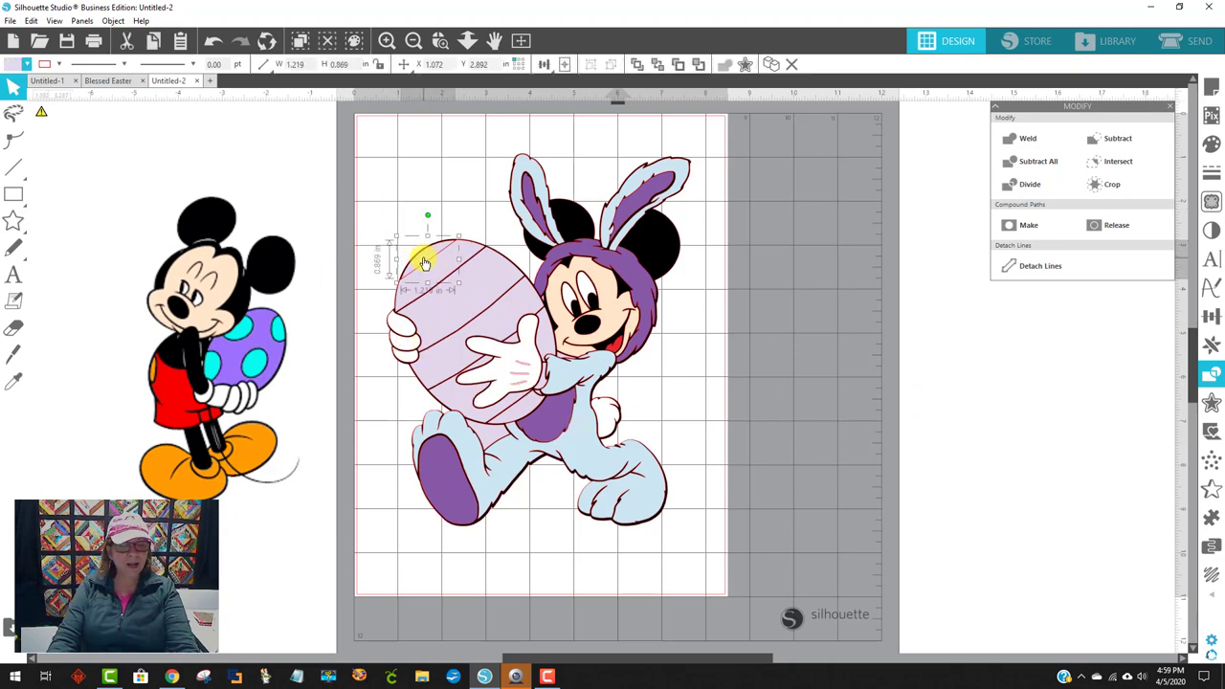
shift+click(447, 361)
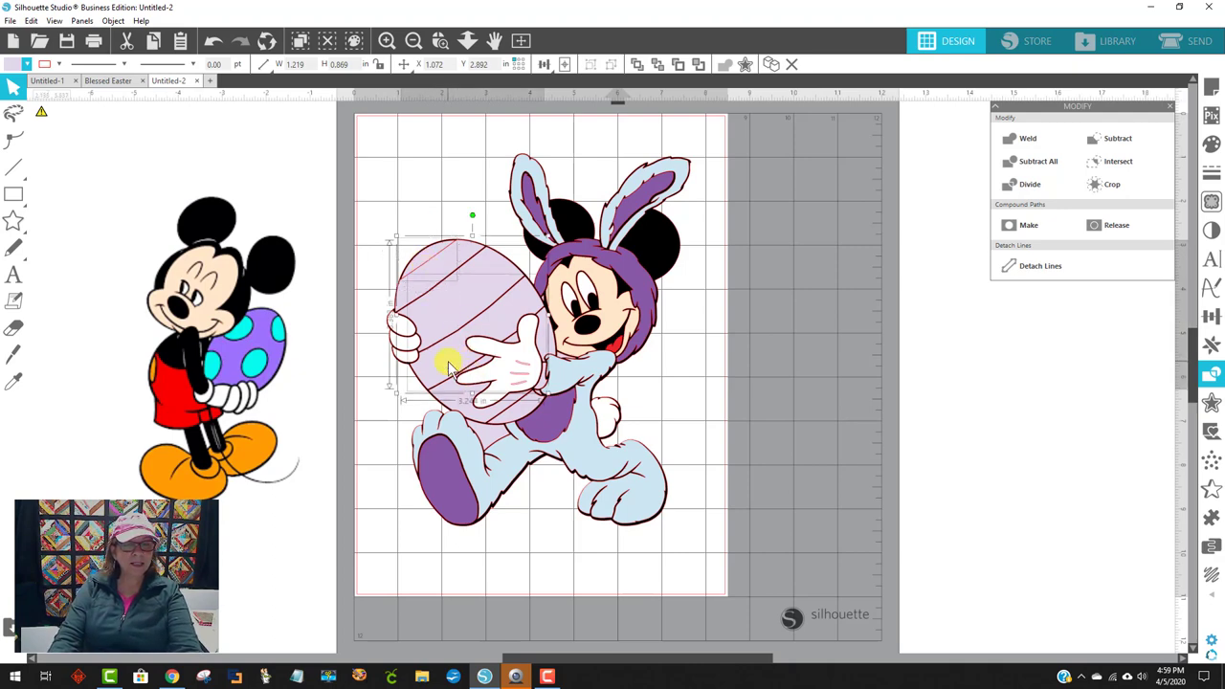
shift+click(512, 421)
click(27, 64)
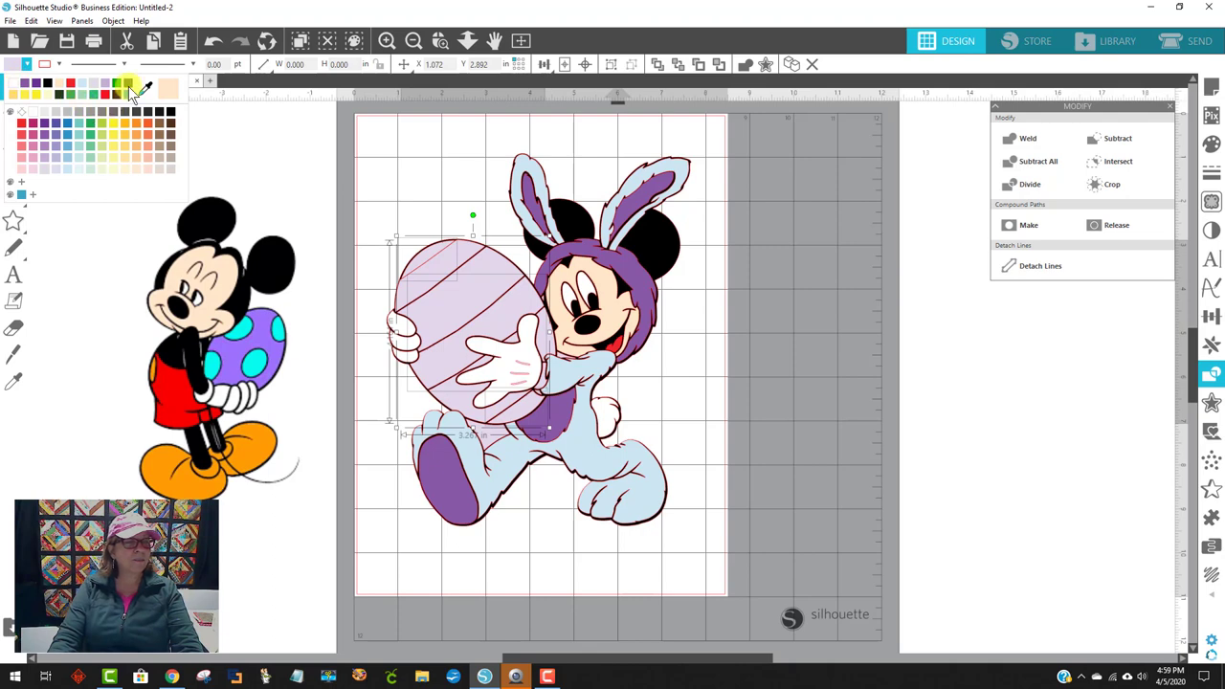
click(89, 121)
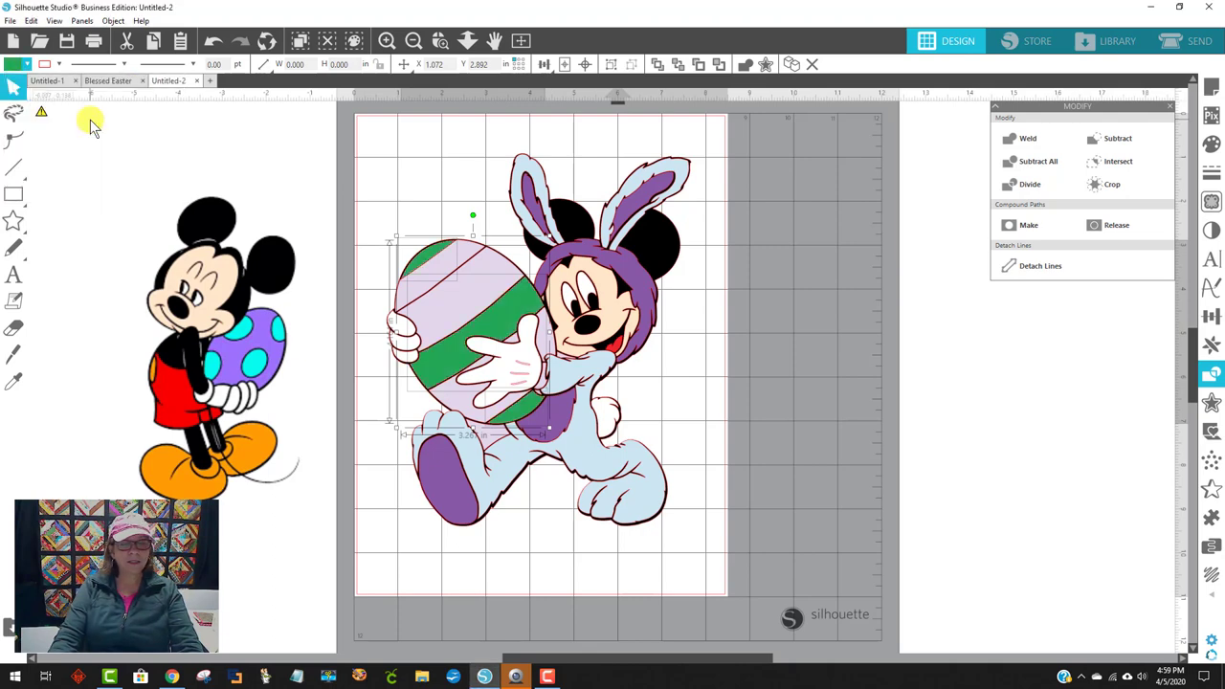
- Fill the top lavender stripe and a taller stripe piece pink
click(413, 294)
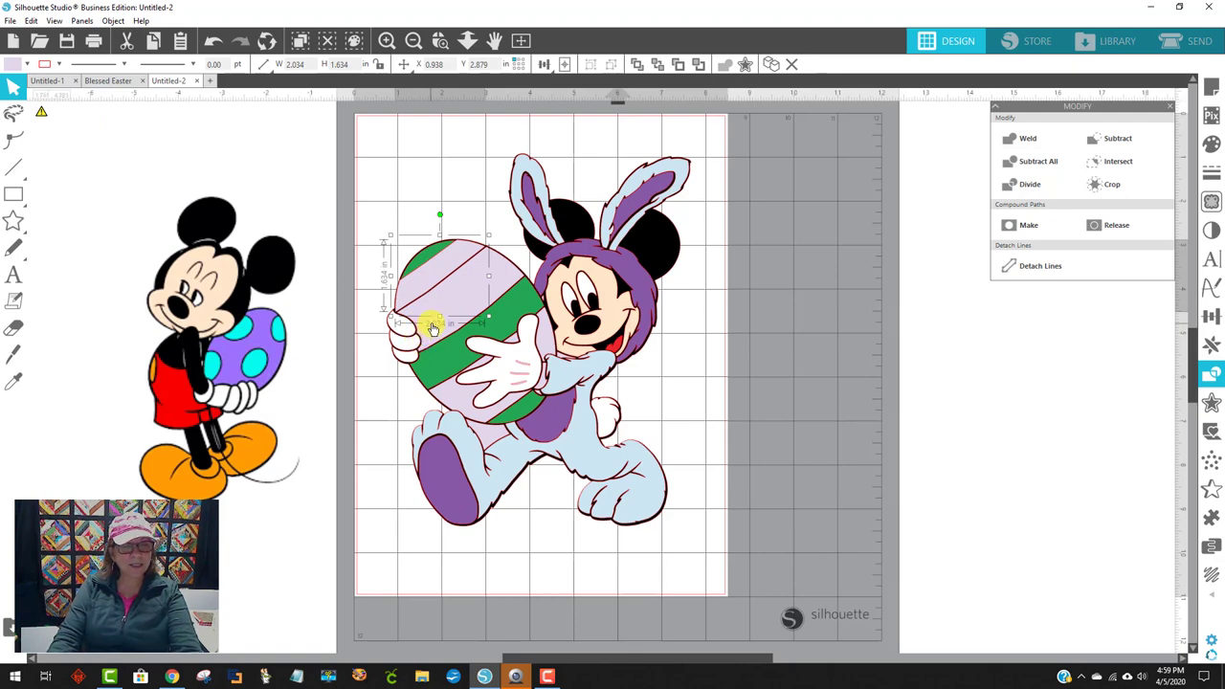
click(460, 409)
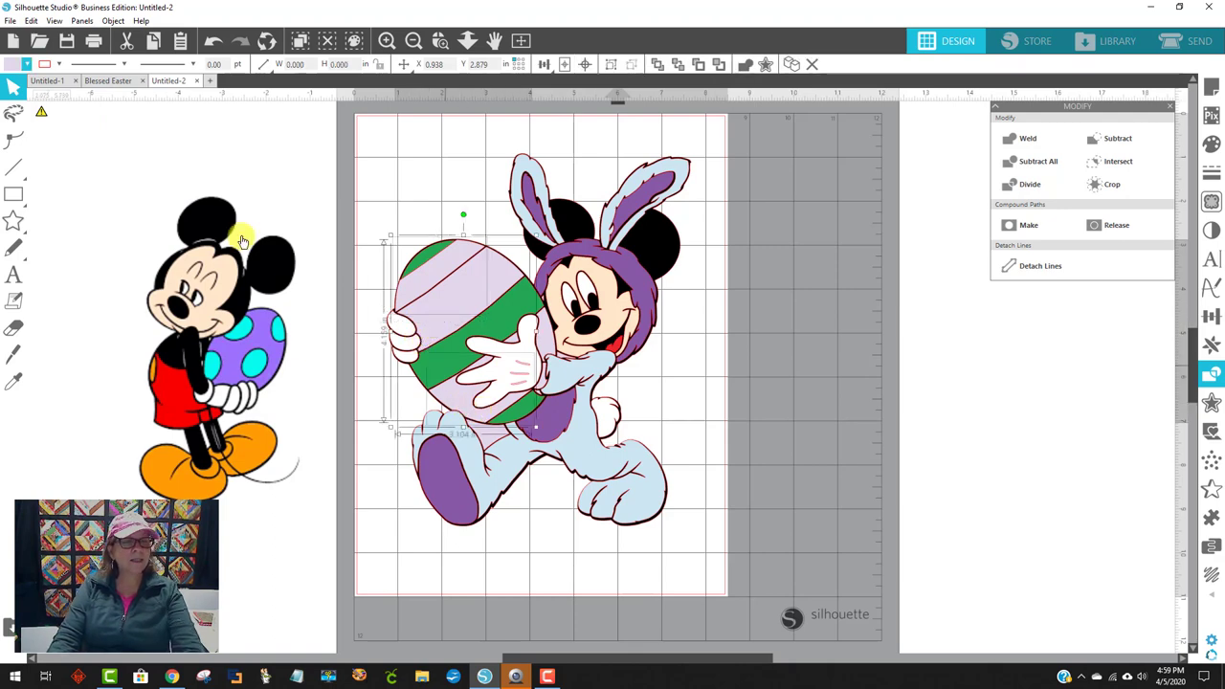
click(11, 64)
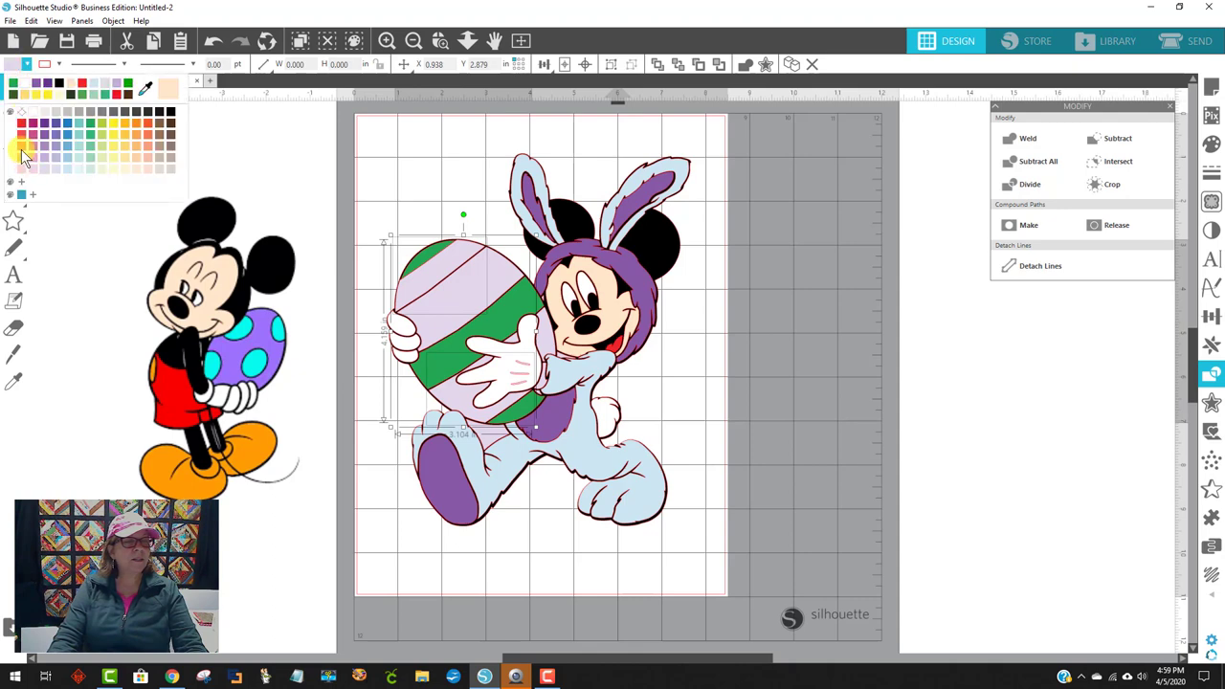
click(22, 147)
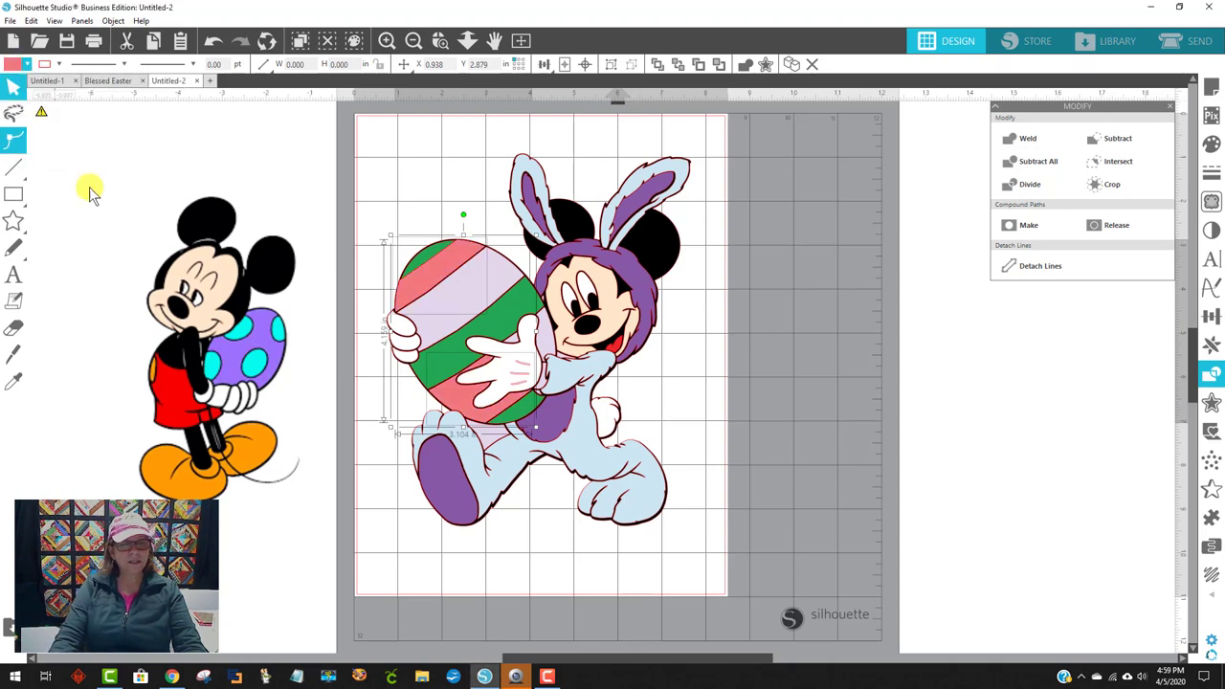
- Fill the remaining lavender egg stripe yellow
click(463, 320)
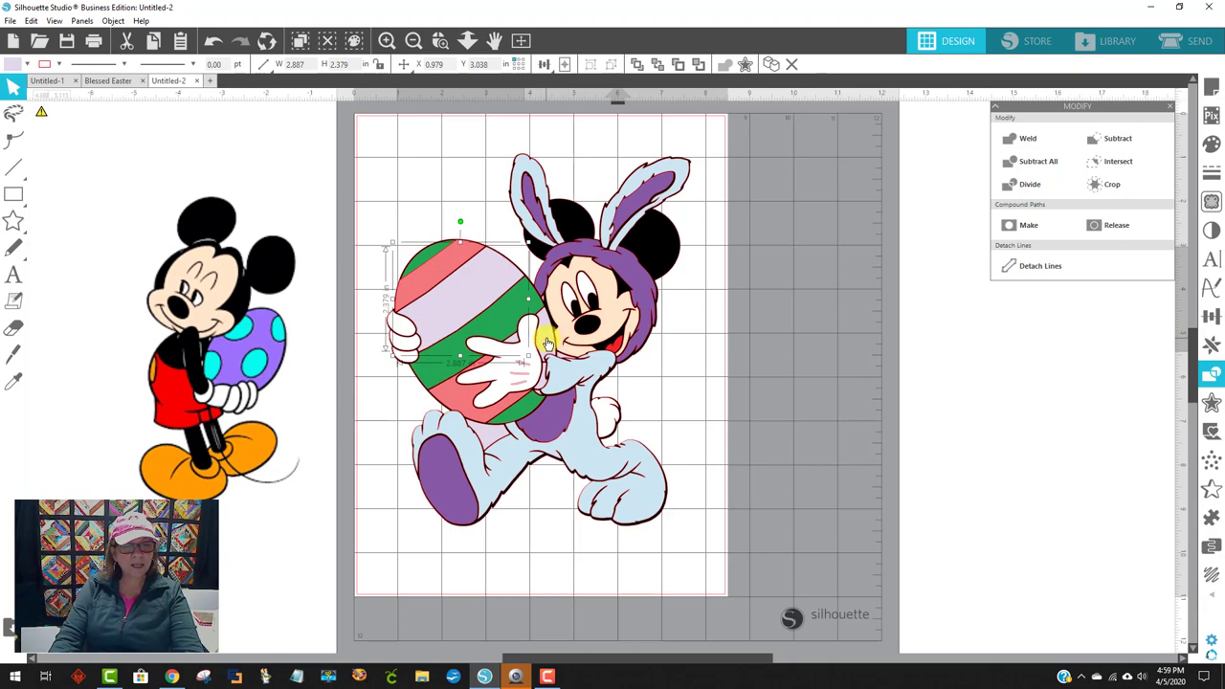
click(12, 64)
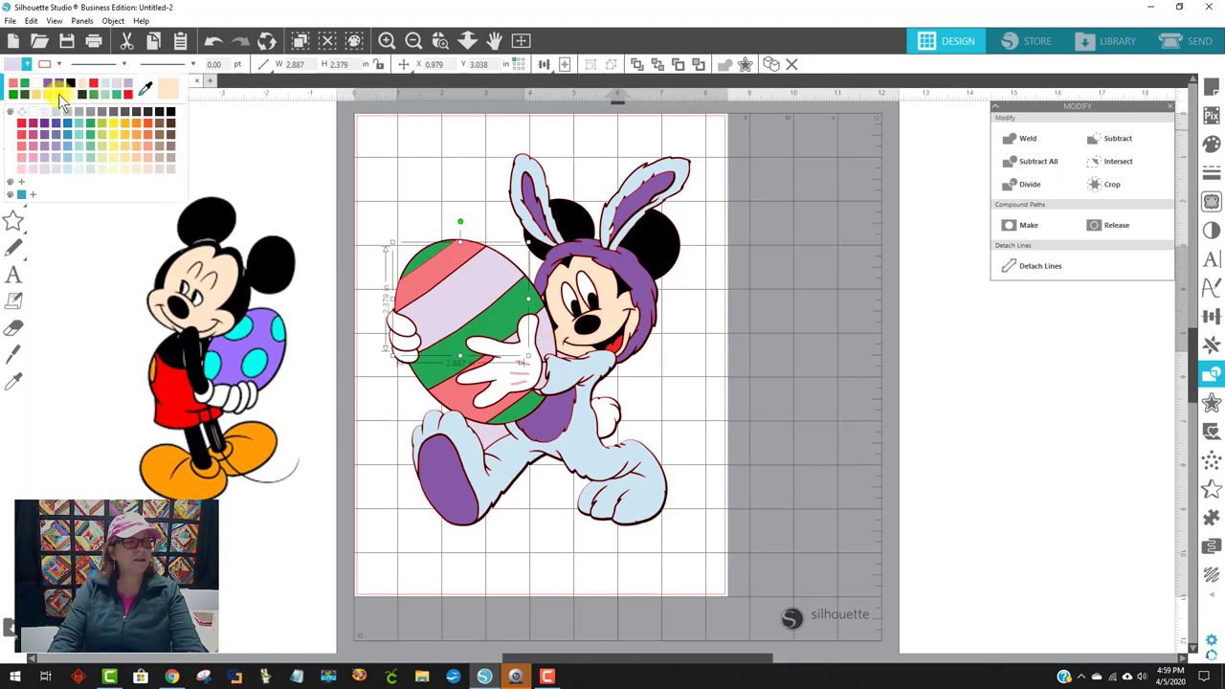
click(59, 96)
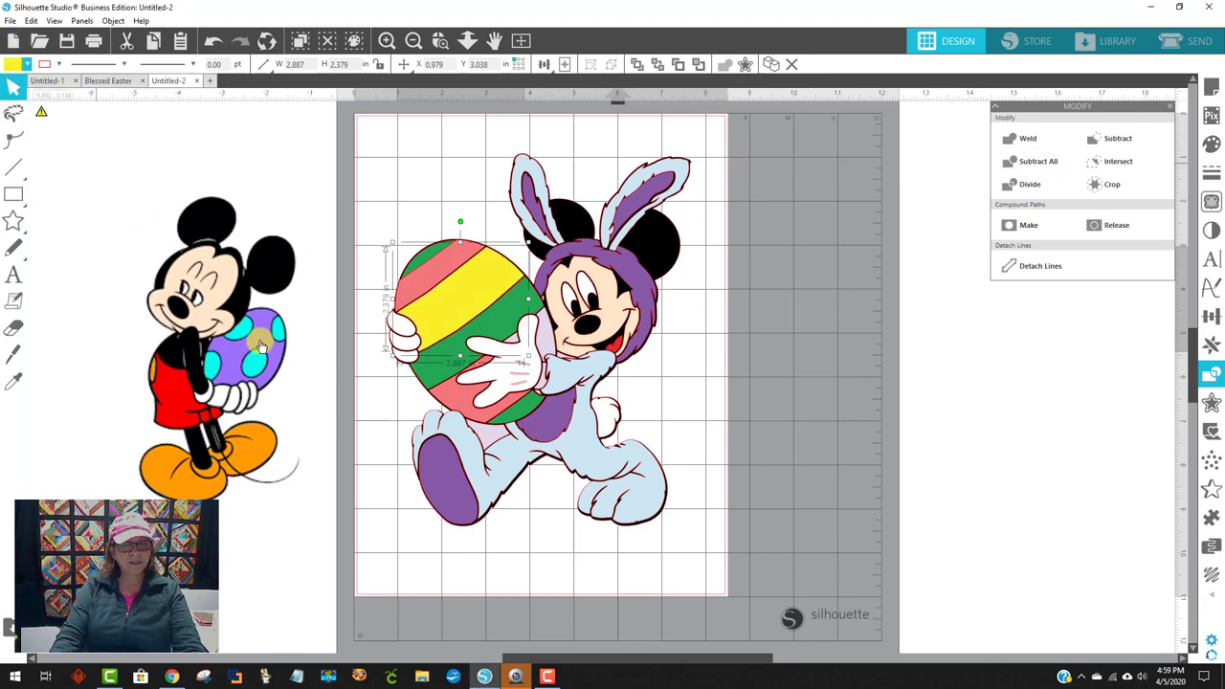
- Change the top egg stripe to red, then select the pink stripe
click(429, 278)
click(14, 66)
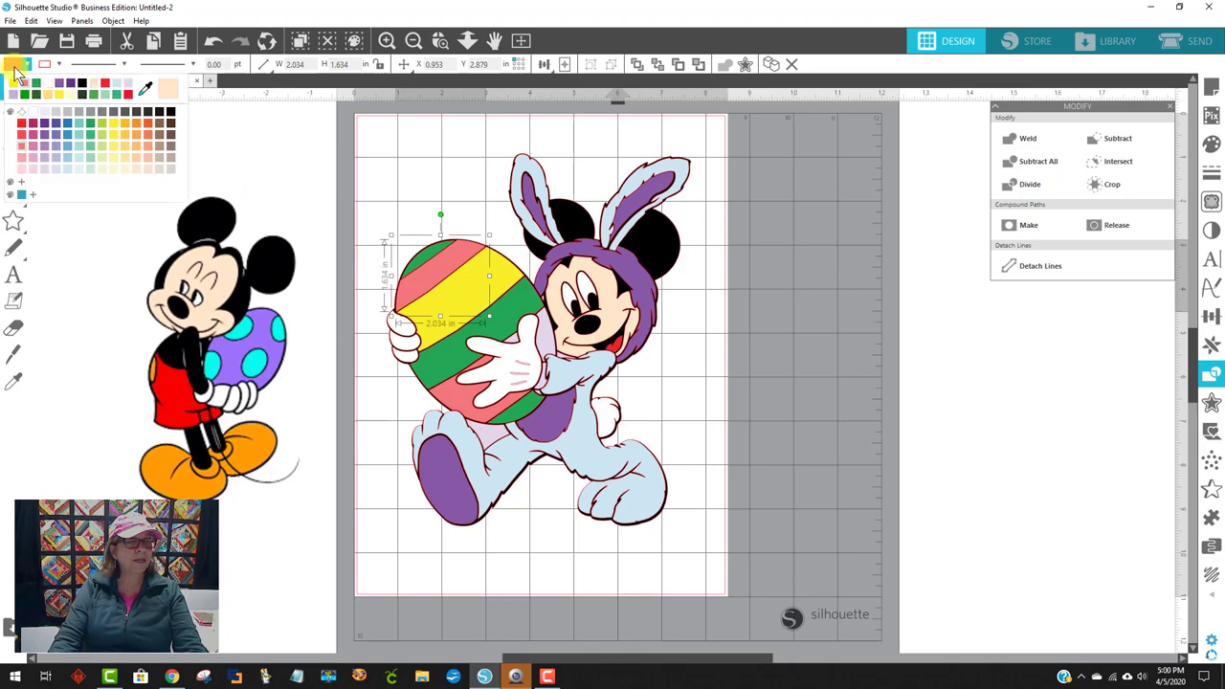
click(35, 128)
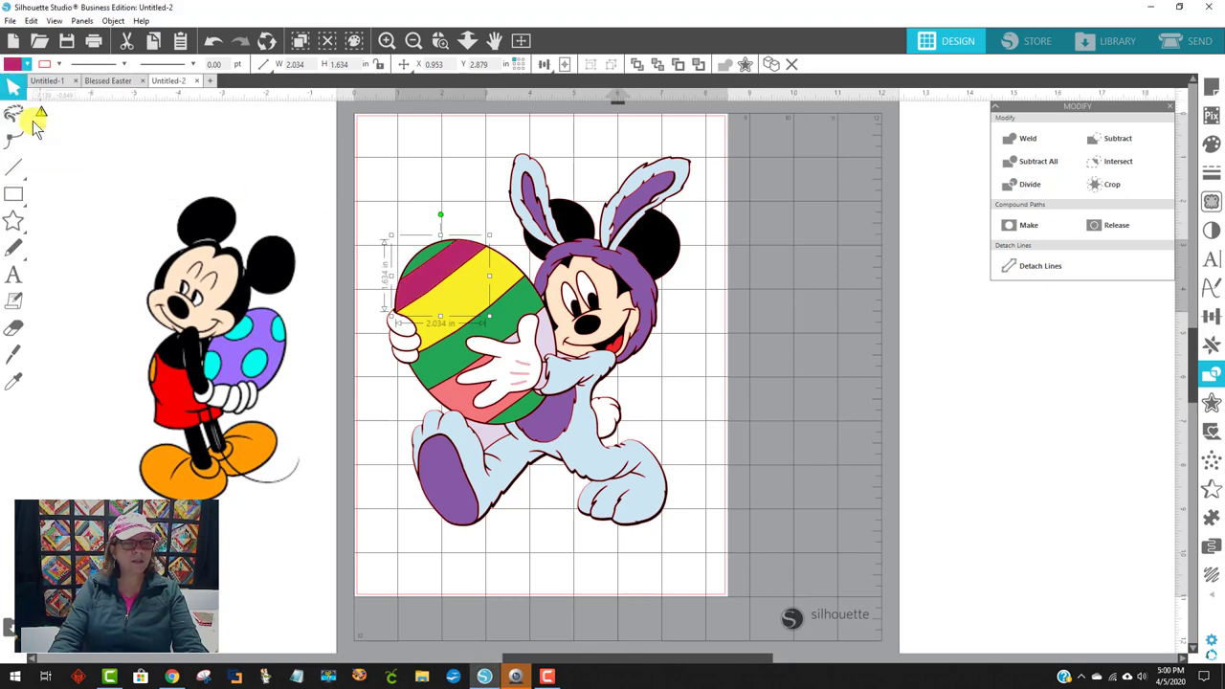
click(13, 64)
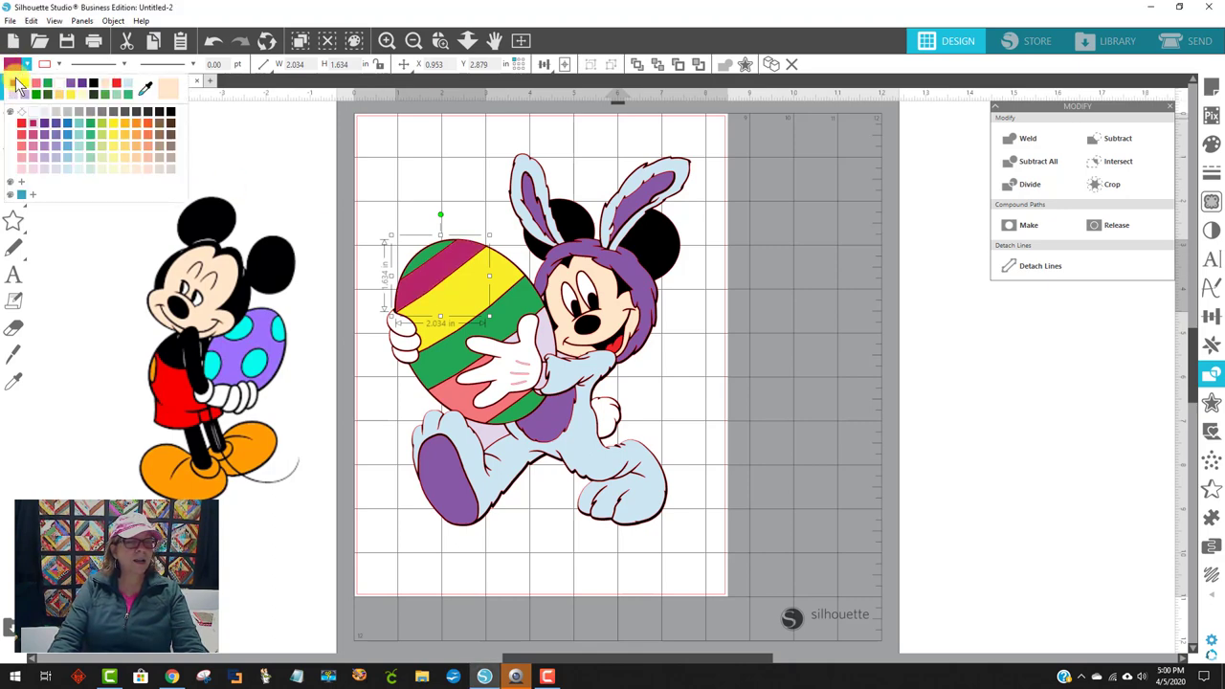
click(26, 130)
click(421, 407)
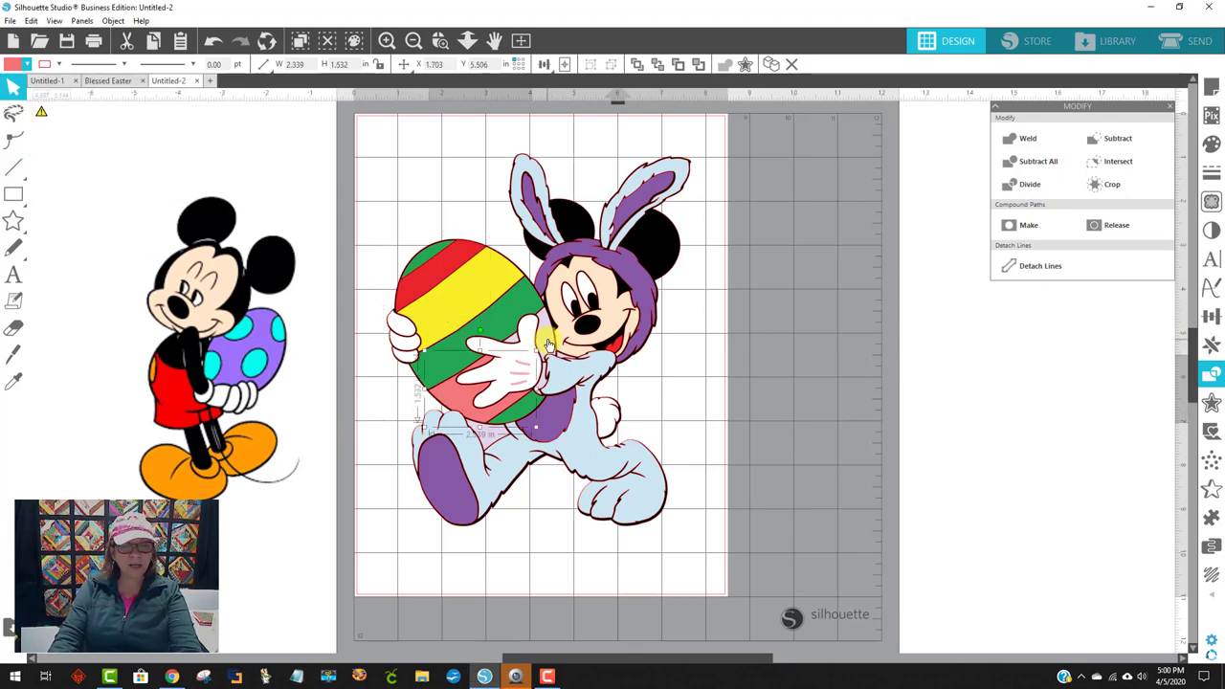
- Recolour two egg stripes to darker shades of red
click(515, 335)
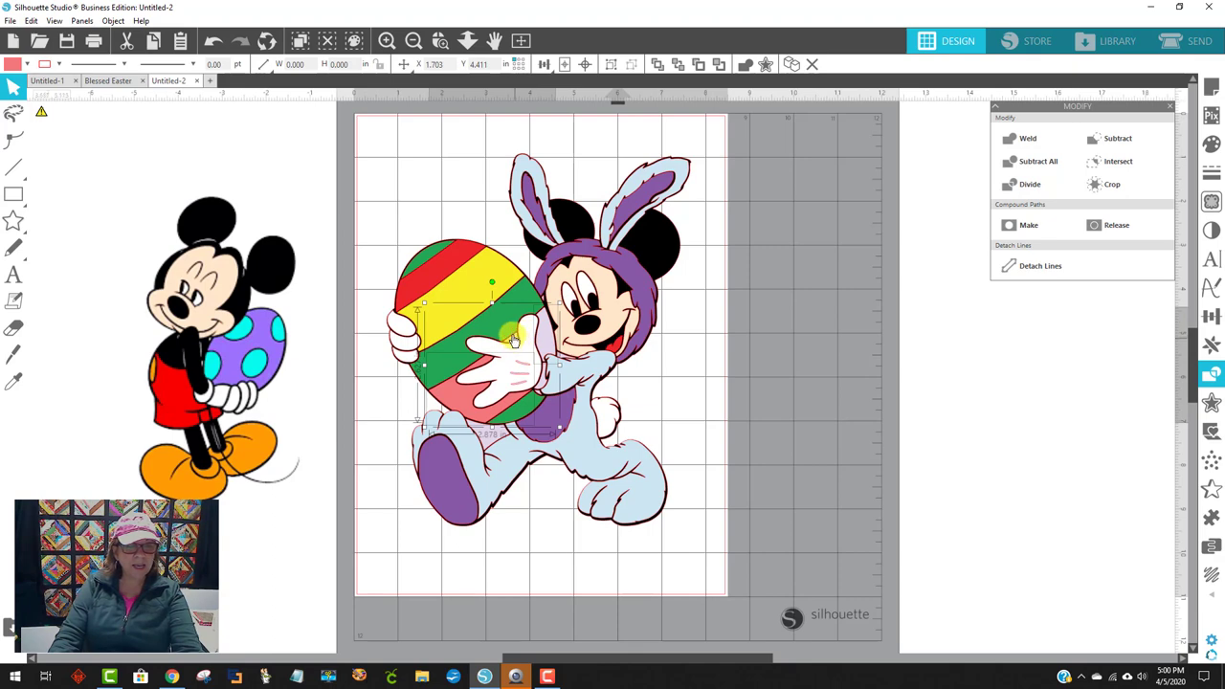
click(11, 65)
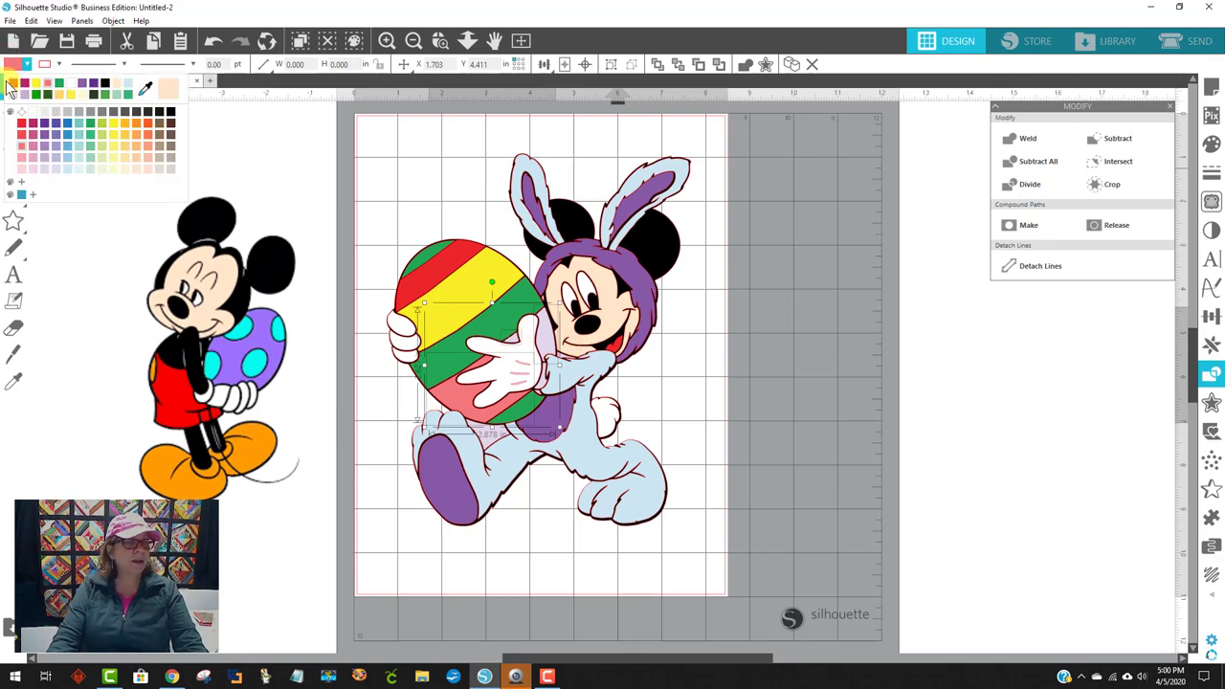
click(23, 139)
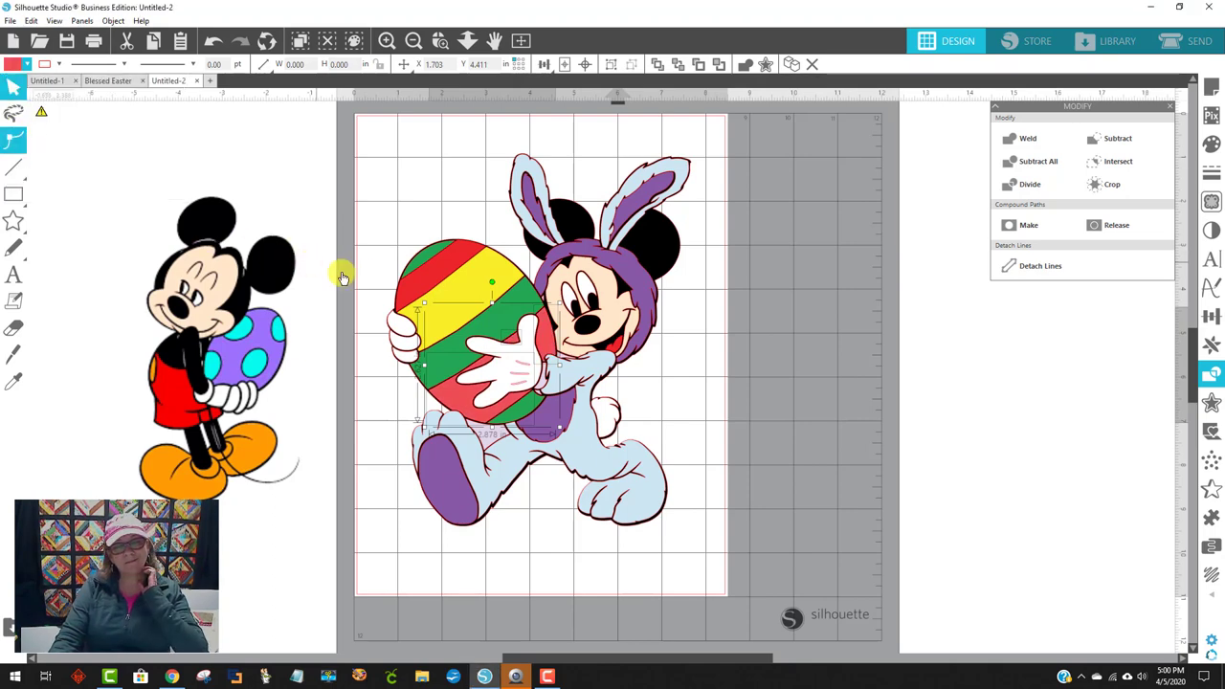
click(429, 285)
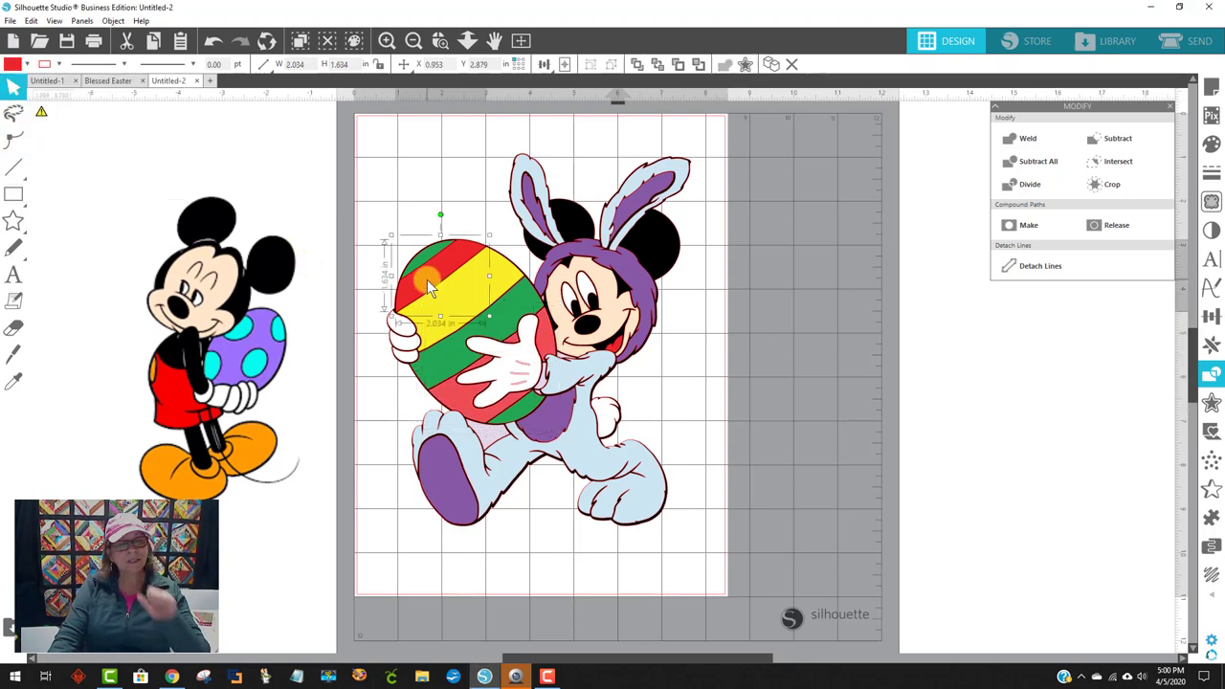
click(13, 65)
click(18, 86)
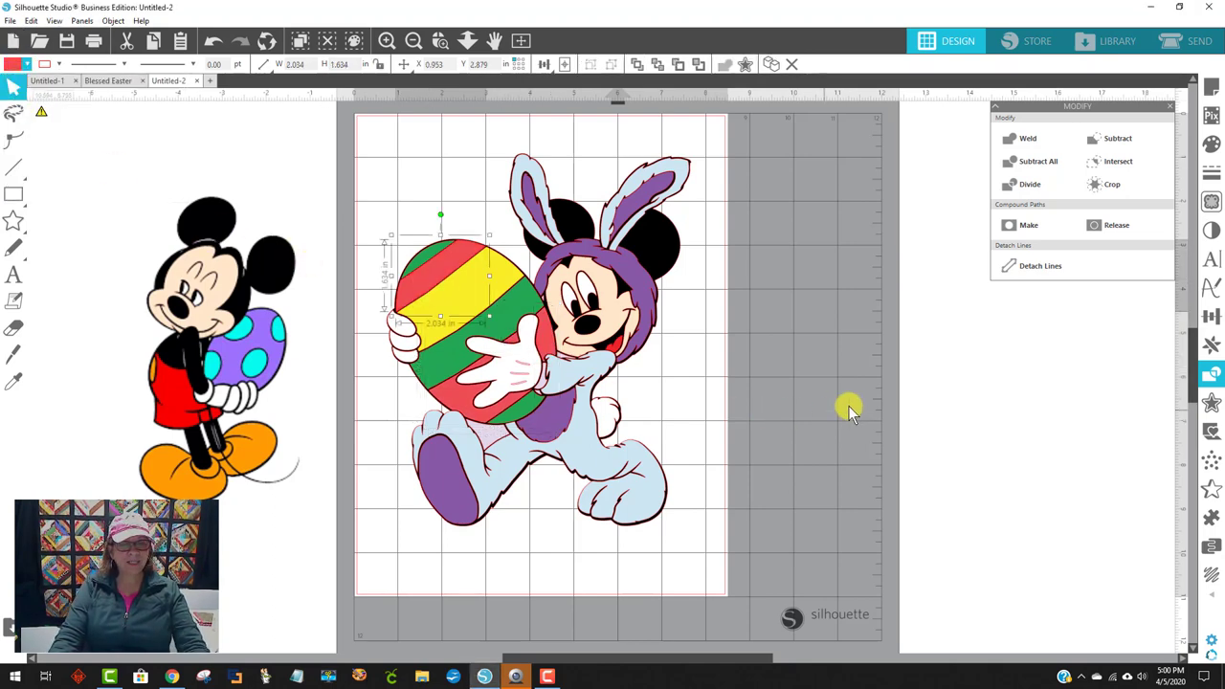
- Change the large green egg stripe to orange
click(439, 366)
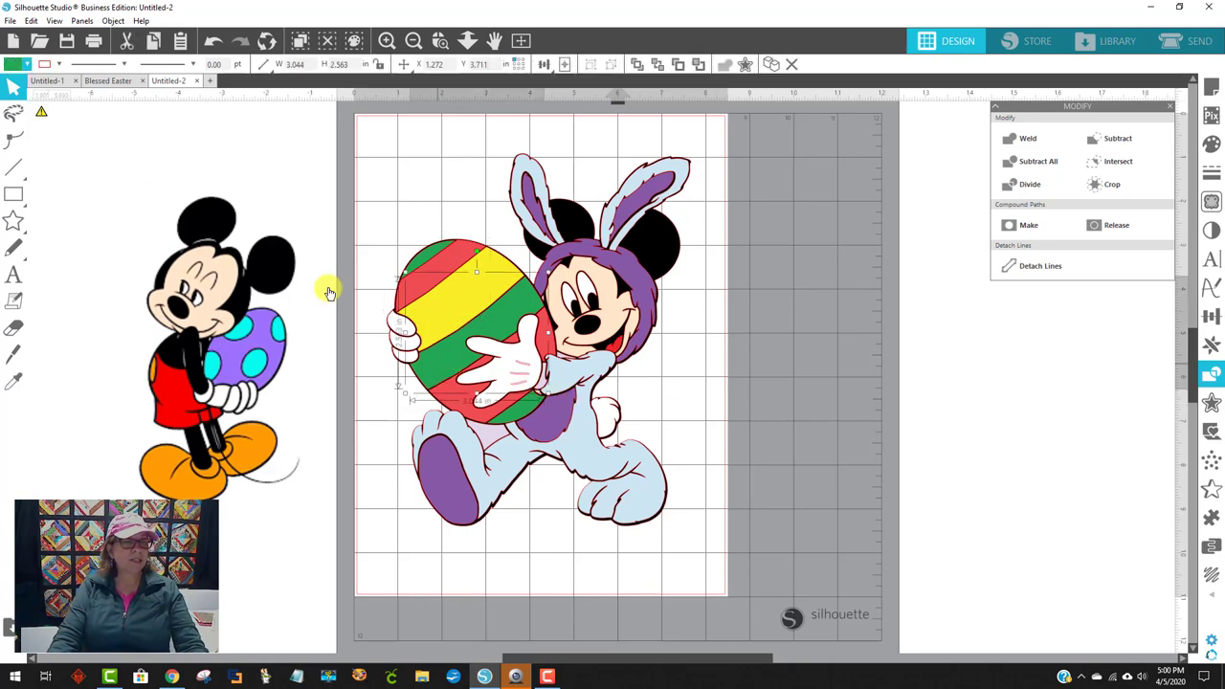
click(13, 65)
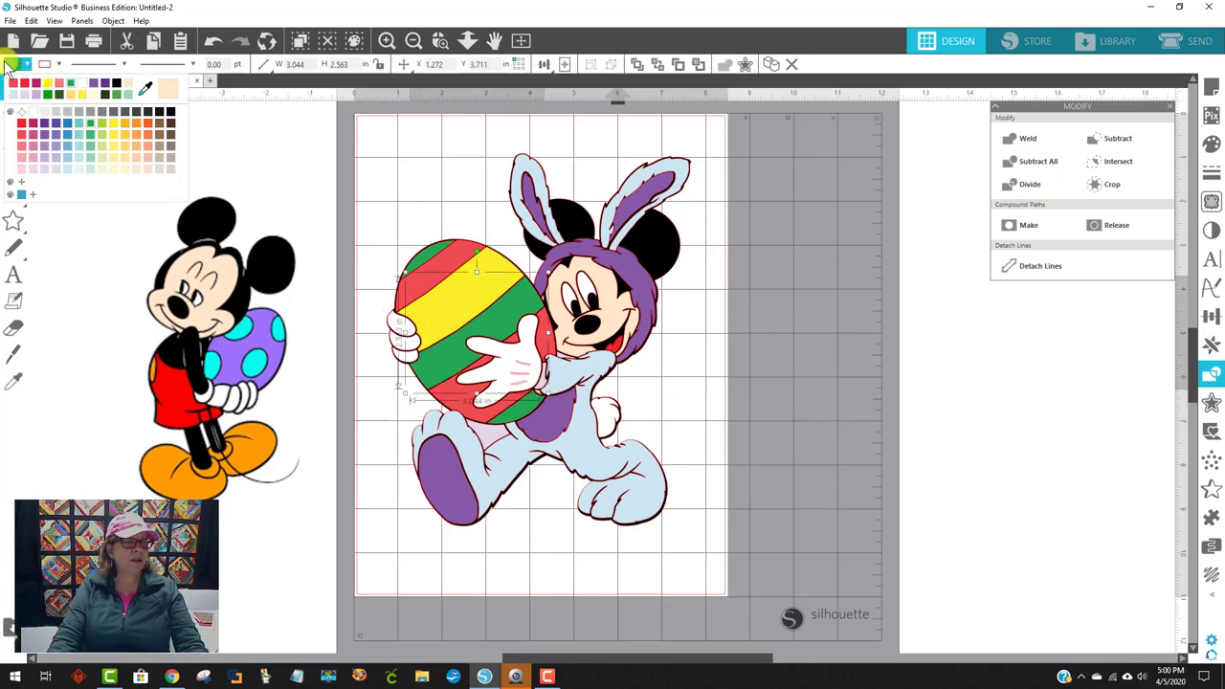
click(84, 130)
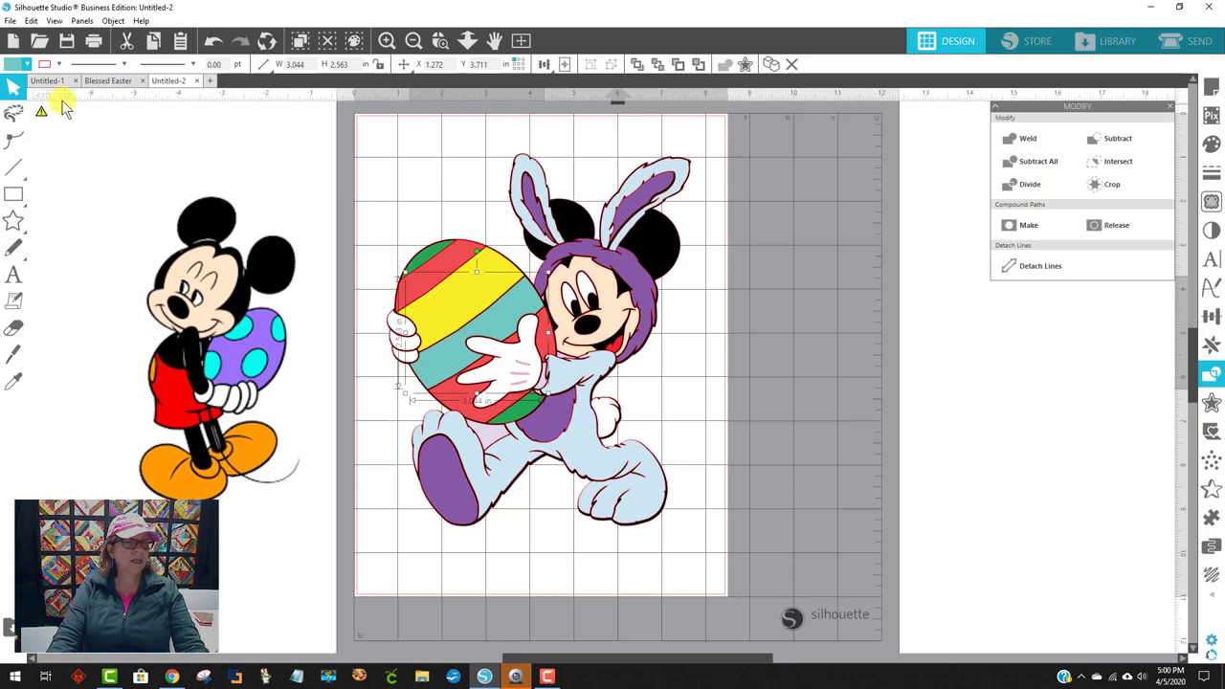
click(13, 65)
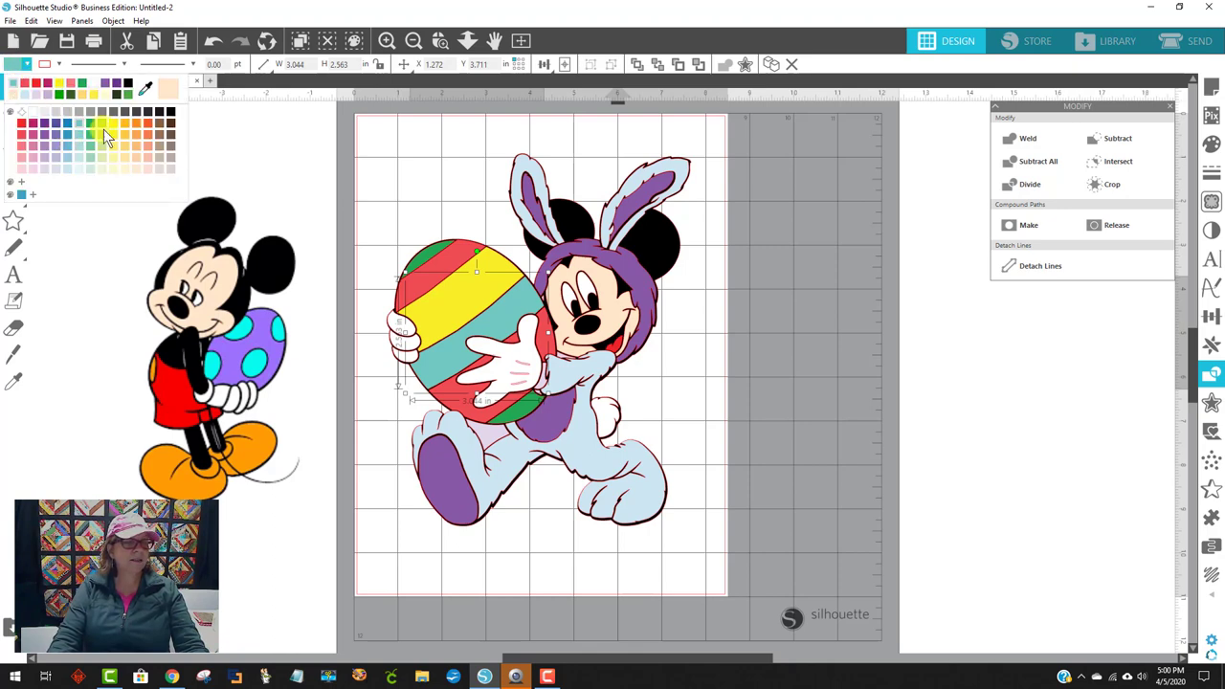
click(136, 123)
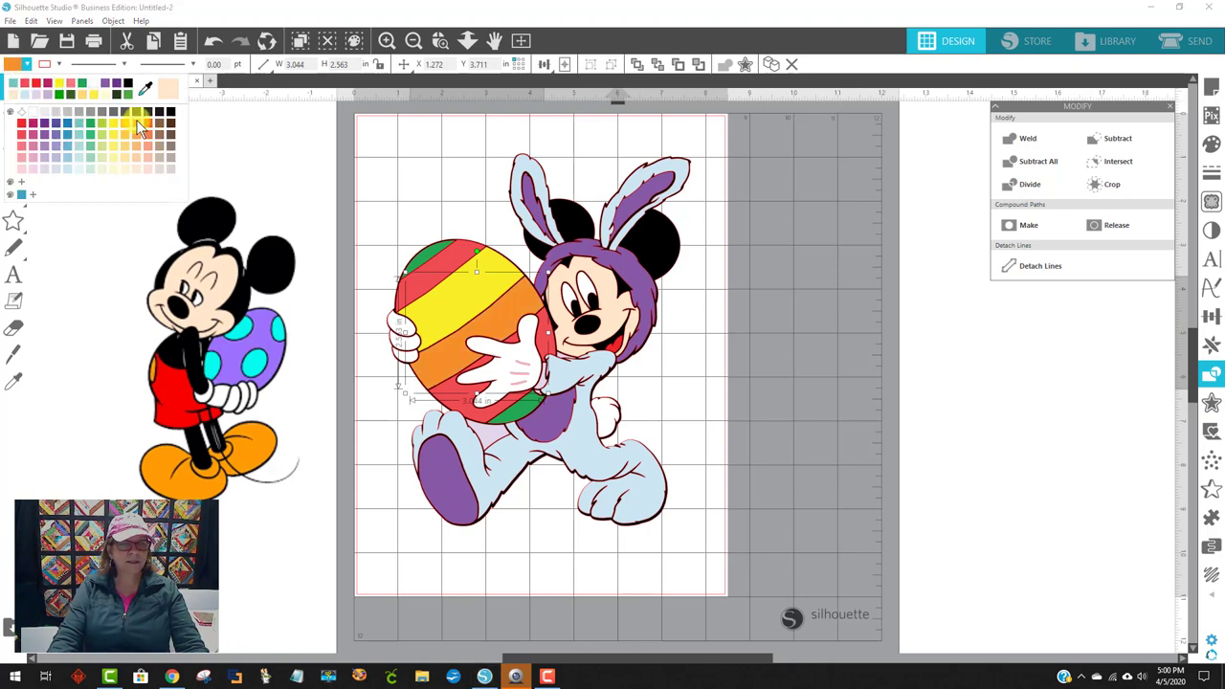
- Fill the top and lower green stripes orange
click(428, 256)
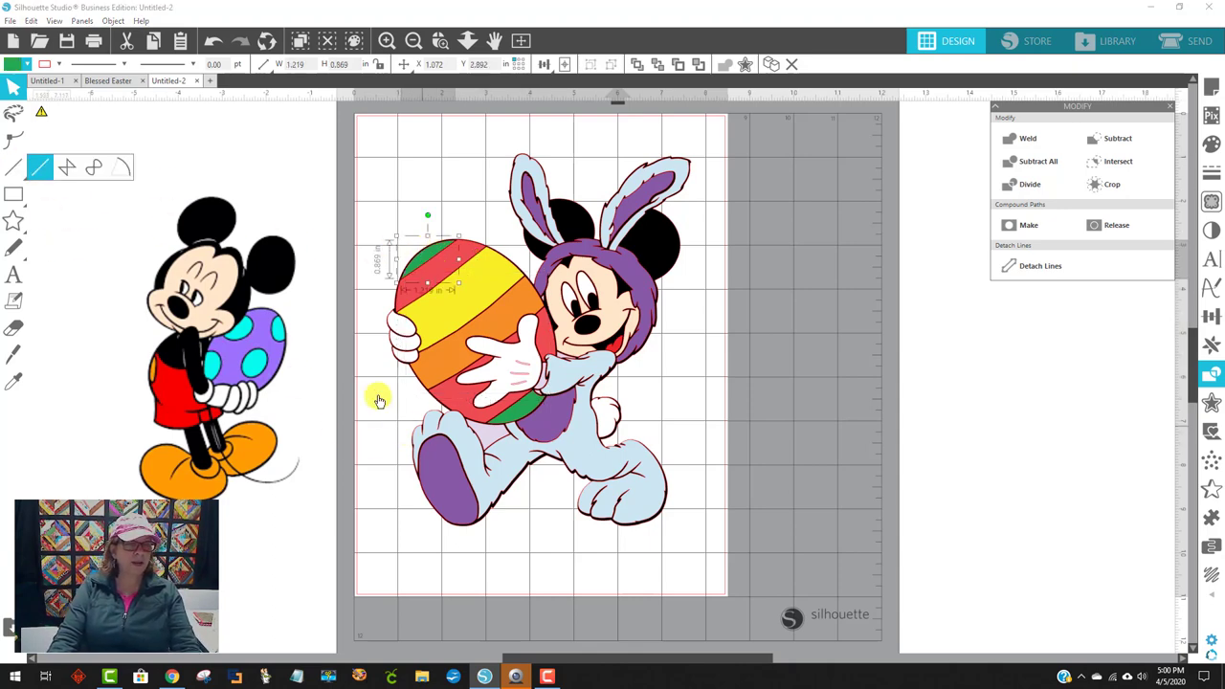
click(11, 66)
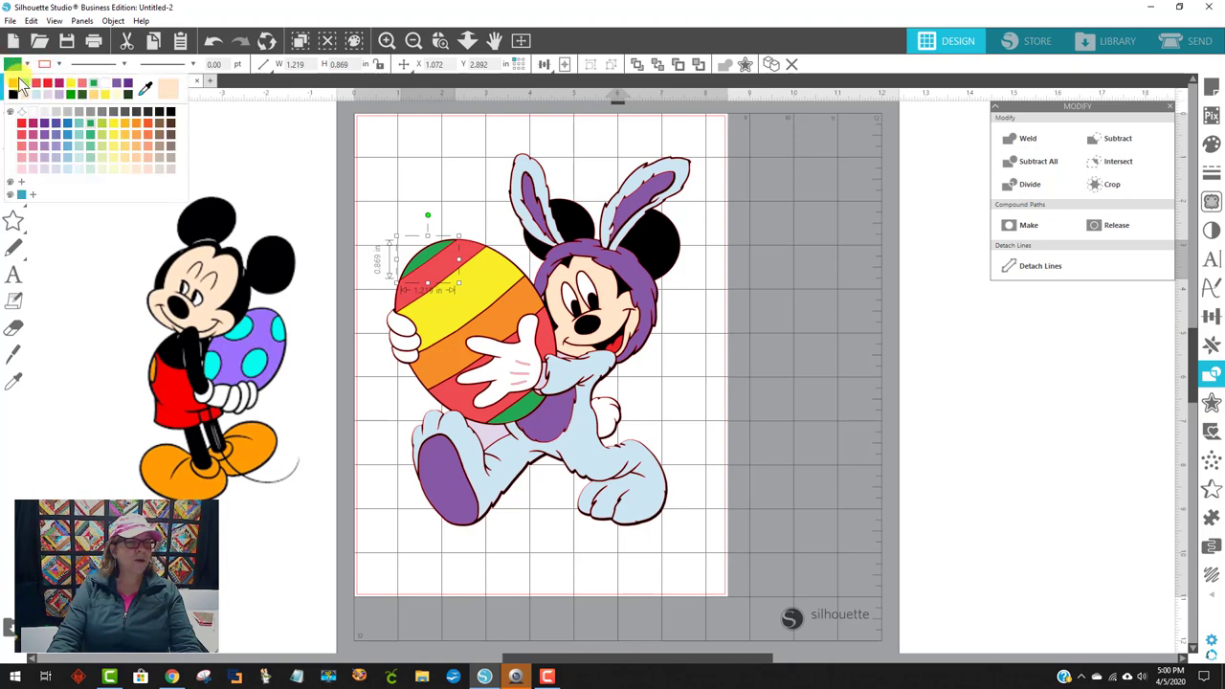
click(13, 89)
click(522, 412)
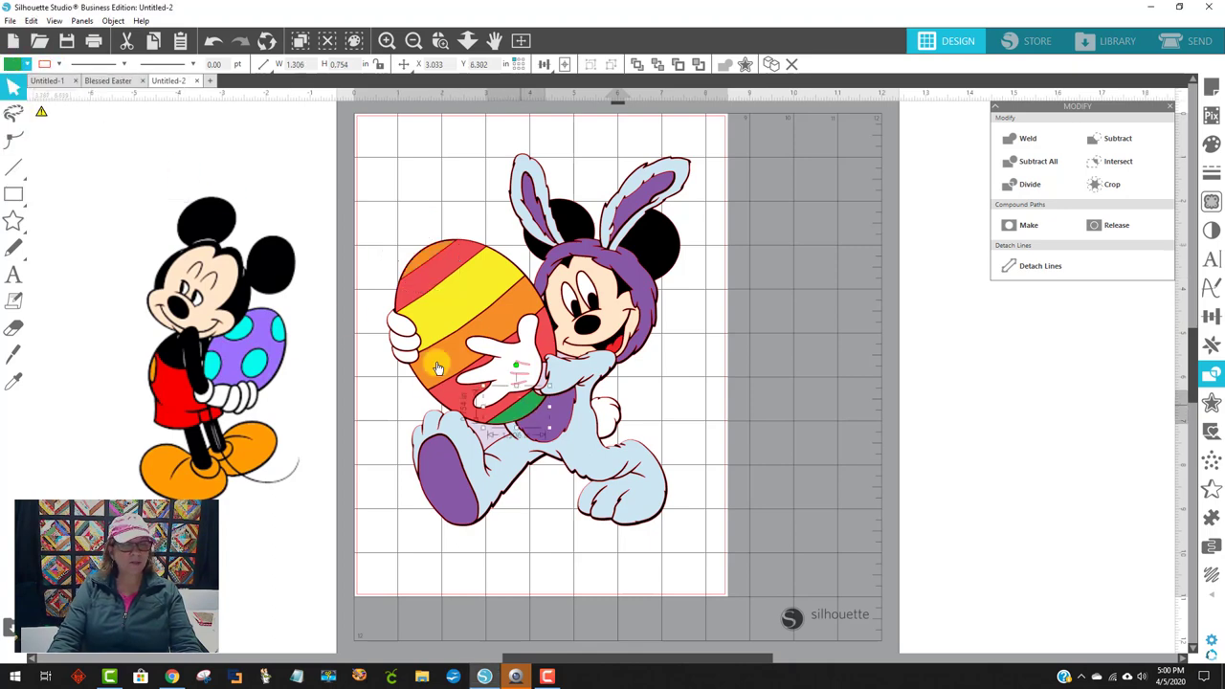
click(11, 66)
click(13, 89)
click(775, 369)
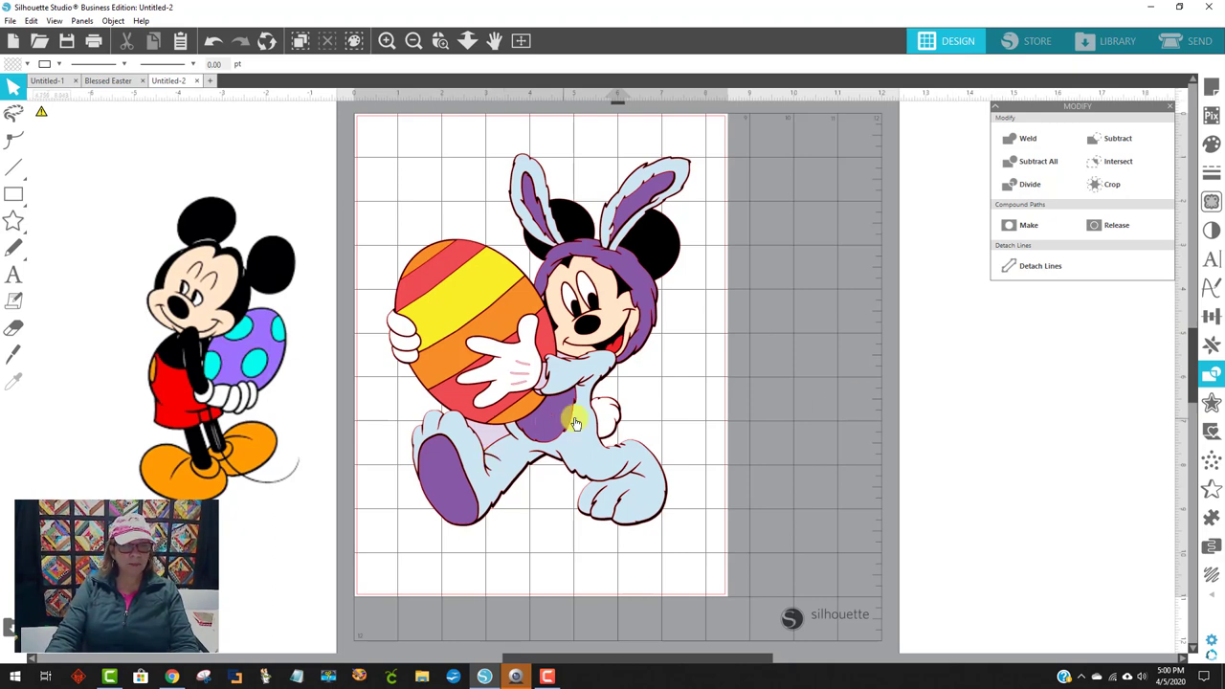
- Subtract the small wrist shape from Mickey's bunny body
click(542, 386)
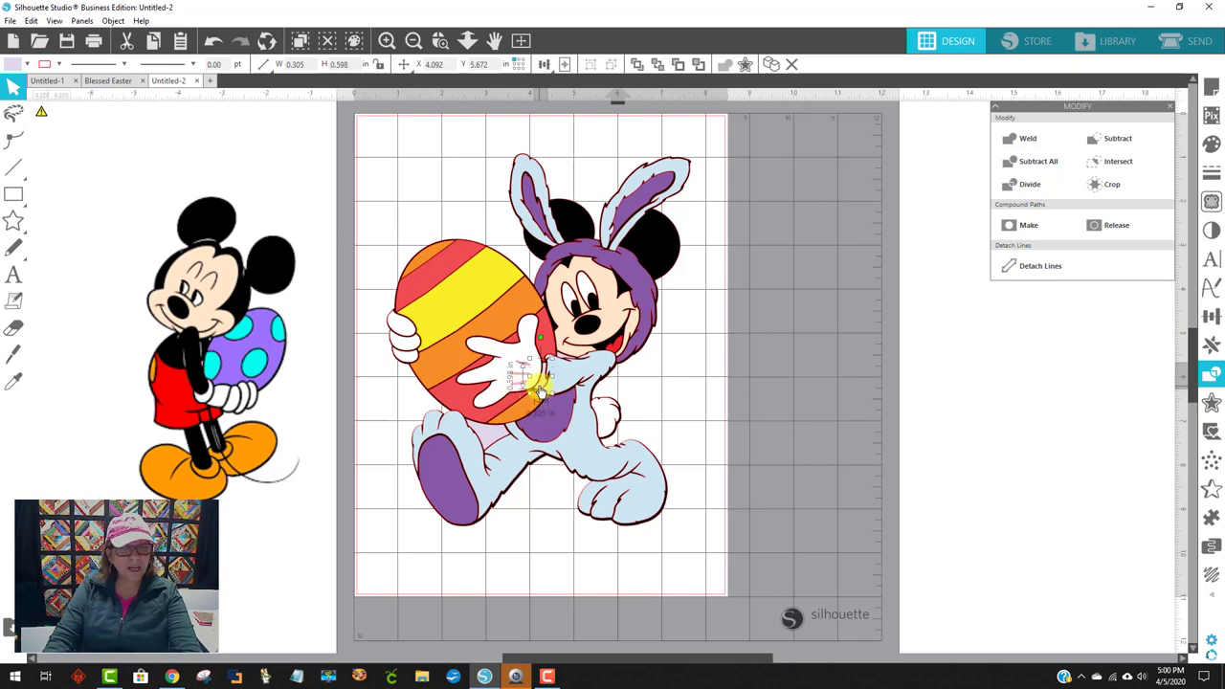
click(644, 354)
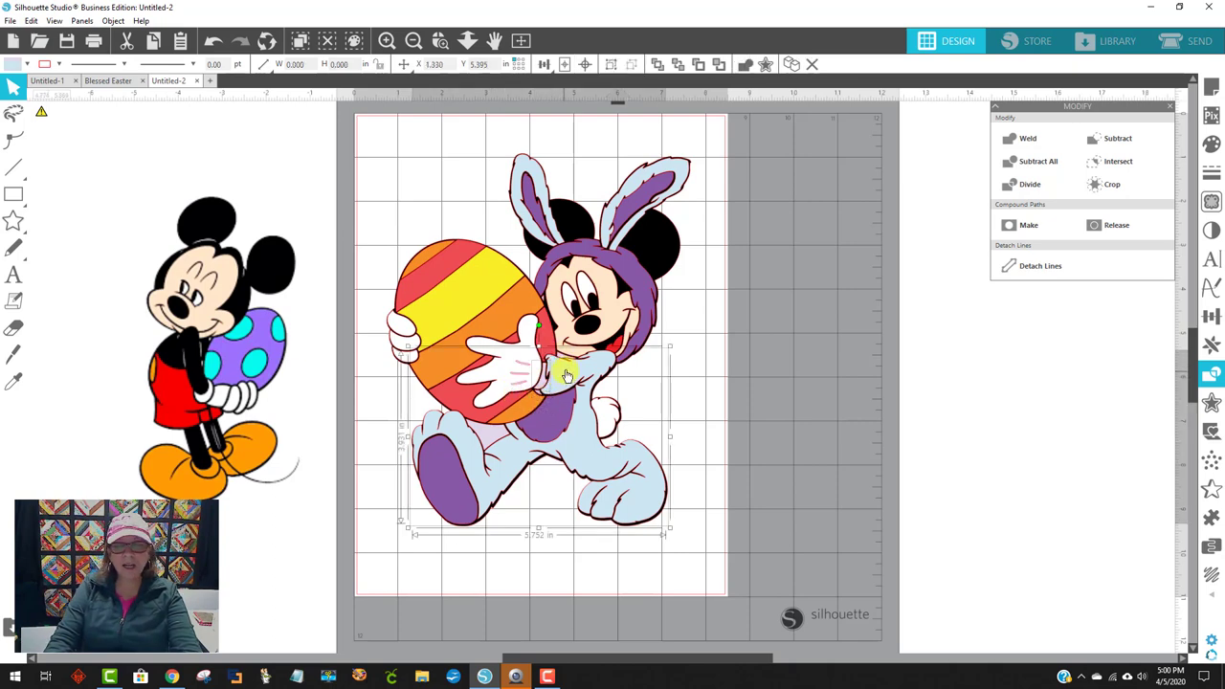
click(1118, 138)
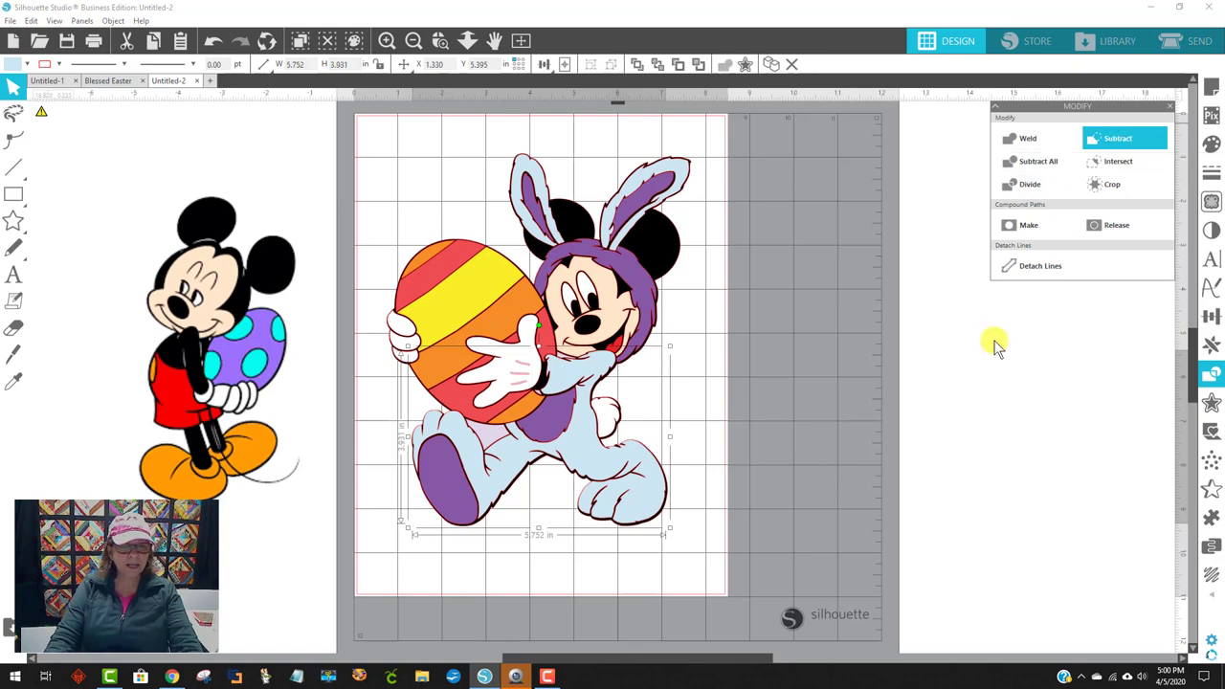
click(775, 412)
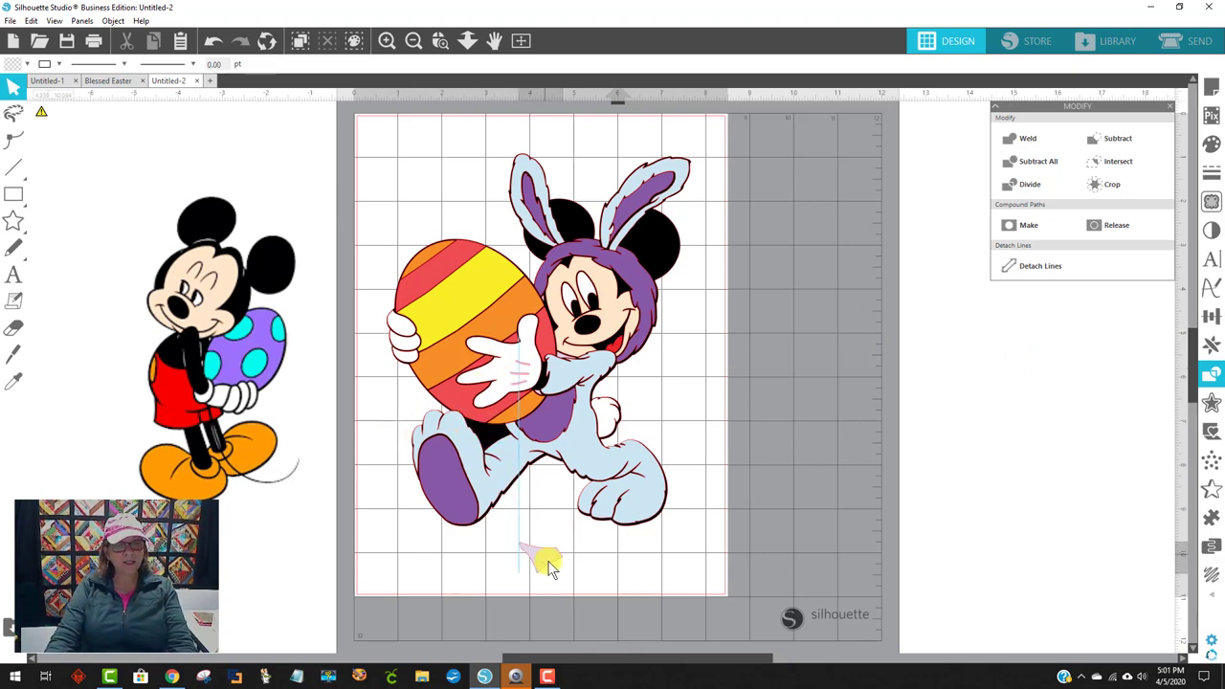
- Move the pink cut-off piece onto the grey mat and back behind Mickey's leg
click(494, 440)
drag(494, 440, 871, 400)
click(536, 410)
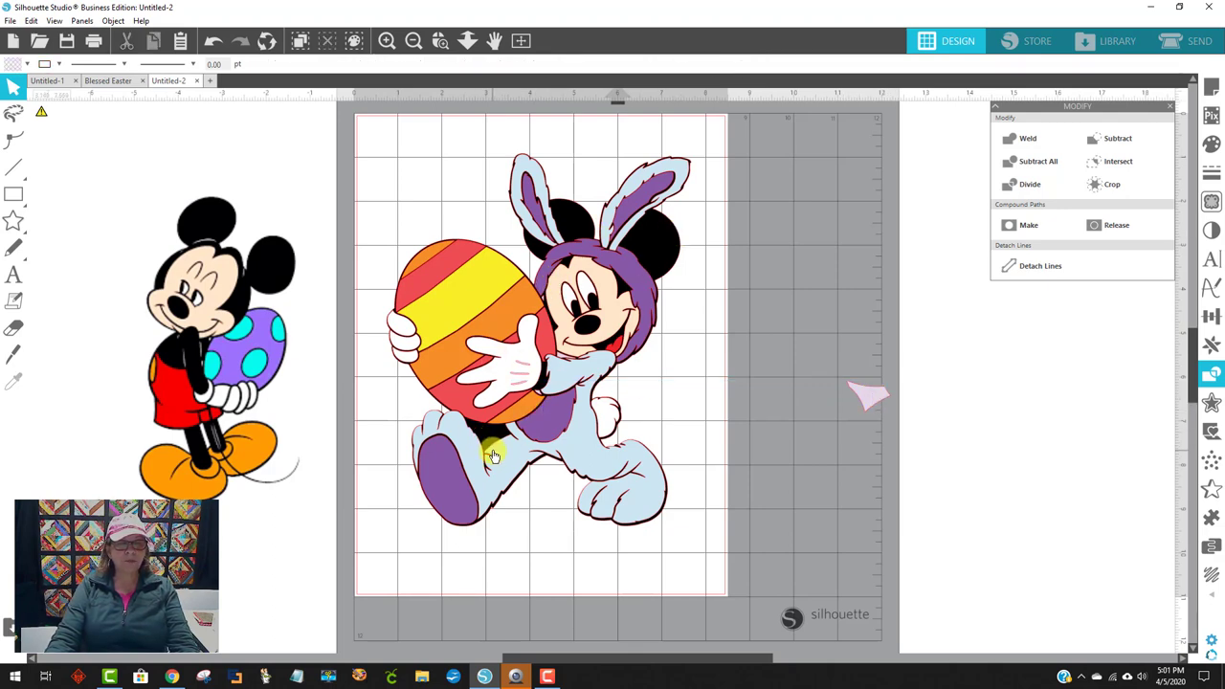
drag(873, 398, 487, 424)
key(ctrl+z)
key(ctrl+shift+z)
key(Escape)
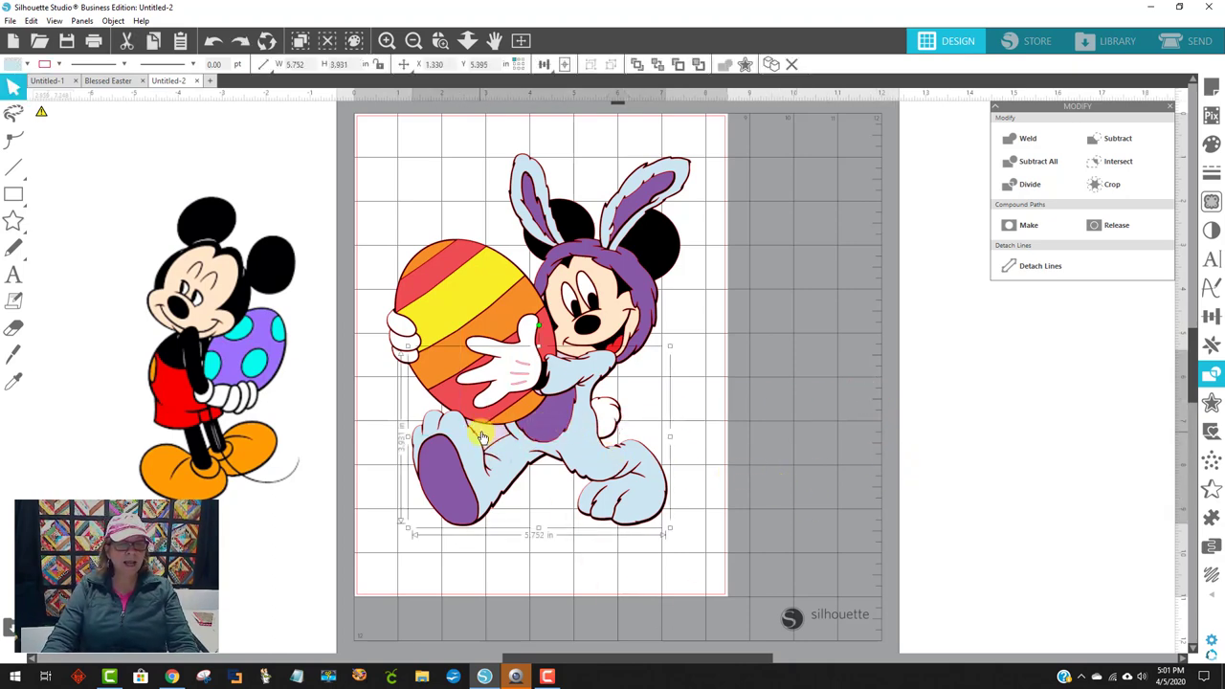
- Select the pink piece with the whole Mickey design and reopen the Modify panel
click(498, 438)
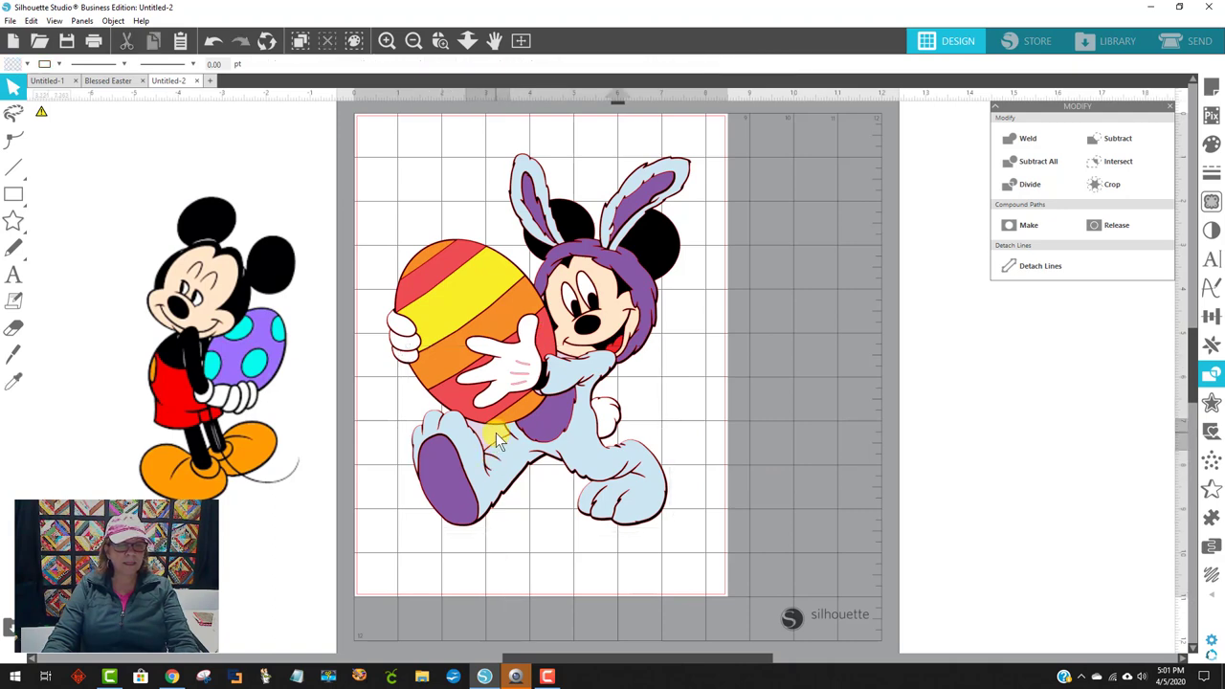
click(657, 254)
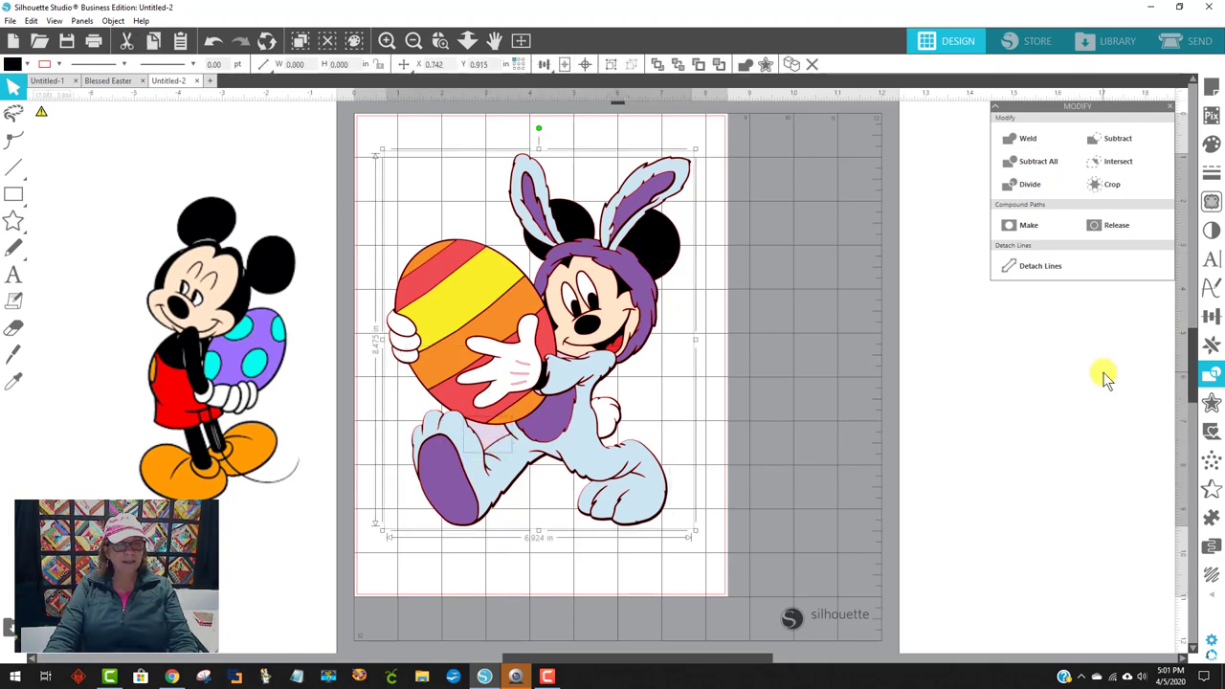
click(1170, 106)
click(1217, 379)
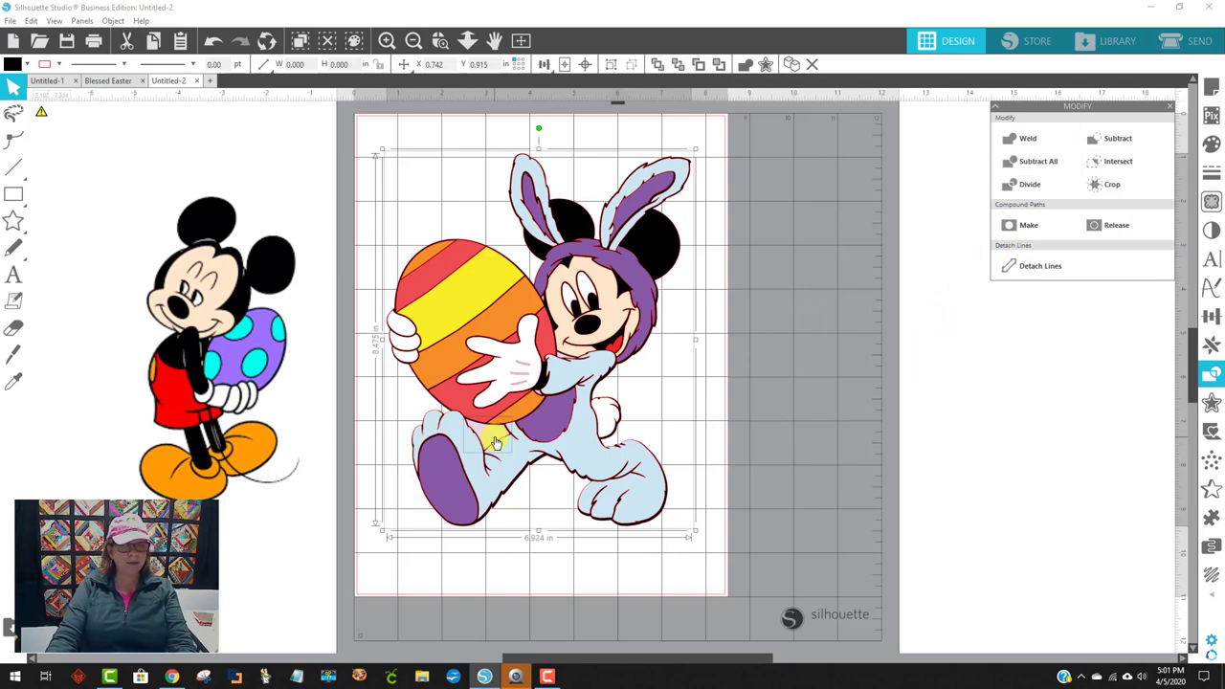
click(848, 399)
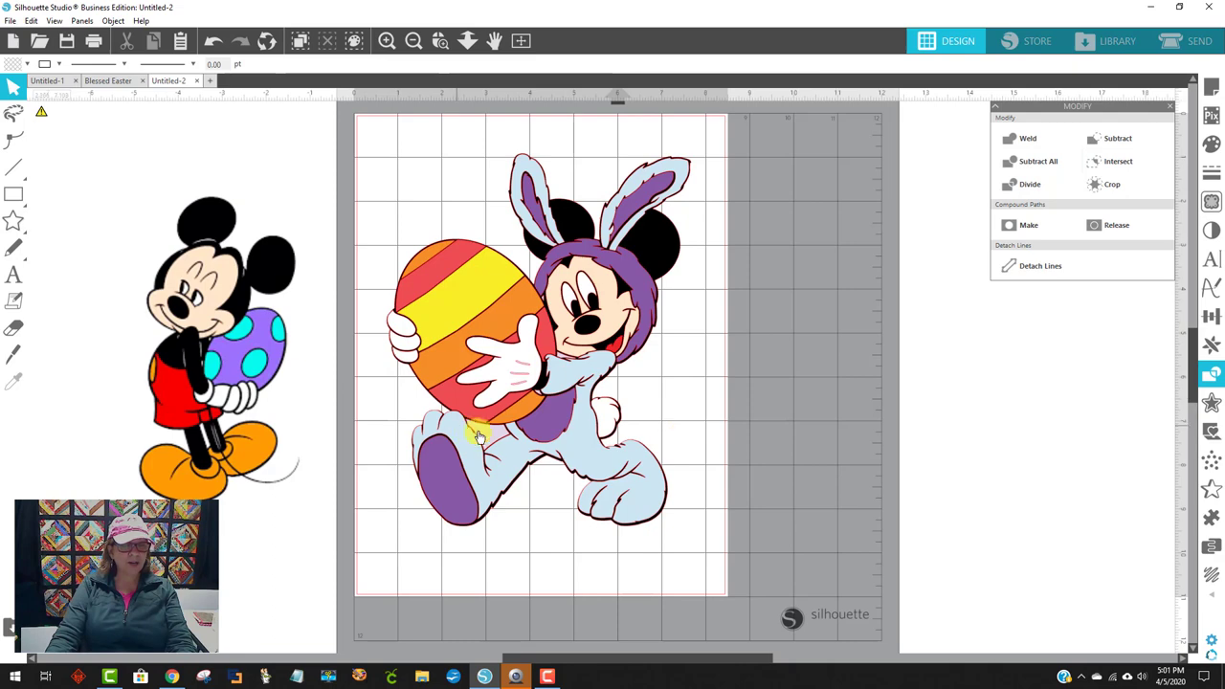
- Set the pink scrap beside the mat, group all Mickey pieces, and reposition the group
click(951, 399)
click(664, 432)
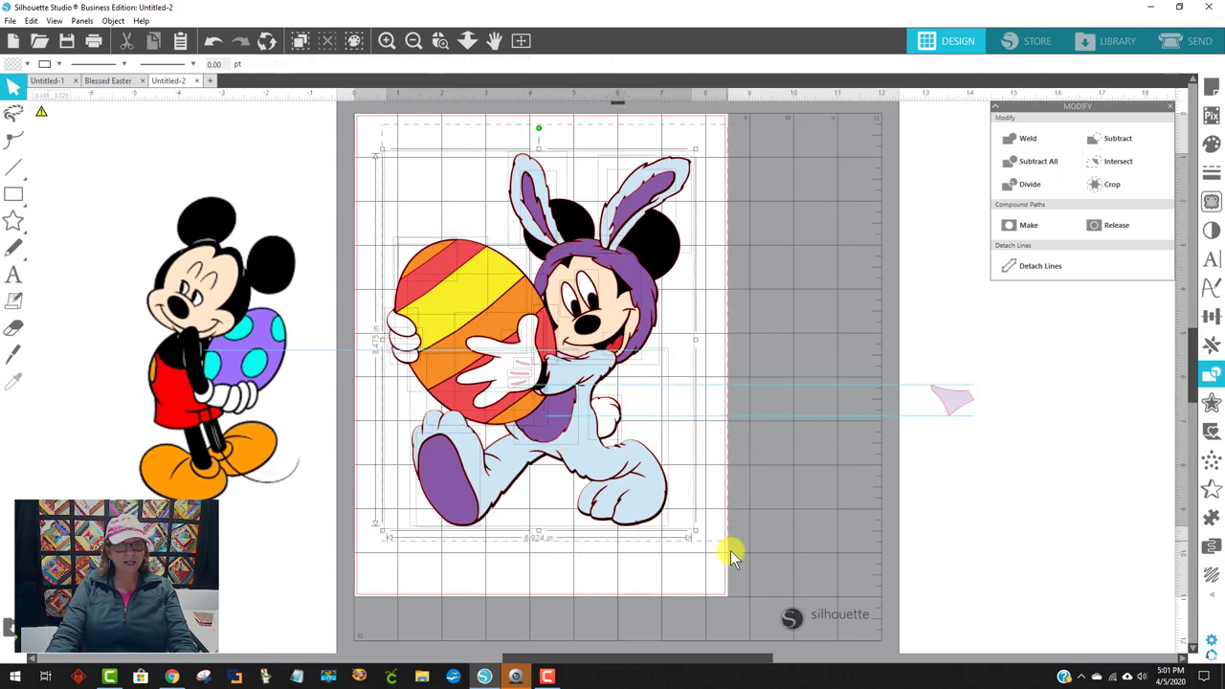
right_click(565, 479)
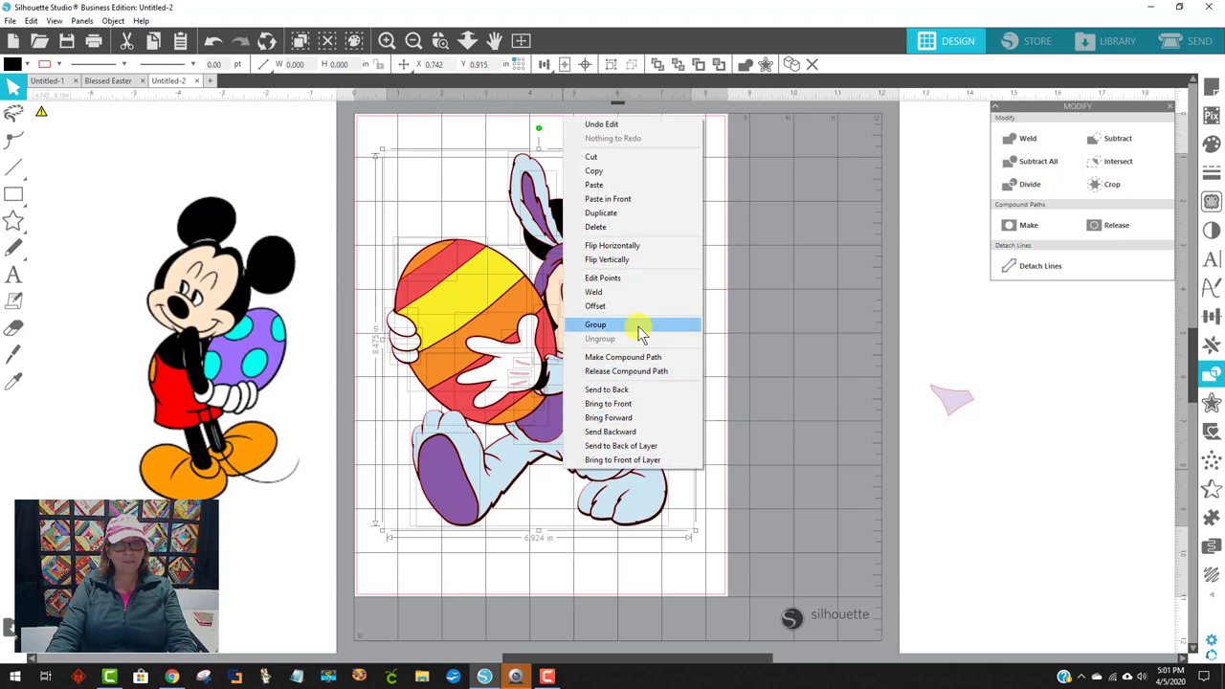
click(596, 324)
drag(955, 399, 1147, 484)
drag(507, 435, 606, 430)
click(857, 398)
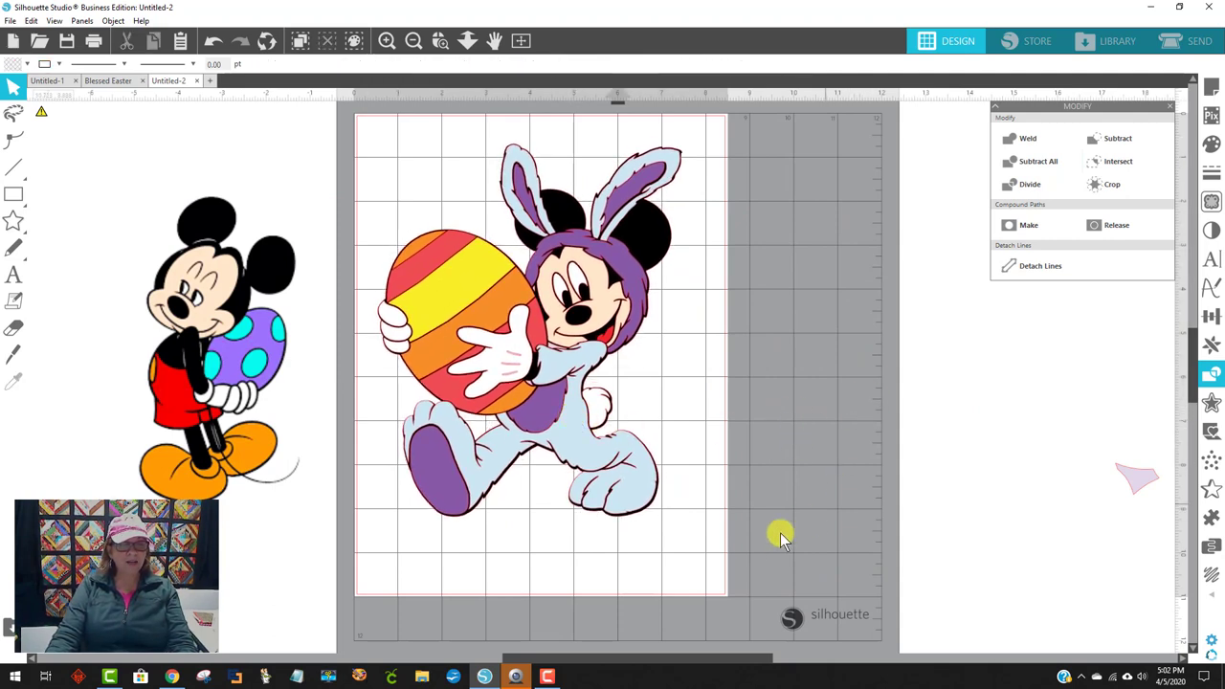
- Zoom in on Mickey's hand and ungroup the design into separate pieces
click(439, 40)
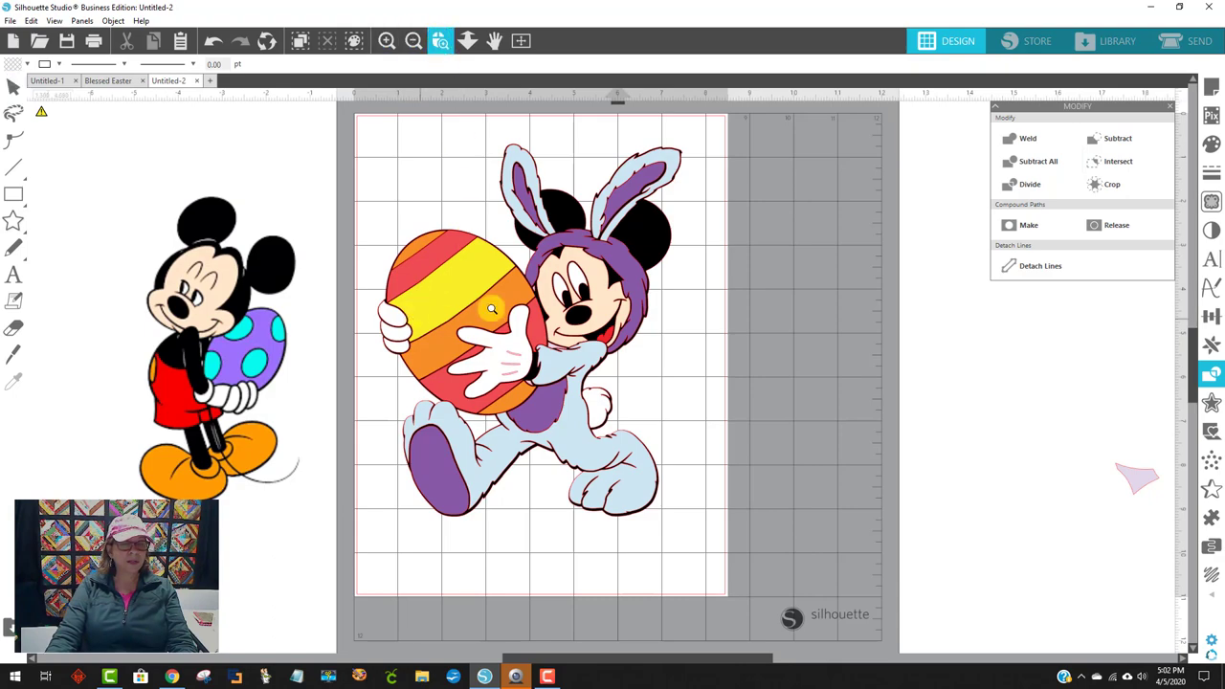
click(620, 413)
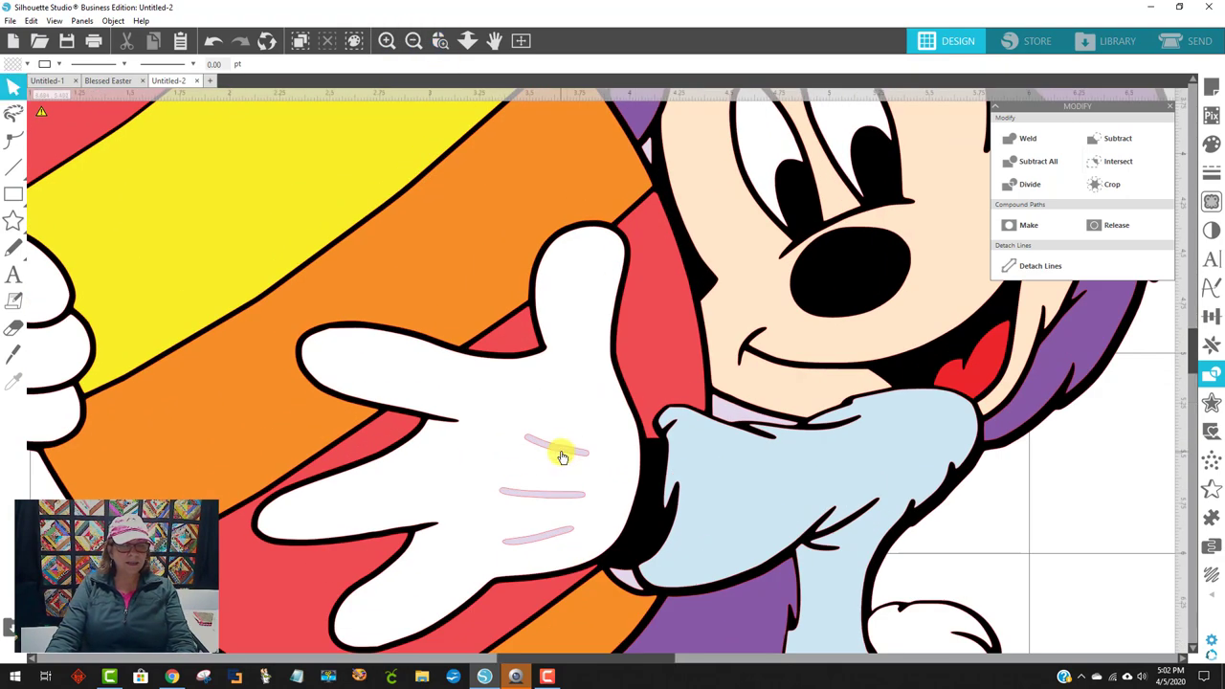
drag(514, 457, 481, 411)
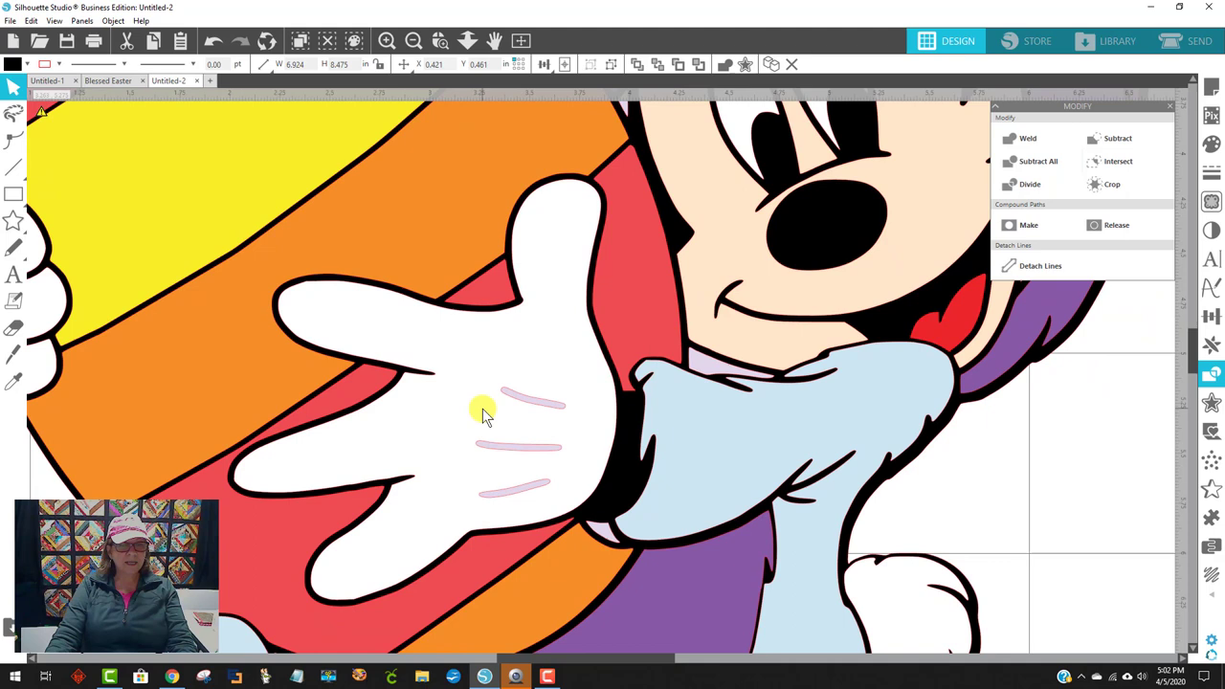
right_click(531, 381)
click(601, 230)
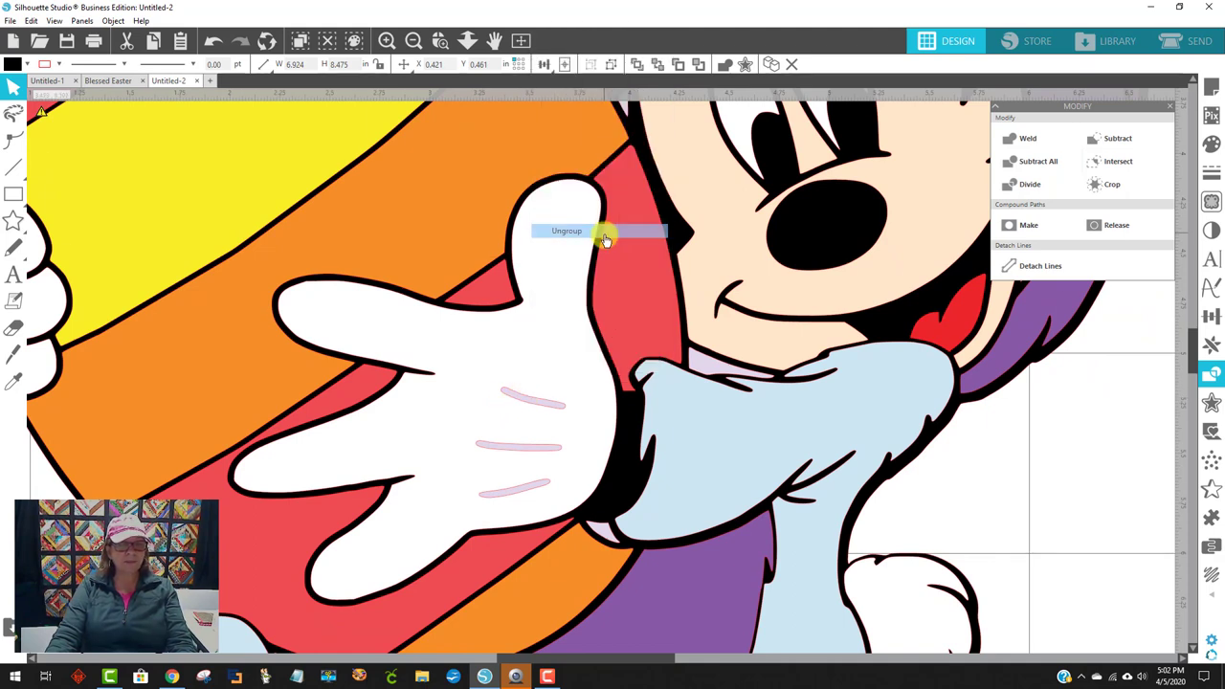
click(1211, 517)
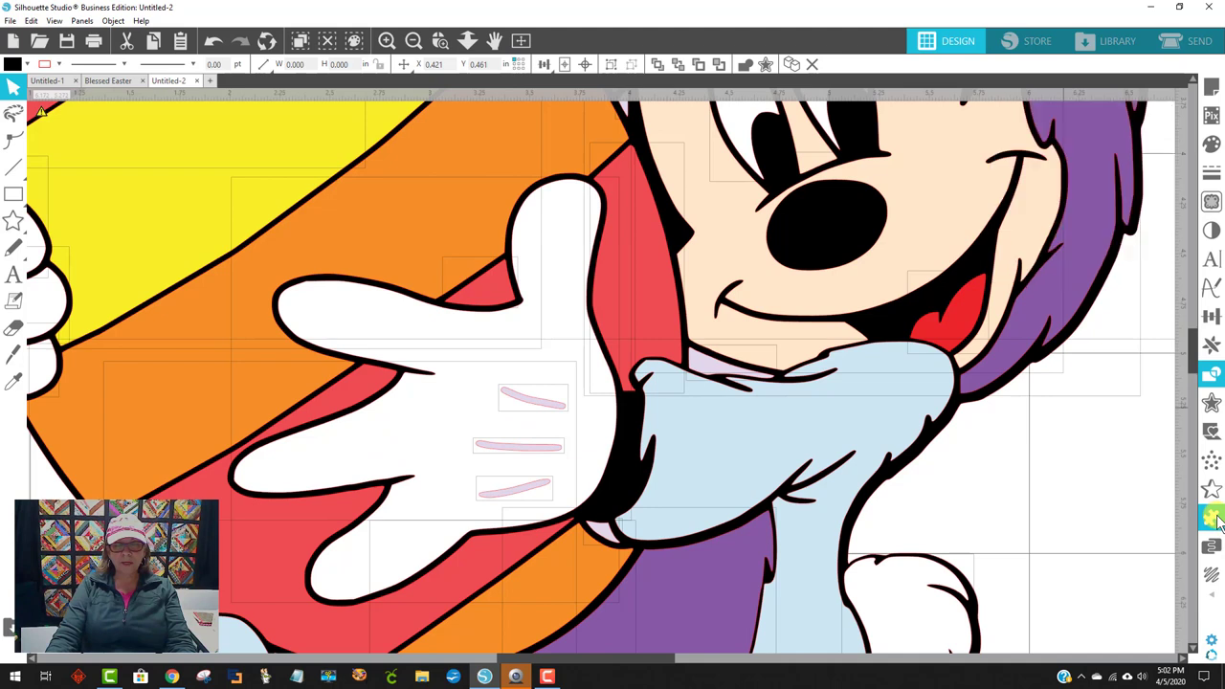
- Subtract the three pink finger lines from the white hand
click(547, 405)
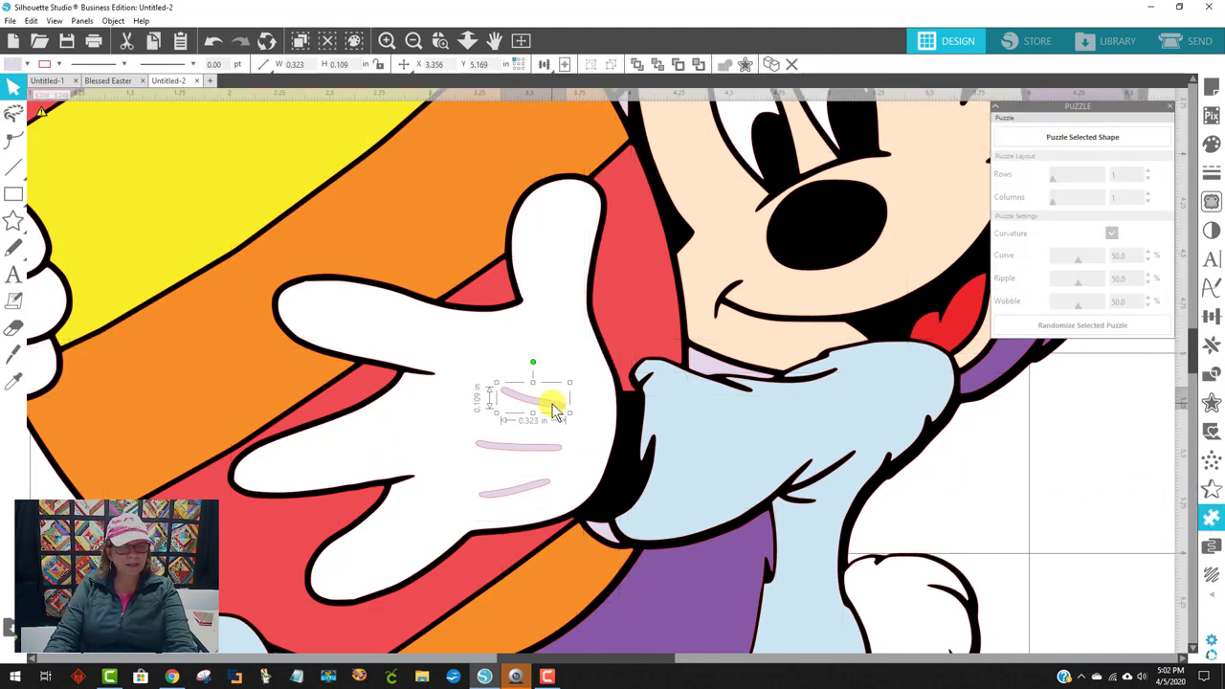
shift+click(512, 453)
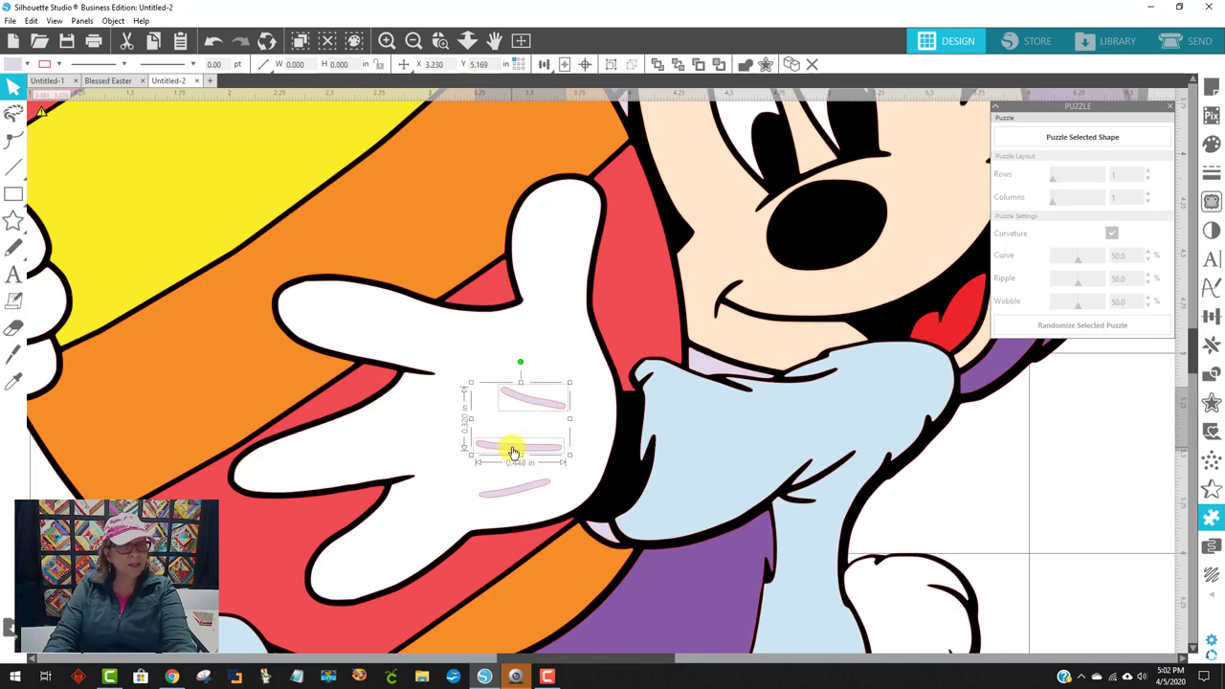
shift+click(514, 493)
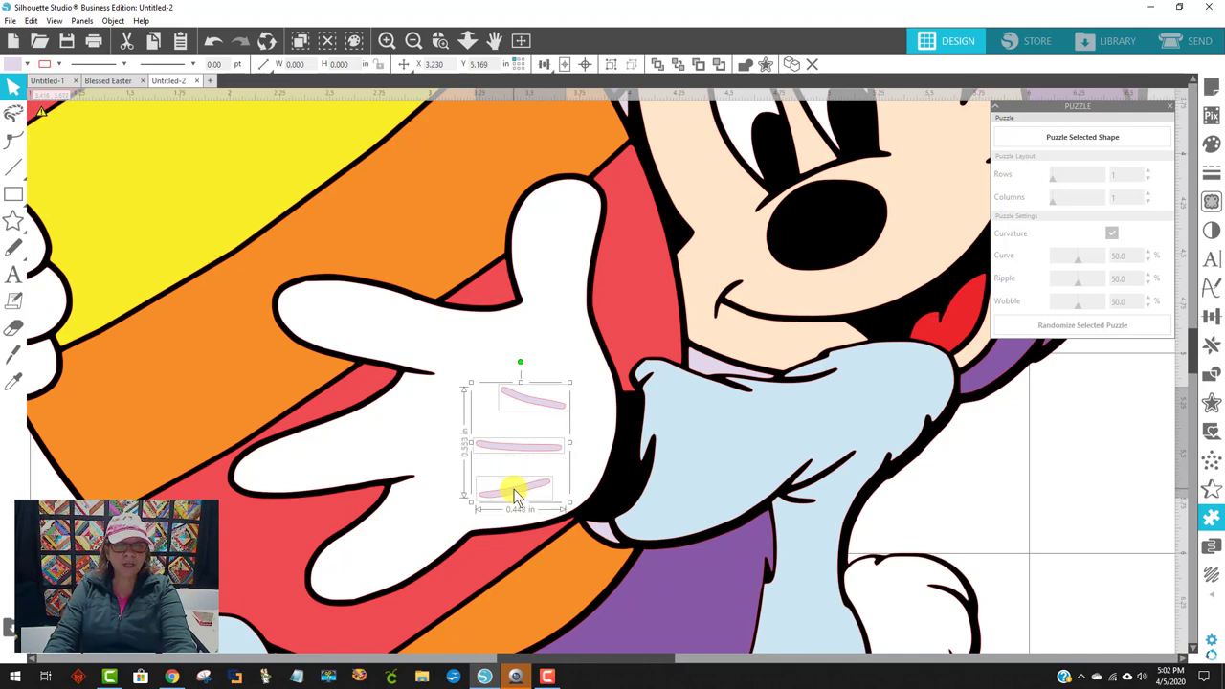
shift+click(424, 519)
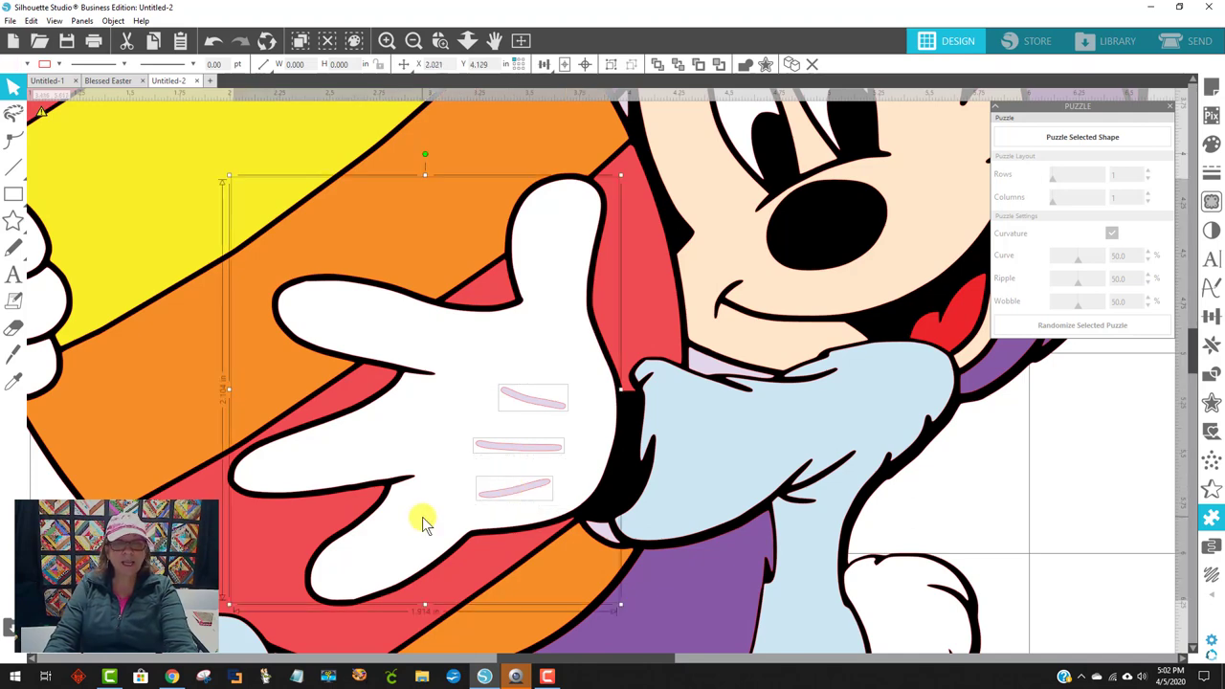
click(1212, 375)
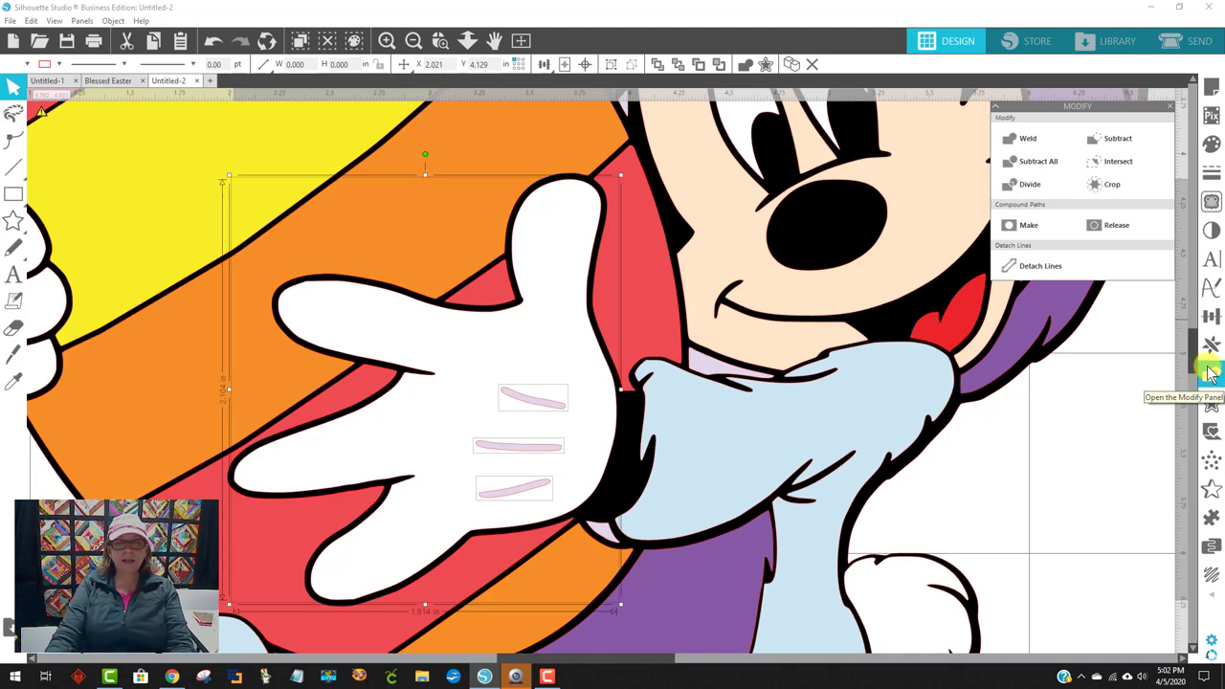
click(1120, 141)
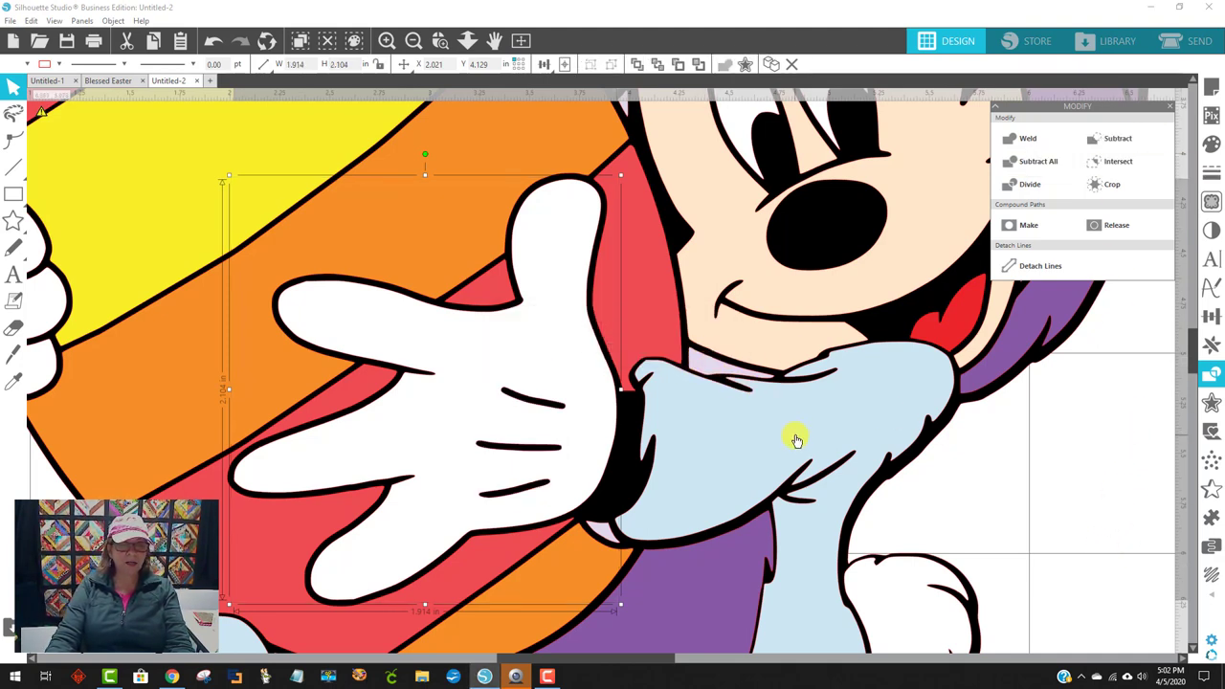
- Give the small piece under Mickey's chin a new fill colour
click(714, 373)
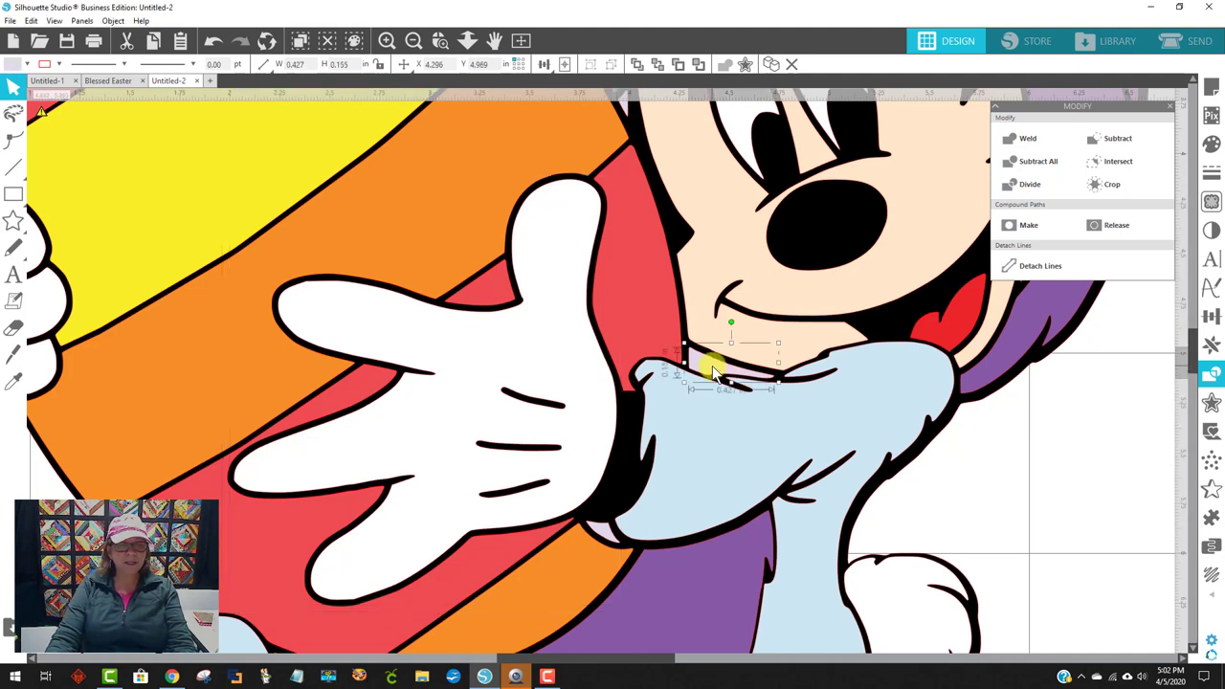
click(12, 65)
click(38, 96)
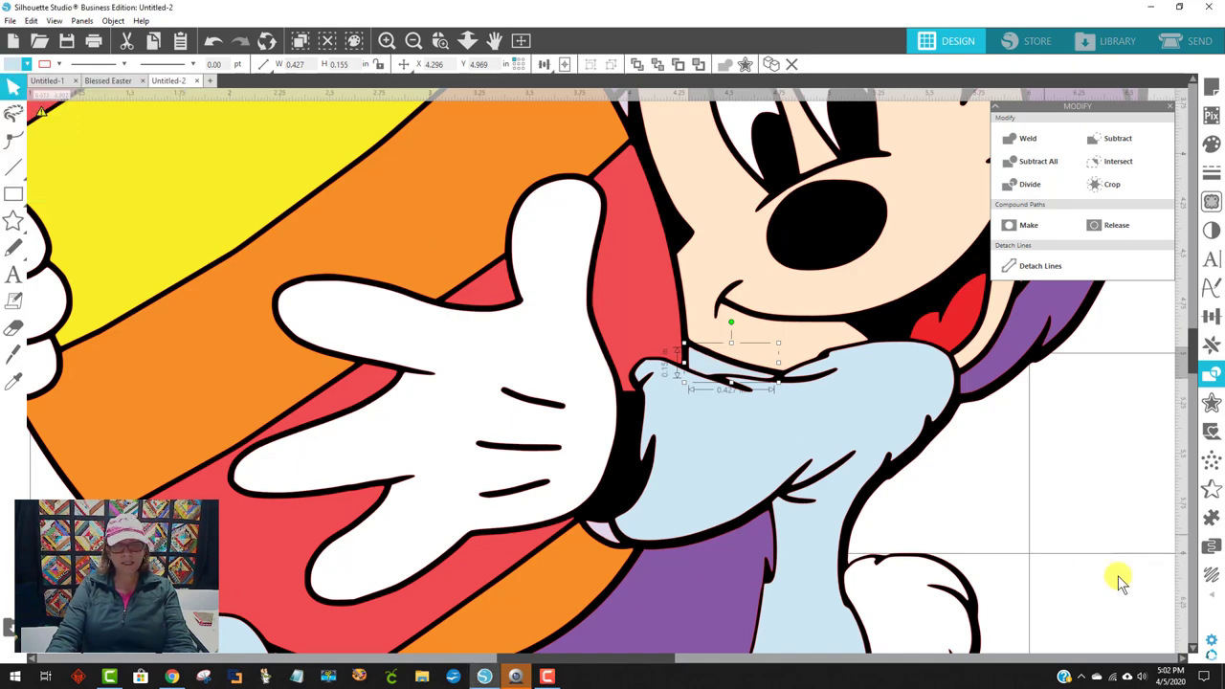
click(414, 40)
- Make Mickey's purple hood white
click(413, 40)
click(413, 40)
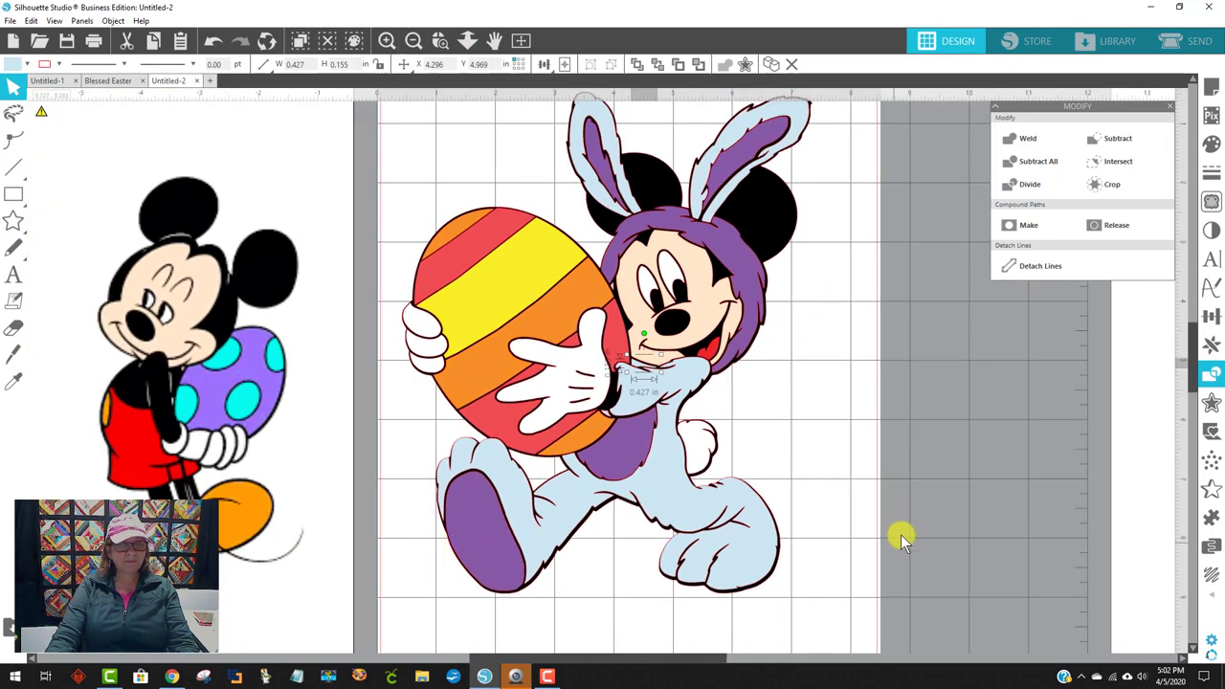
click(910, 525)
scroll(929, 487, up, 1)
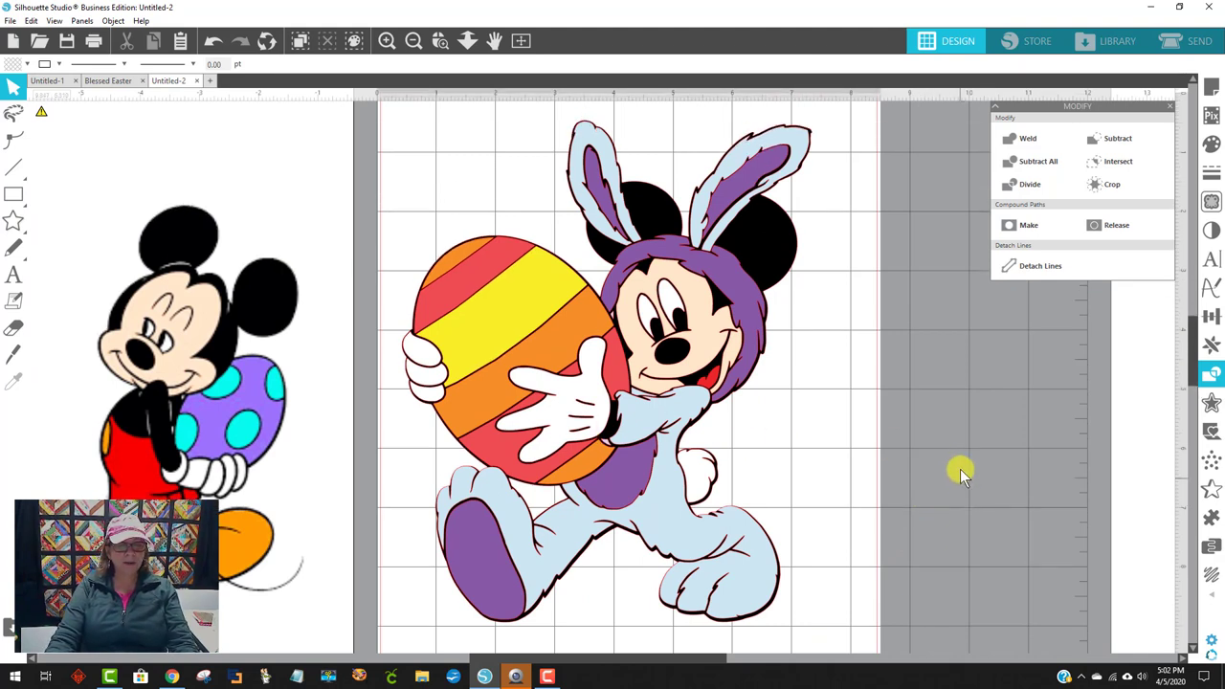
click(730, 291)
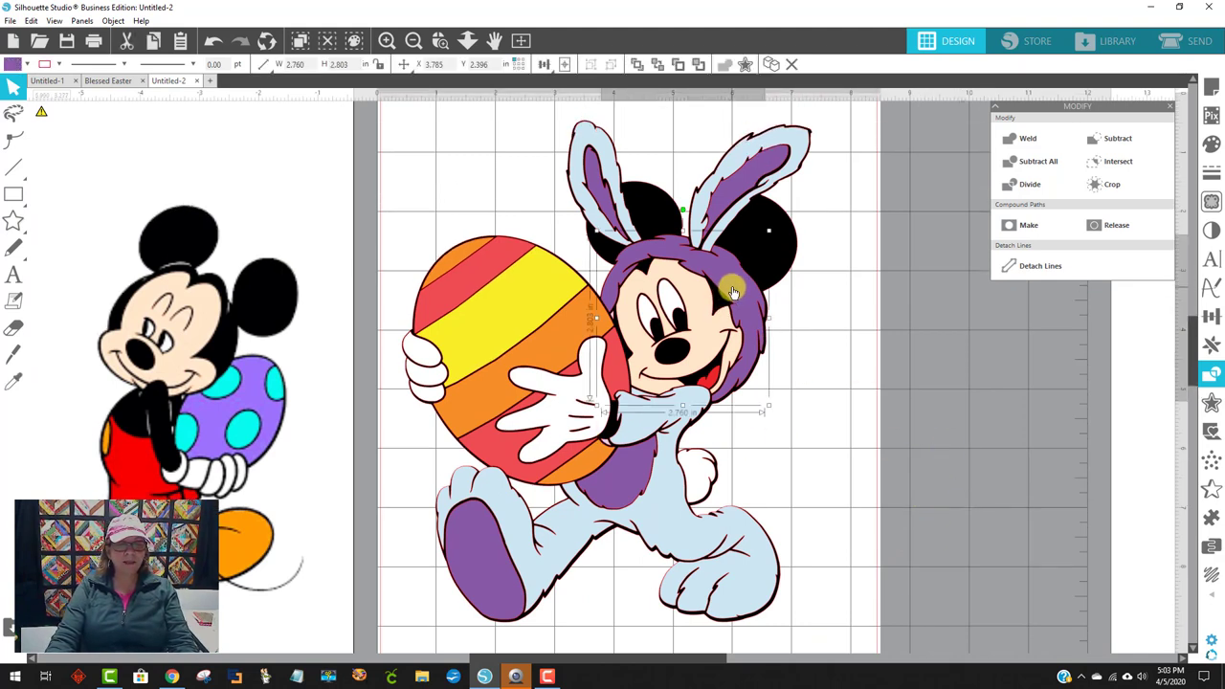
click(12, 63)
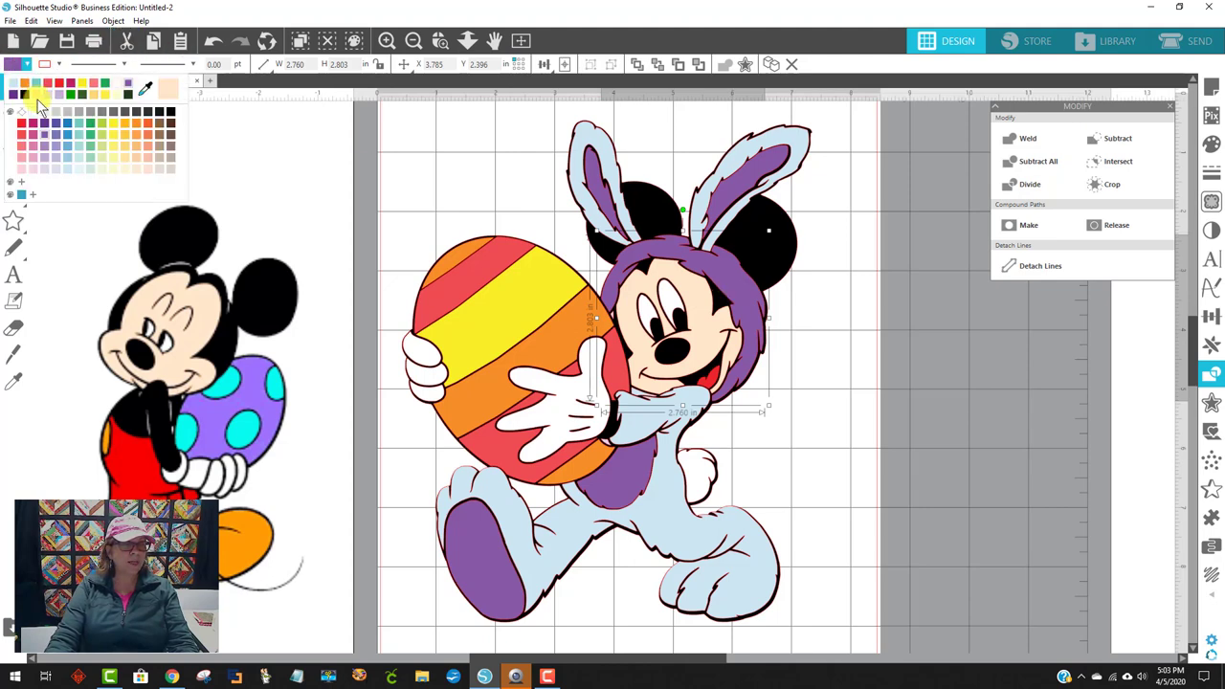
click(35, 113)
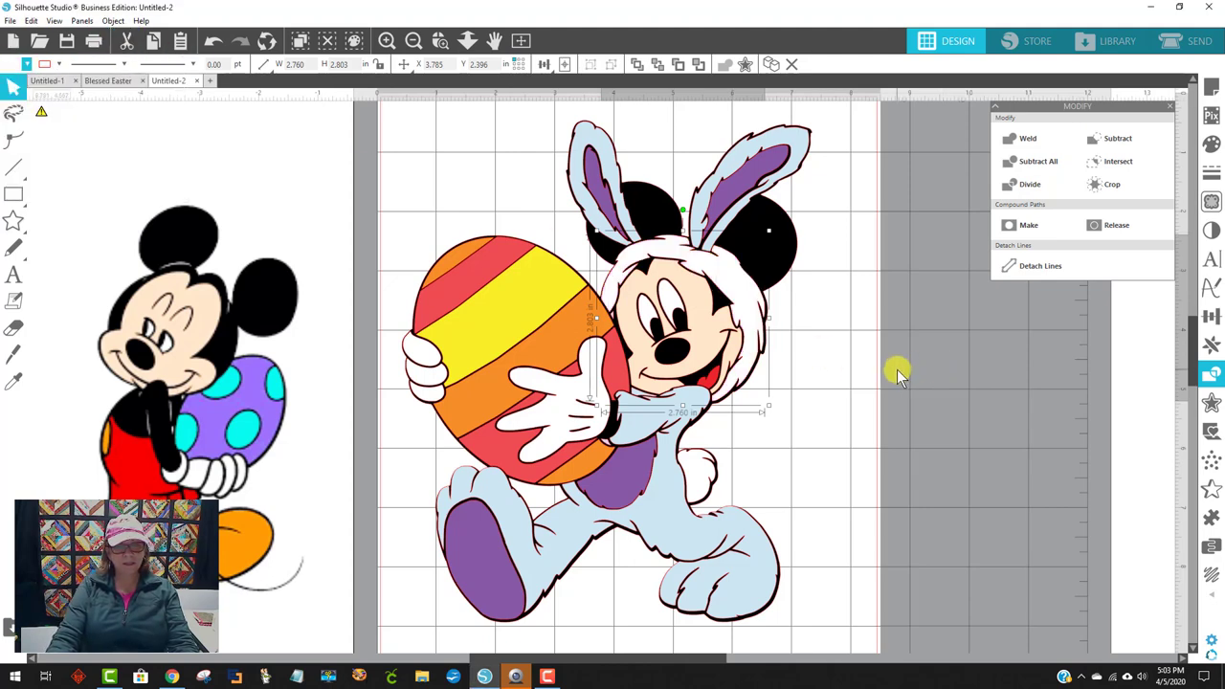
click(933, 359)
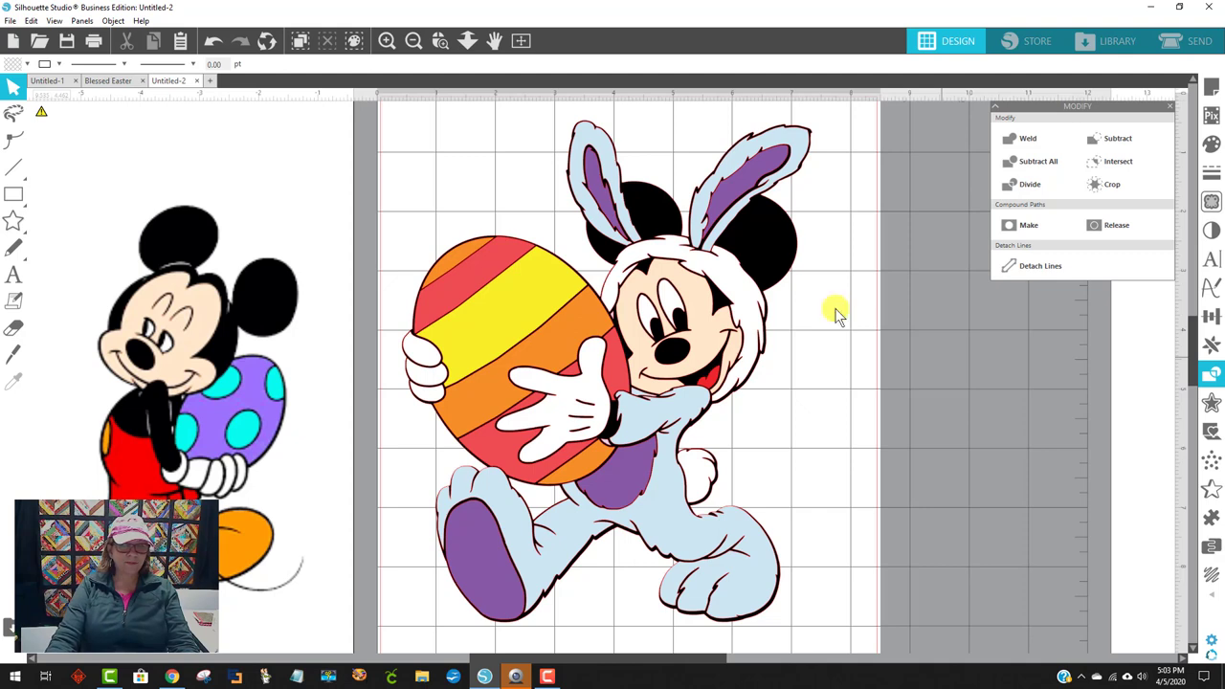
- Fill both inner ear shapes pale blue
click(728, 199)
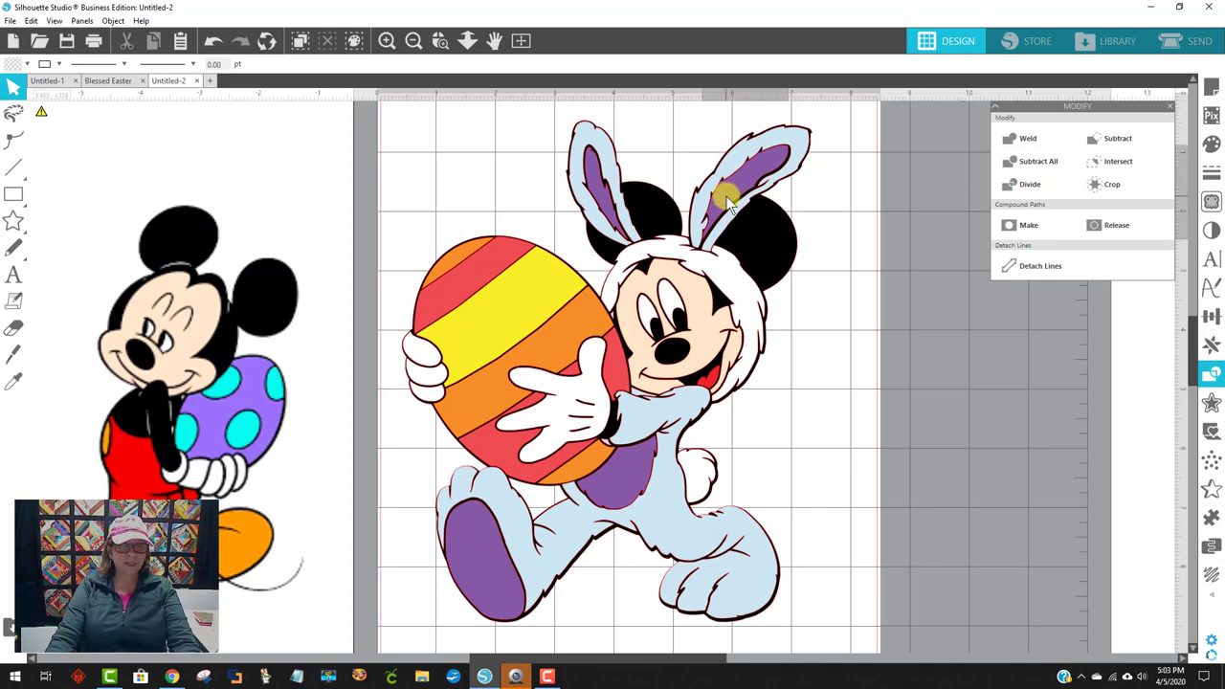
shift+click(594, 186)
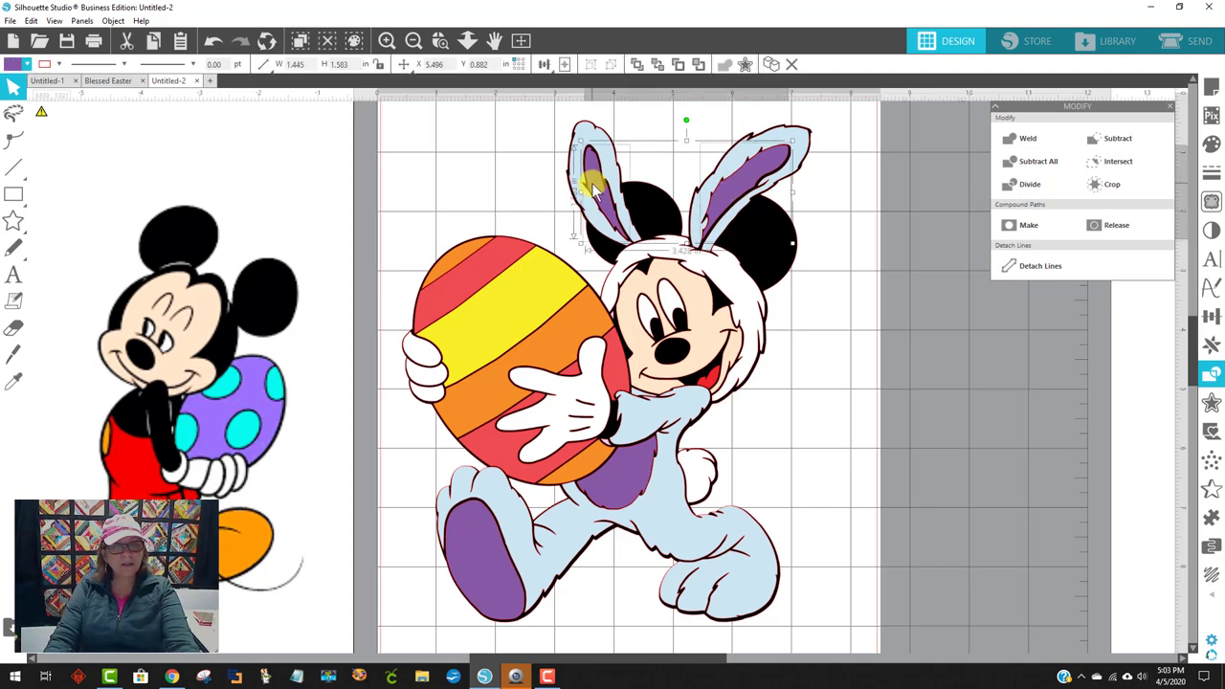
click(11, 67)
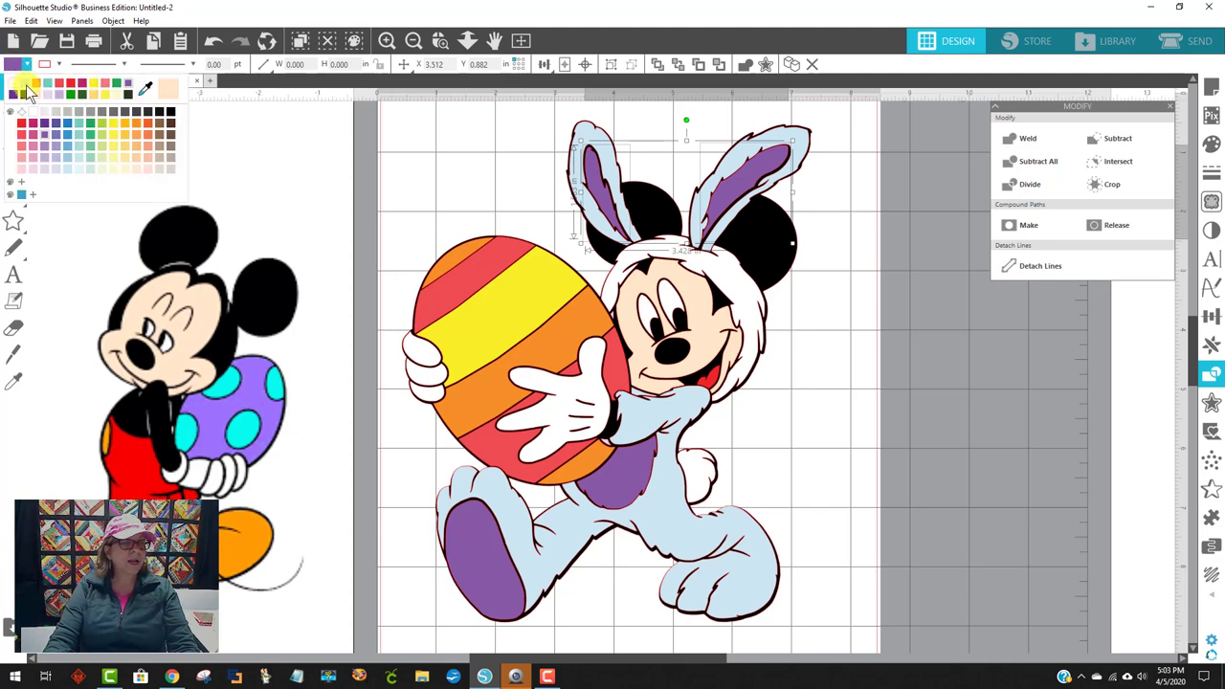
click(67, 157)
click(935, 304)
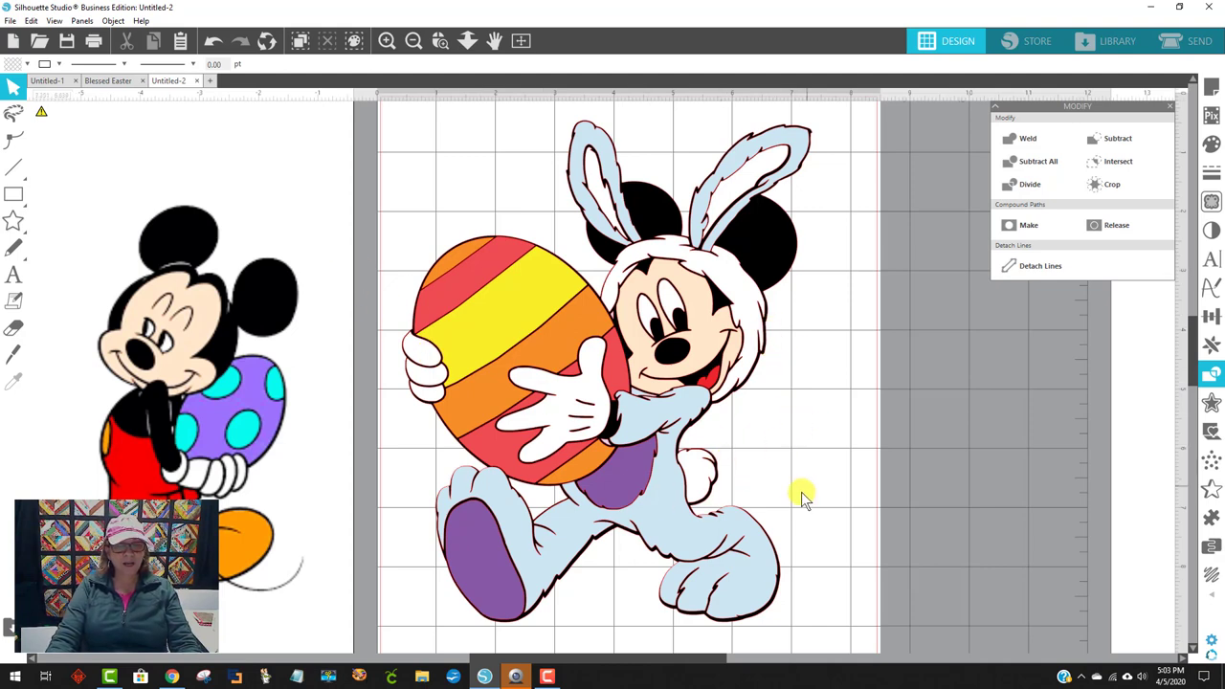
- Make the belly white and fill the foot sole blue
click(629, 502)
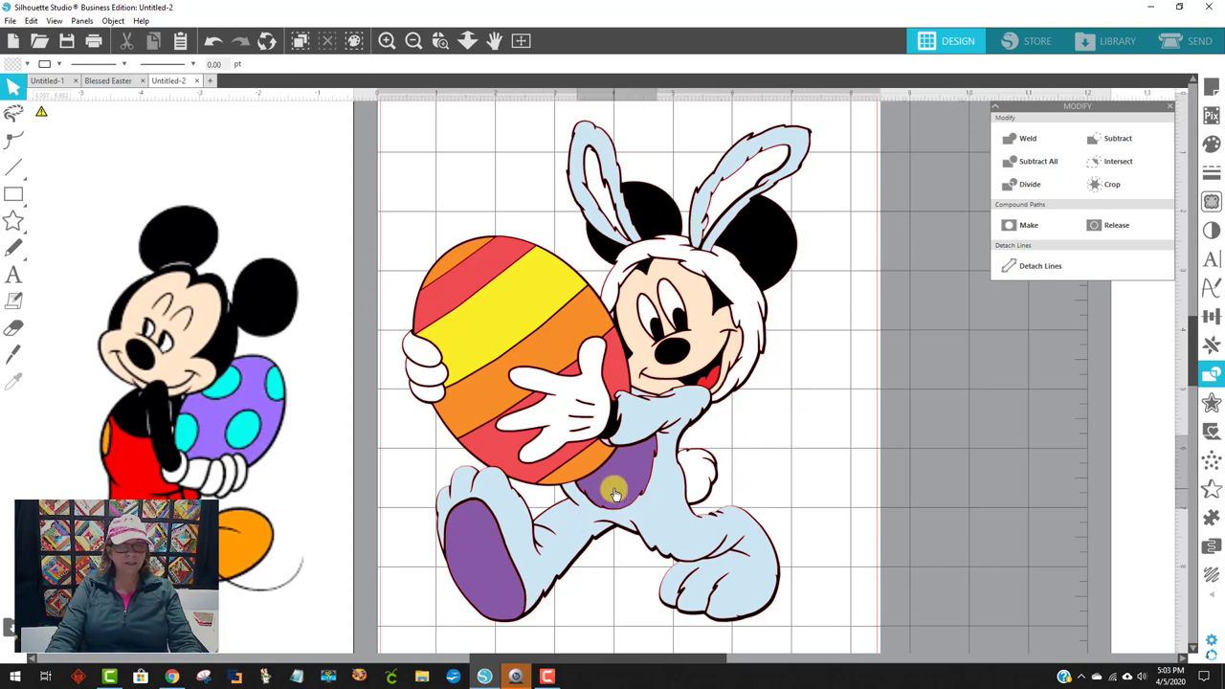
click(13, 67)
click(46, 90)
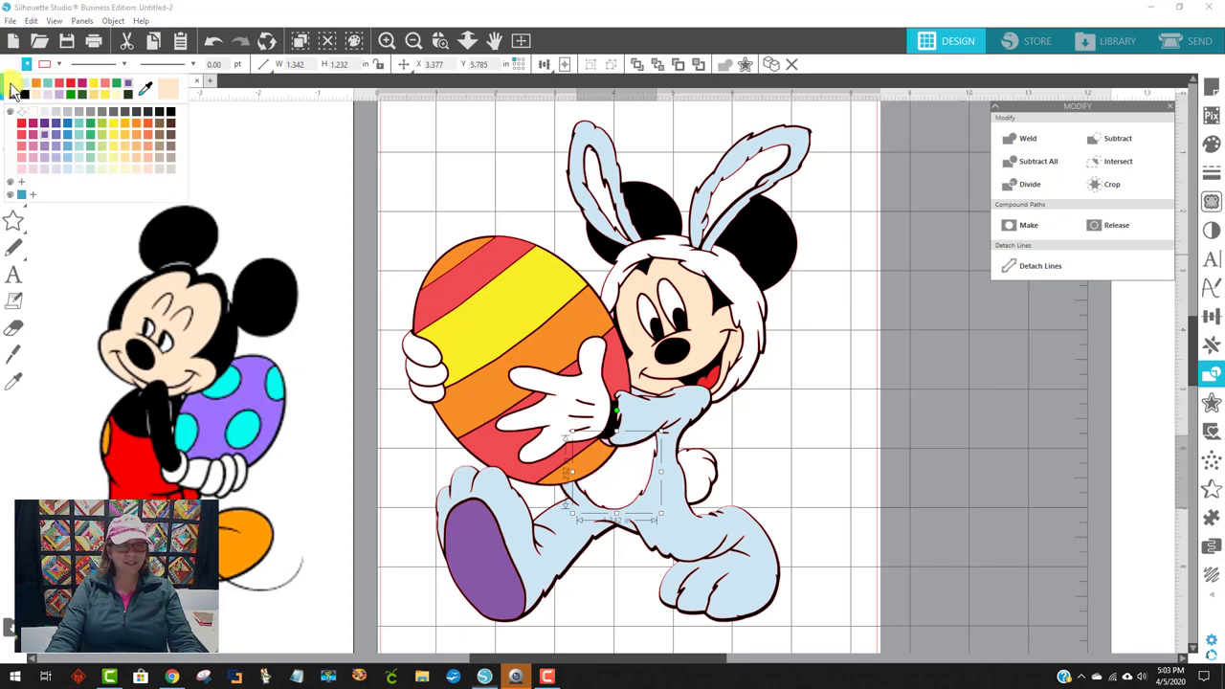
click(476, 561)
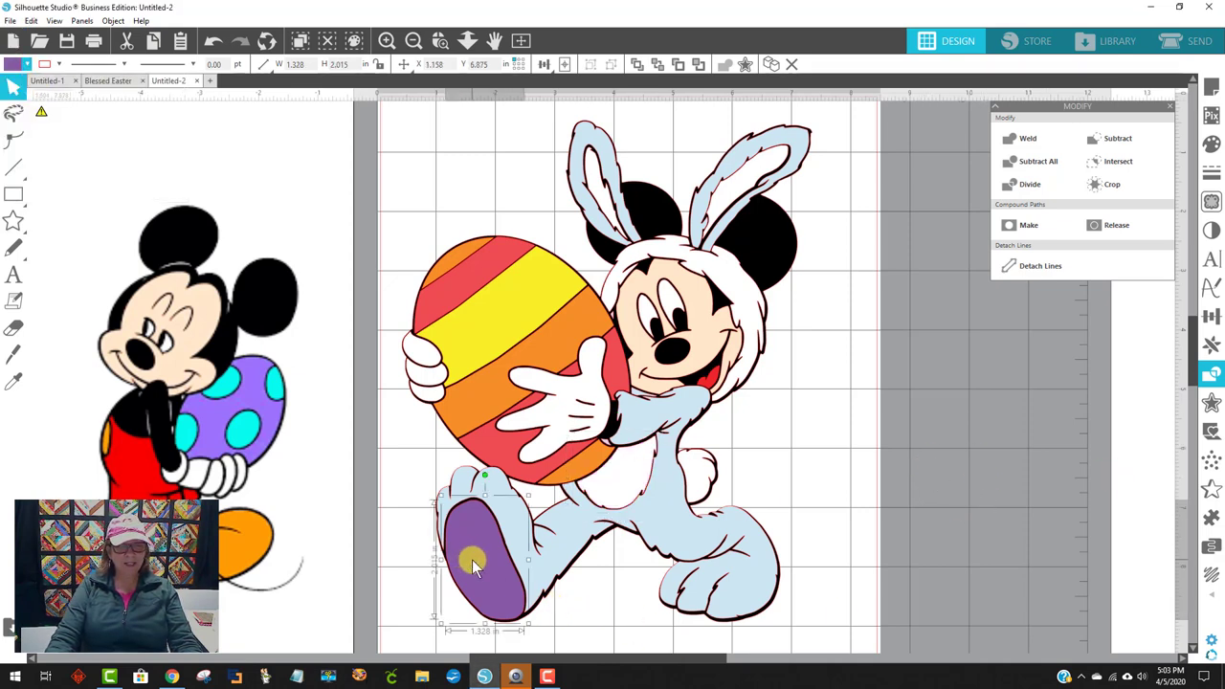
click(12, 67)
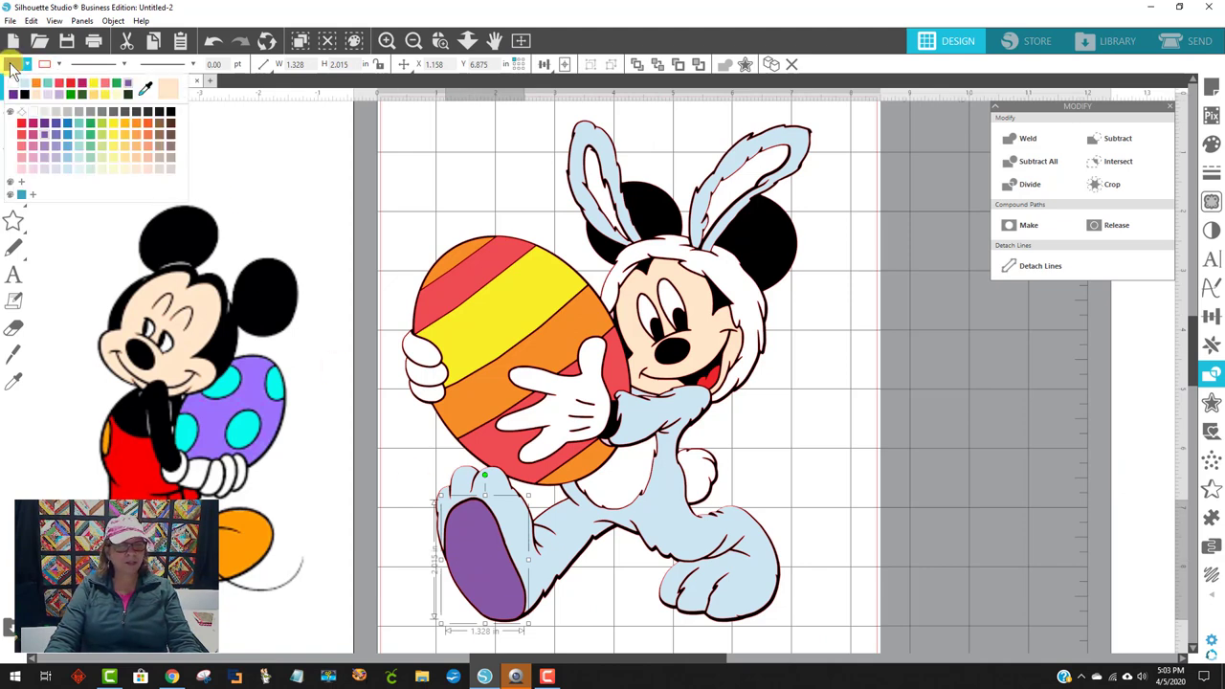
click(64, 133)
click(847, 493)
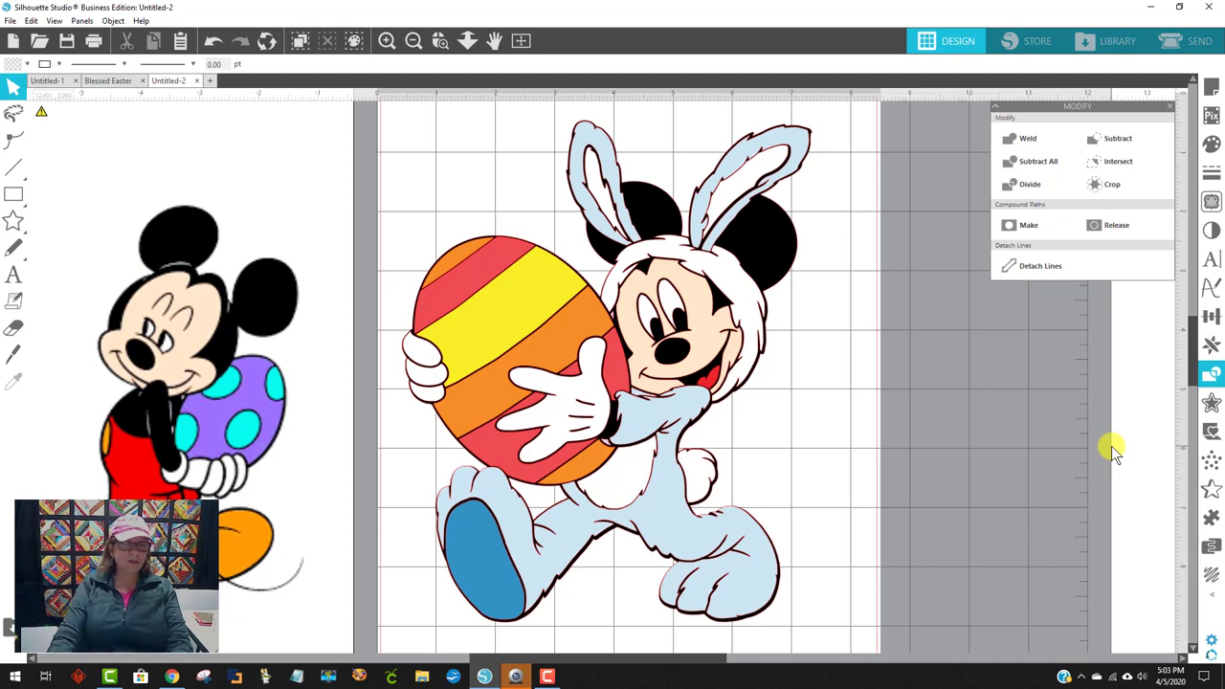
- Fill the egg's top stripe and lower red stripes bright red
click(474, 284)
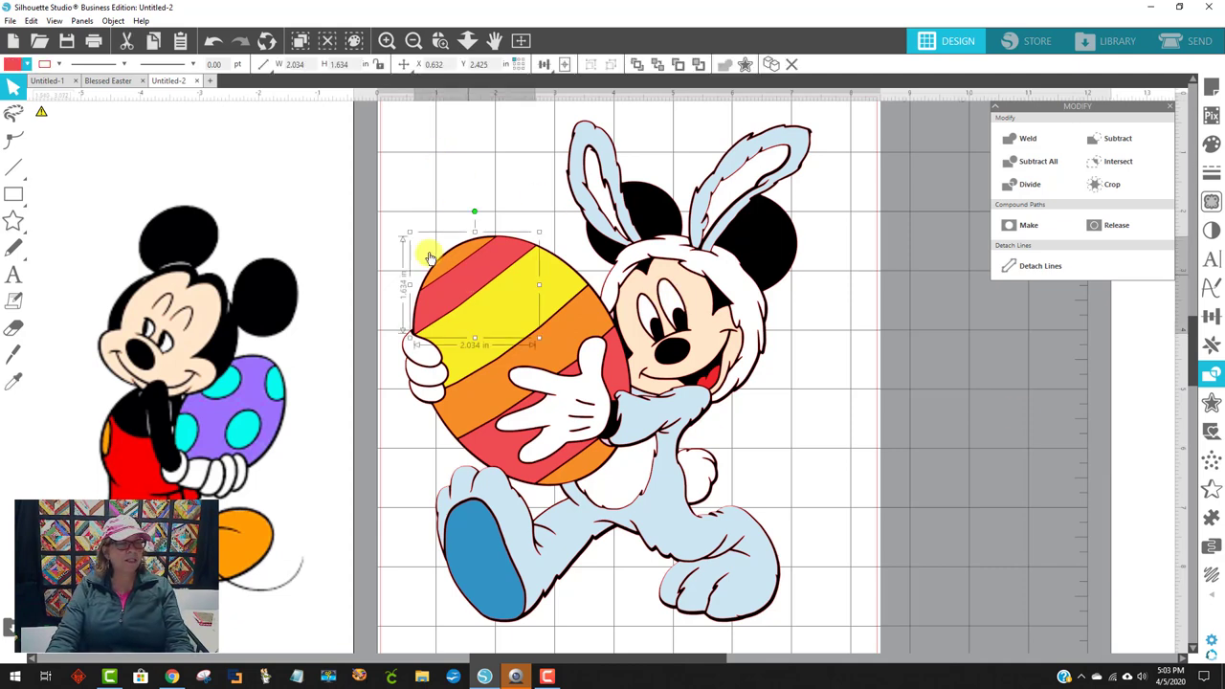
click(14, 63)
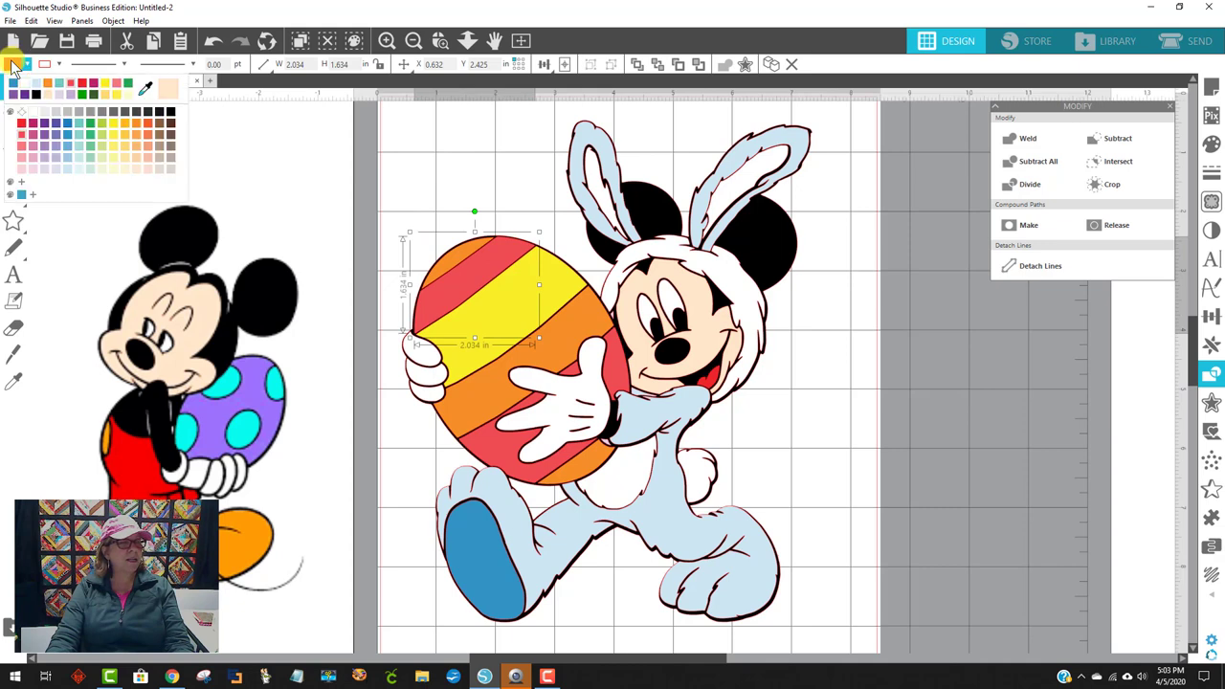
click(21, 126)
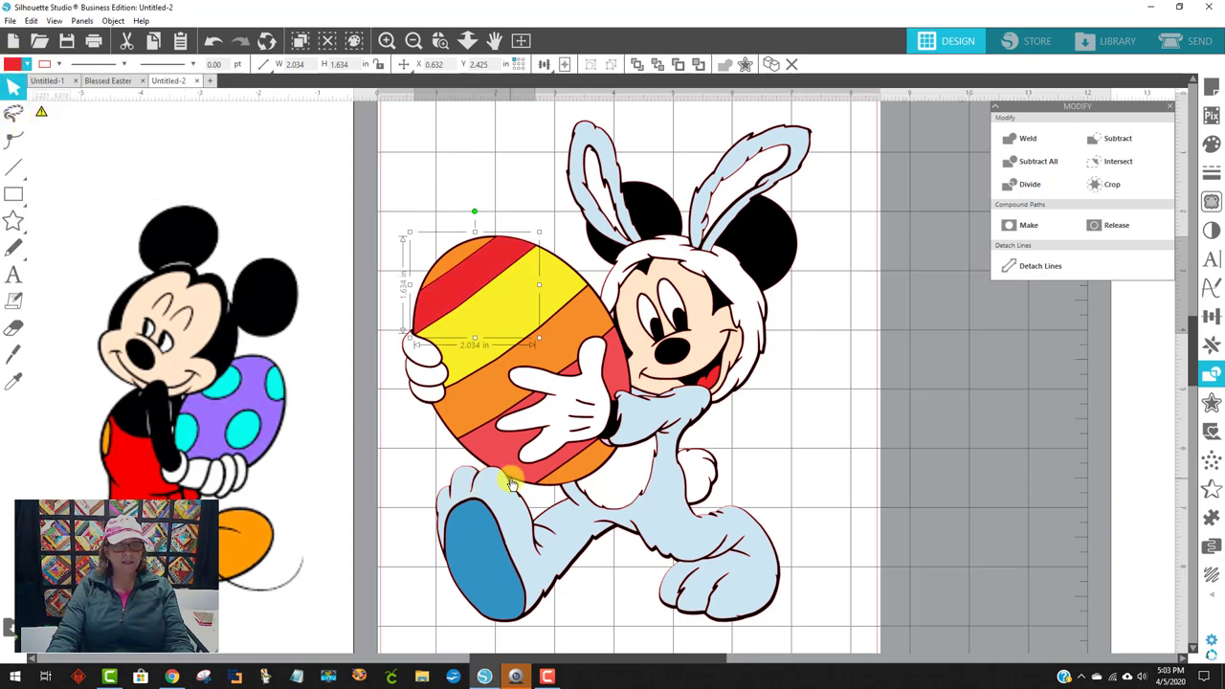
click(584, 422)
click(572, 367)
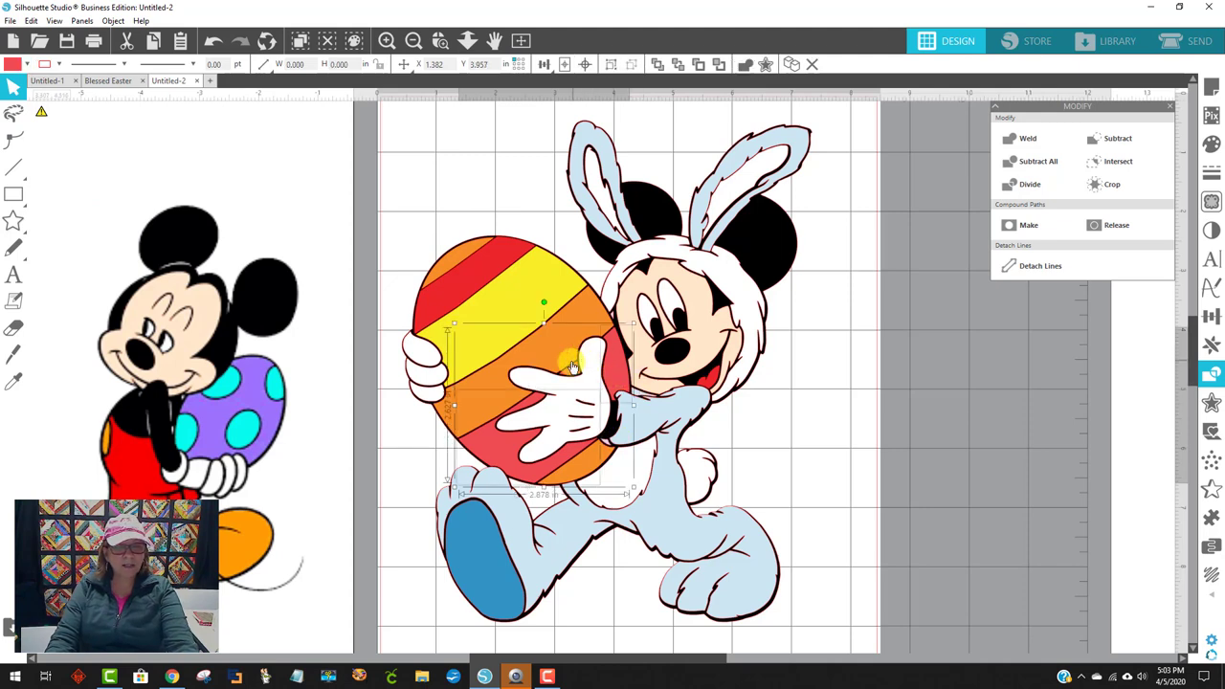
click(14, 65)
click(14, 88)
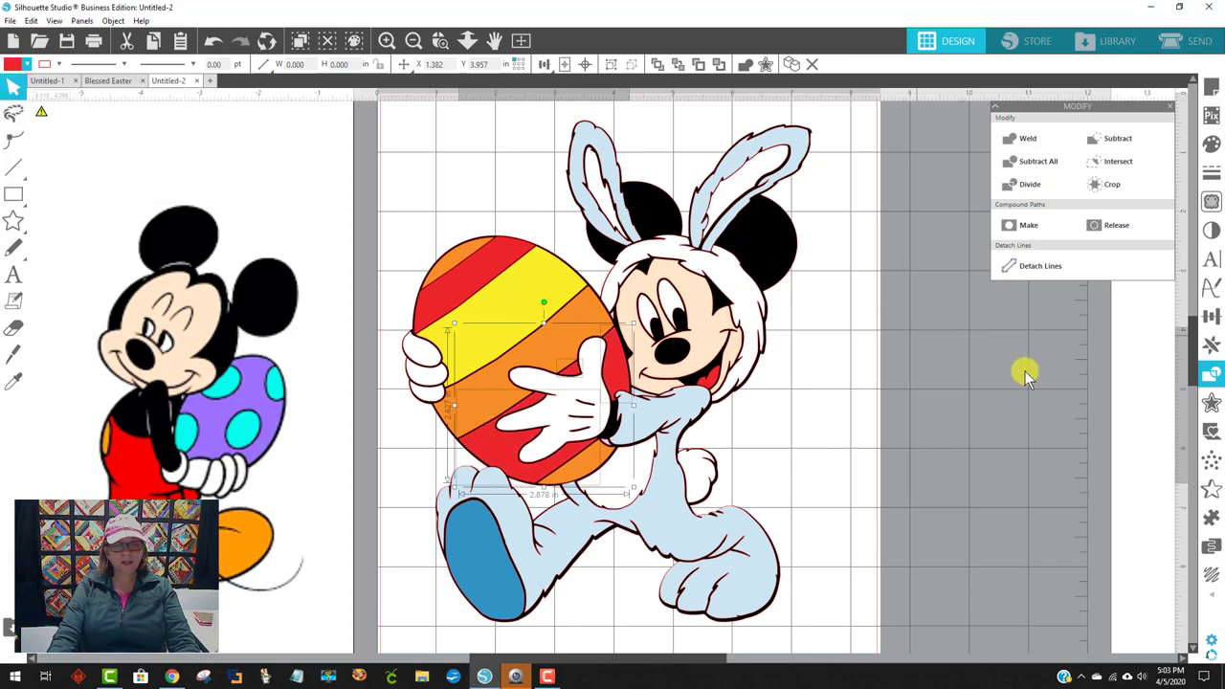
click(968, 430)
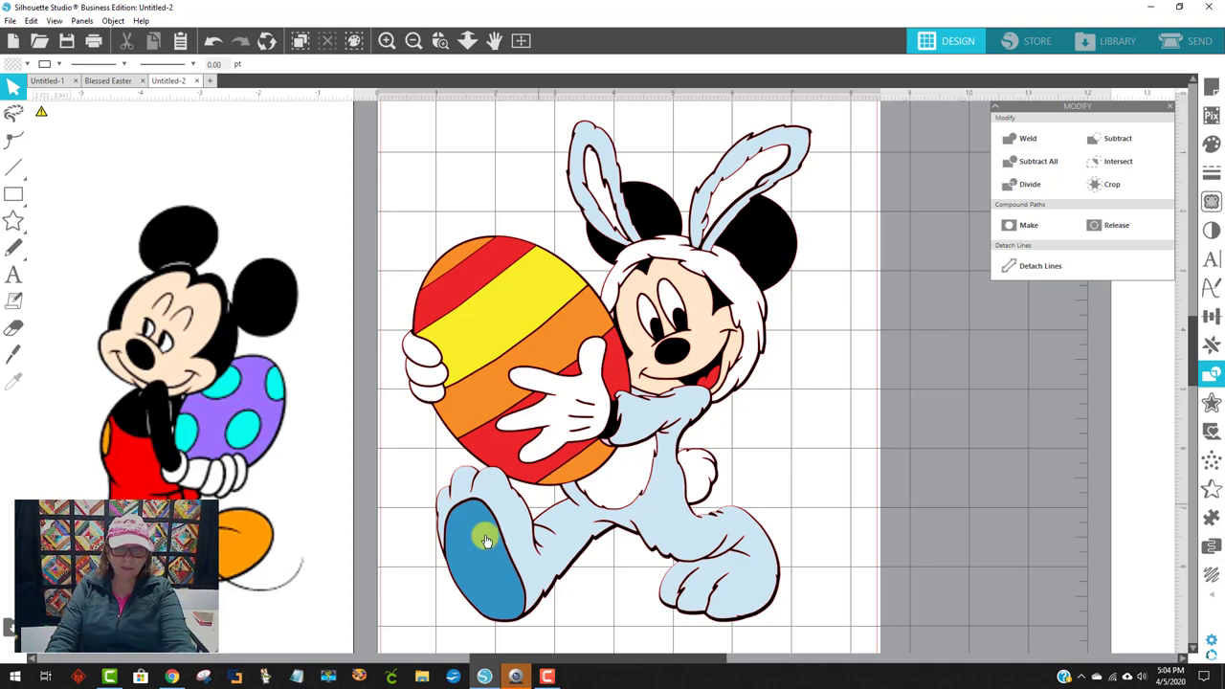
click(1099, 138)
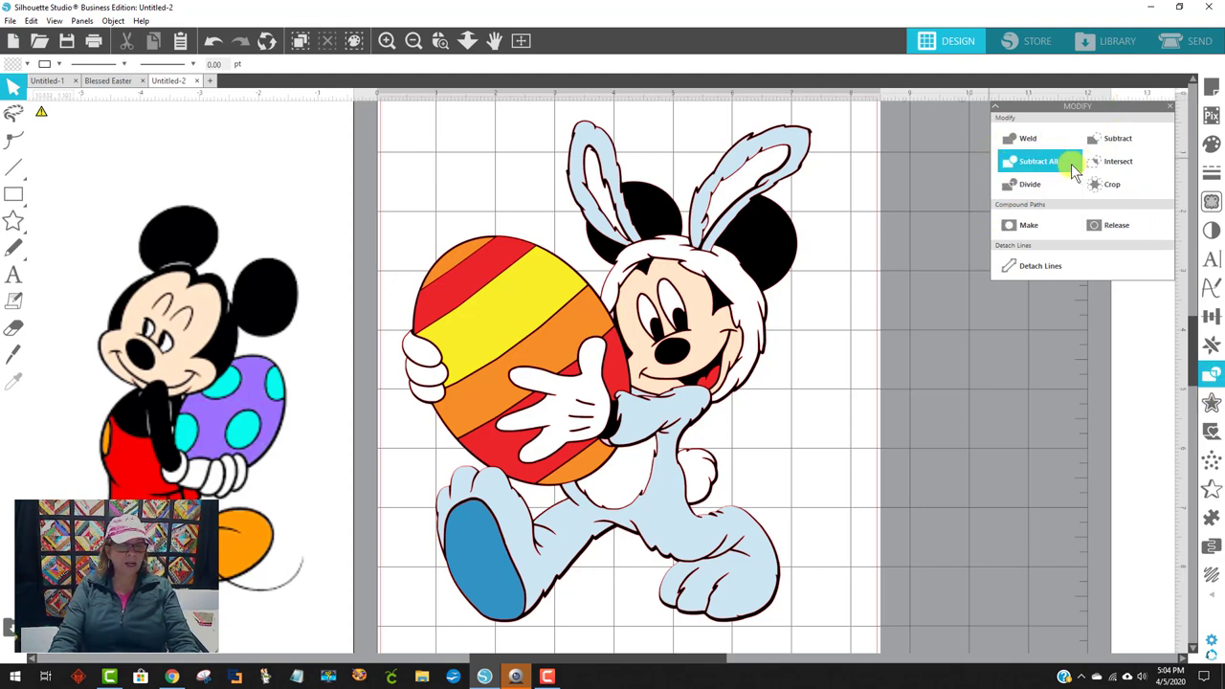
- Delete the extra Mickey copy on the left and close the Modify panel
click(134, 352)
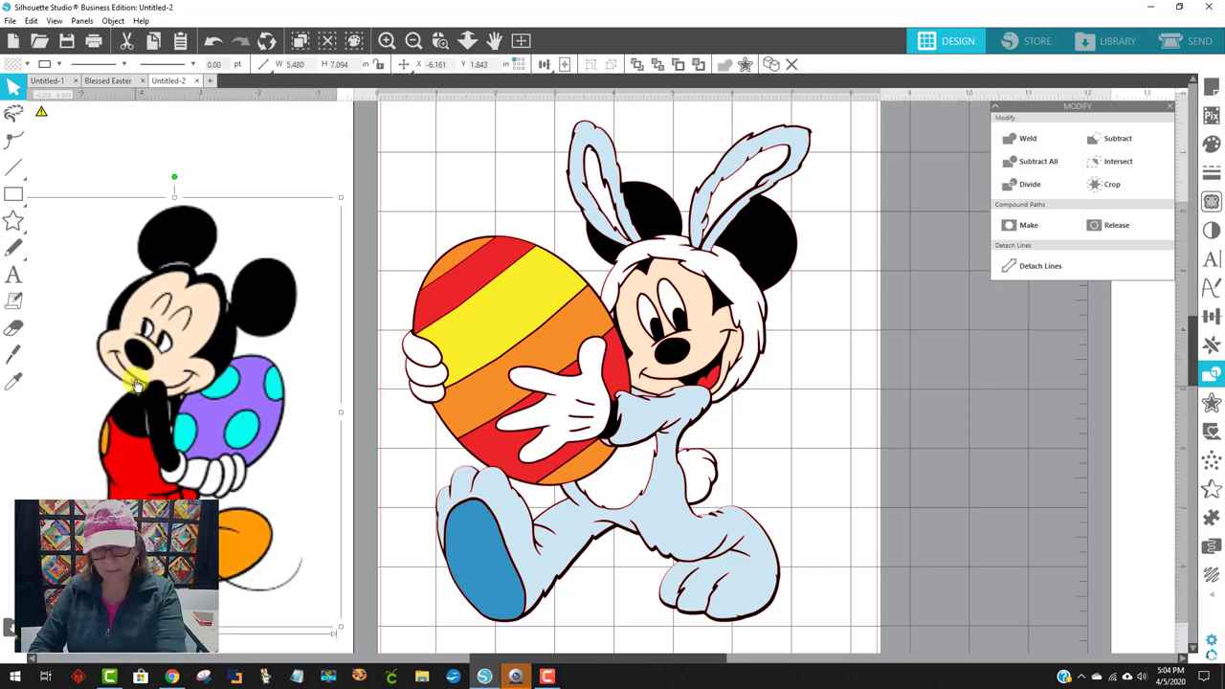
key(Delete)
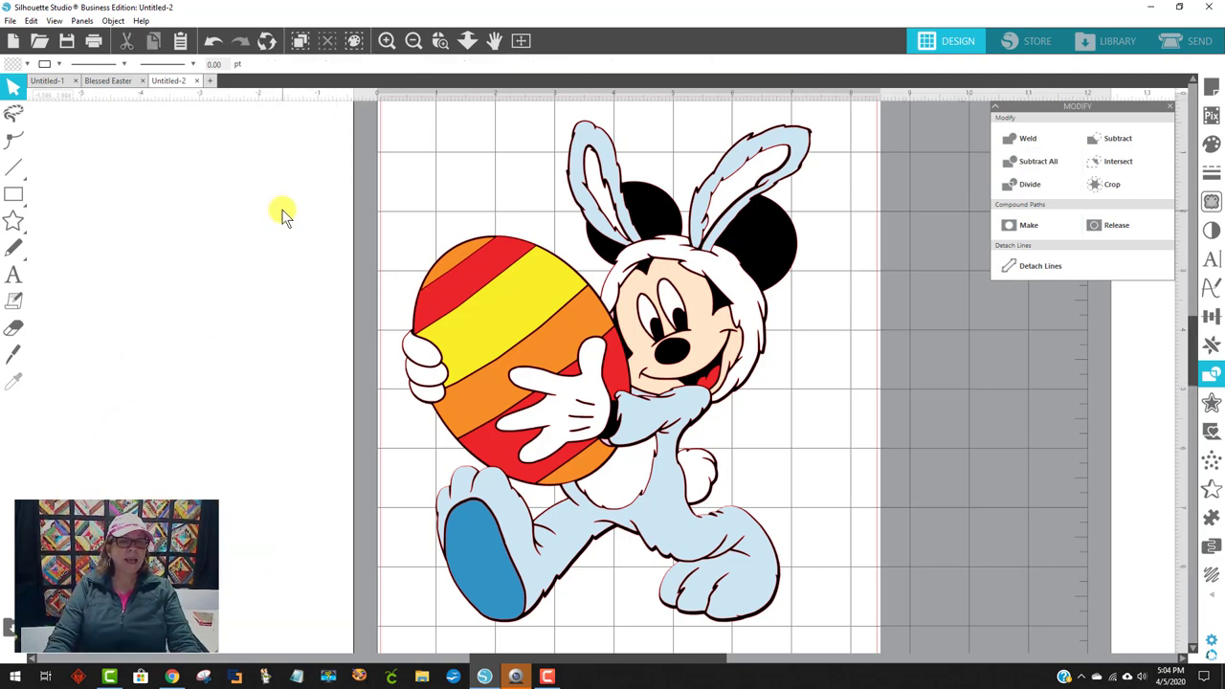
click(1170, 106)
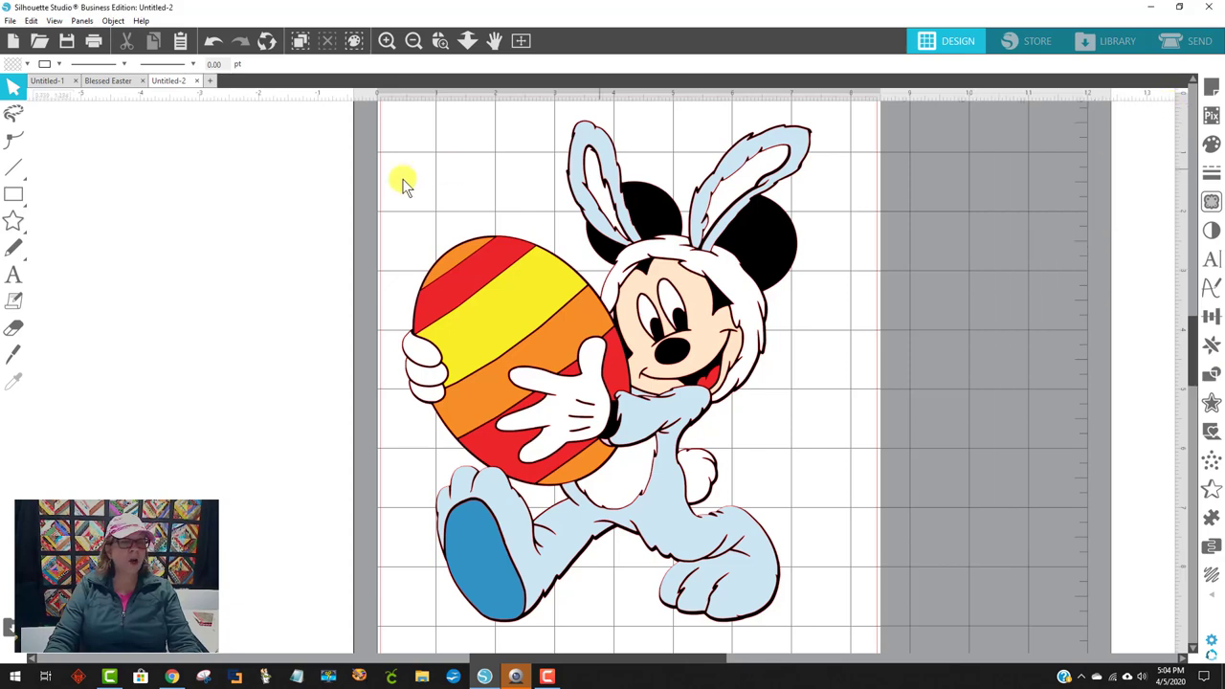
- List fill colours in Select by Color and check the yellow, black, blue and light-blue shapes
click(357, 43)
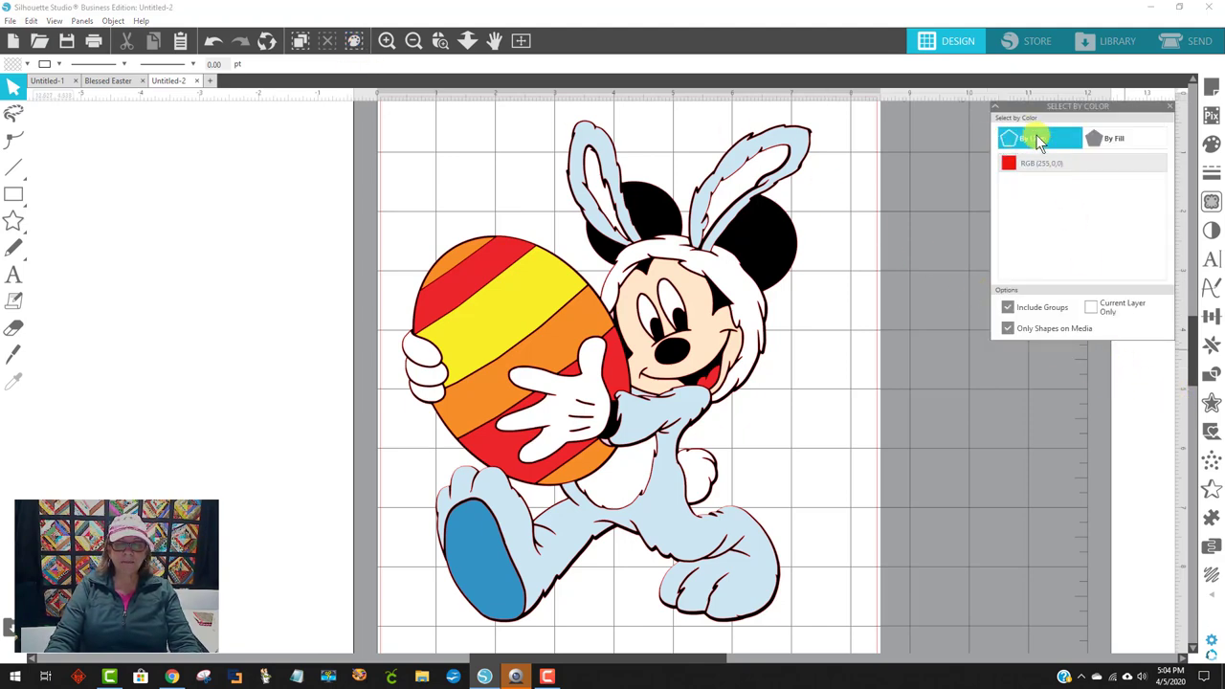
click(1123, 142)
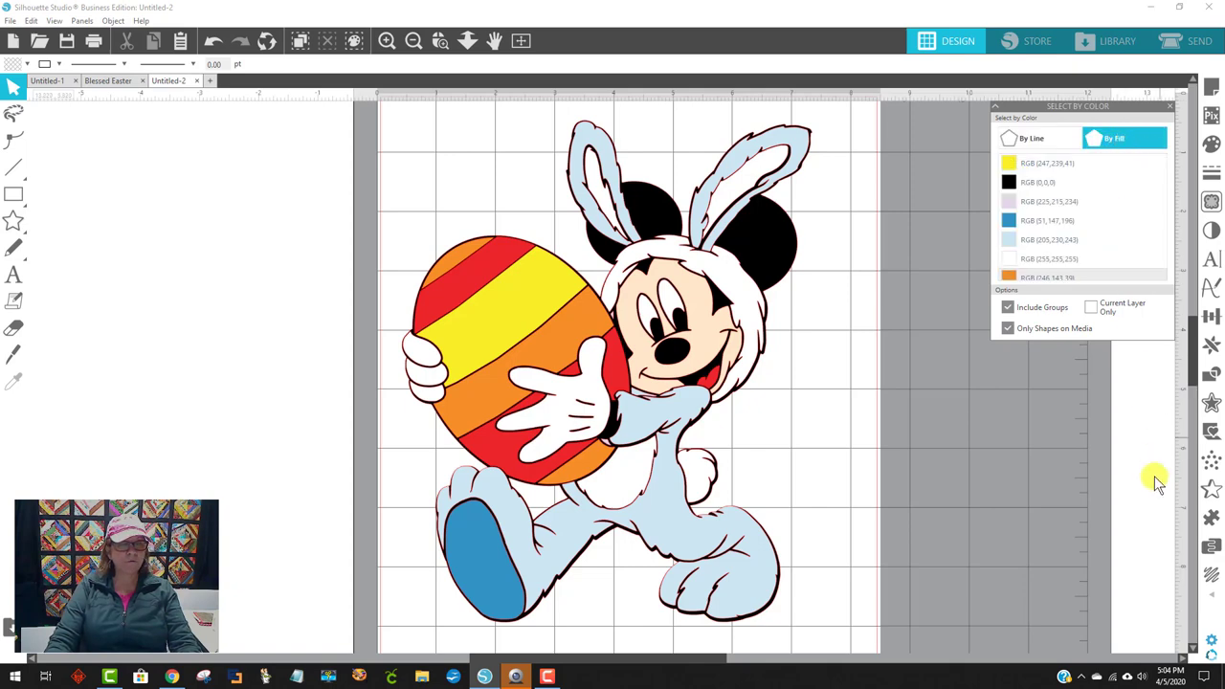
click(1025, 165)
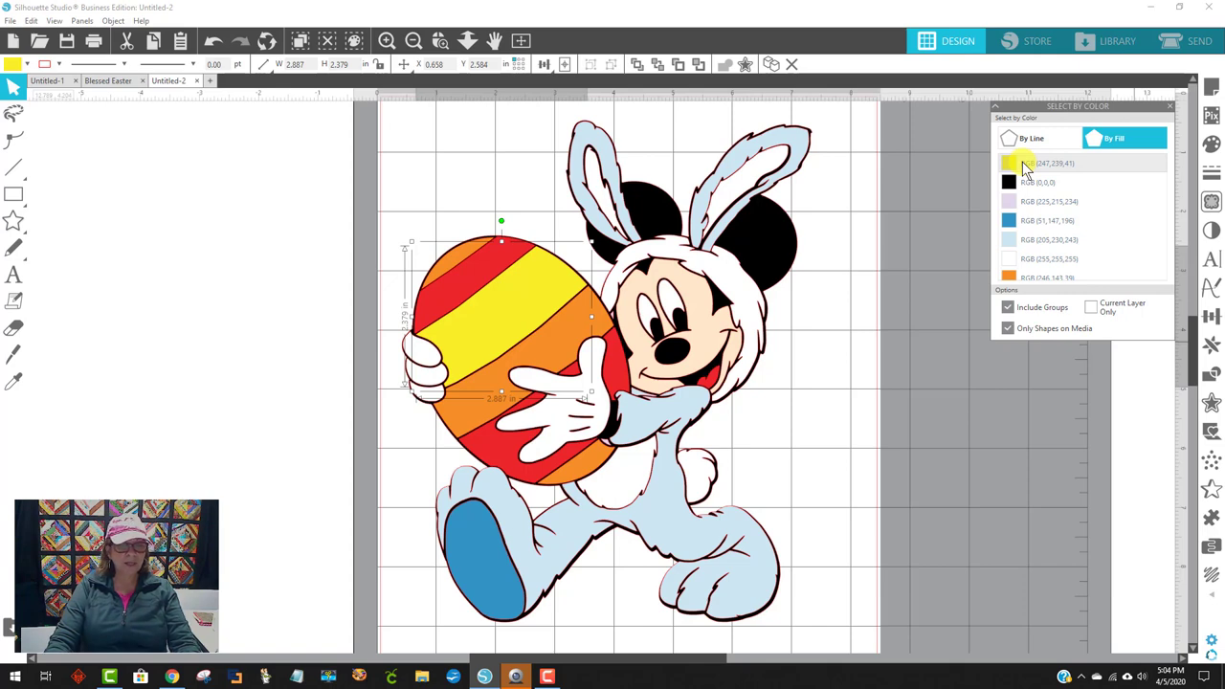
click(1038, 185)
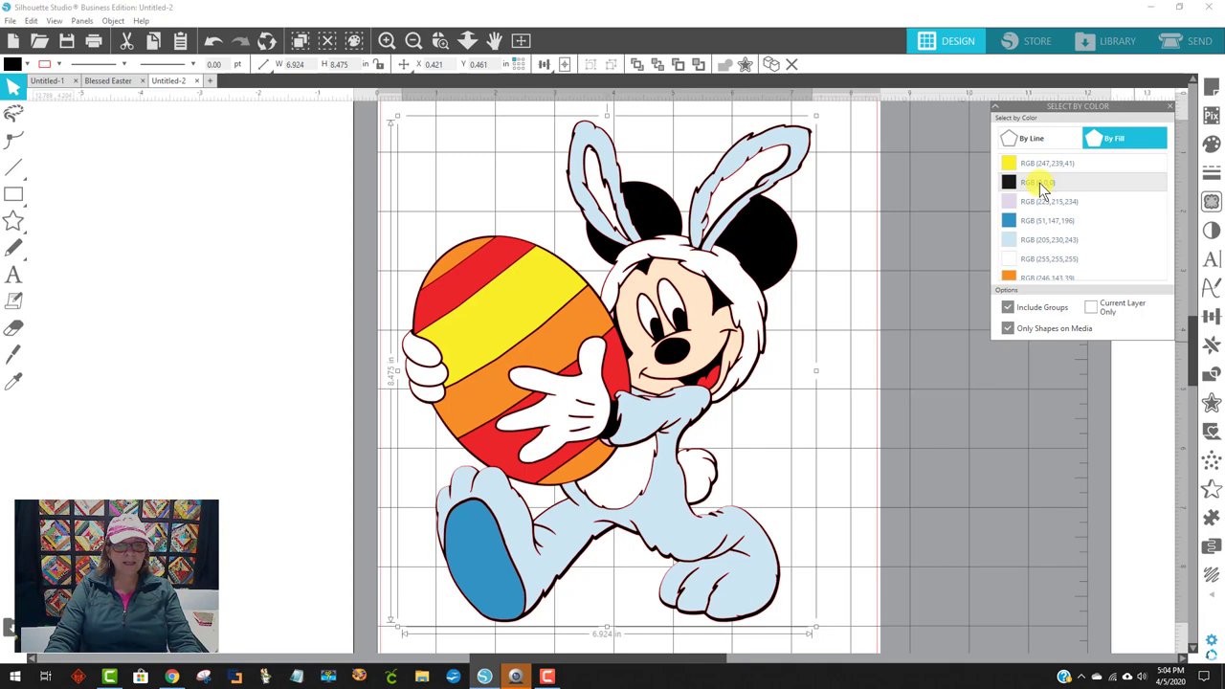
drag(757, 237, 442, 248)
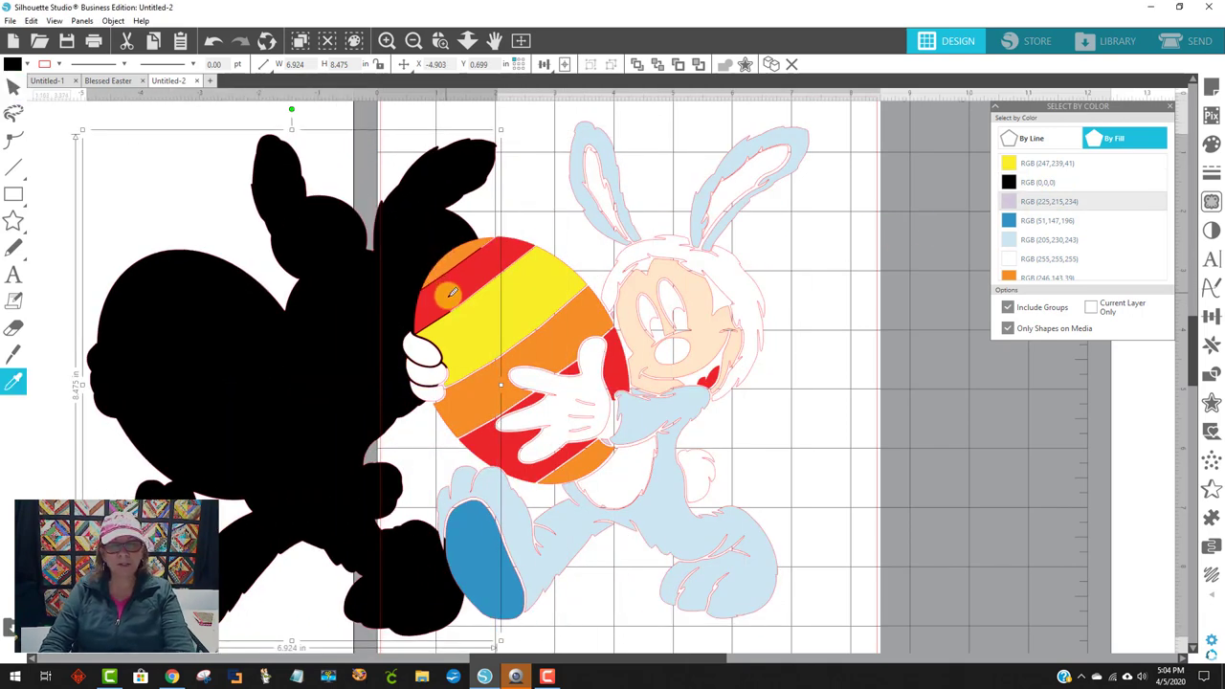
key(ctrl+z)
click(1042, 220)
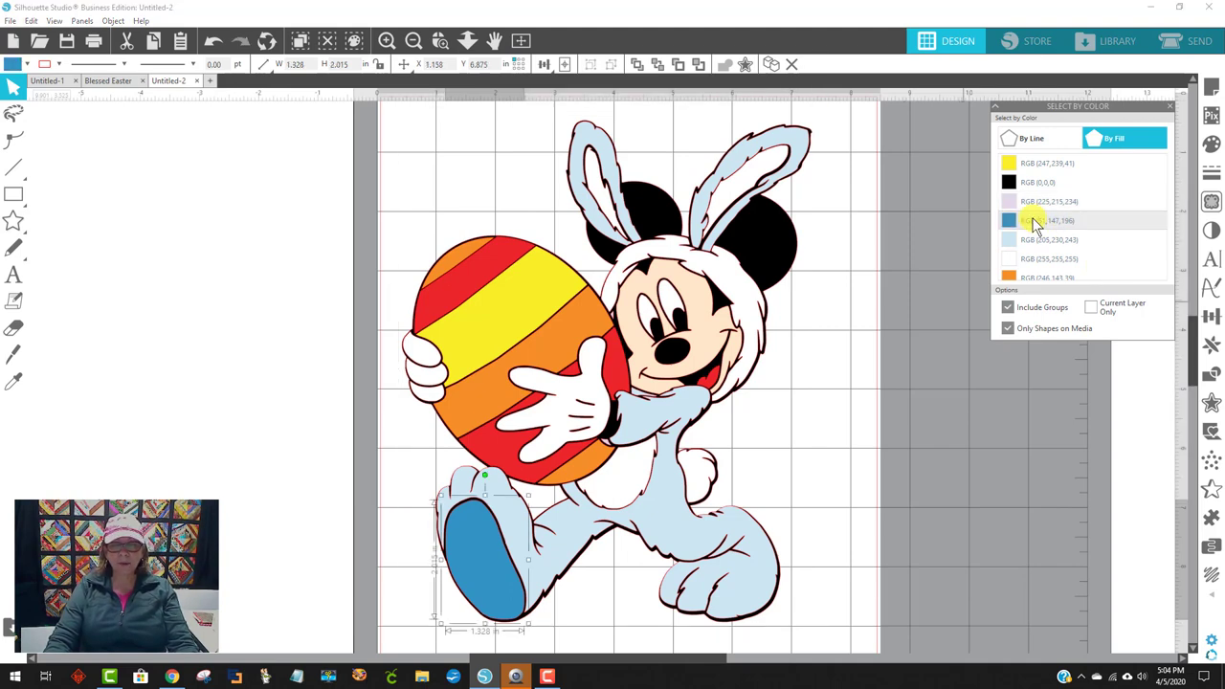
click(1054, 241)
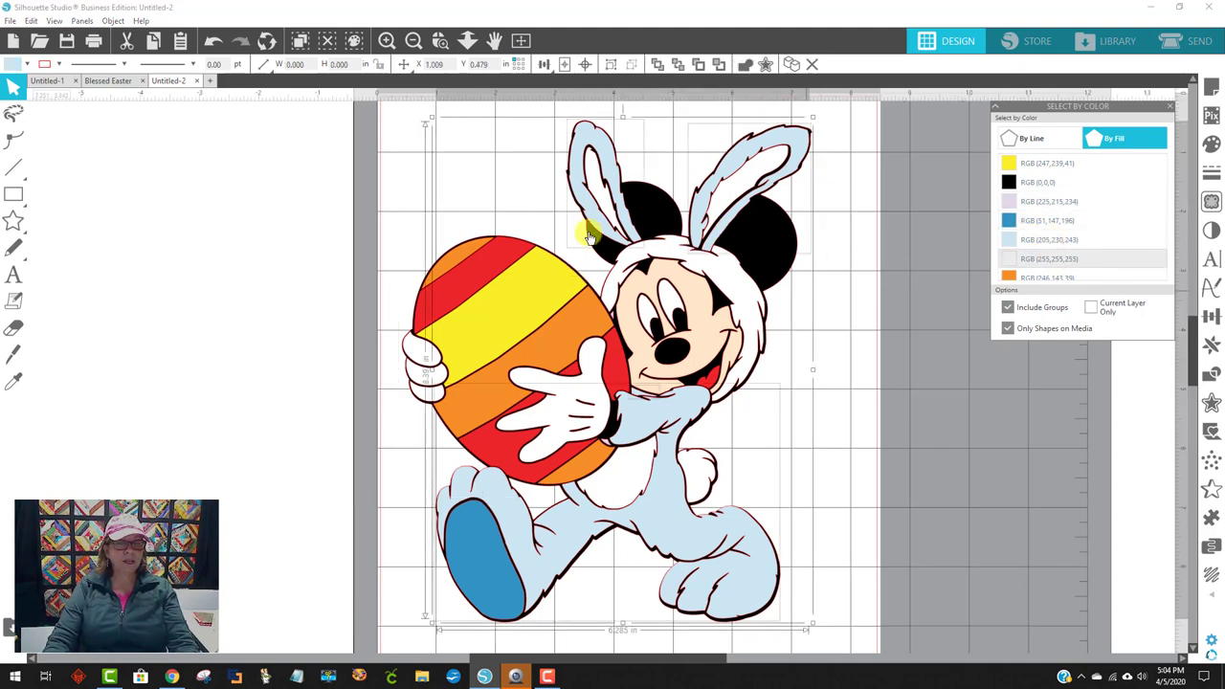
- Combine the light-blue suit pieces into one compound path and drag it off the page left
click(113, 21)
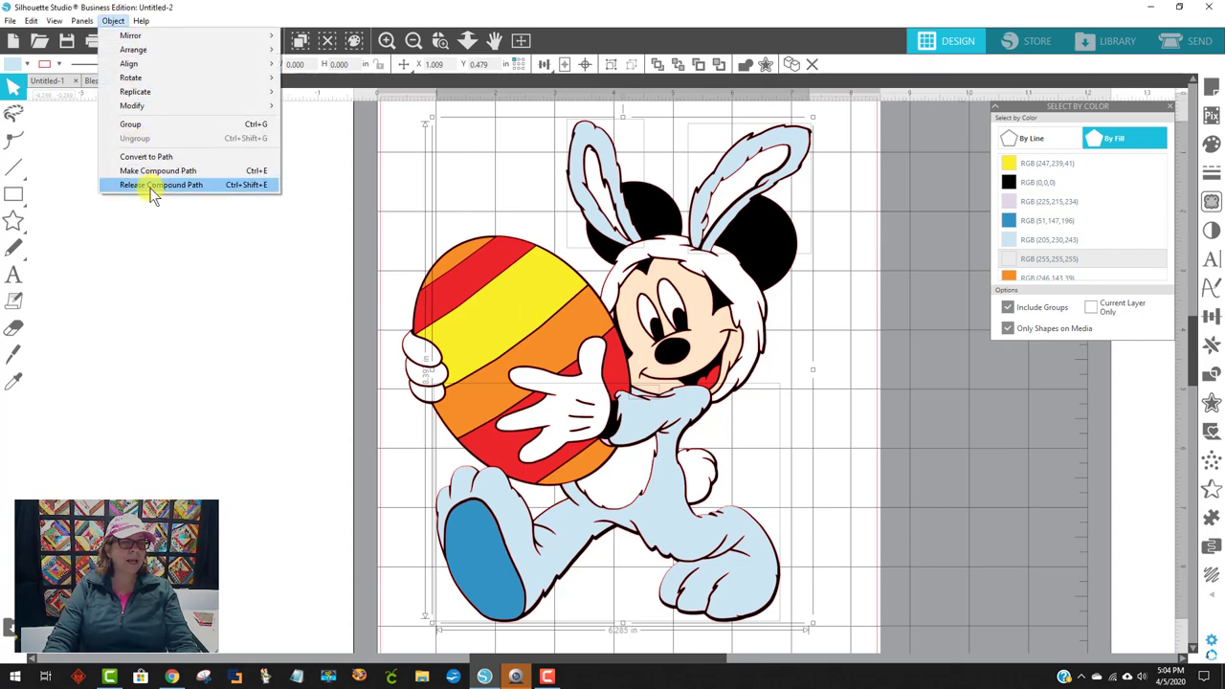
click(110, 334)
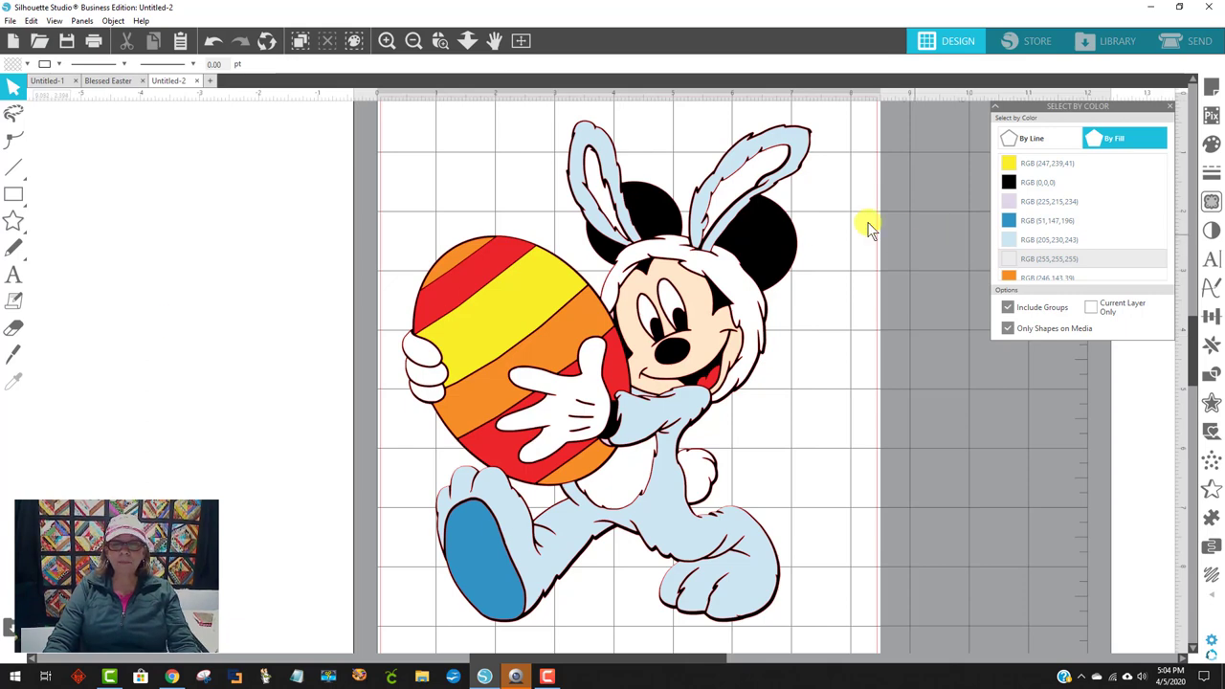
drag(587, 139, 310, 147)
drag(718, 174, 701, 143)
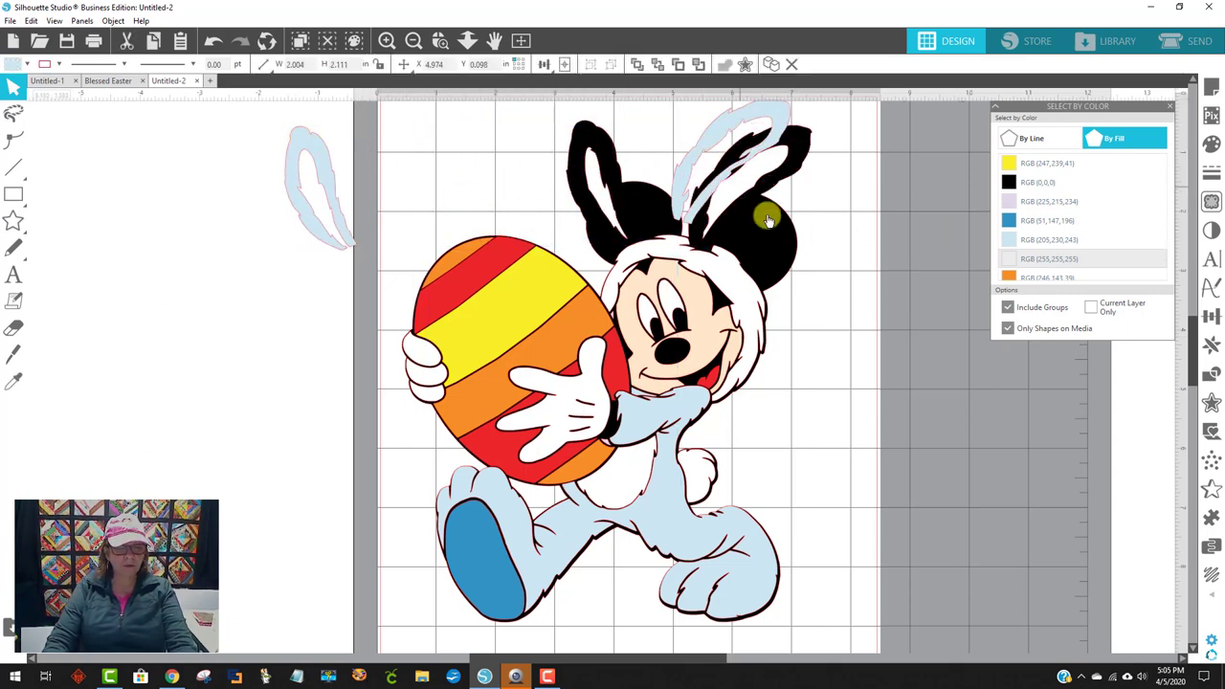
key(ctrl+z)
key(ctrl+z)
key(ctrl+z)
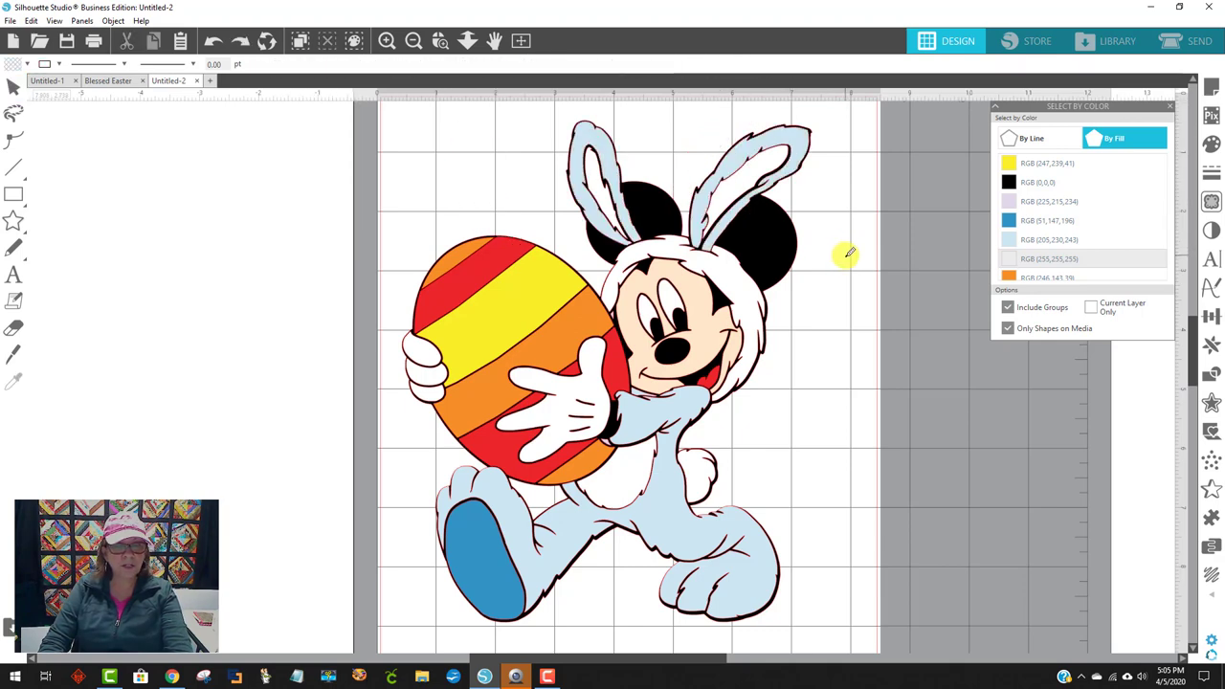
key(Escape)
click(1034, 239)
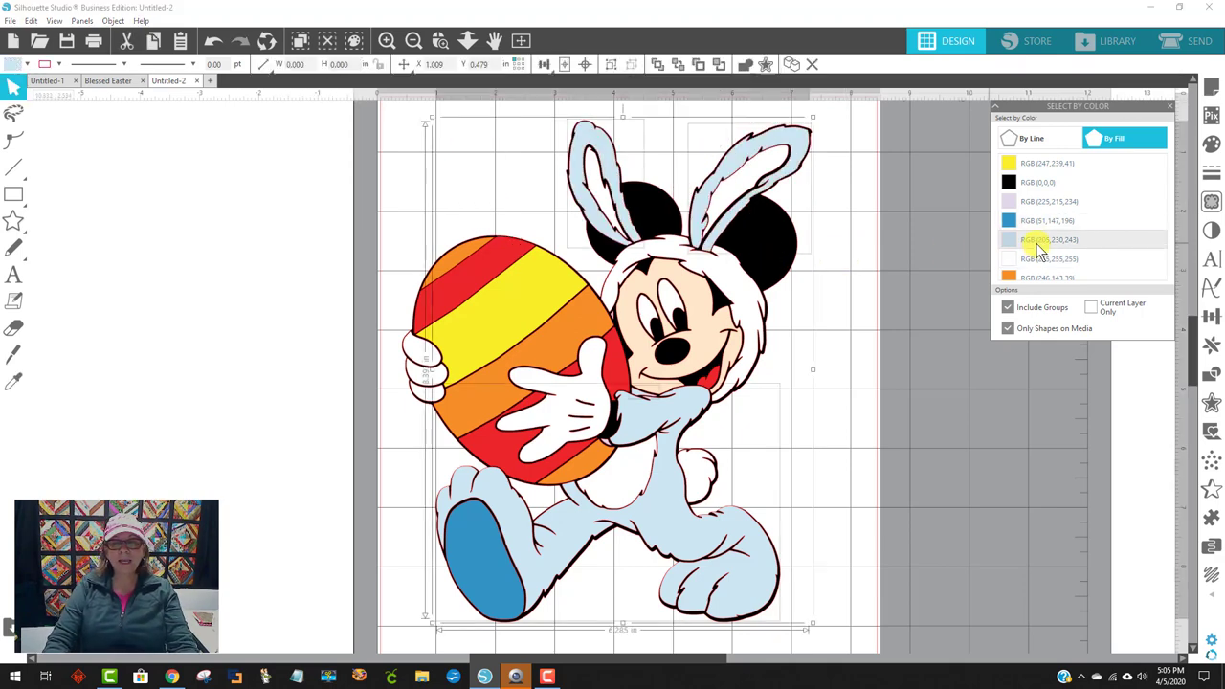
click(104, 21)
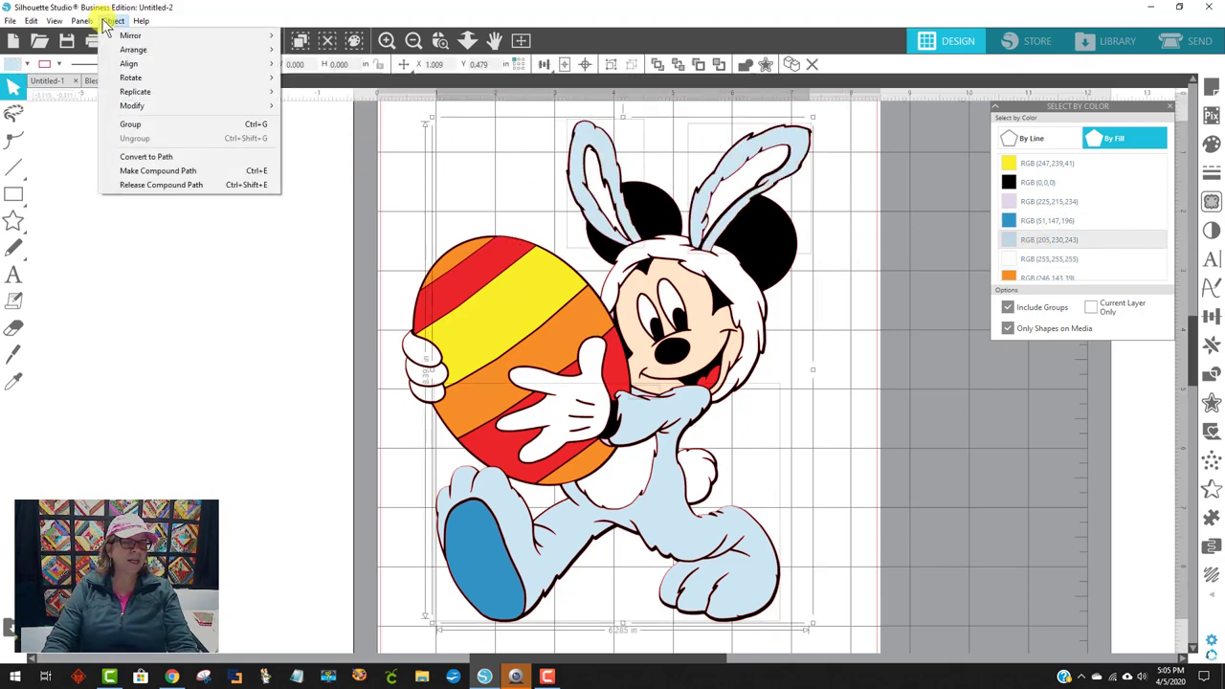
click(170, 172)
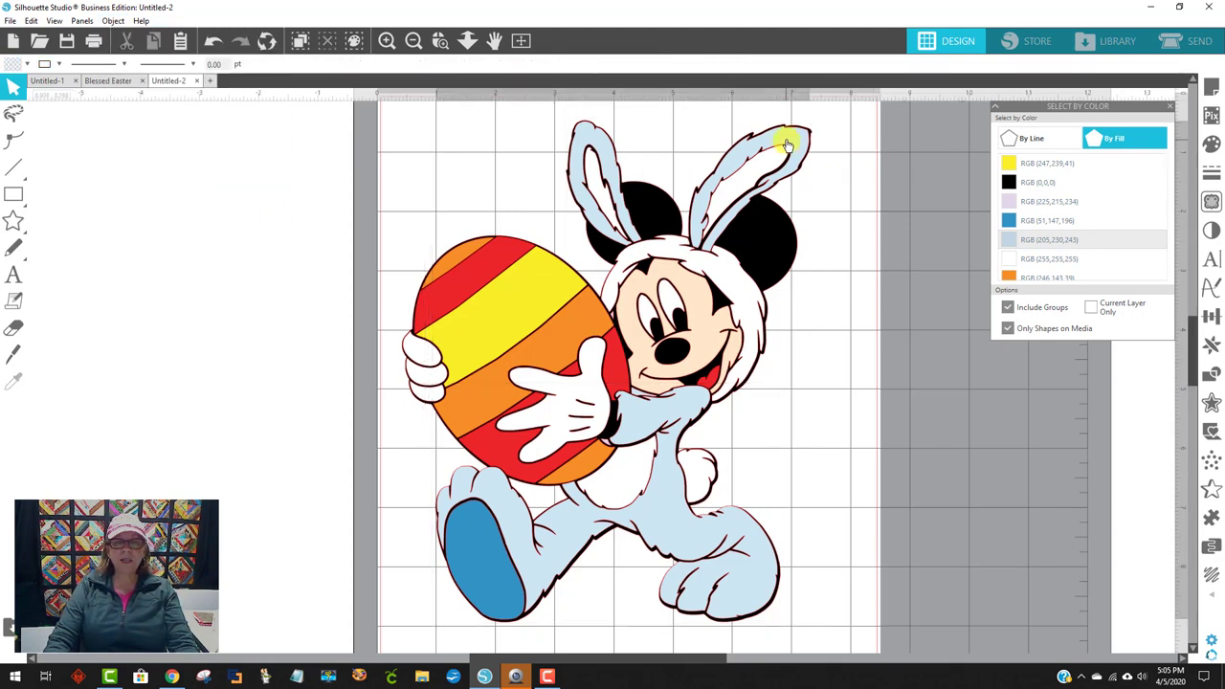
drag(771, 139, 265, 161)
- Make the white pieces one compound path and move it off the page to the left
click(1051, 266)
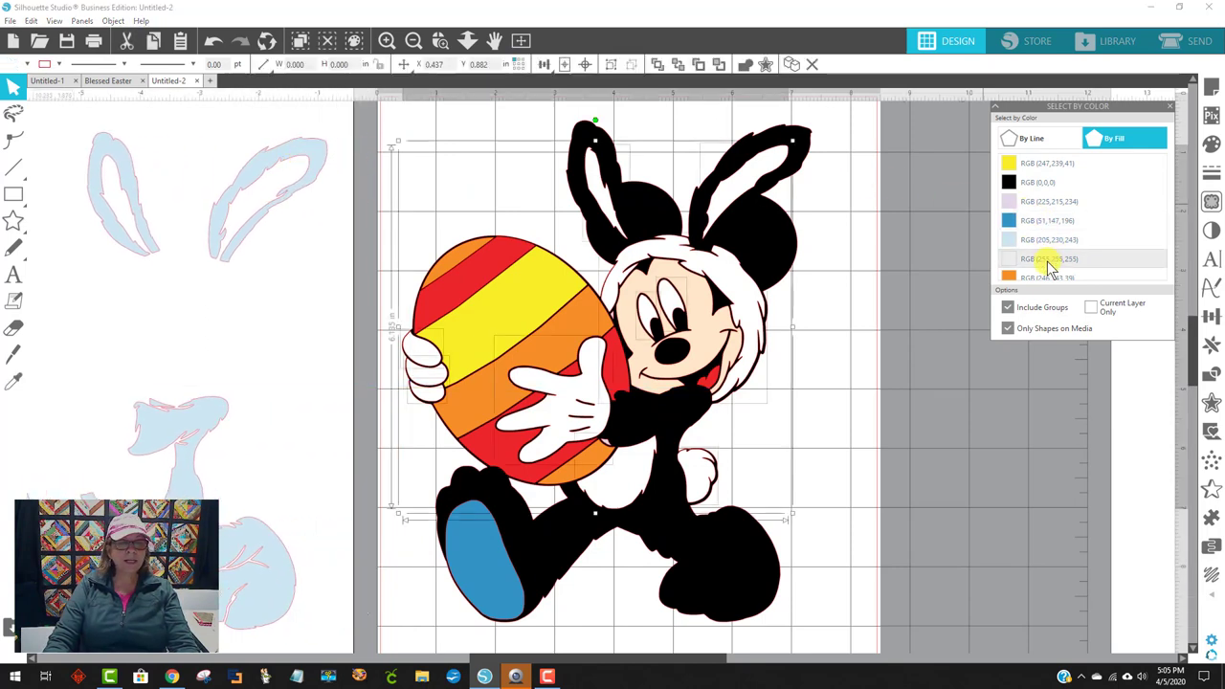
click(113, 20)
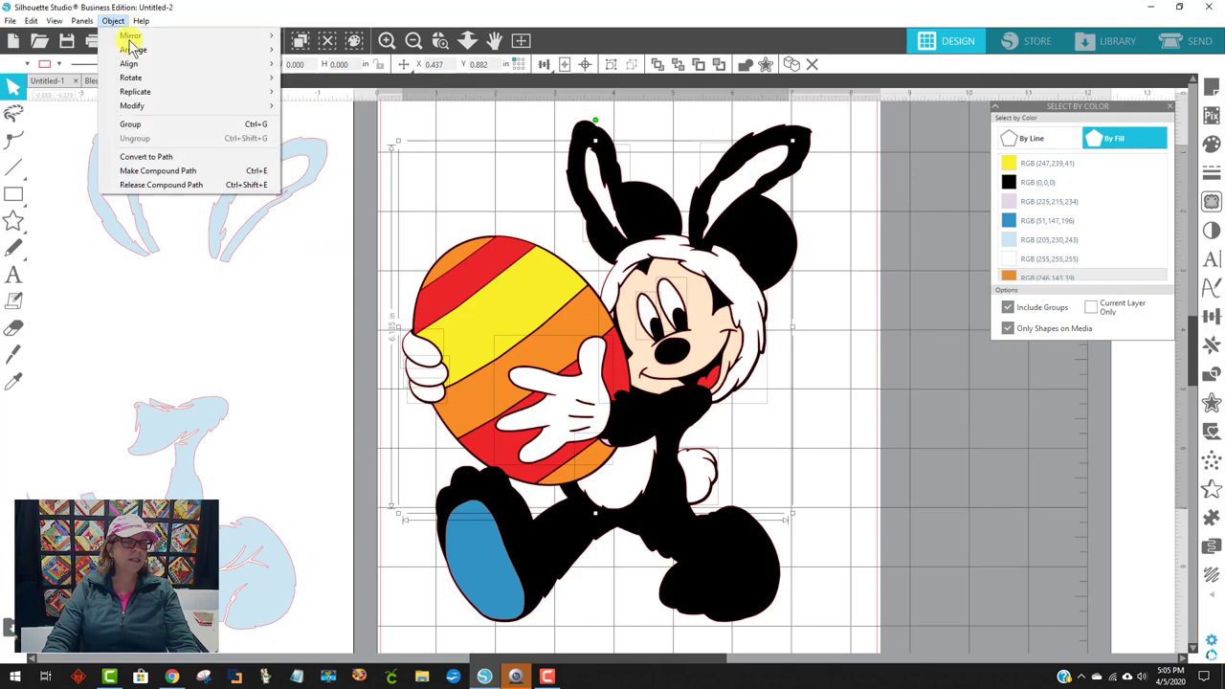
click(158, 169)
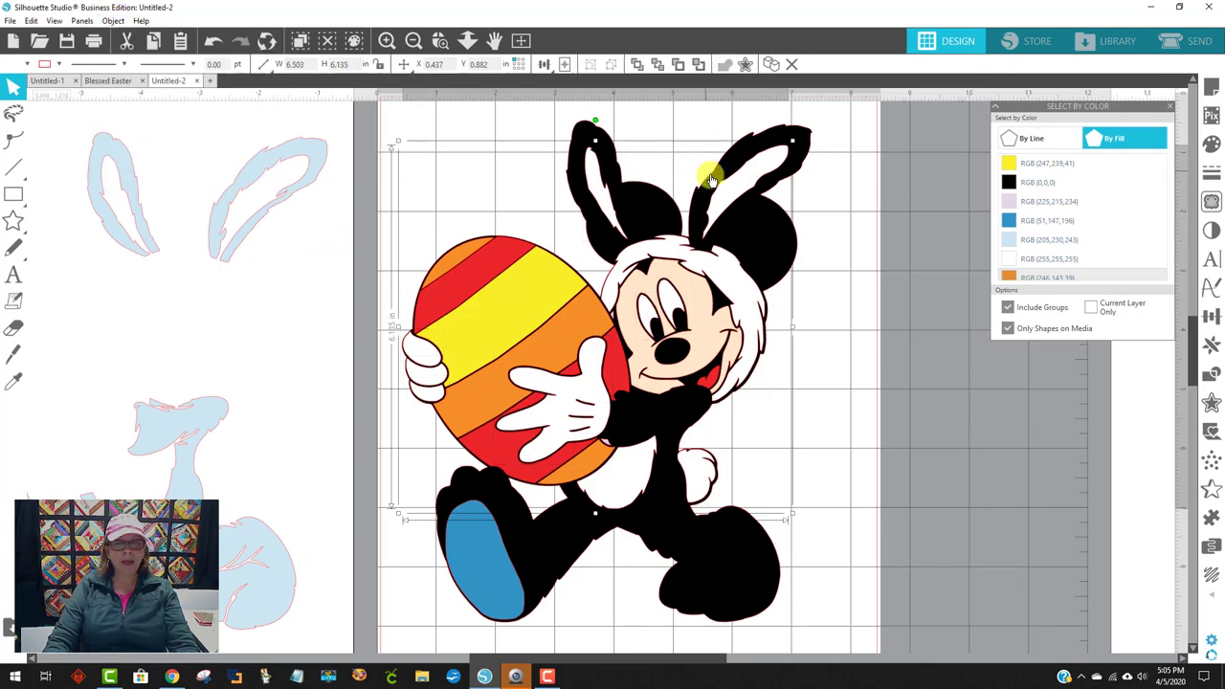
drag(705, 197, 236, 169)
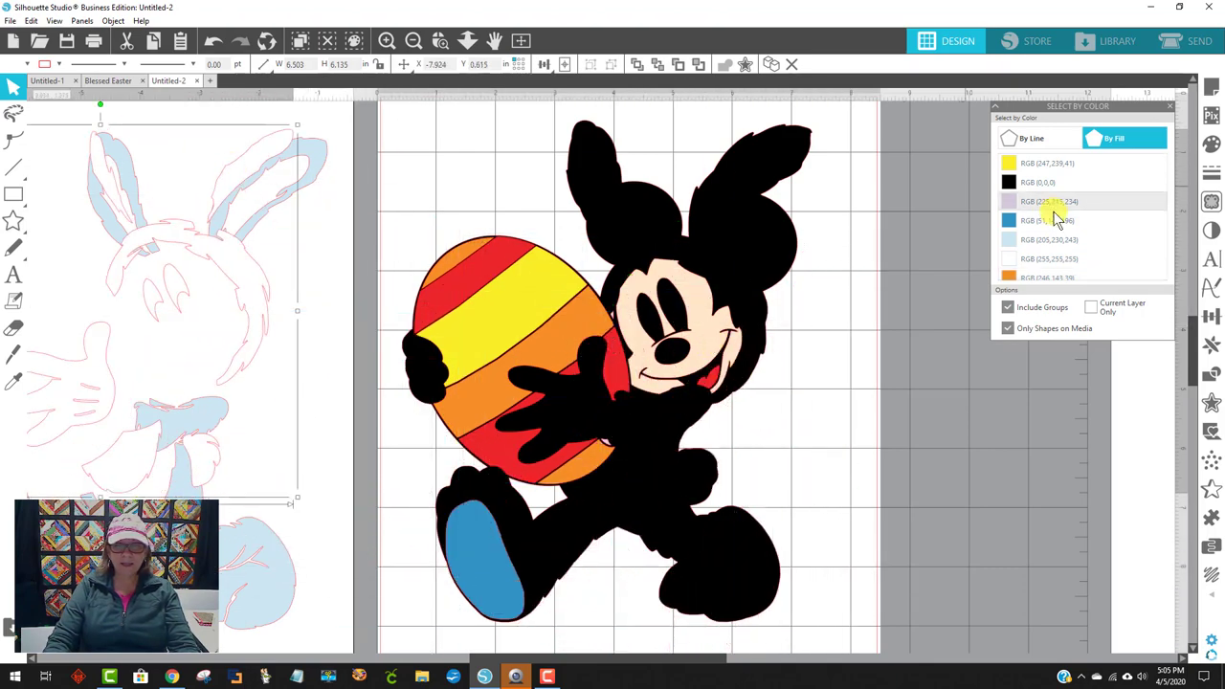
scroll(1054, 225, down, 2)
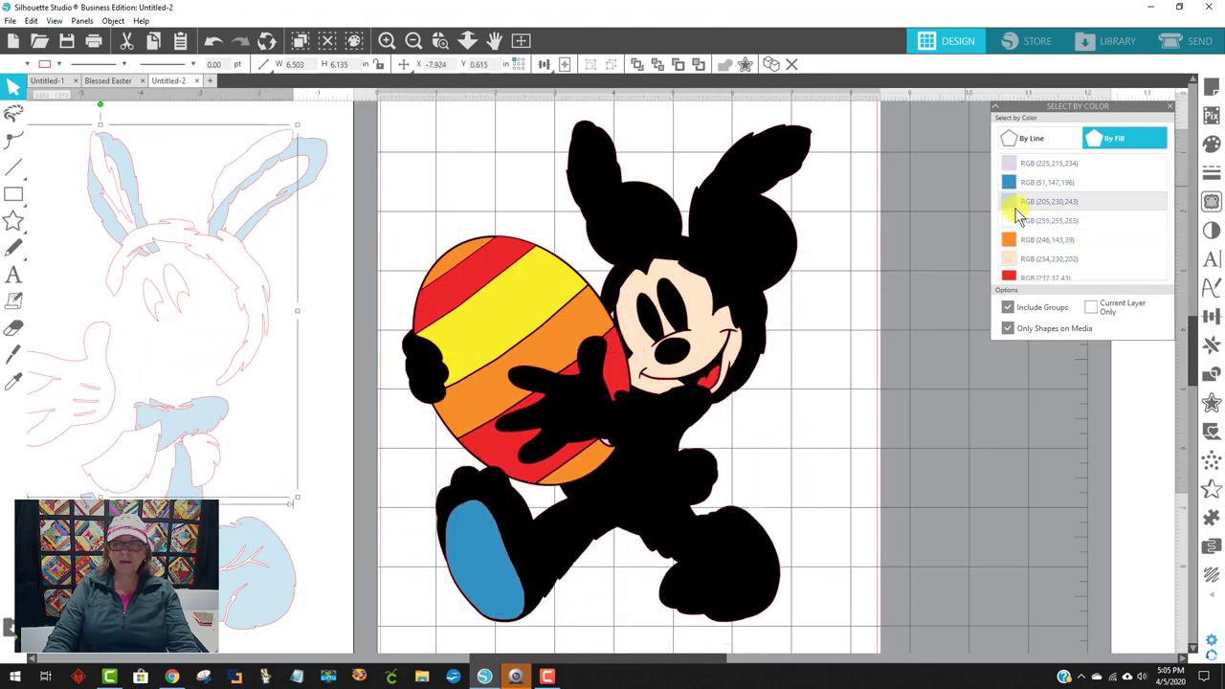
- Turn the orange egg stripes into one compound path and move it off the mat left
click(1044, 245)
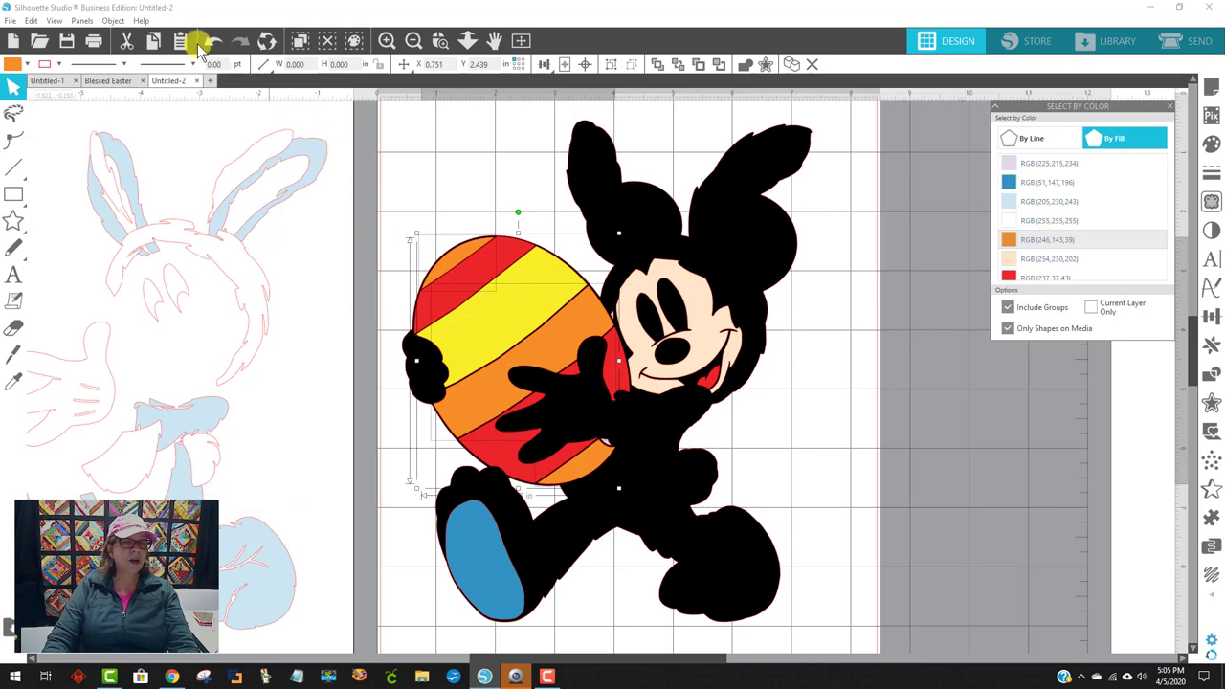
click(113, 21)
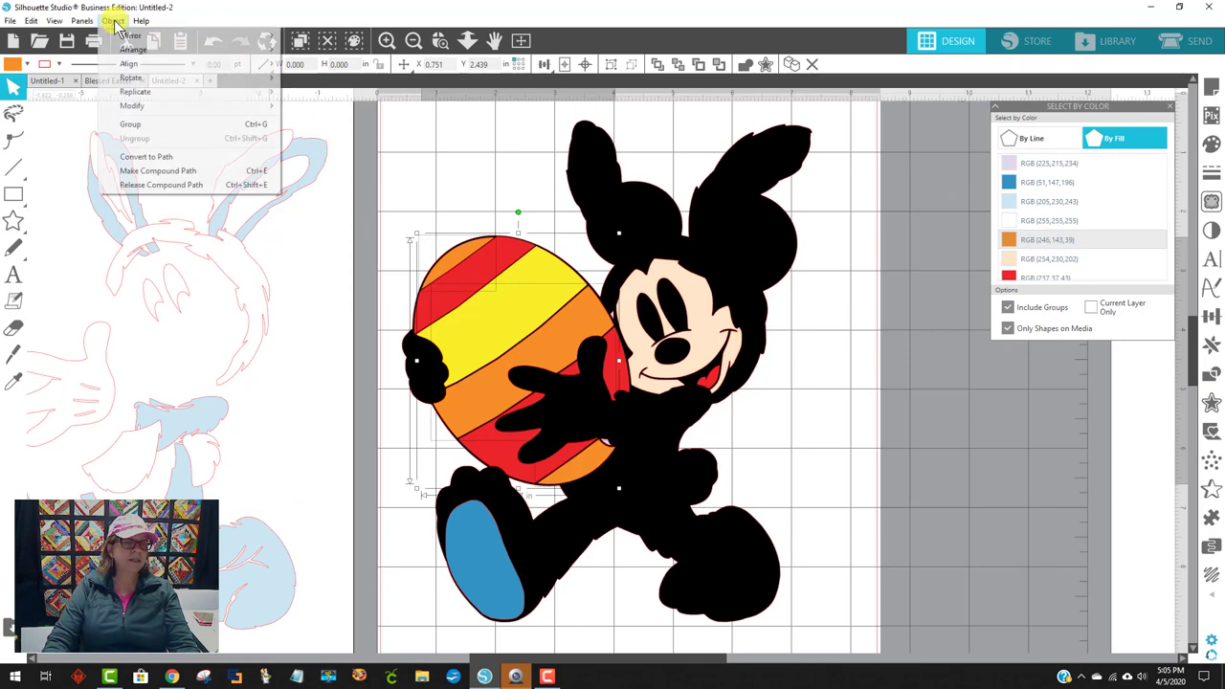
click(156, 171)
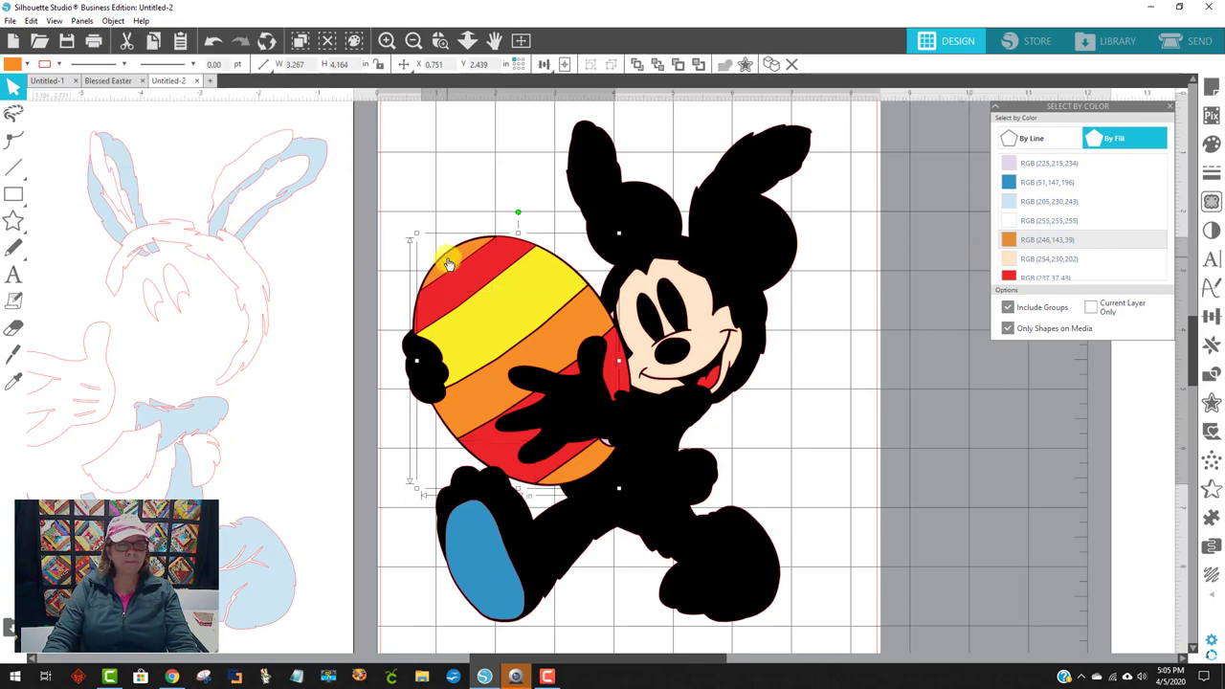
drag(411, 265, 132, 240)
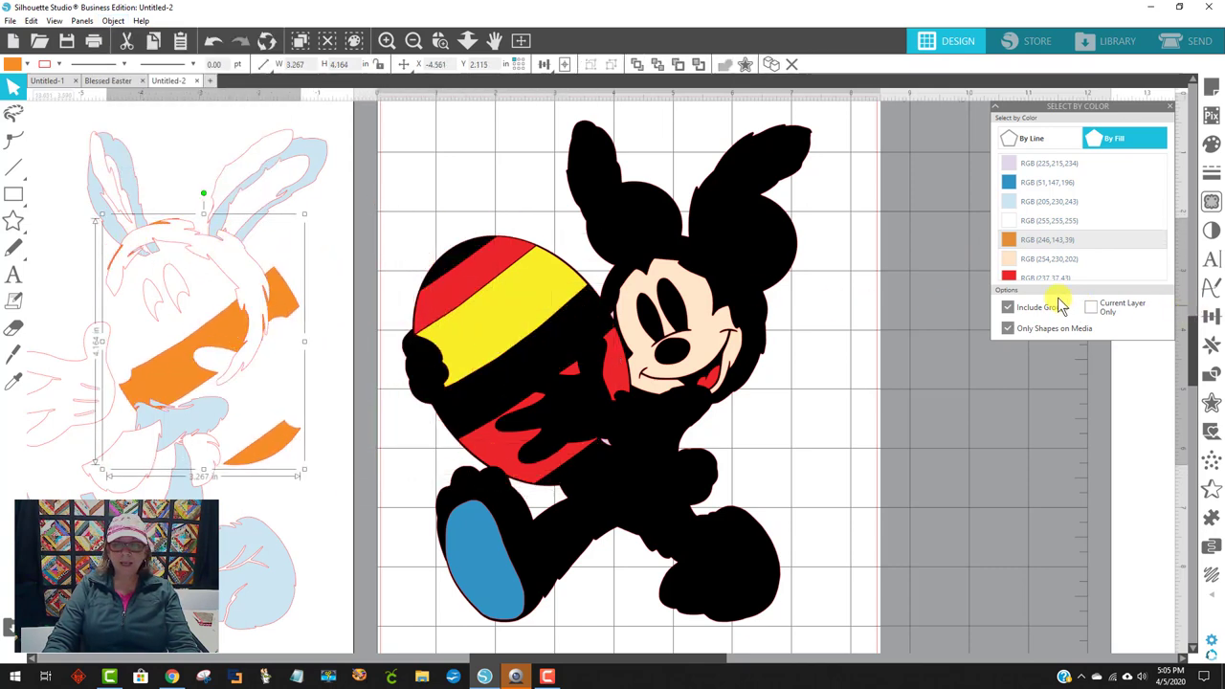
- Combine the red shapes into one compound path and move it right of the mat
click(1062, 277)
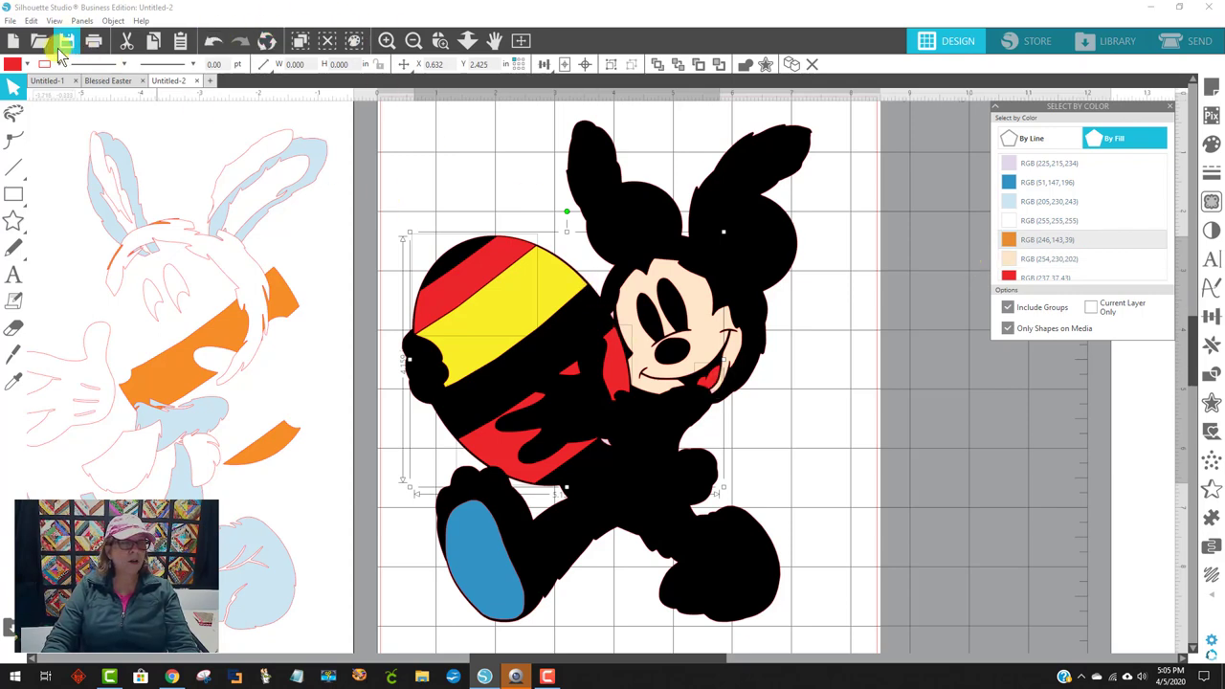
click(112, 20)
click(158, 171)
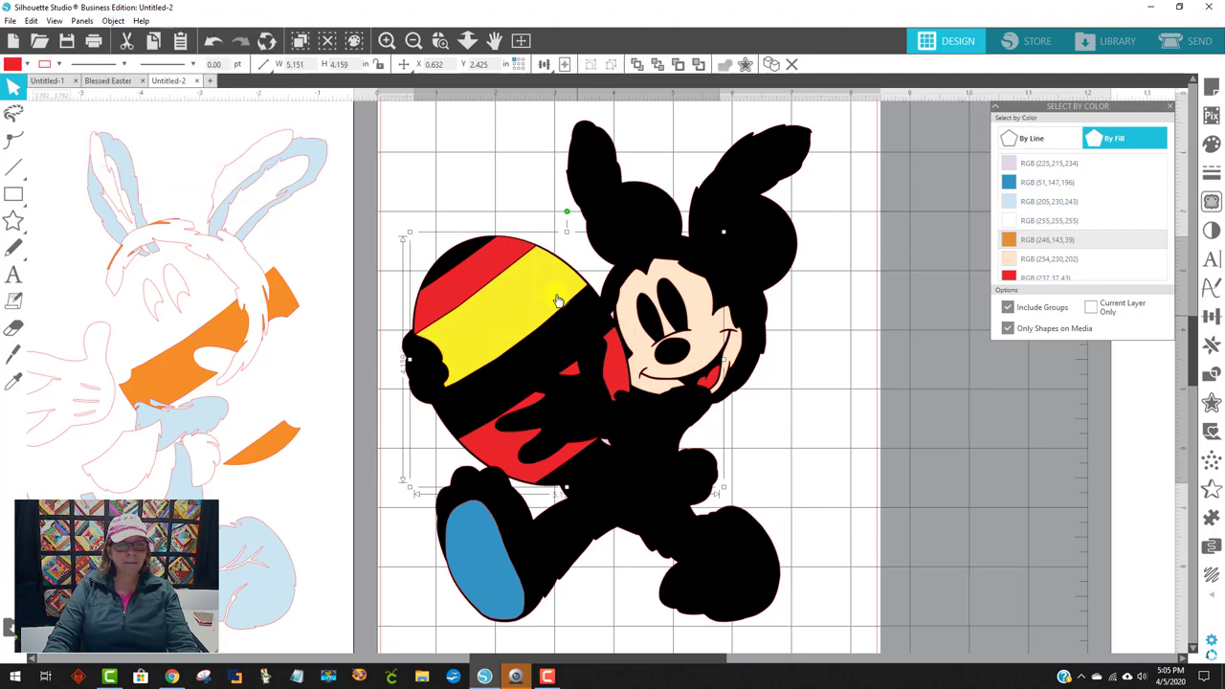
drag(487, 269, 932, 401)
- Select Mickey's peach face shapes, then the pale lavender RGB (225,215,234) shapes
scroll(1100, 219, down, 1)
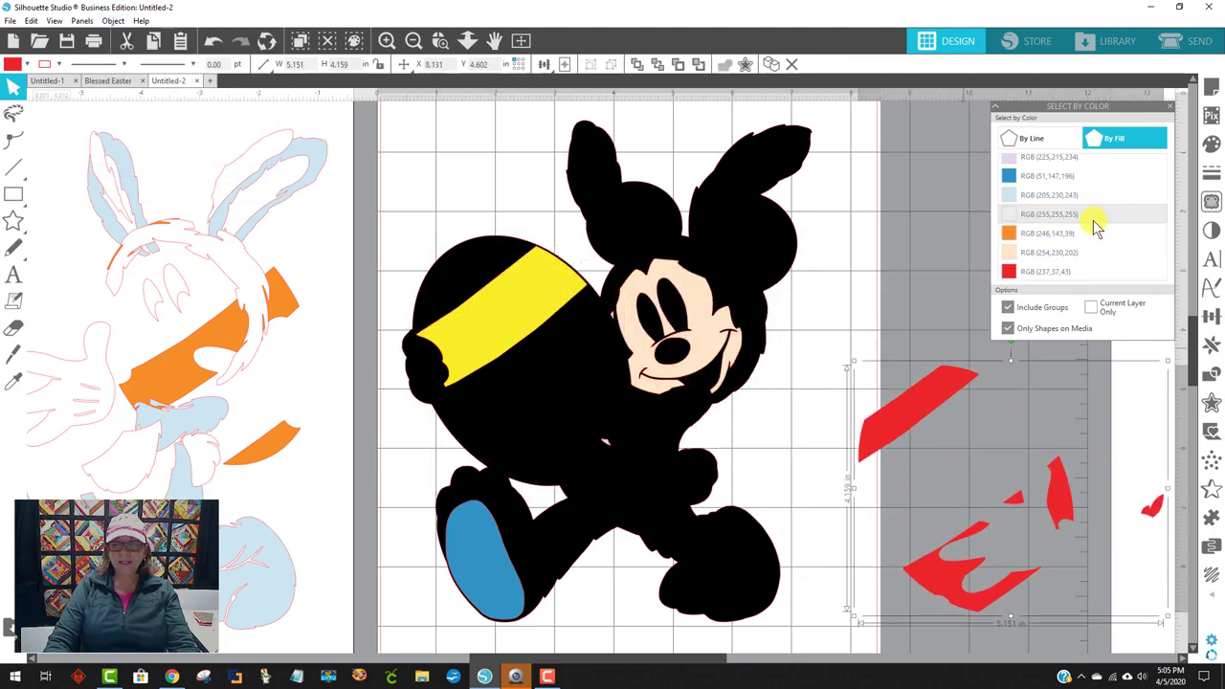
click(1038, 256)
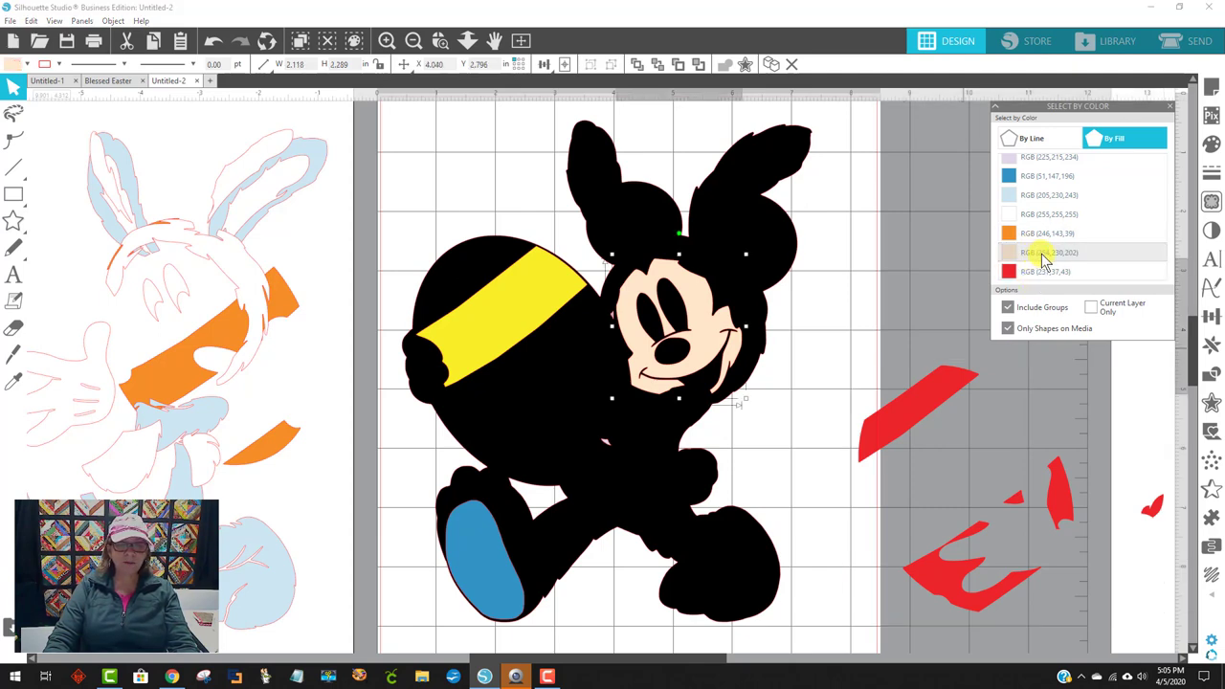
scroll(1071, 257, up, 2)
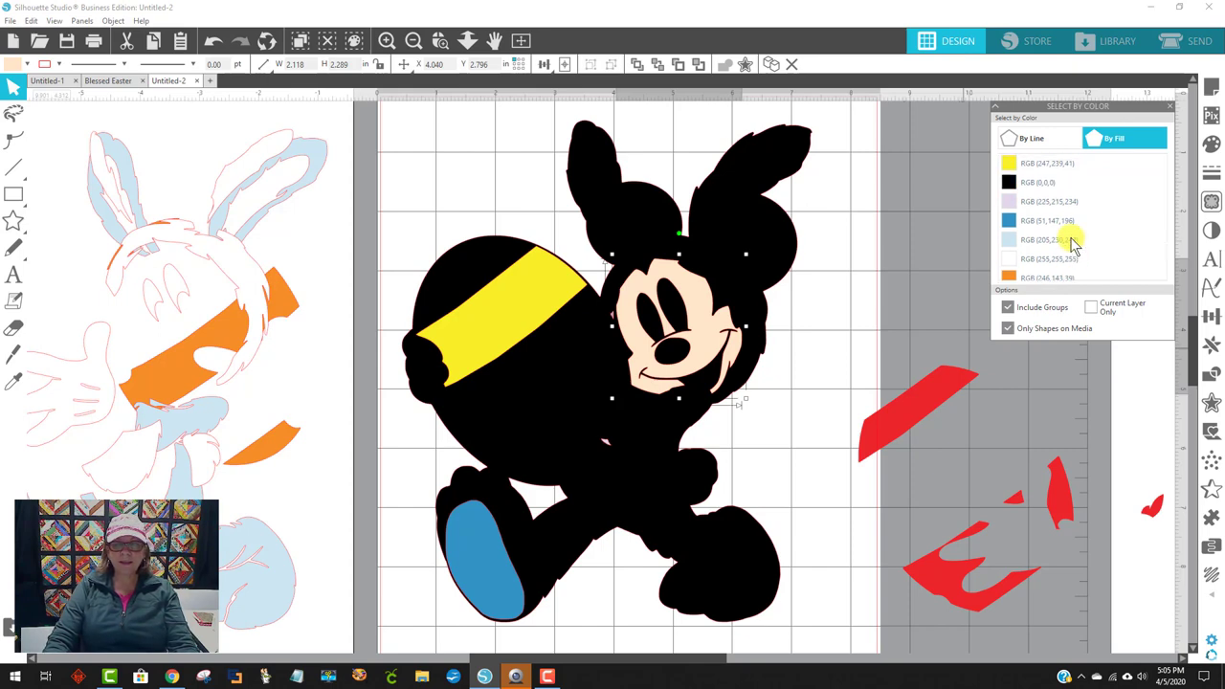
click(1061, 203)
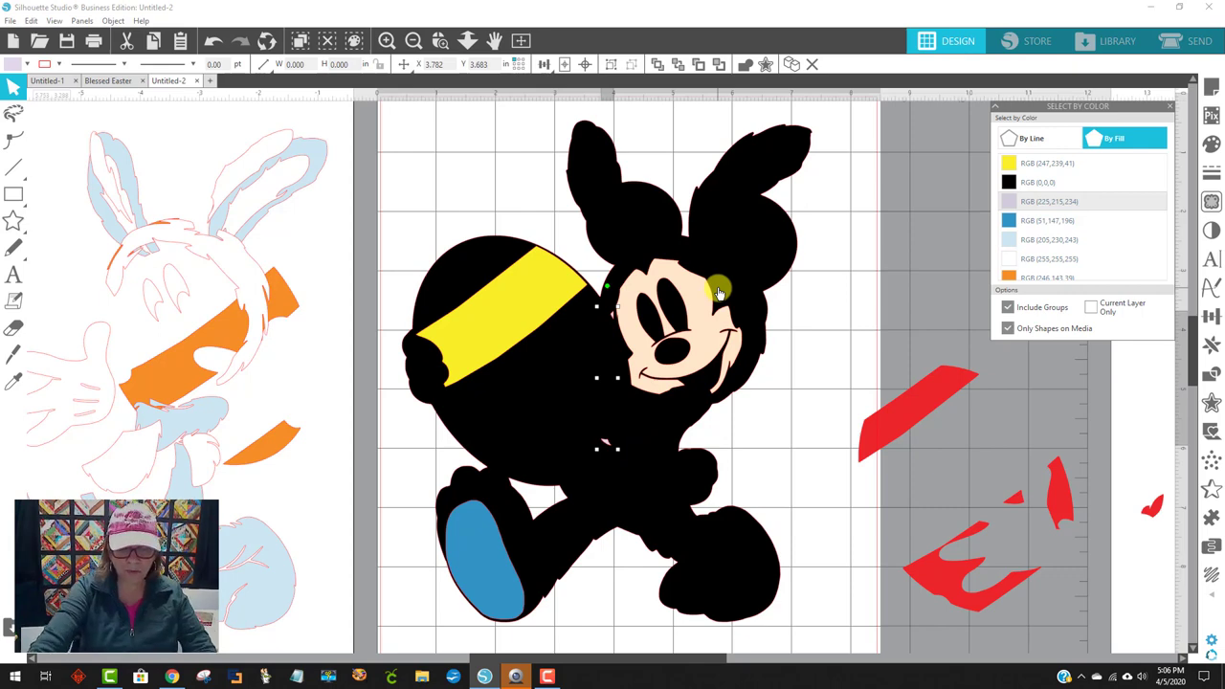
- Delete the tiny selected specks and line the orange bands up on the egg
key(Delete)
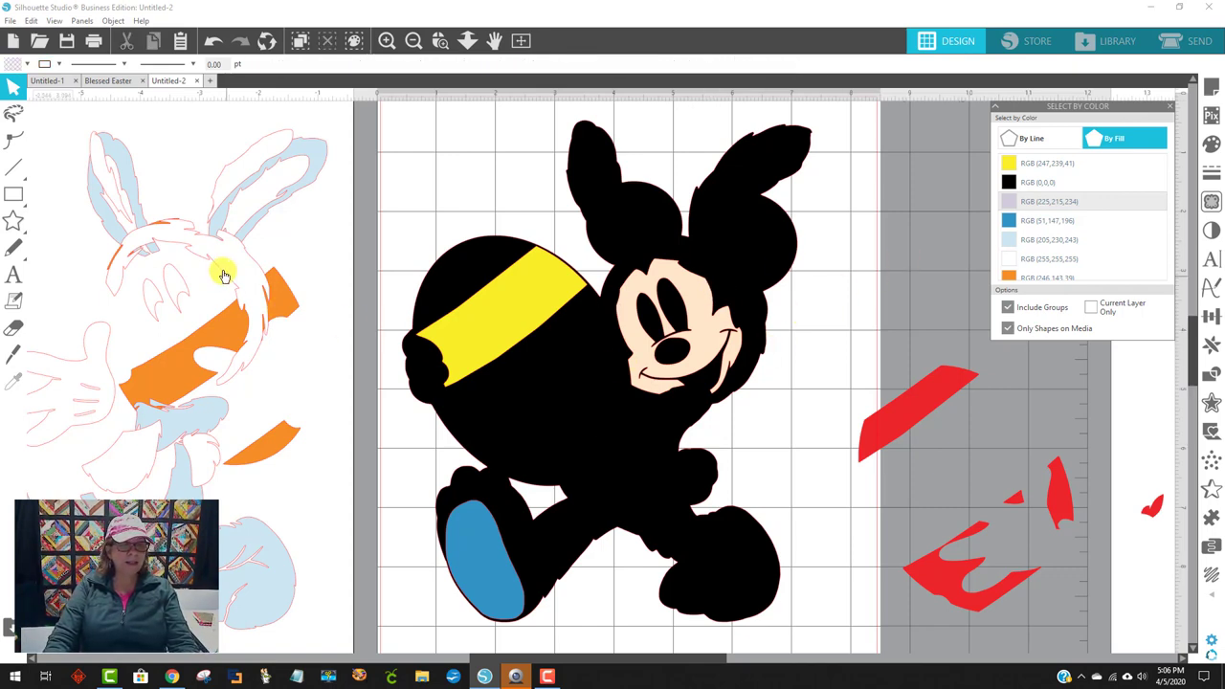
drag(177, 375, 489, 409)
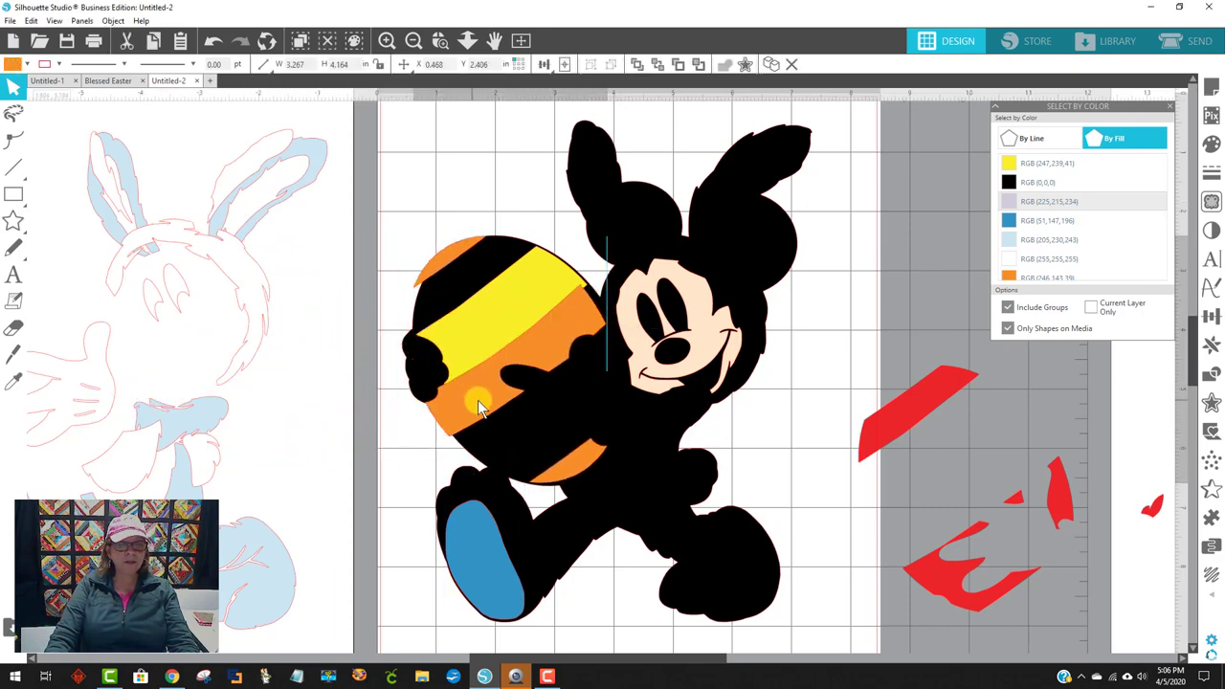
drag(483, 407, 485, 408)
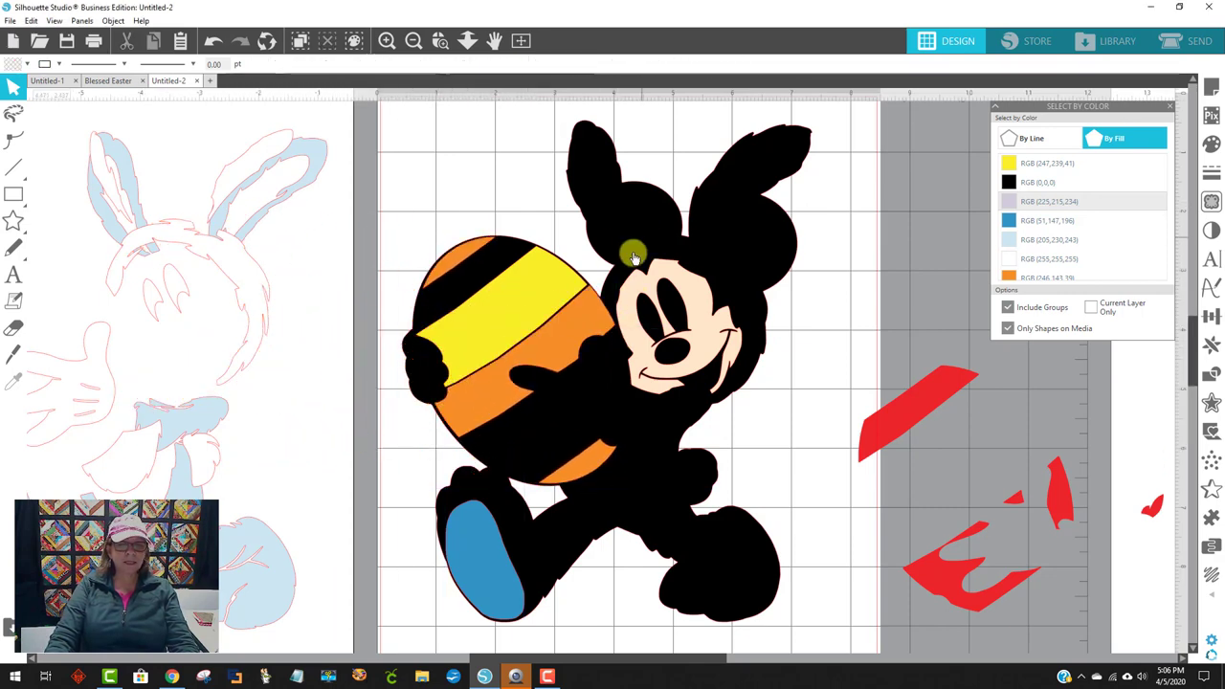
- Place the light-blue suit, red egg and tongue pieces, and white gloves back onto Mickey
drag(222, 579, 715, 579)
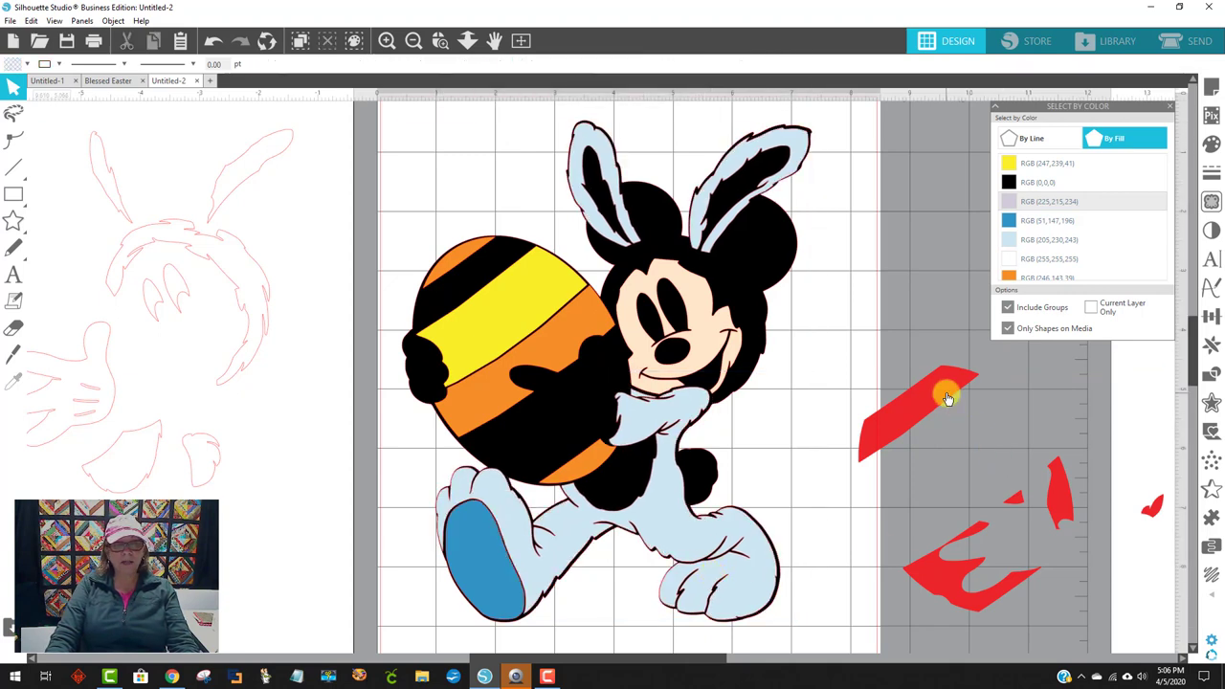
drag(959, 407, 501, 267)
click(182, 250)
drag(265, 251, 706, 266)
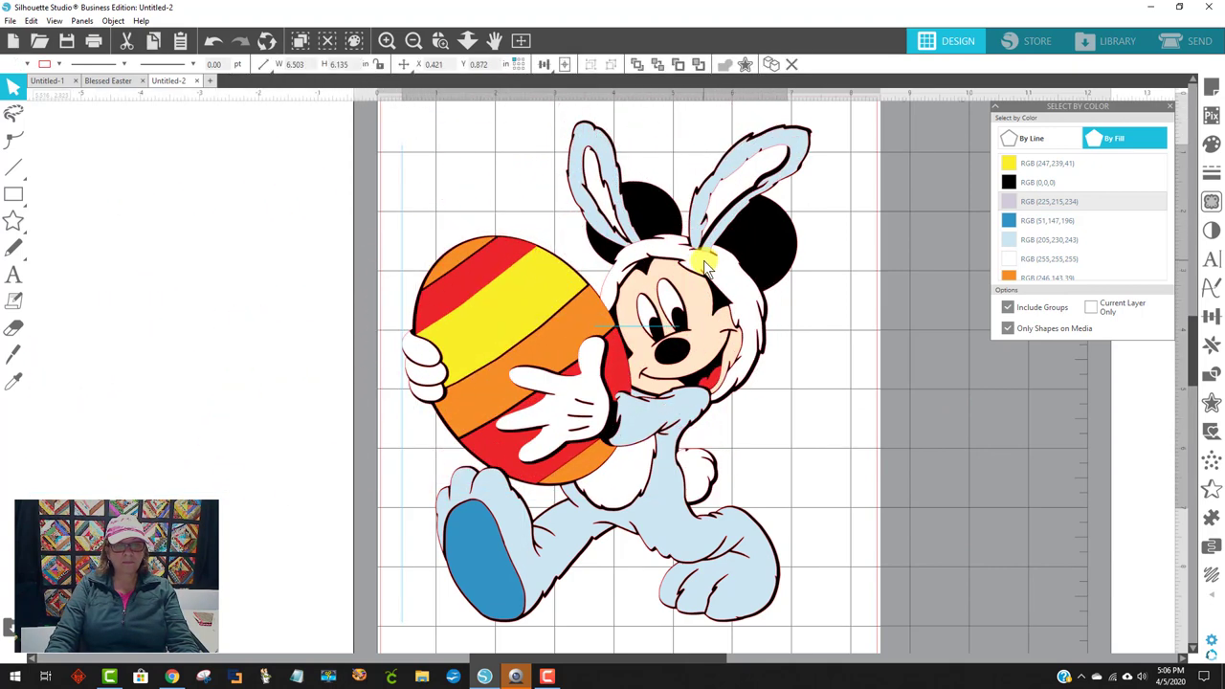
click(855, 405)
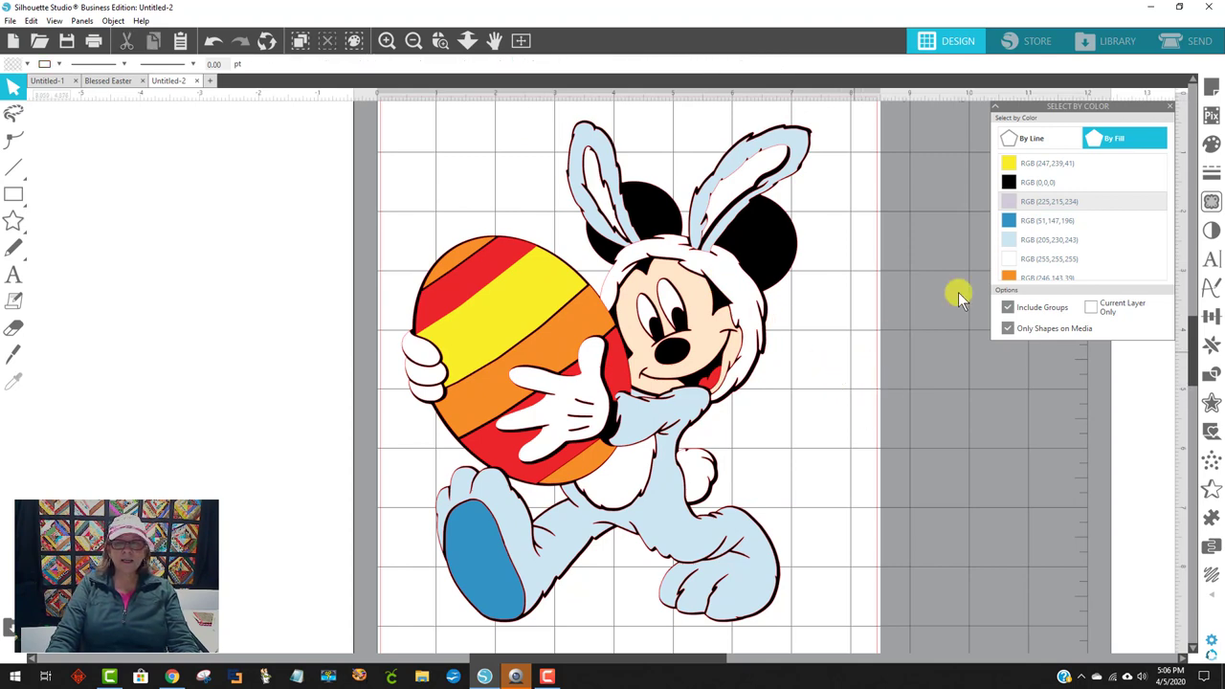
- In the Send screen's Fill tab, turn off cutting for all nine fill colours
click(1199, 42)
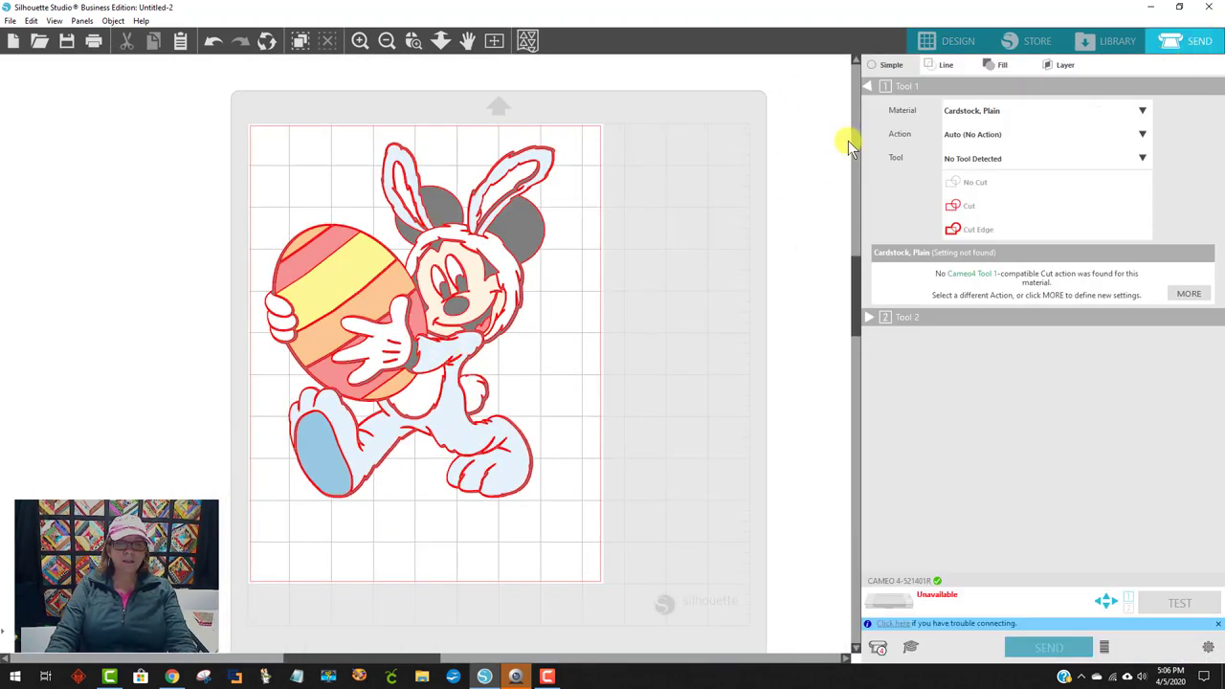
click(1011, 67)
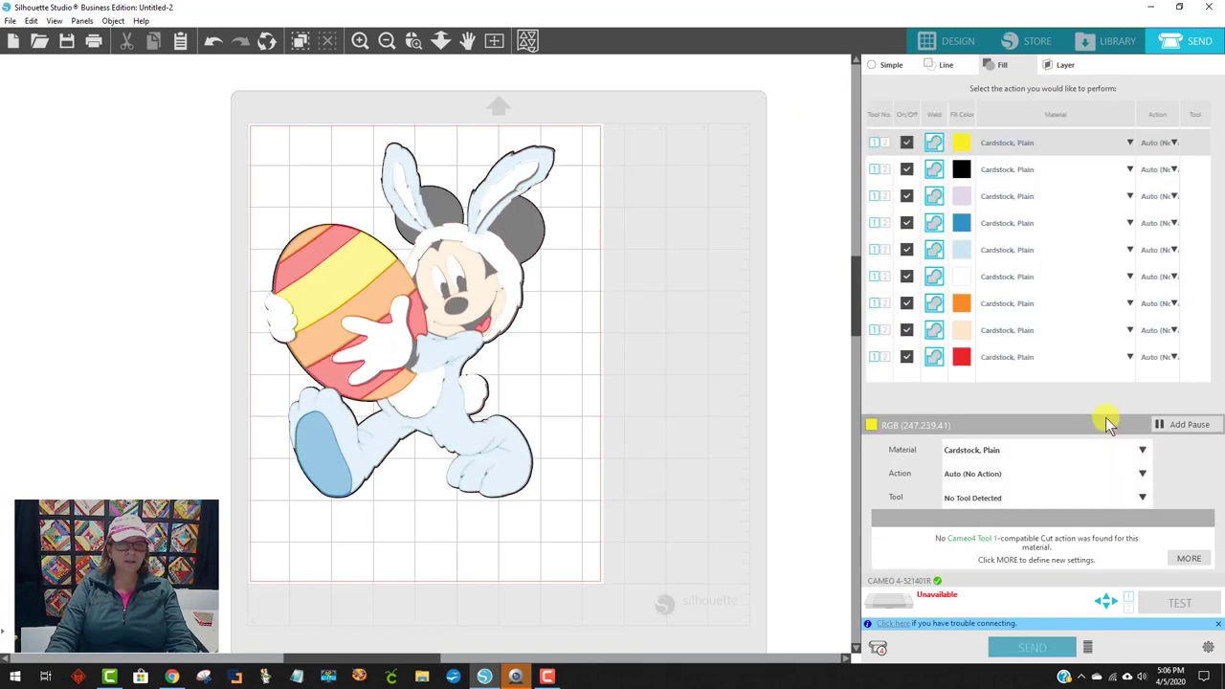
click(906, 141)
click(907, 169)
click(906, 195)
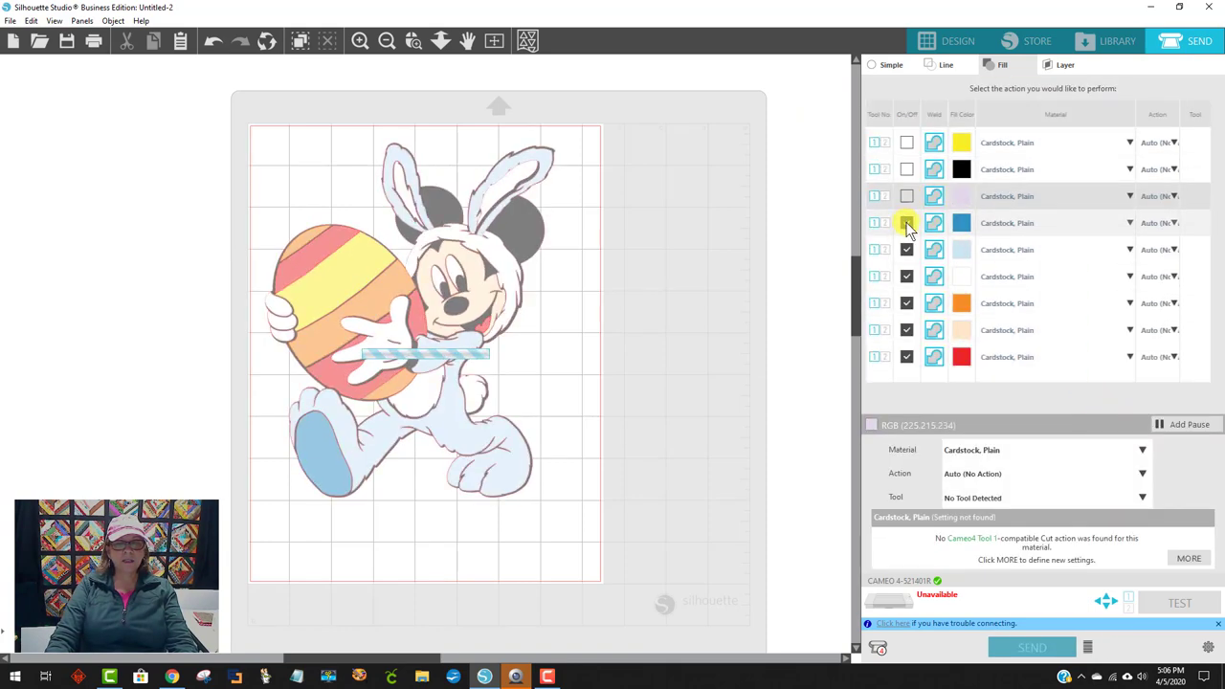
click(907, 222)
click(907, 249)
click(907, 275)
click(906, 302)
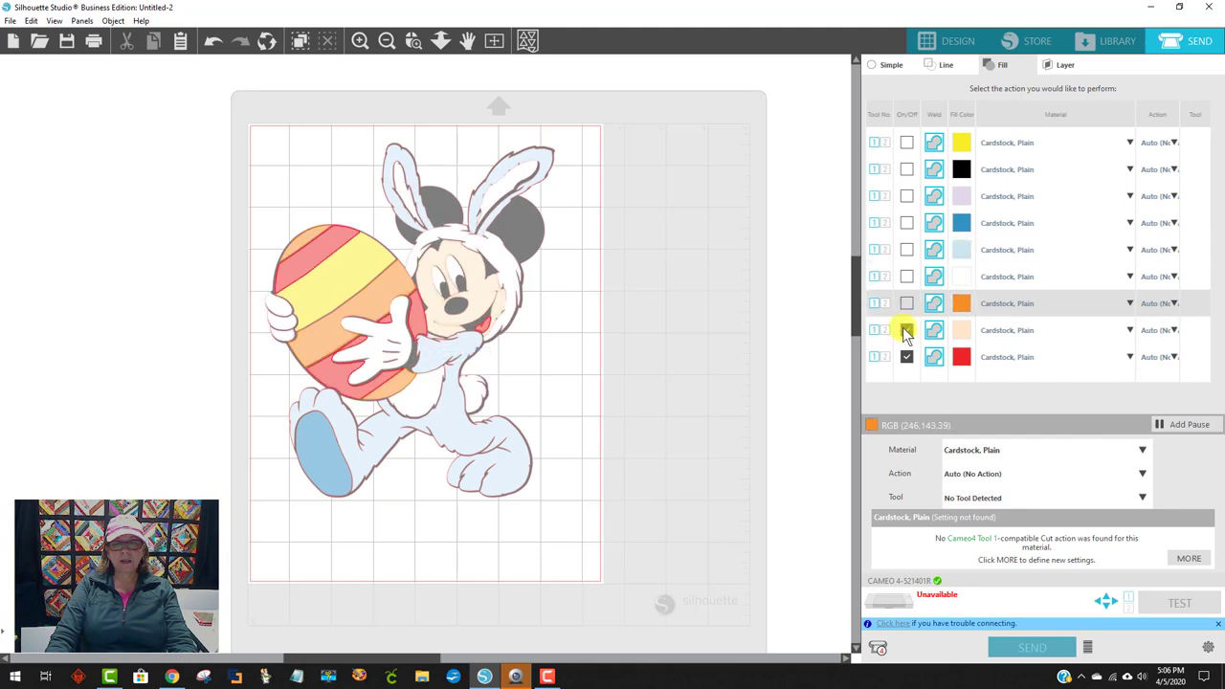
click(907, 330)
click(907, 357)
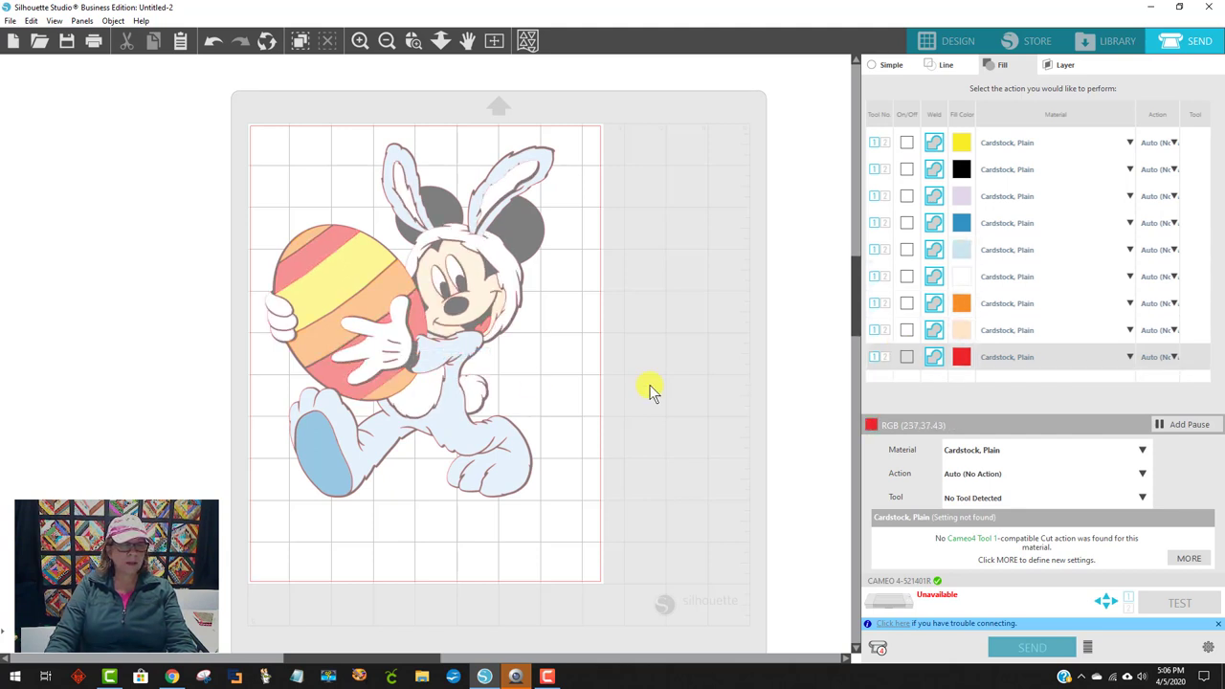
- Enable cutting for the yellow fill only
click(1015, 197)
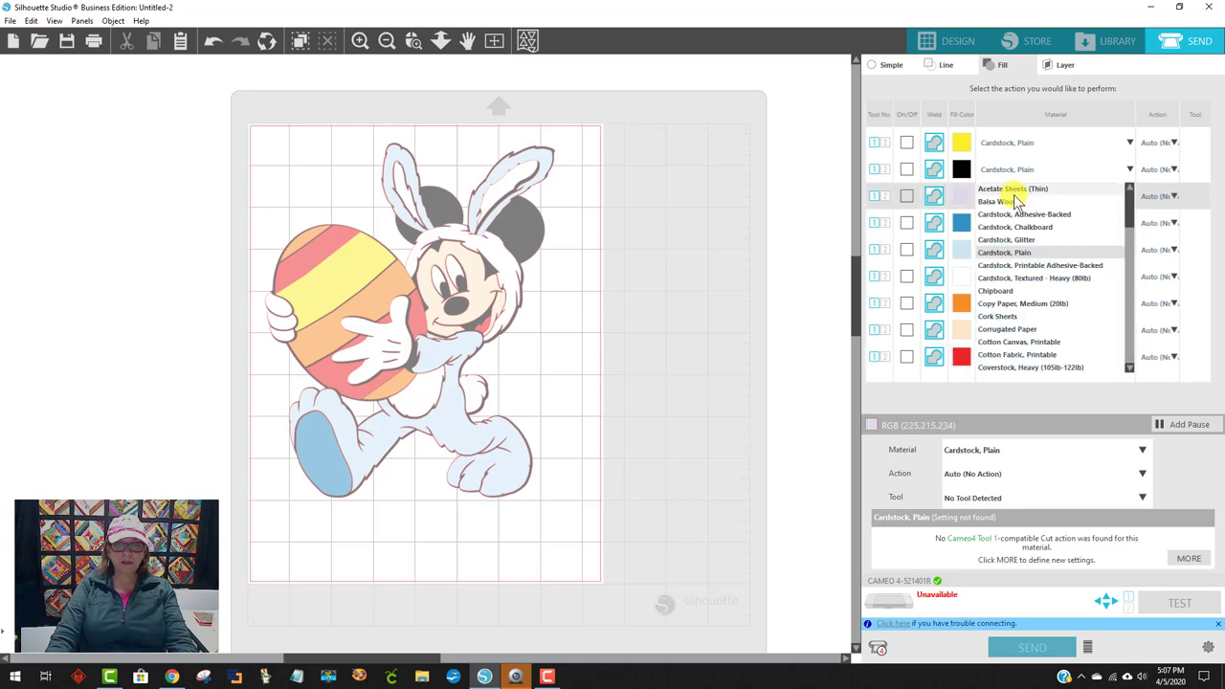
click(908, 195)
click(908, 142)
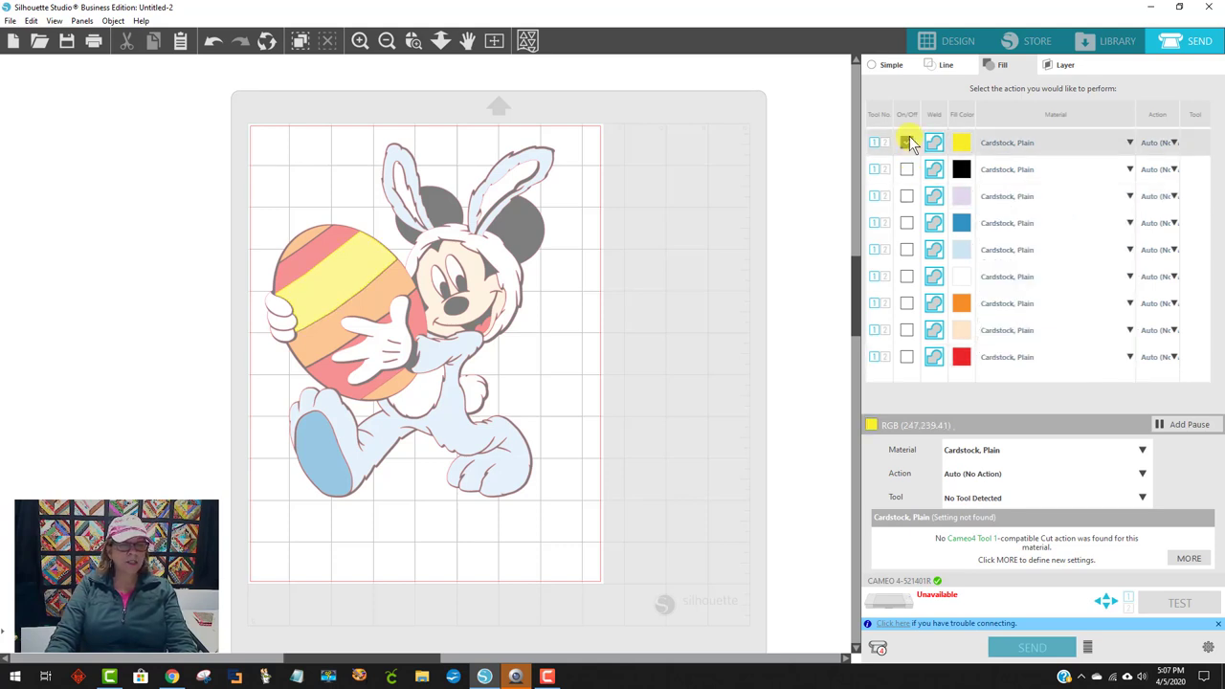
click(907, 142)
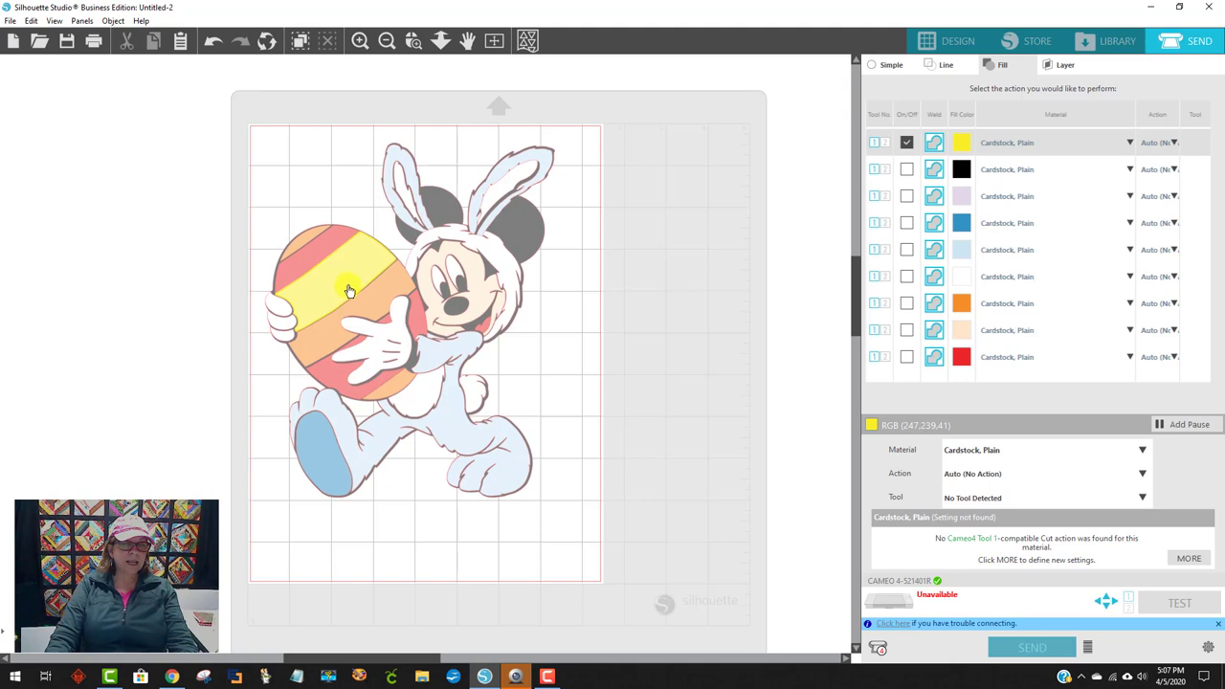
- Move the yellow egg stripe to the mat's top-left and set its material to Vinyl, Matte
drag(349, 290, 327, 190)
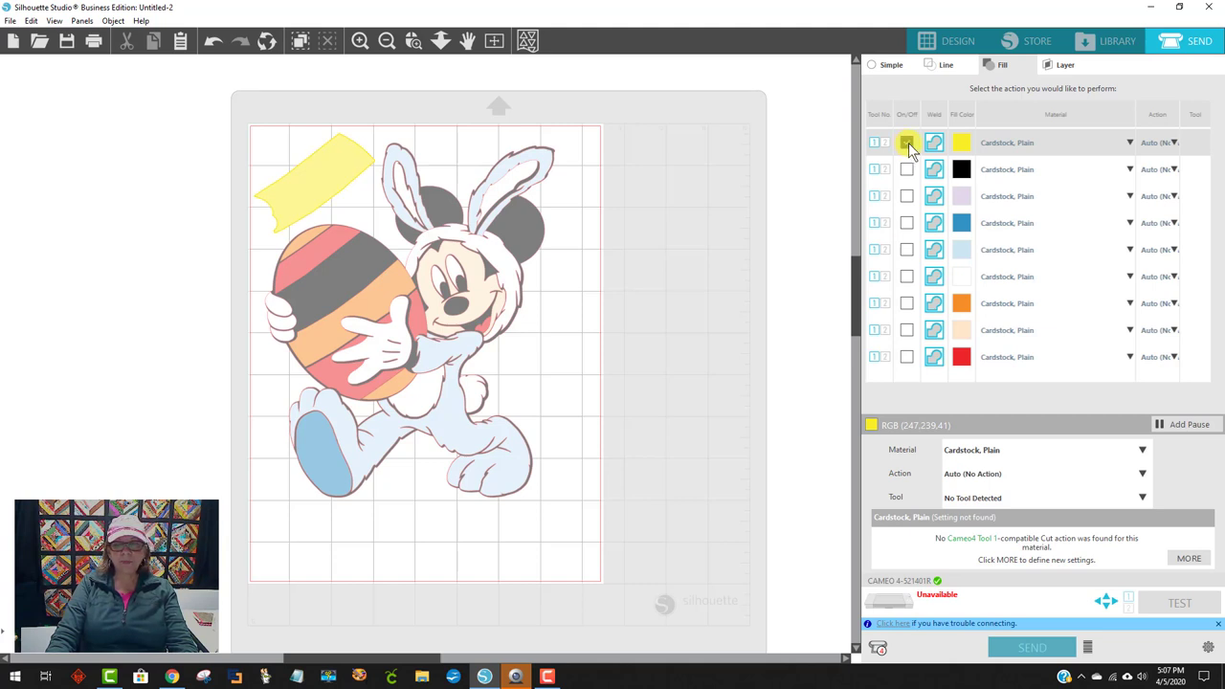
click(1039, 149)
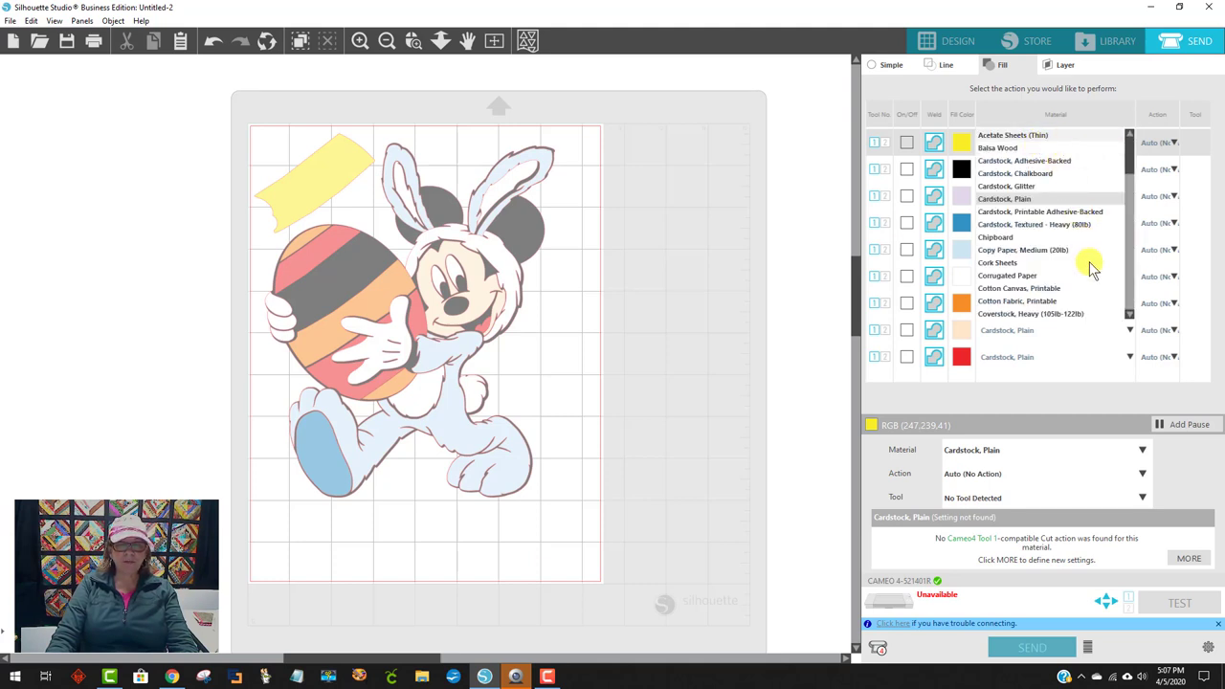
scroll(1101, 239, down, 1)
scroll(1101, 225, down, 8)
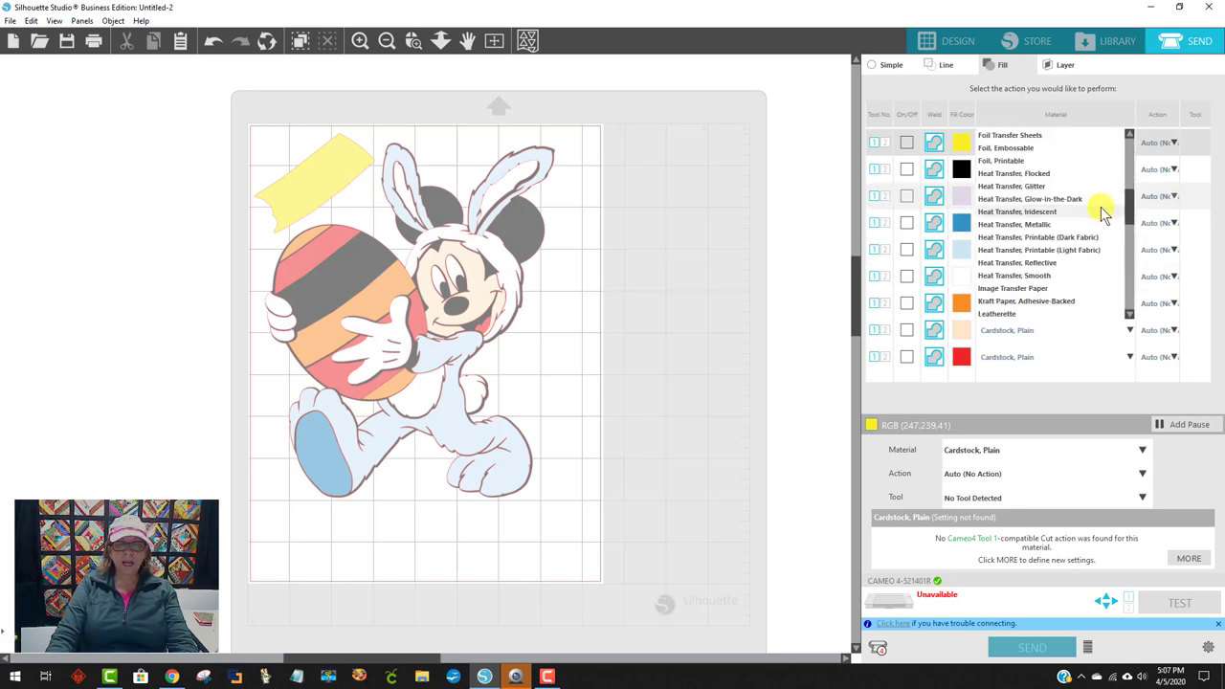
scroll(1101, 209, down, 8)
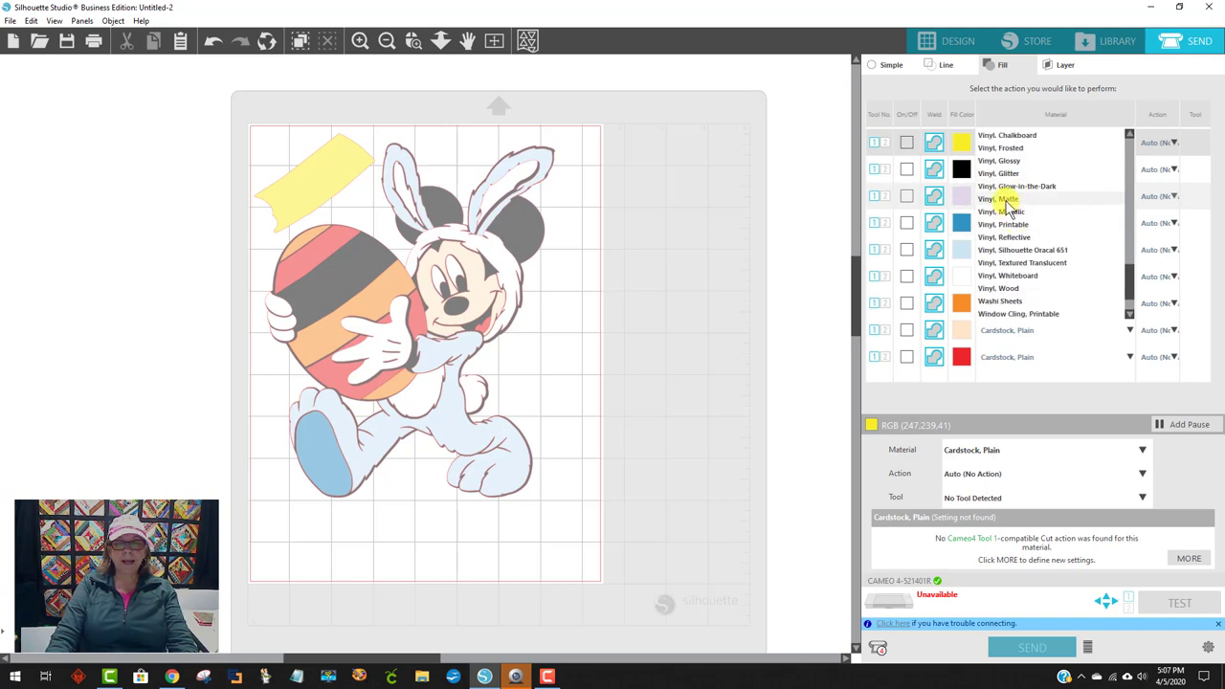
click(1005, 199)
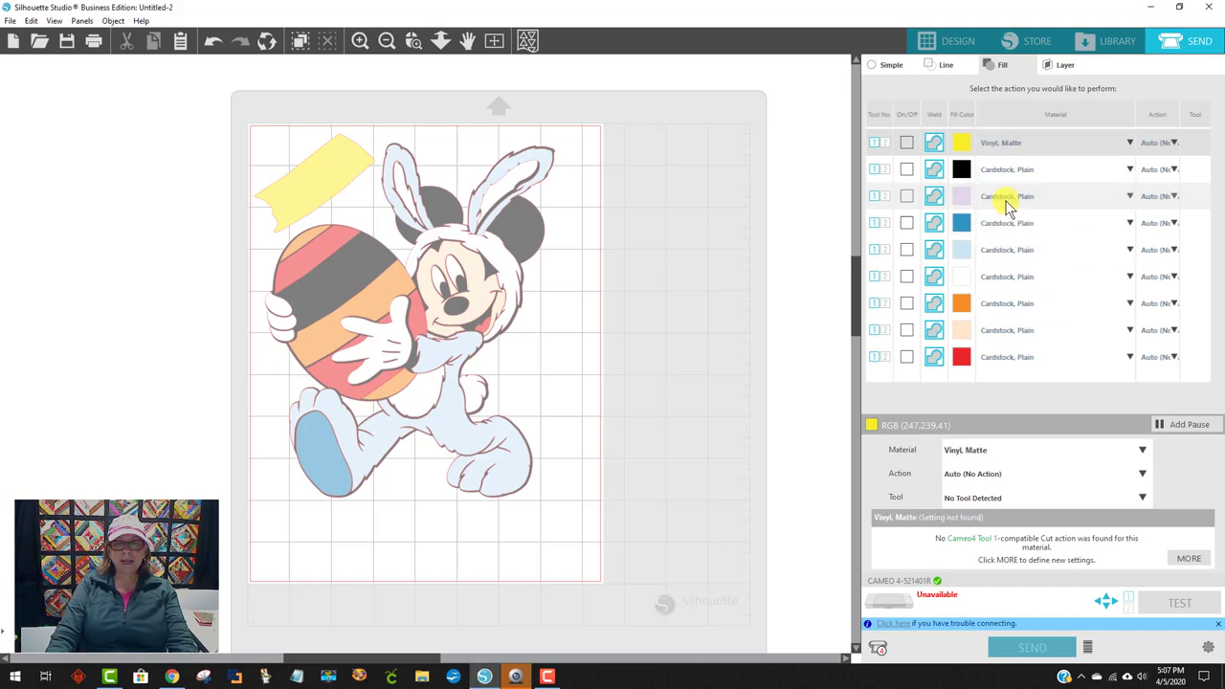
- Set the yellow fill's action to Cut with the AutoBlade tool
click(1162, 142)
click(1164, 159)
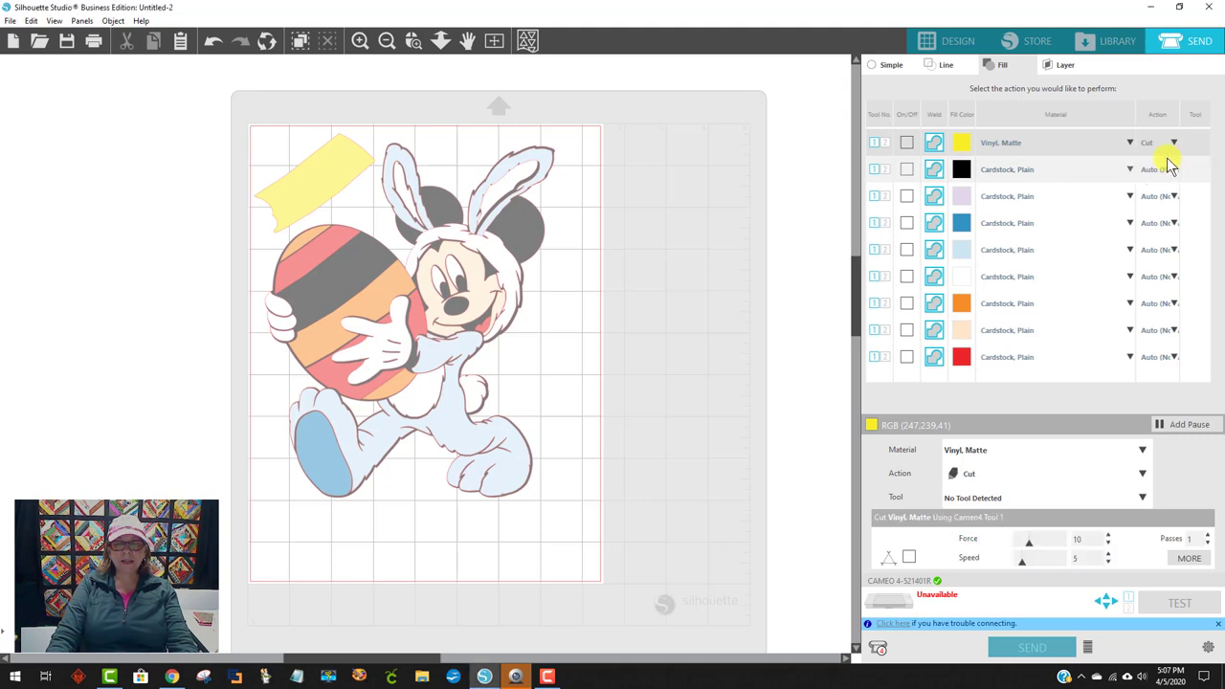
click(989, 505)
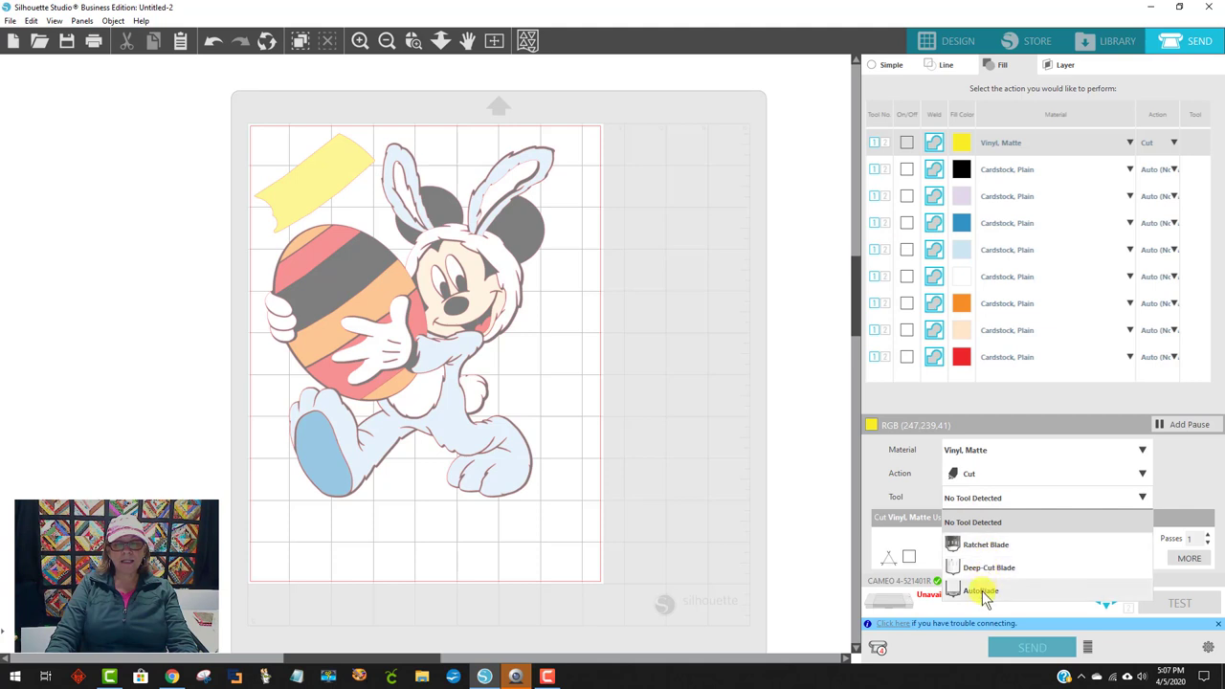
click(979, 584)
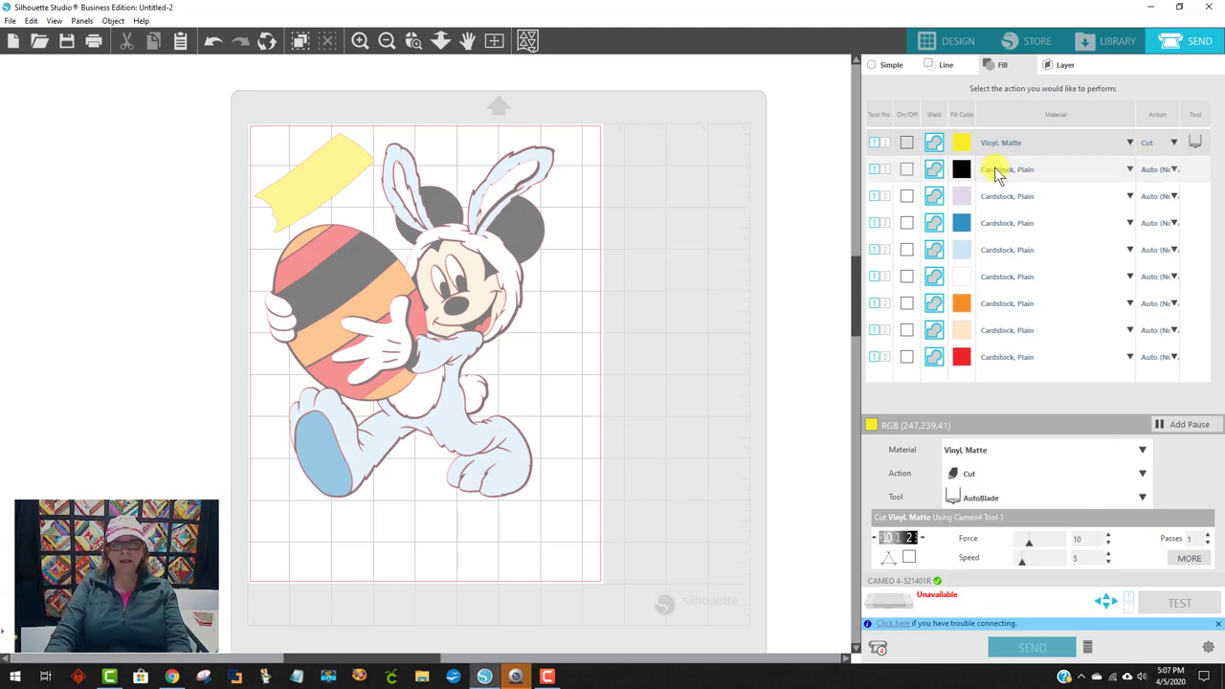
- Move the yellow stripe off the mat to the left and disable yellow cutting
click(906, 142)
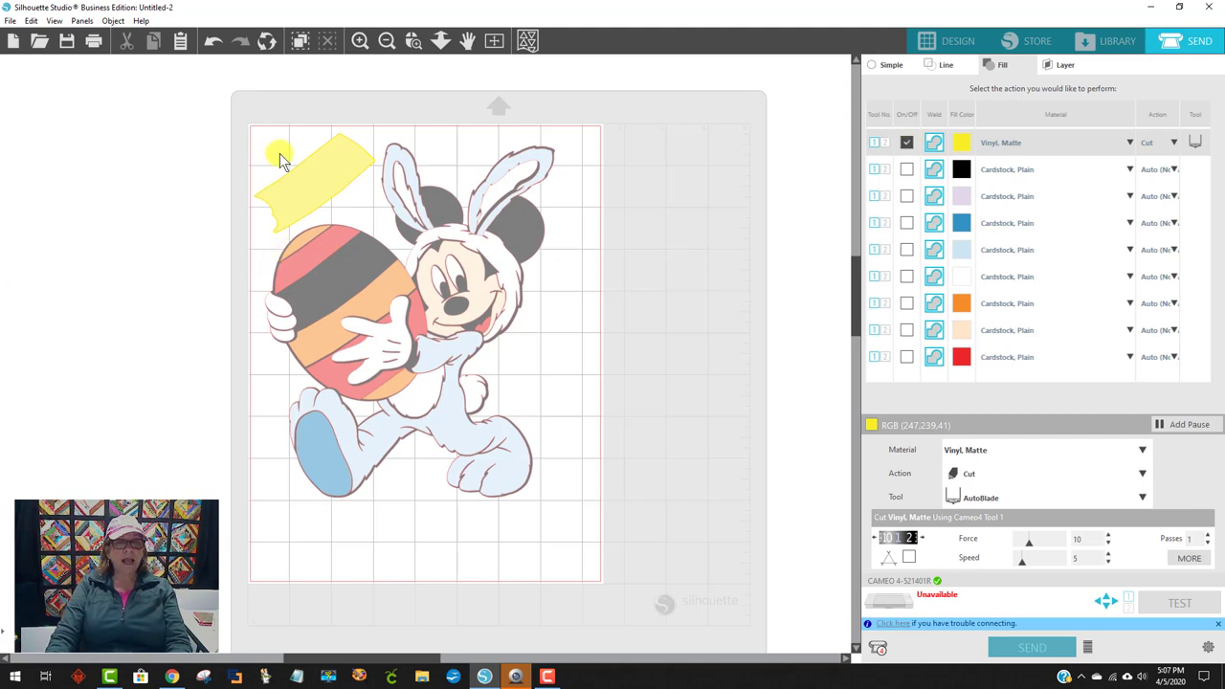
drag(294, 180, 104, 200)
click(907, 142)
- Enable the black fill, shift the black Mickey layer down and right, and set it to Cut
click(907, 170)
drag(534, 227, 566, 295)
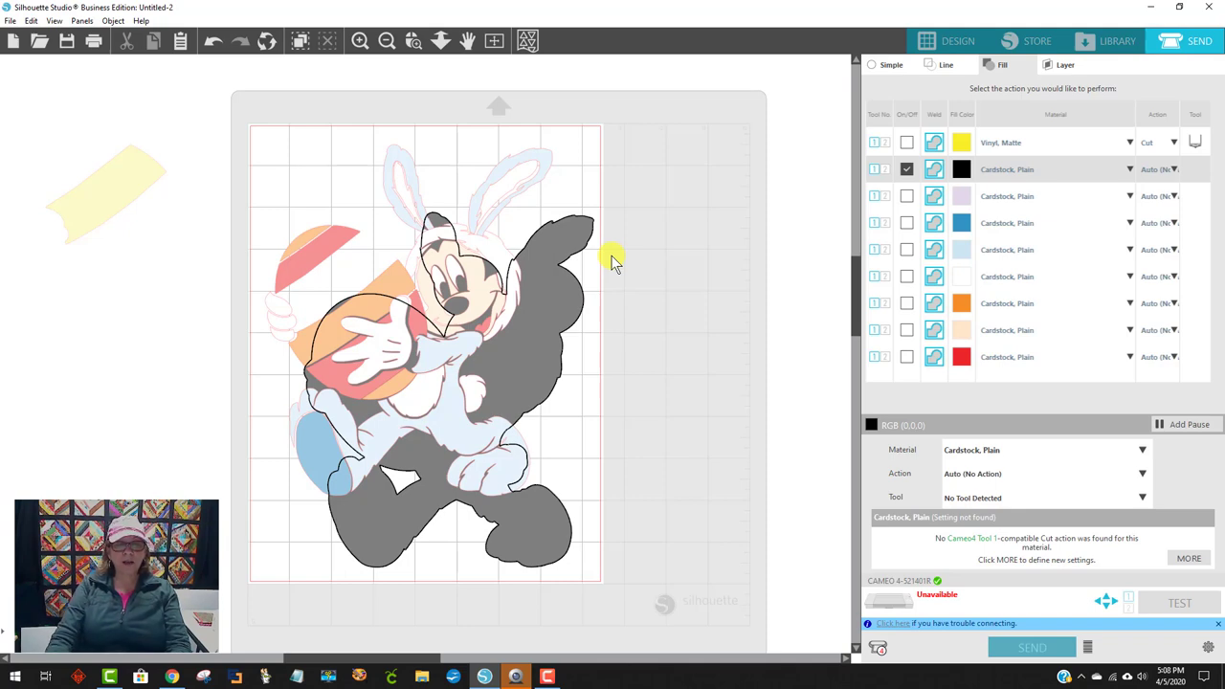
click(1174, 169)
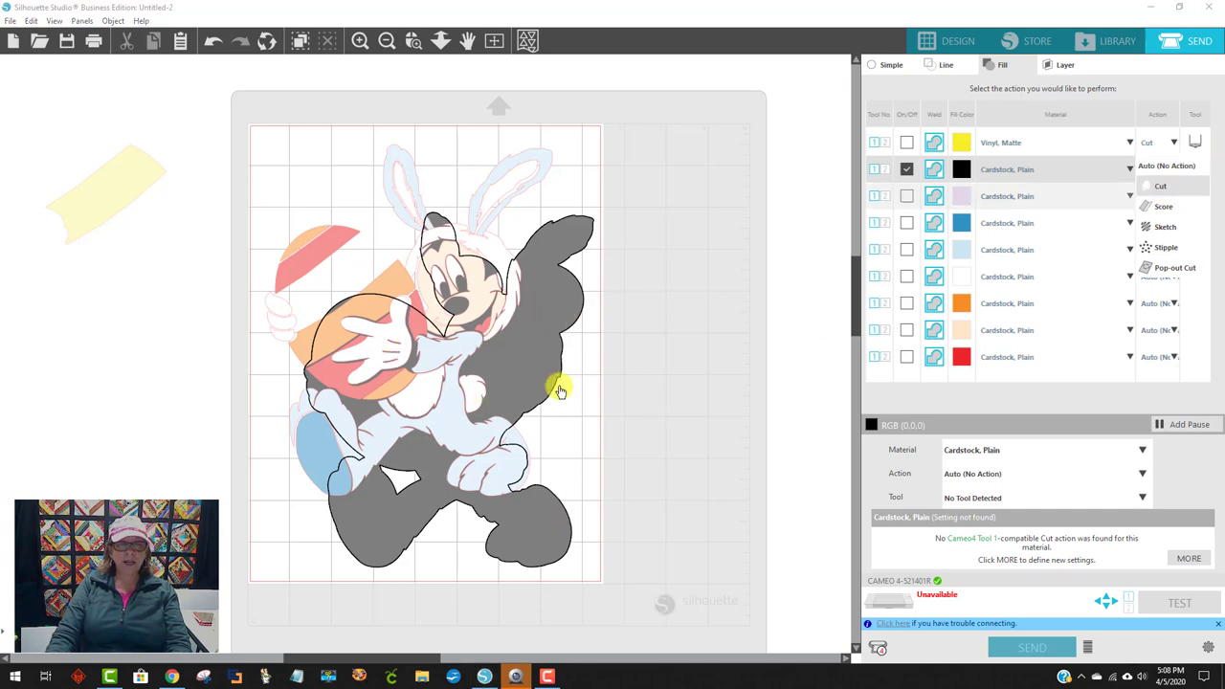
key(Return)
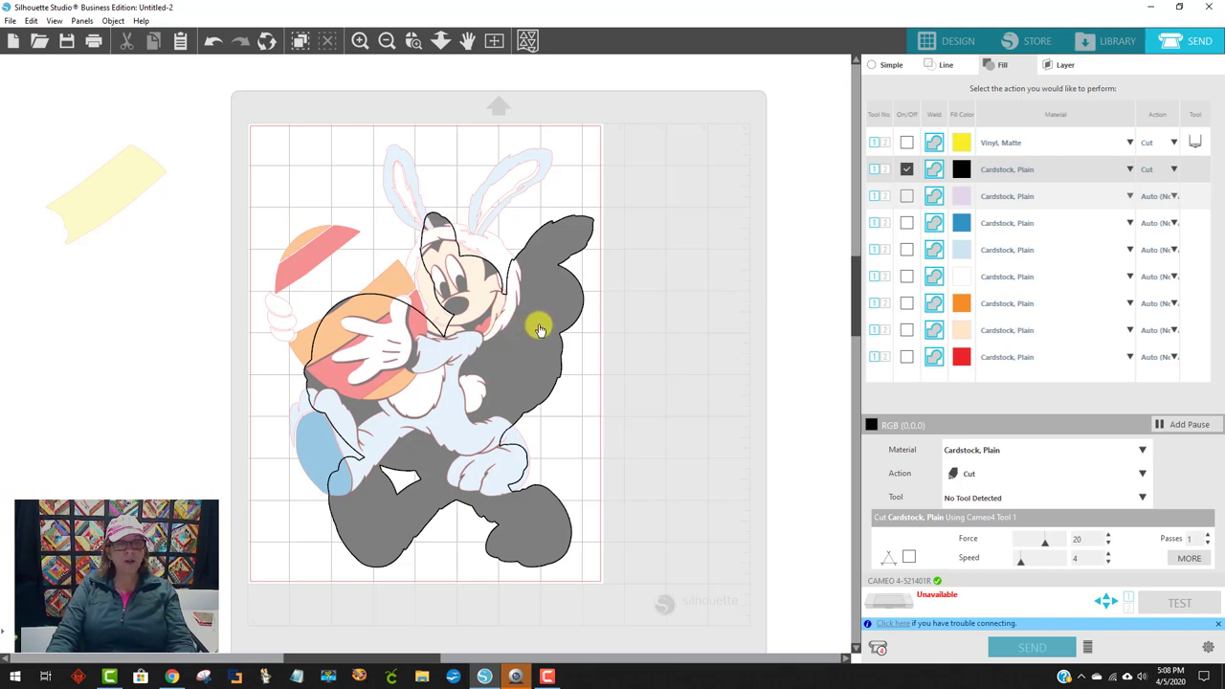
drag(539, 330, 541, 346)
- Move the black layer off the mat, then disable blue cutting and move the blue shoe off the mat
click(907, 170)
drag(541, 351, 124, 333)
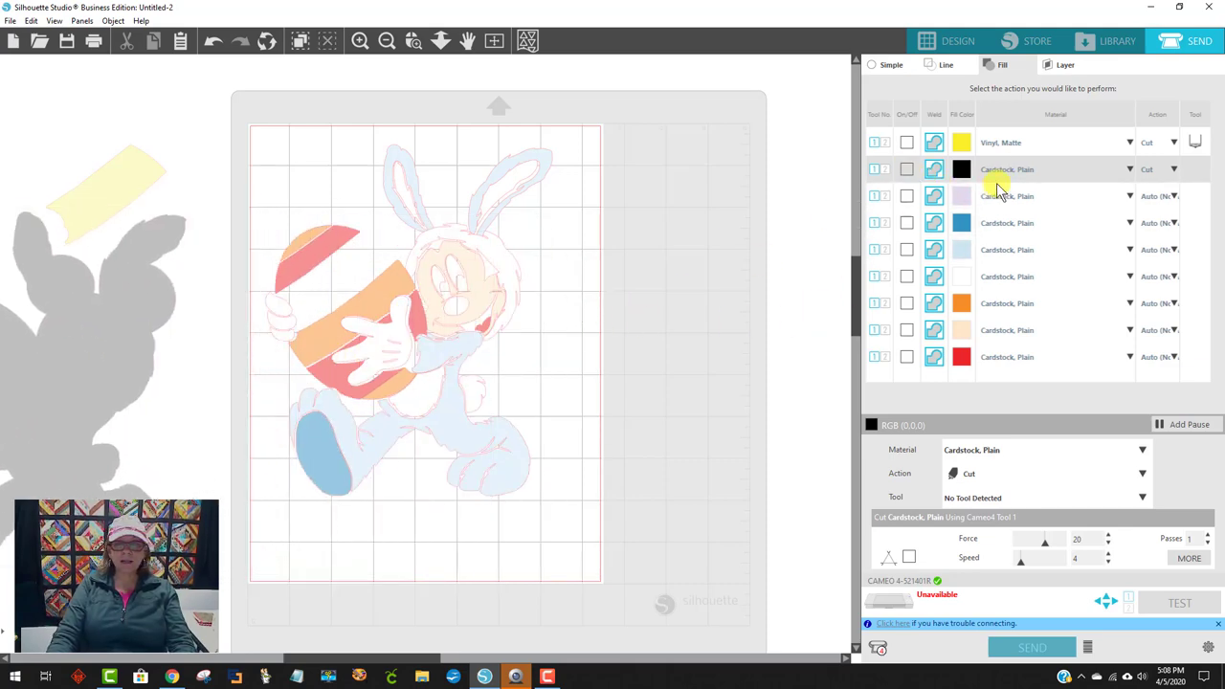
click(906, 223)
click(326, 446)
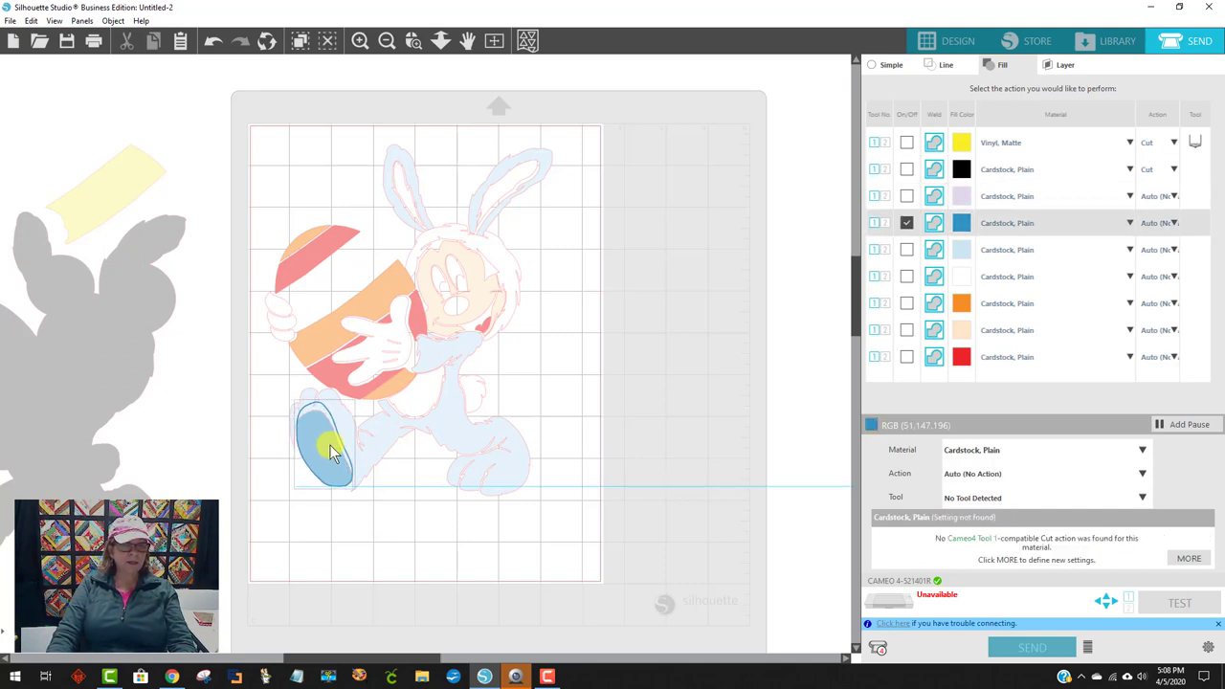
drag(332, 454, 292, 538)
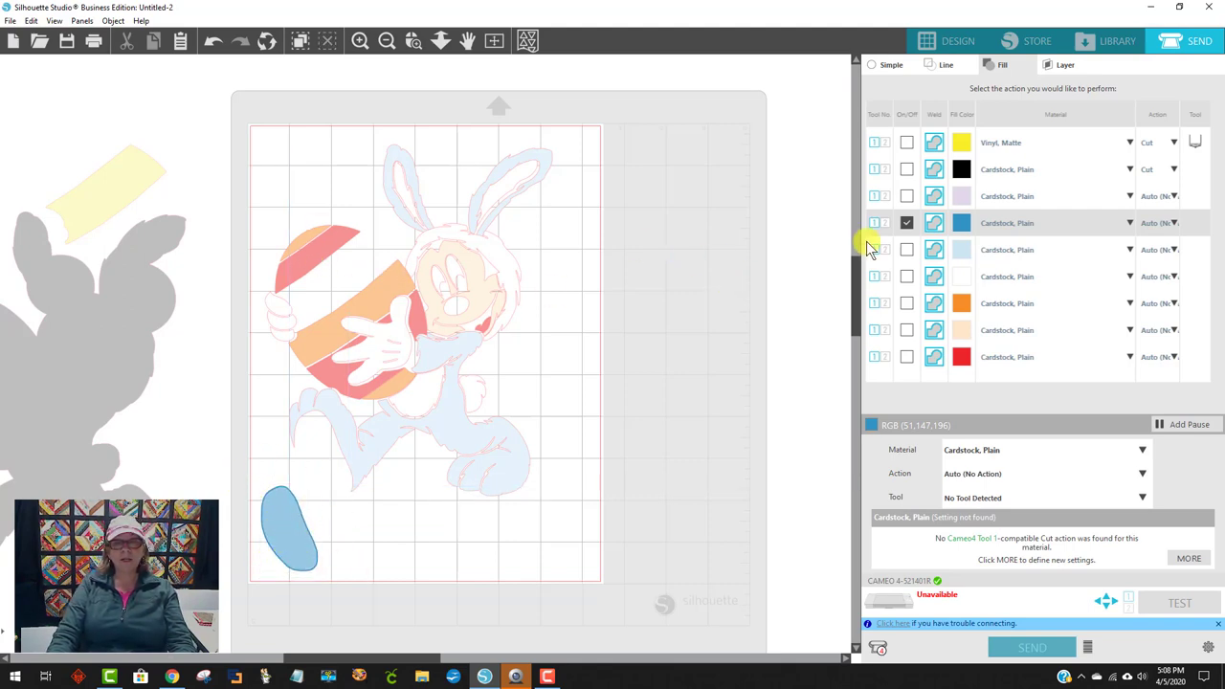
click(906, 222)
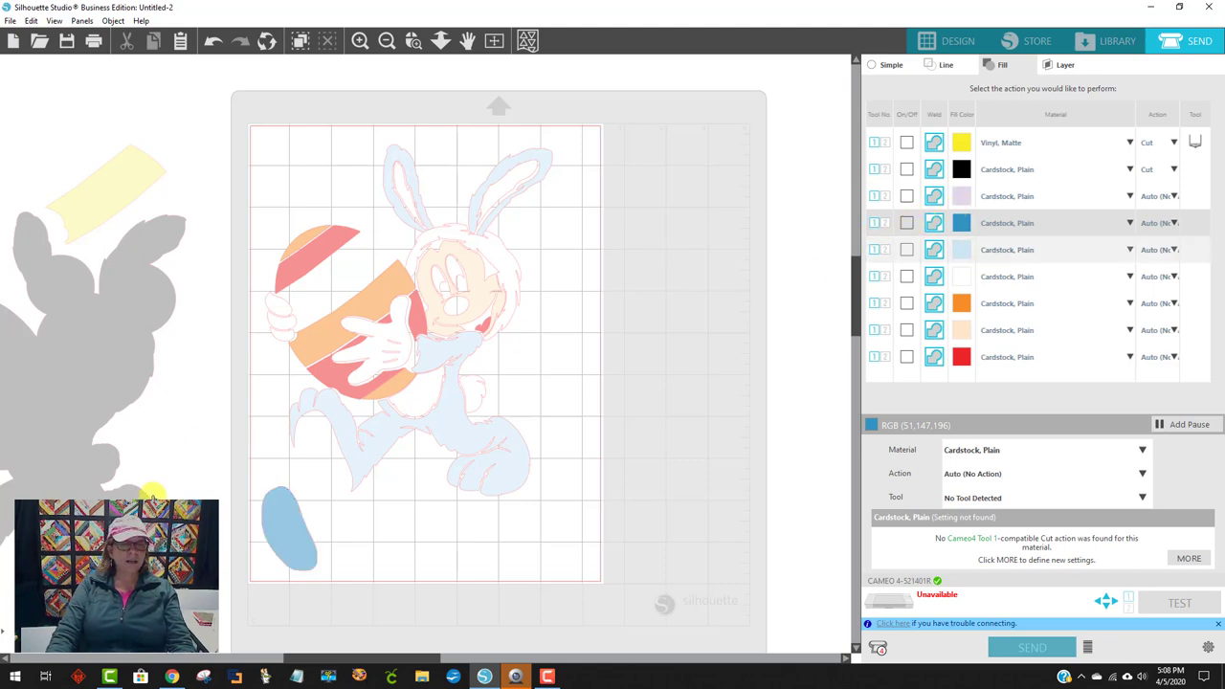
drag(281, 539, 108, 526)
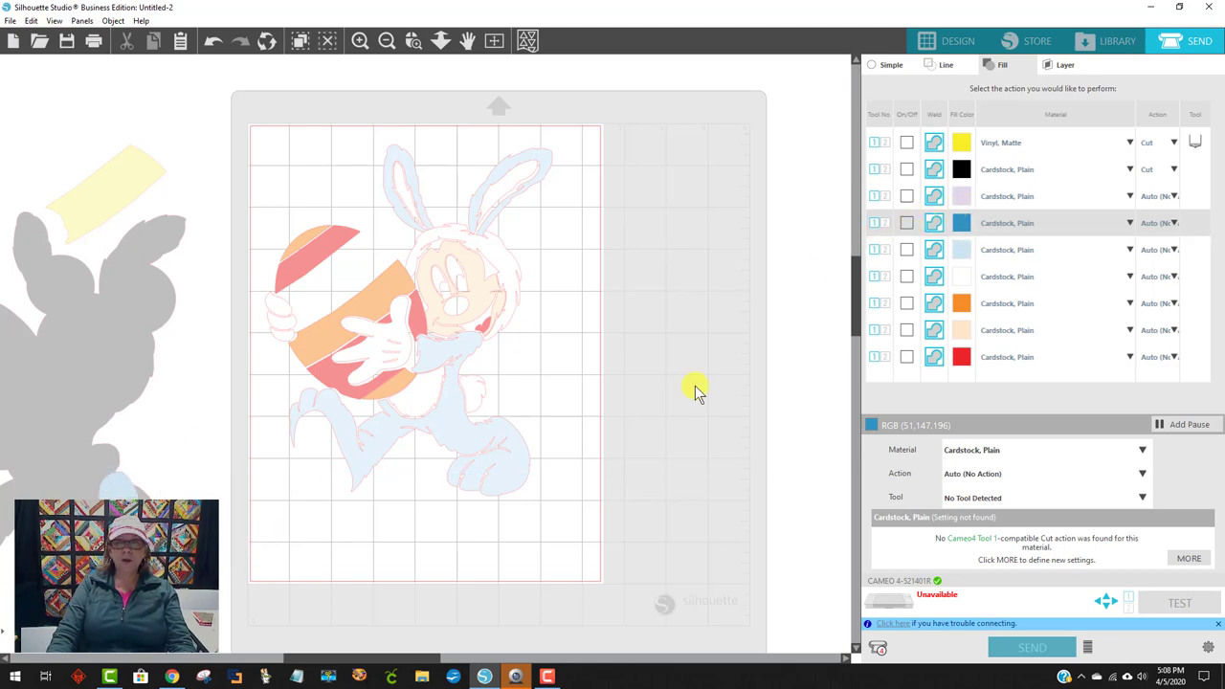
- Return to the Design screen and undo six times to restore all moved pieces
click(954, 43)
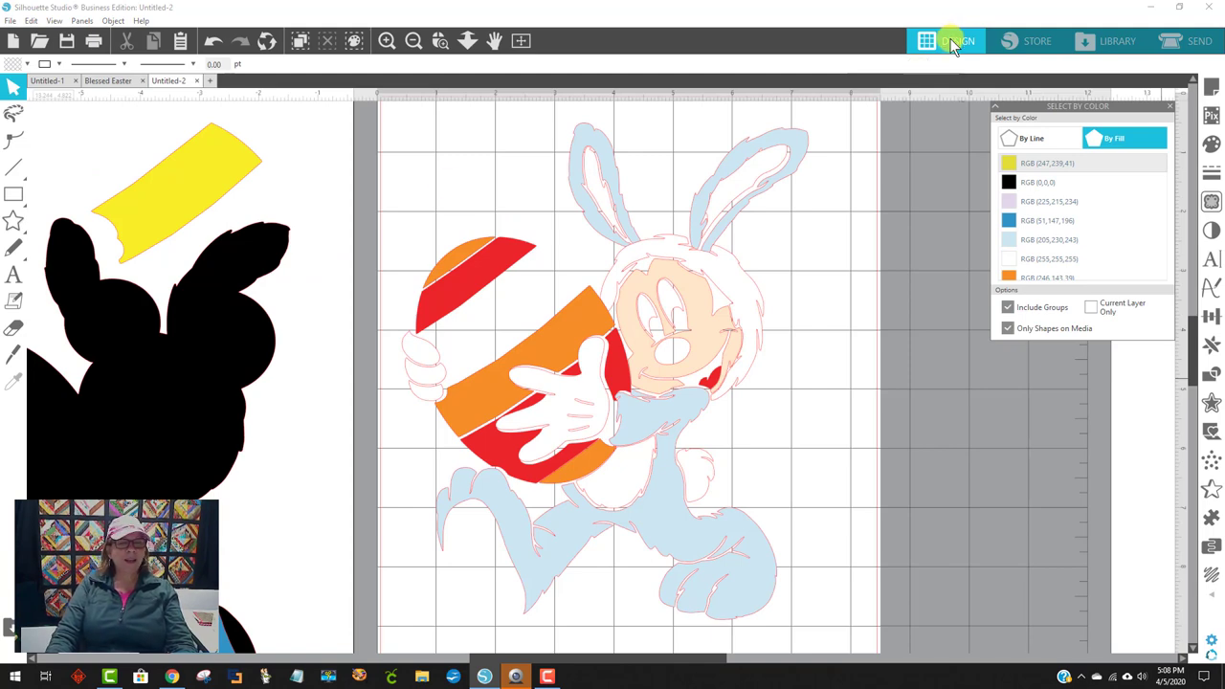
click(212, 40)
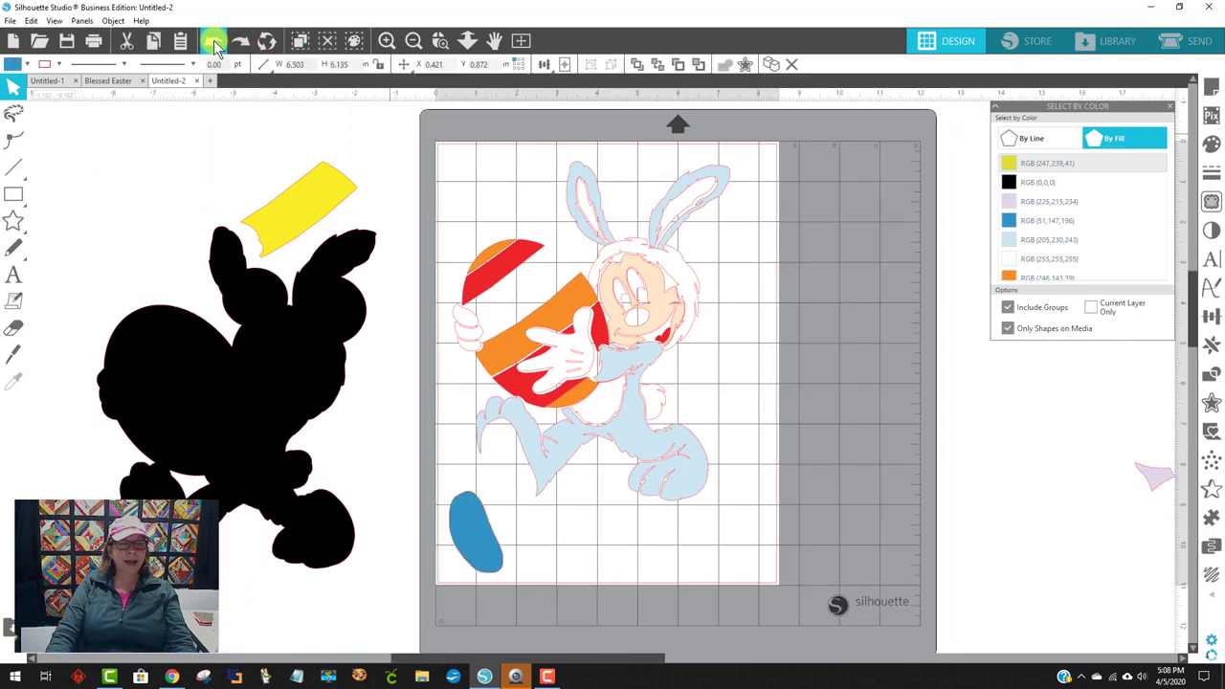
click(213, 41)
click(214, 42)
click(213, 42)
click(216, 43)
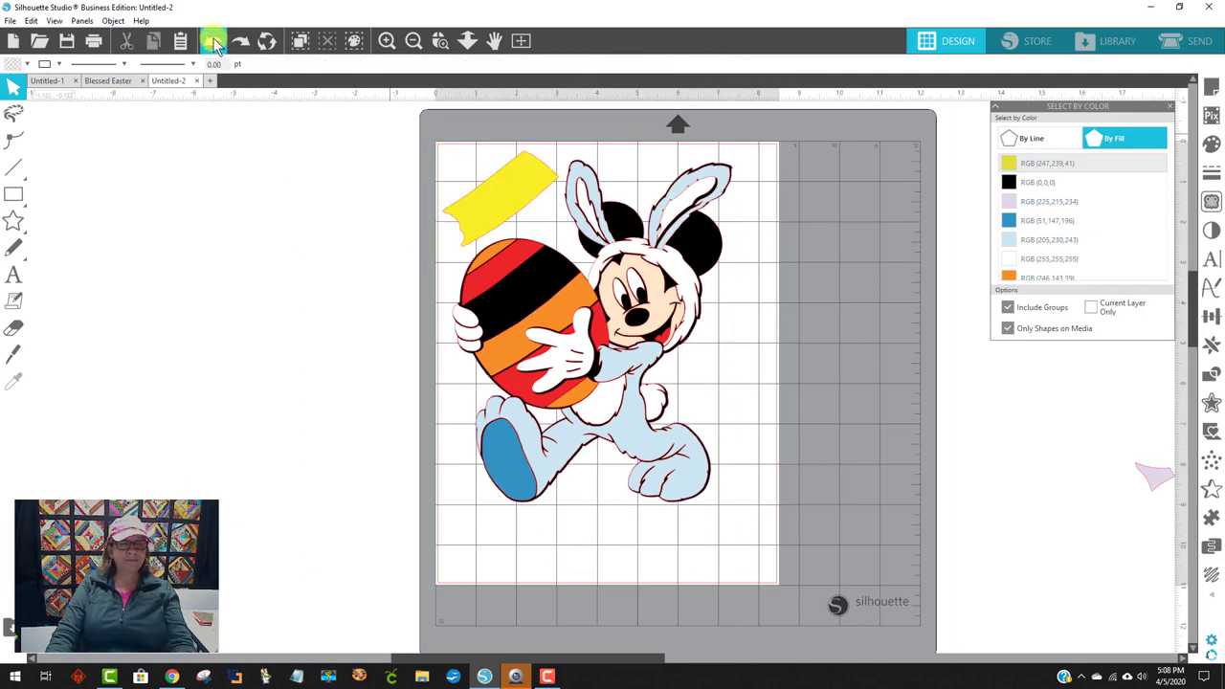
click(215, 42)
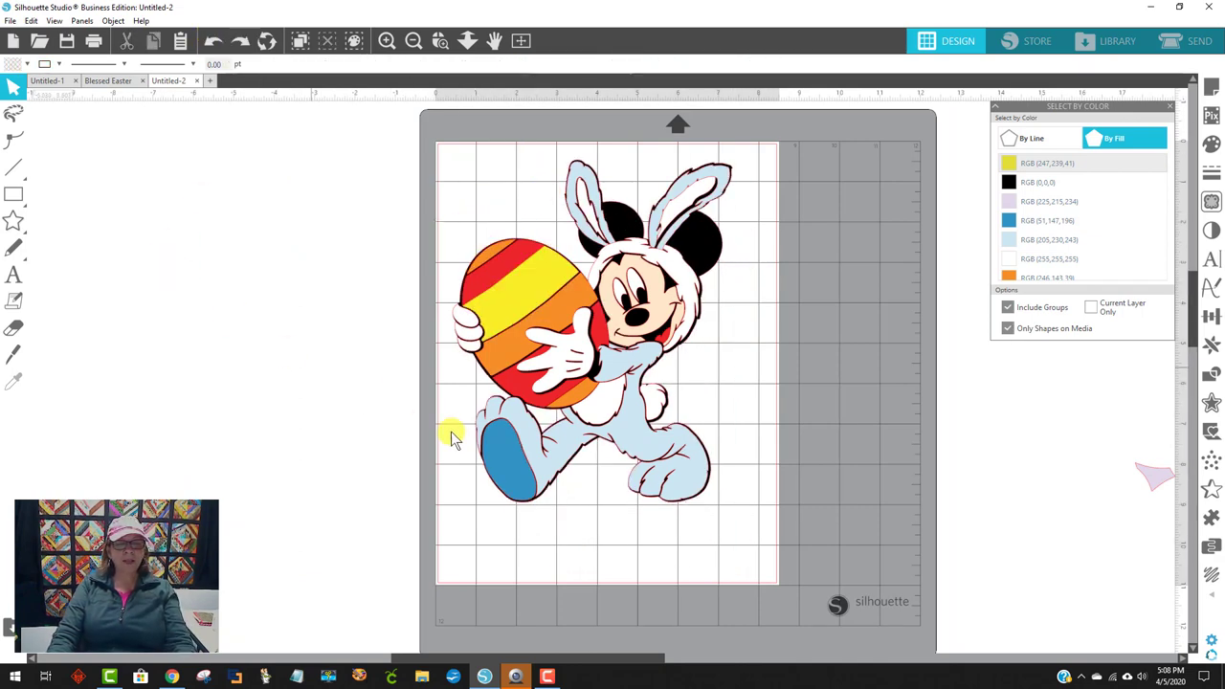
- Select the Mickey group and confirm its width reads 6.285 in
click(492, 434)
drag(614, 376, 616, 380)
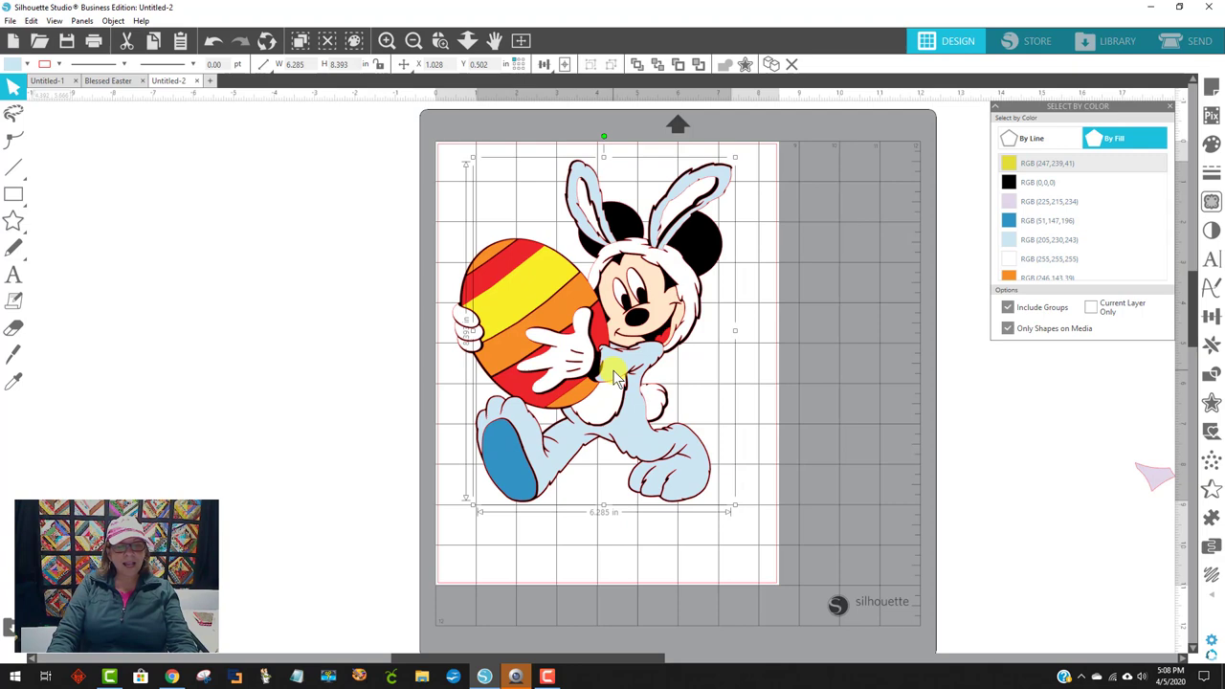
click(749, 398)
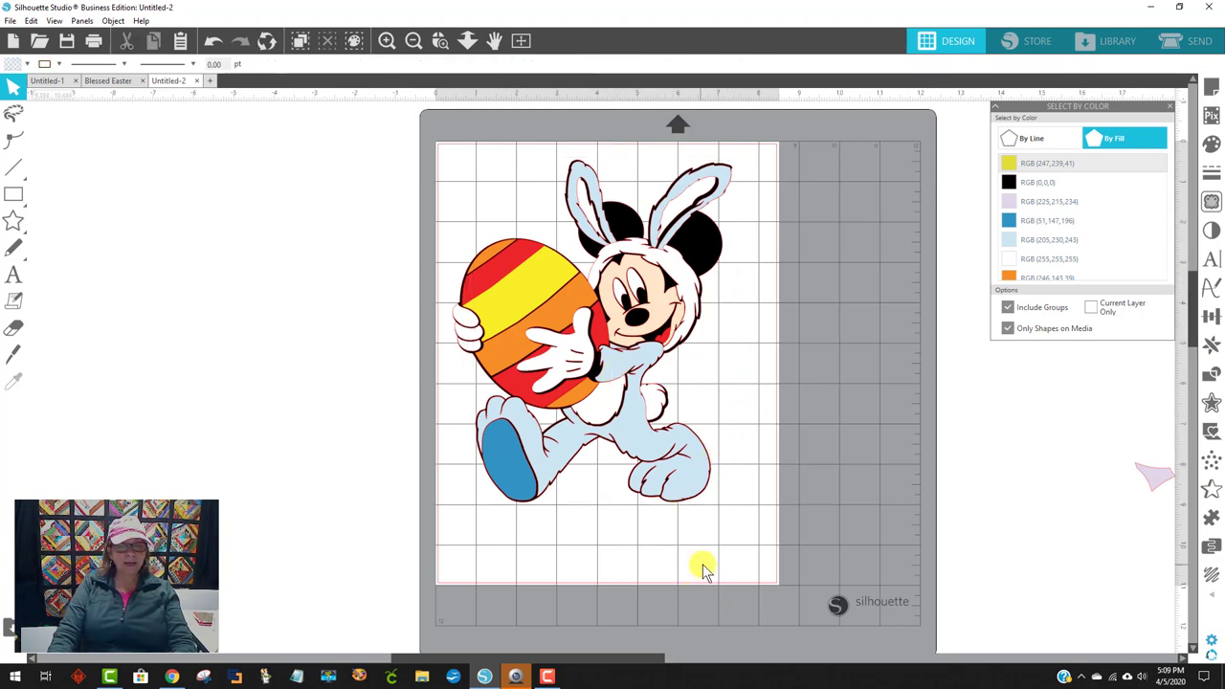
click(683, 499)
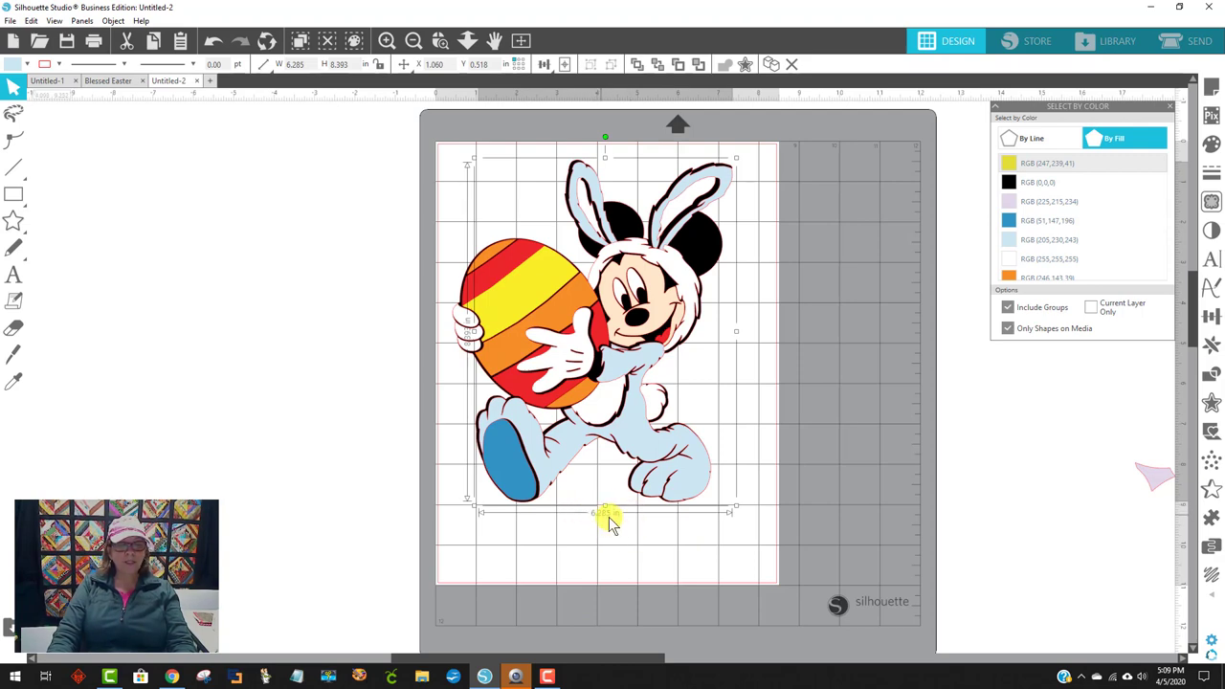
click(308, 63)
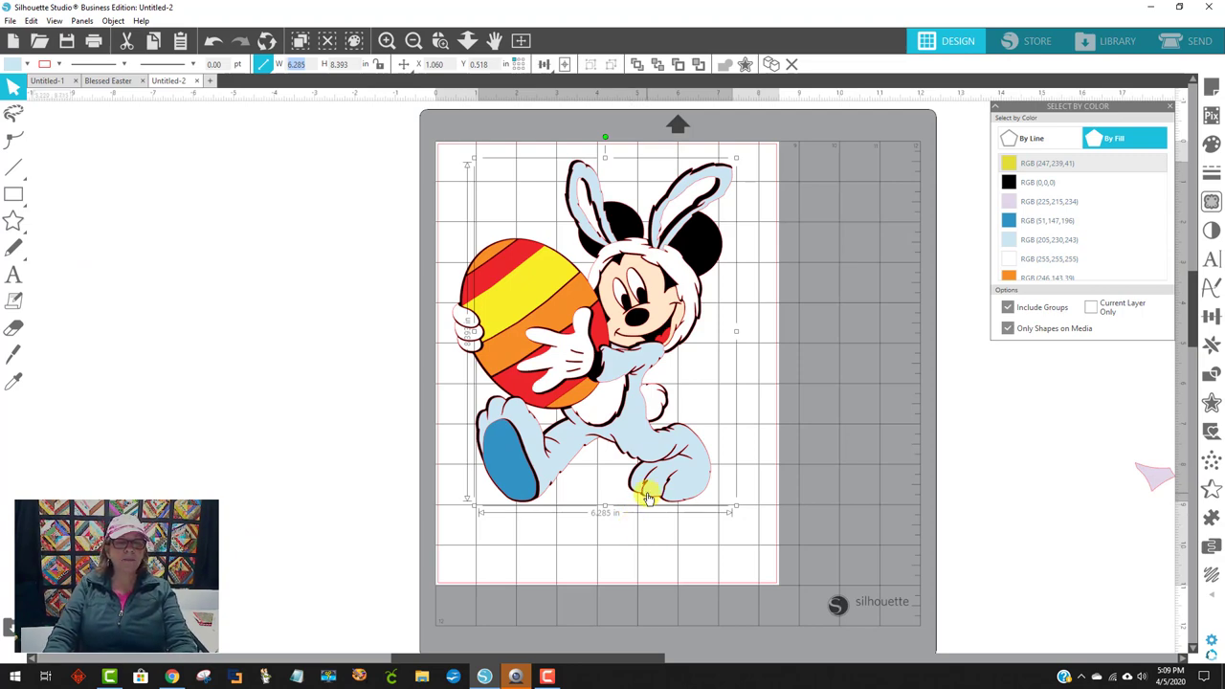
- Save the selected Mickey design to the hard drive as an SVG named '8 mickey'
click(11, 21)
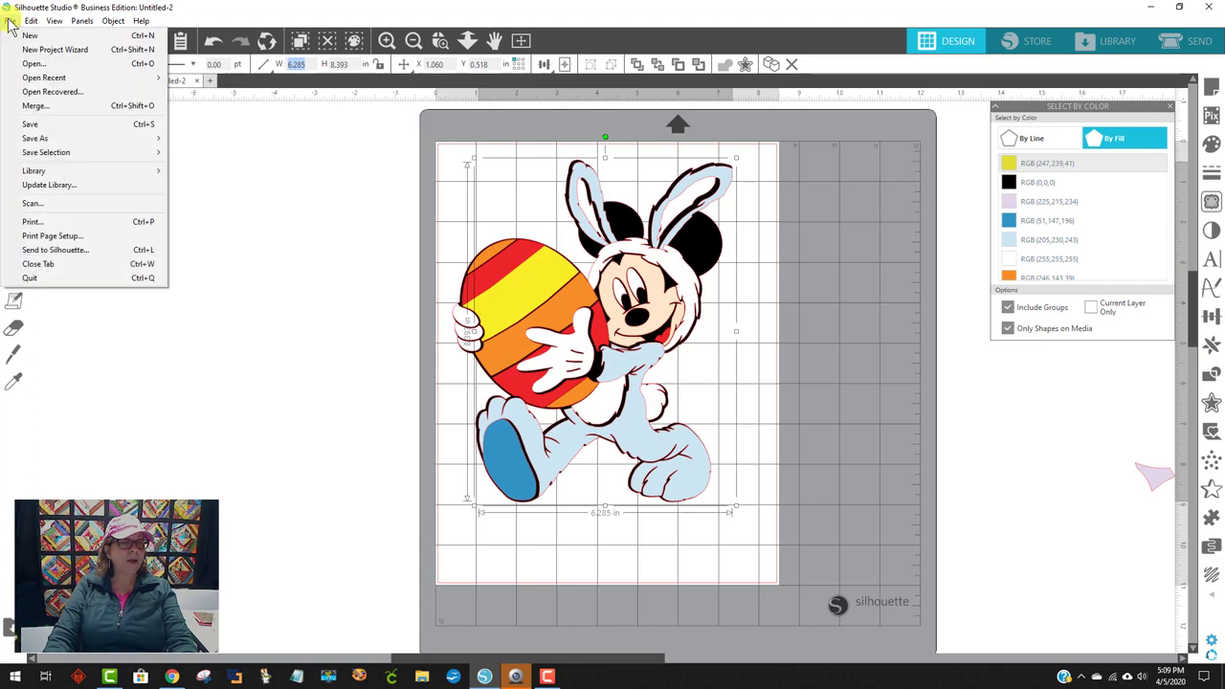
mouse_move(58, 142)
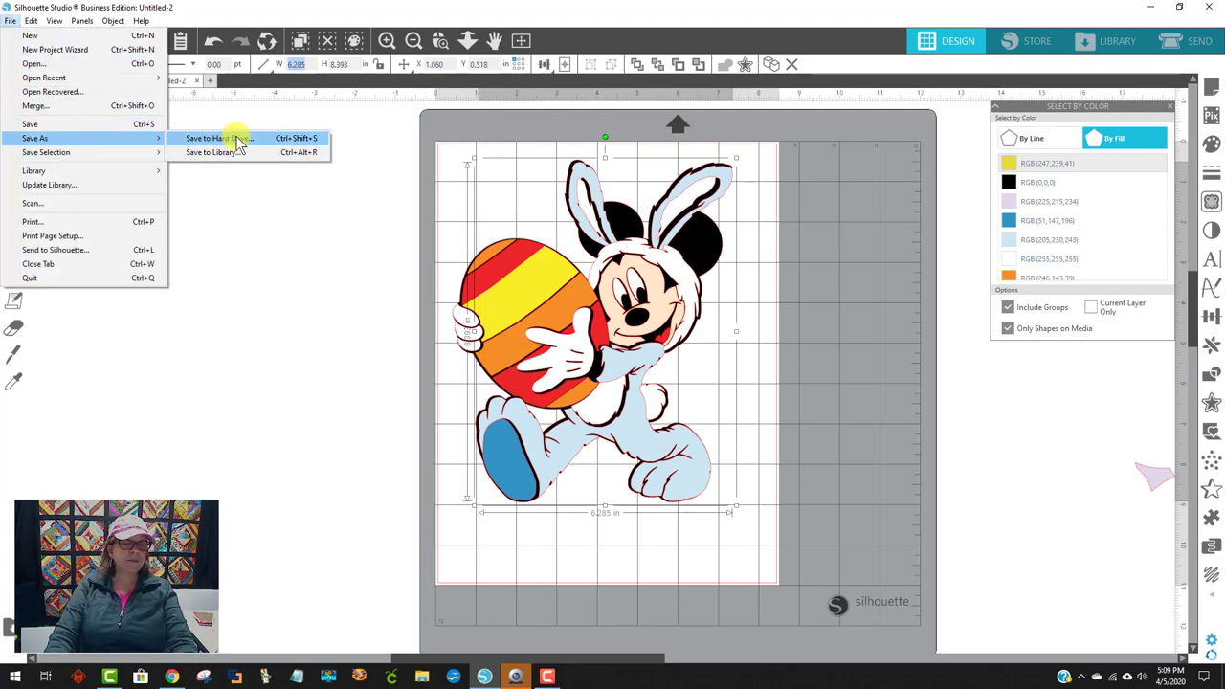
mouse_move(59, 159)
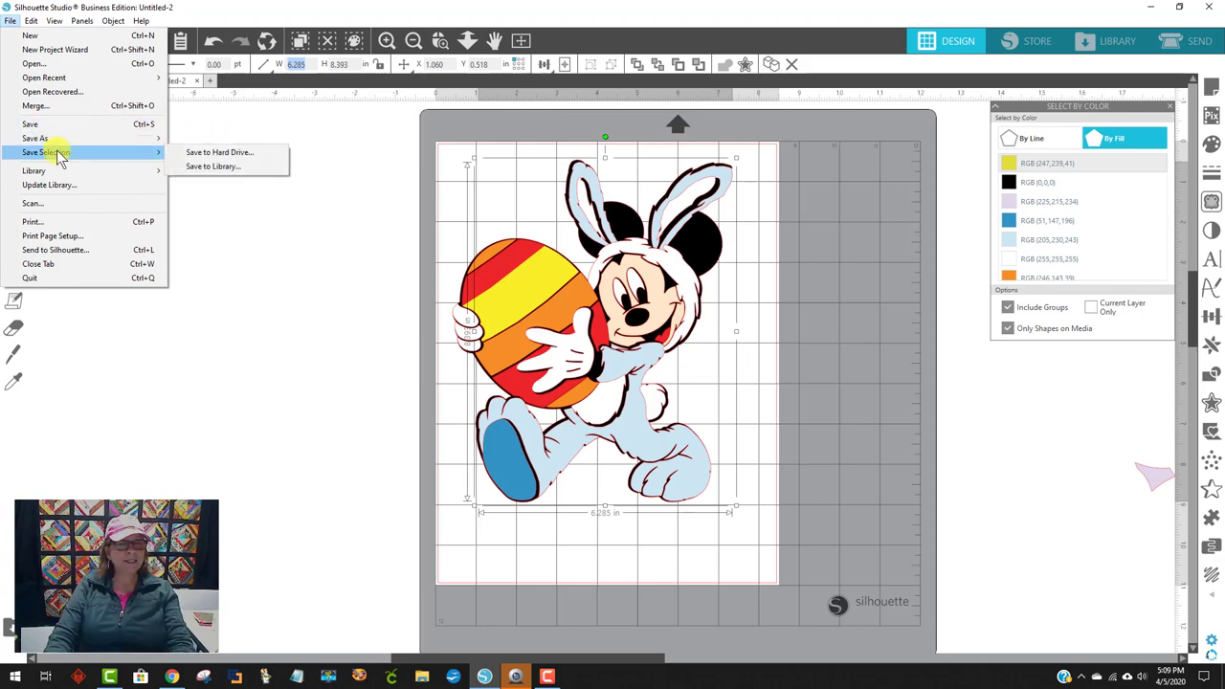
click(219, 154)
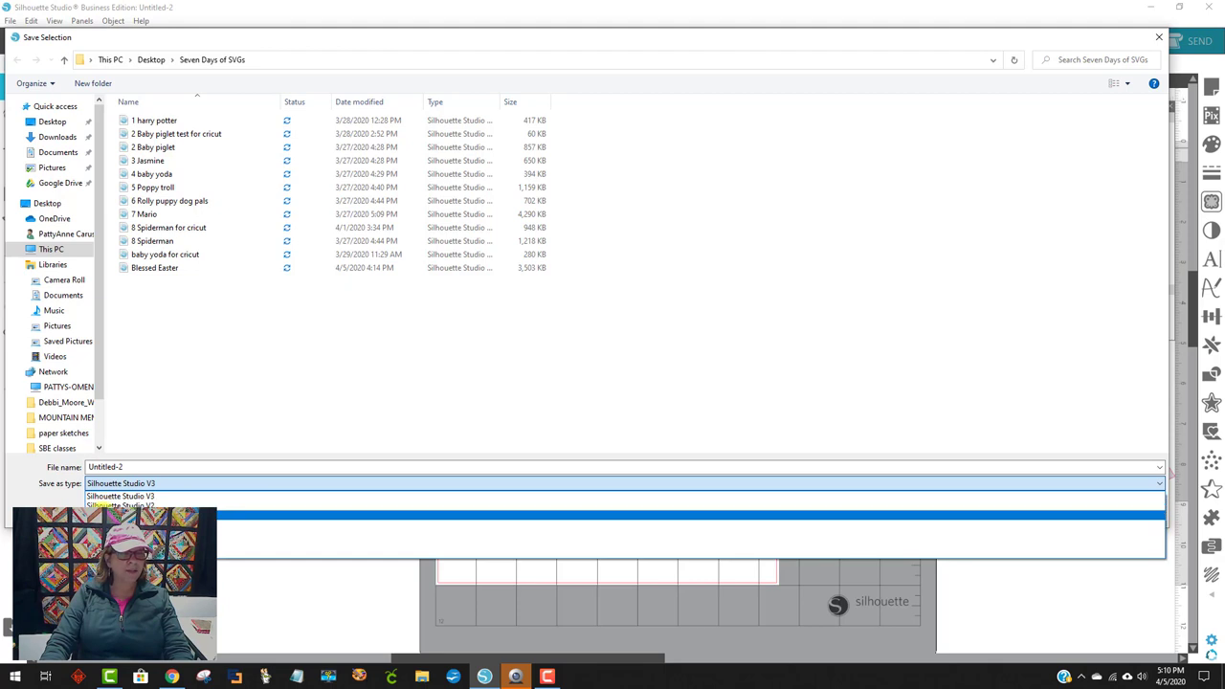
click(906, 515)
double_click(96, 466)
text(micke)
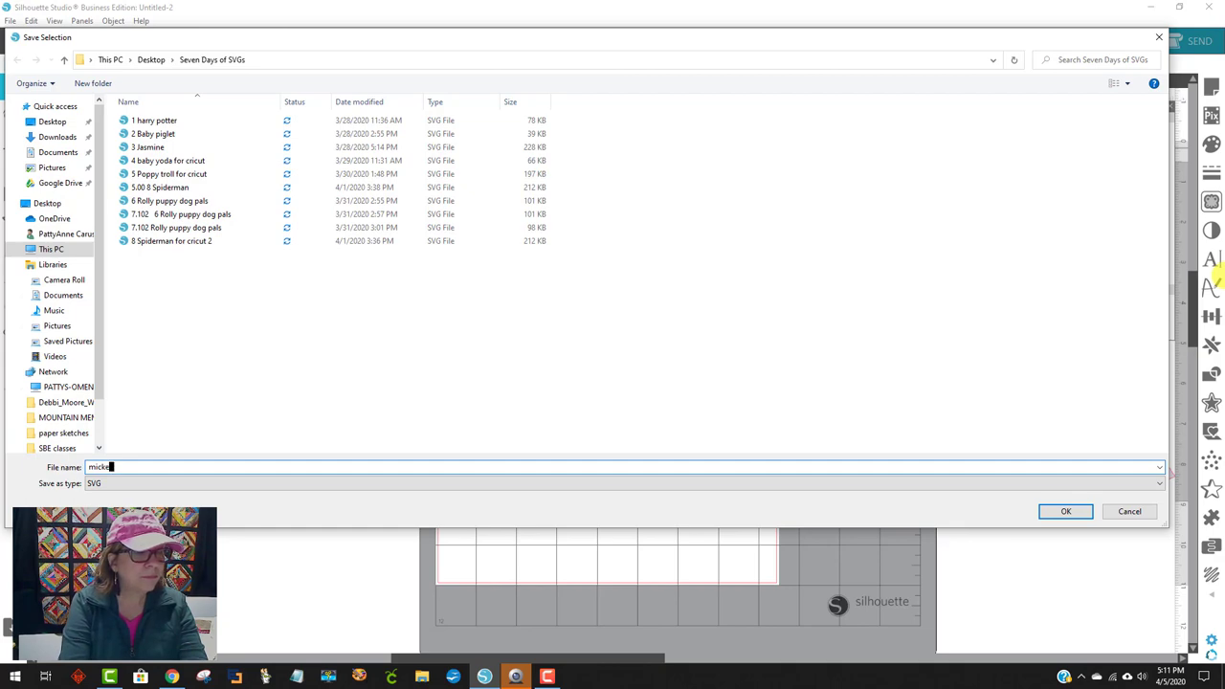
text(y)
key(Home)
text(8)
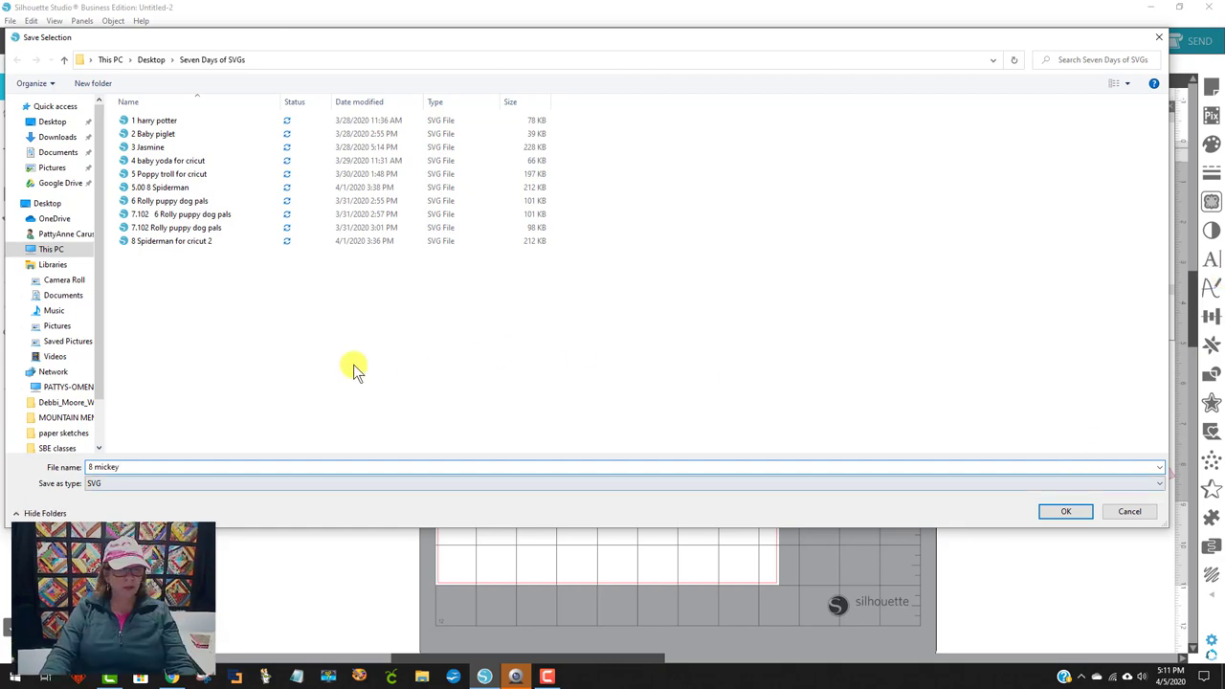
click(1065, 511)
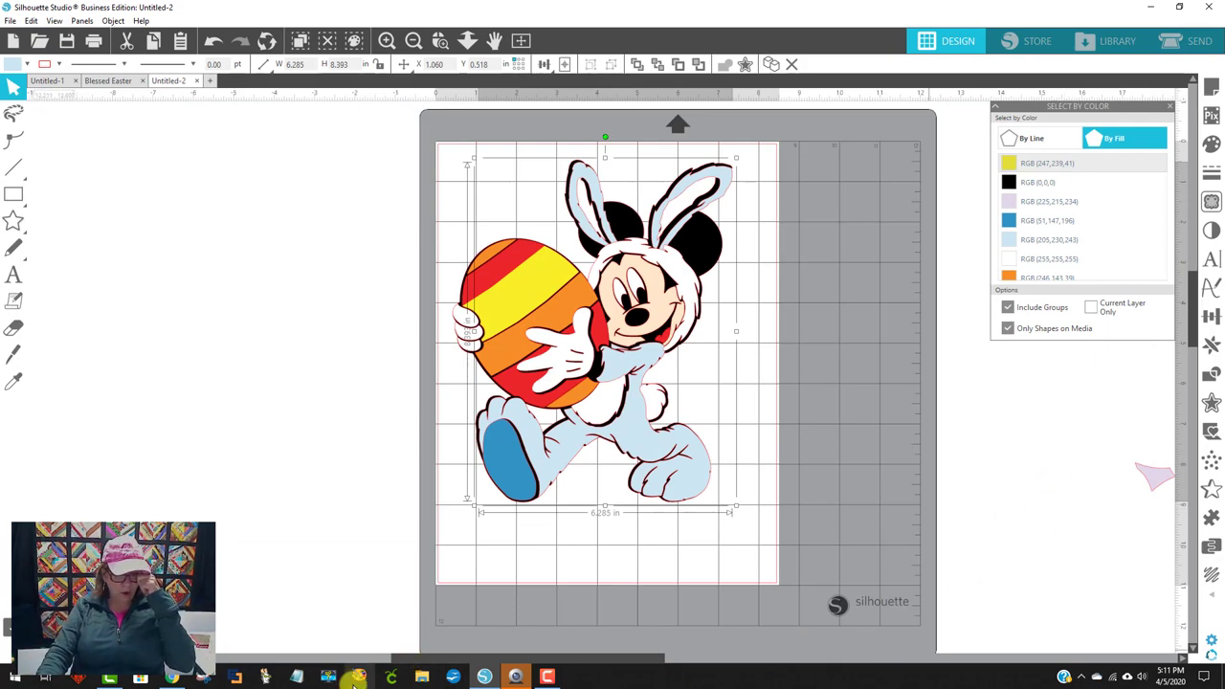
- Start a new maximized blank project in Cricut Design Space
click(400, 677)
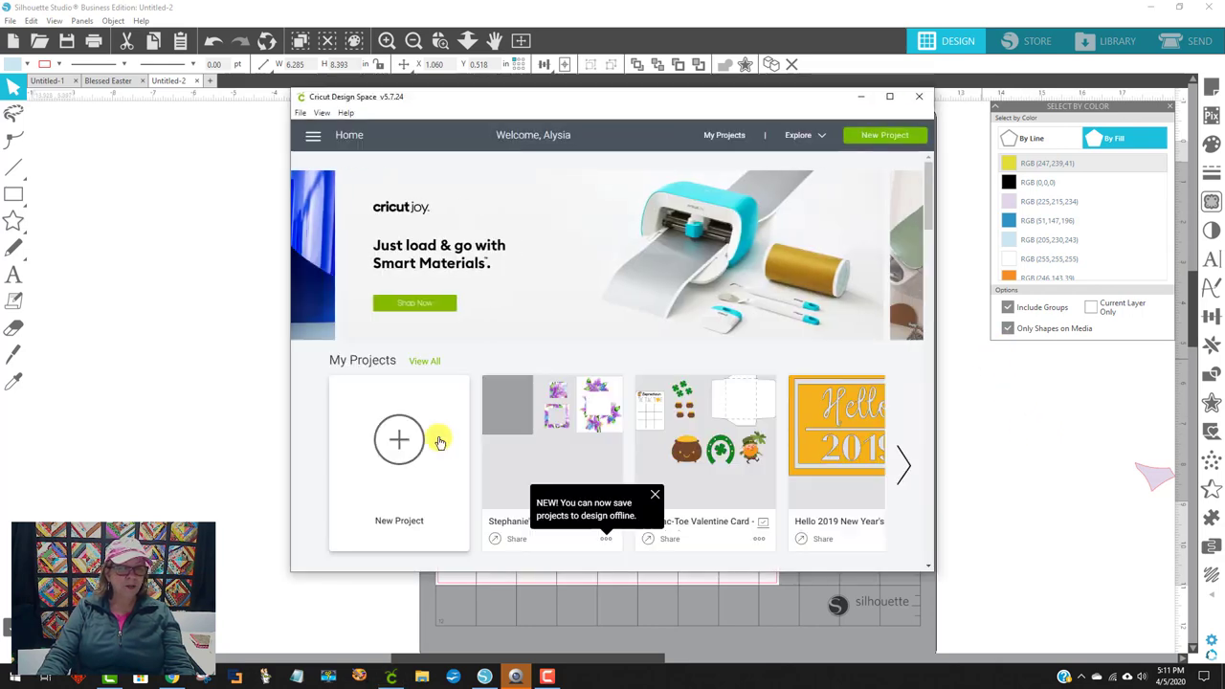
click(403, 439)
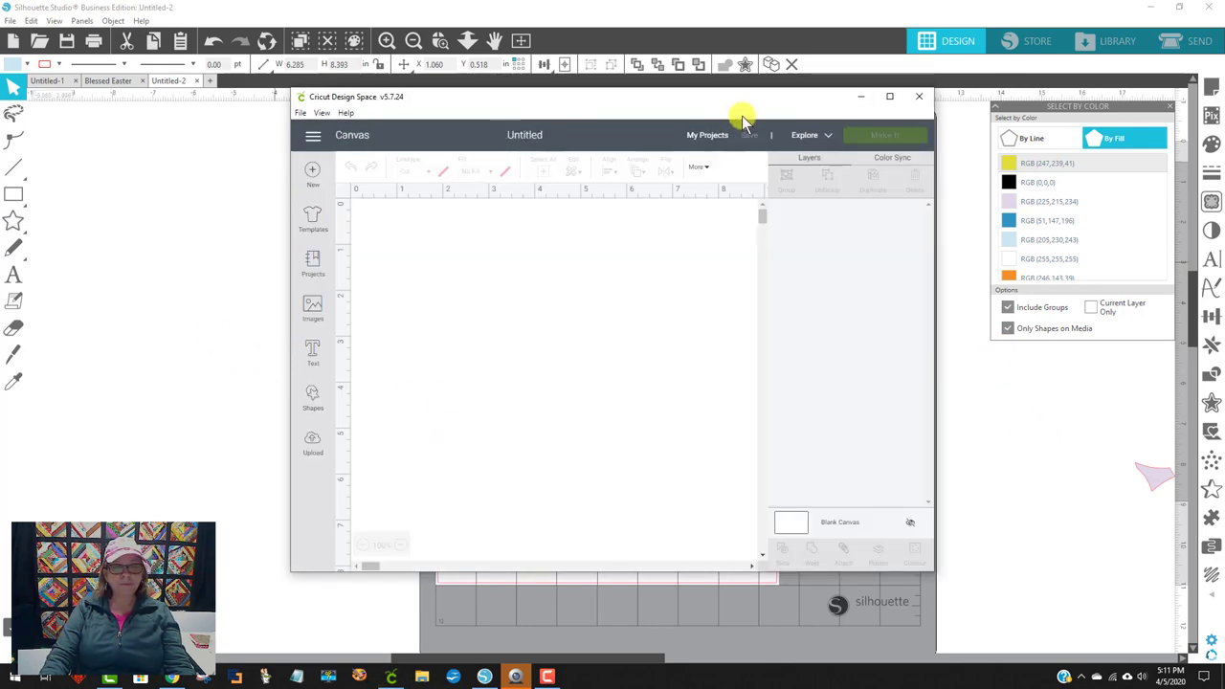
click(890, 95)
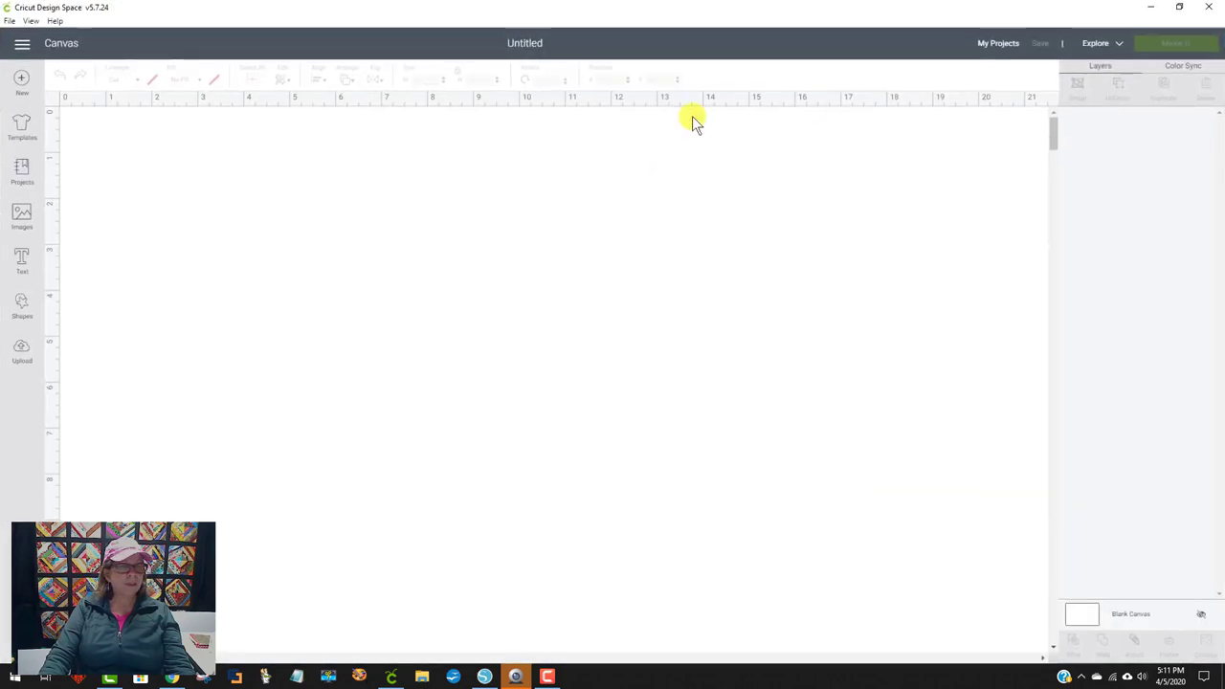
- Browse to and open the 8 mickey SVG for upload, then cancel the upload
click(21, 354)
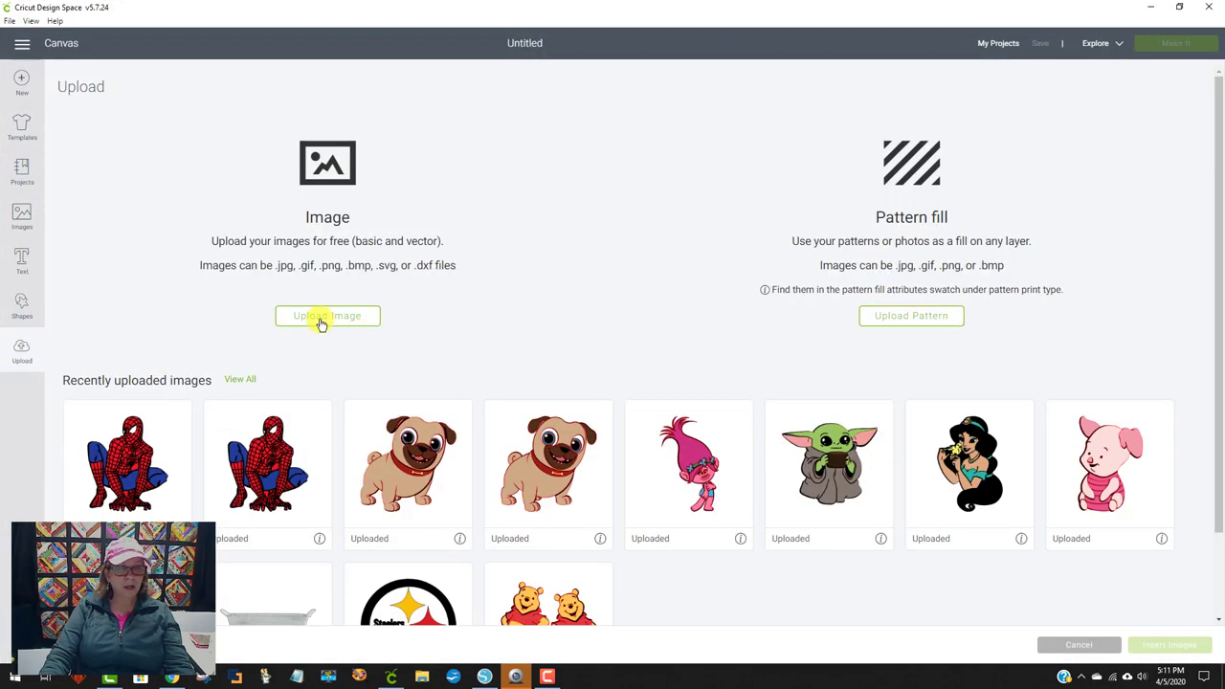
scroll(840, 505, down, 2)
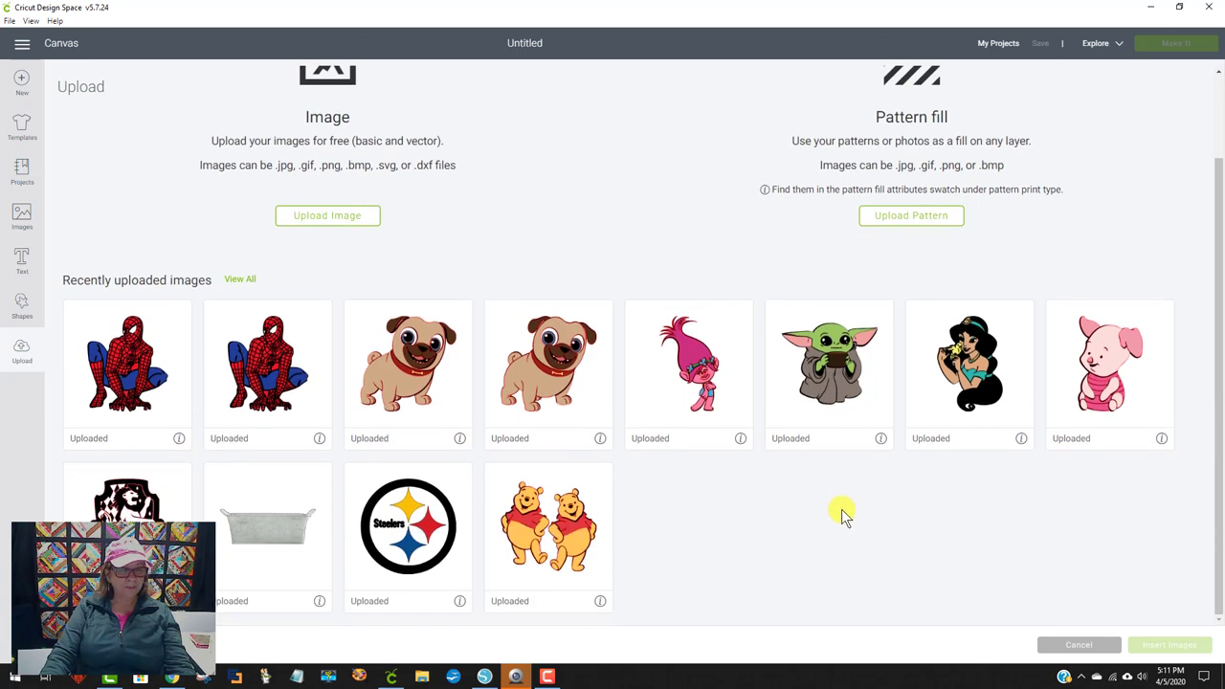
scroll(842, 517, up, 1)
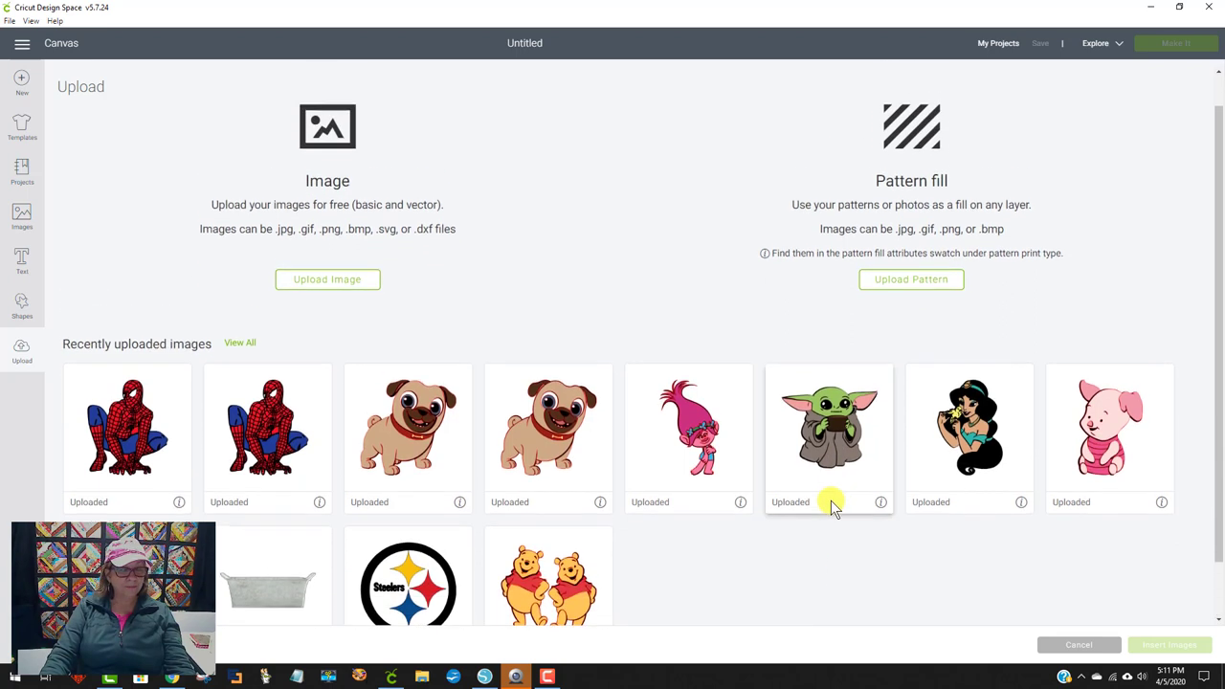
click(308, 281)
click(642, 345)
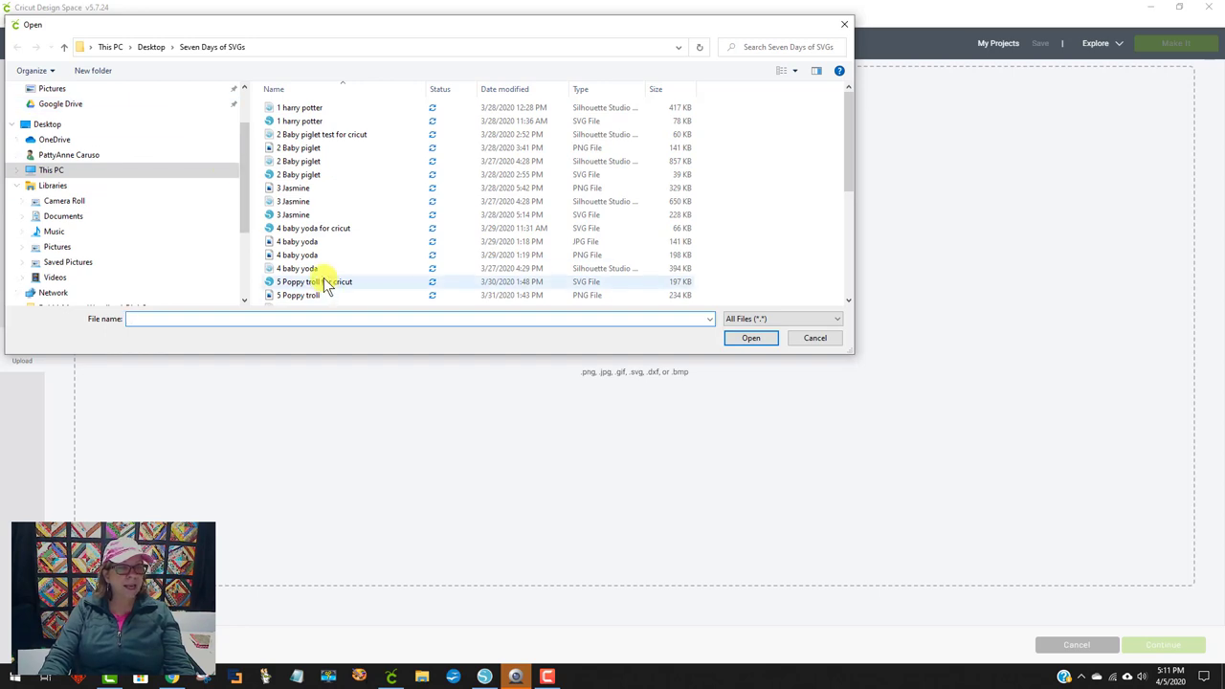
scroll(328, 286, down, 5)
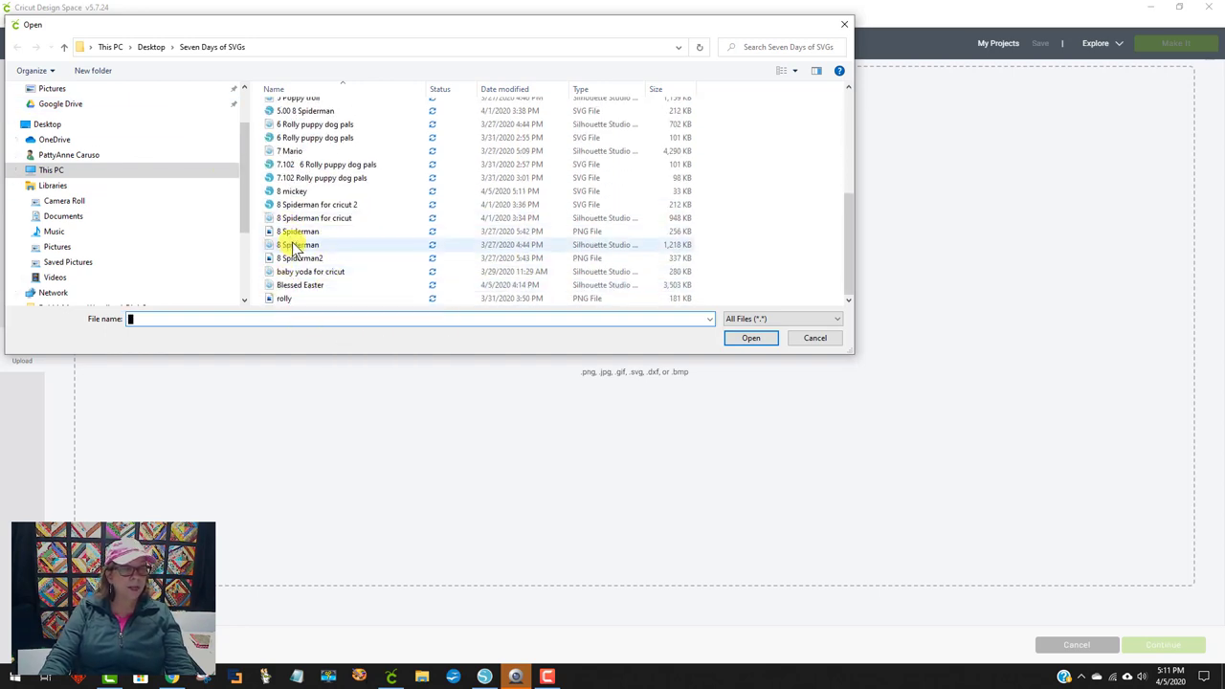
click(287, 191)
click(752, 339)
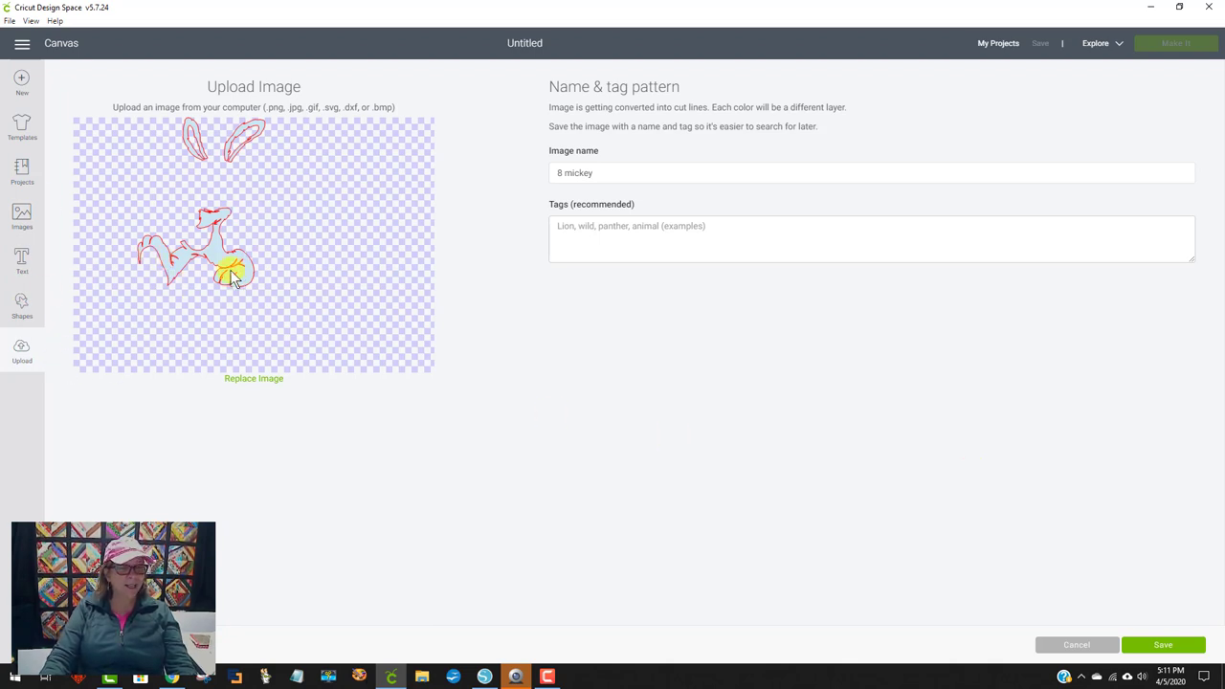
click(1085, 645)
- Back in Silhouette Studio, marquee-select all the Mickey pieces and group them into one object
click(484, 676)
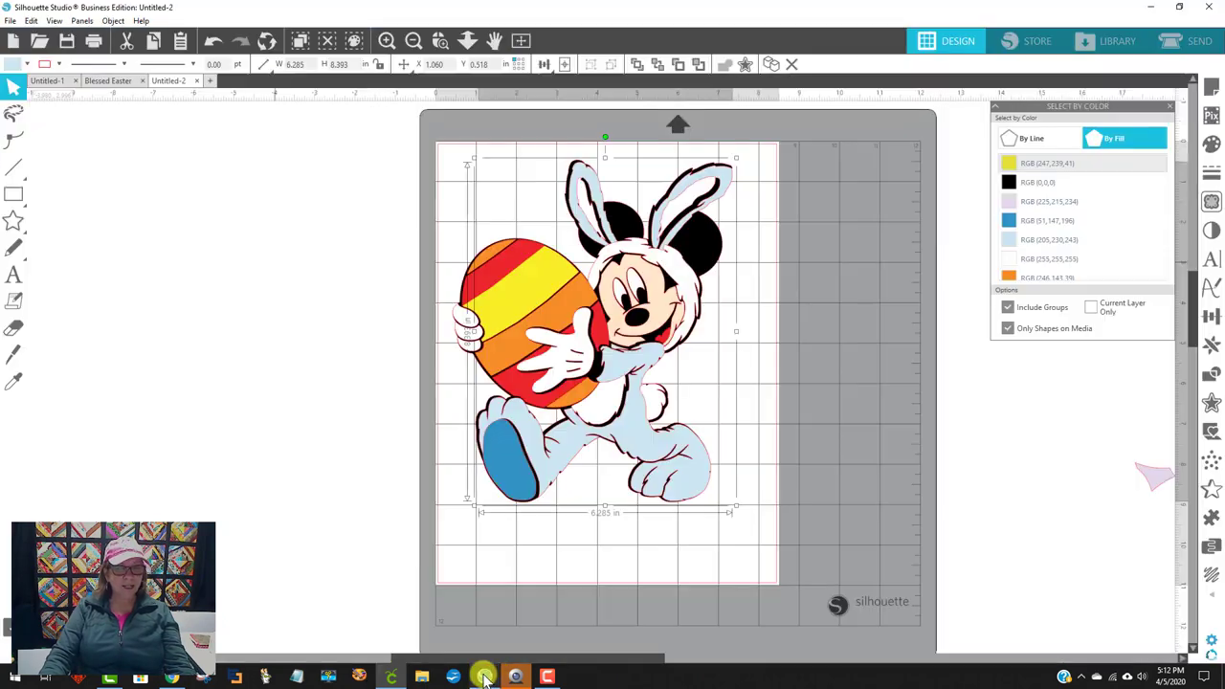
click(812, 407)
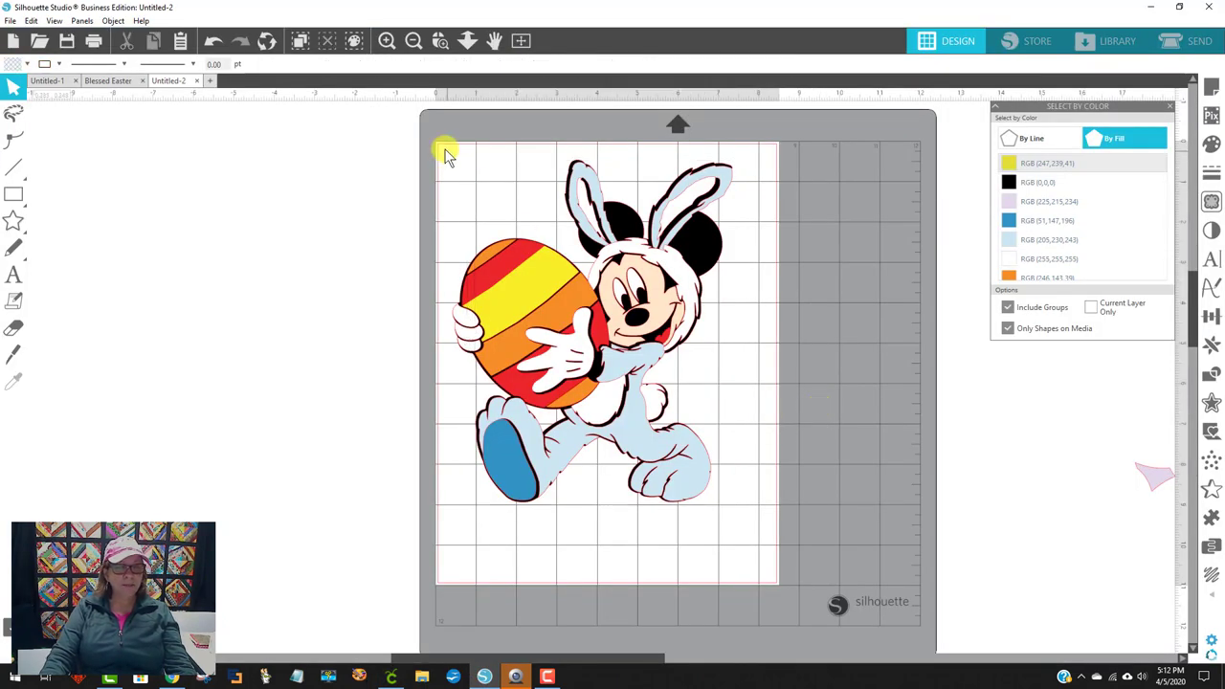
drag(444, 153, 695, 390)
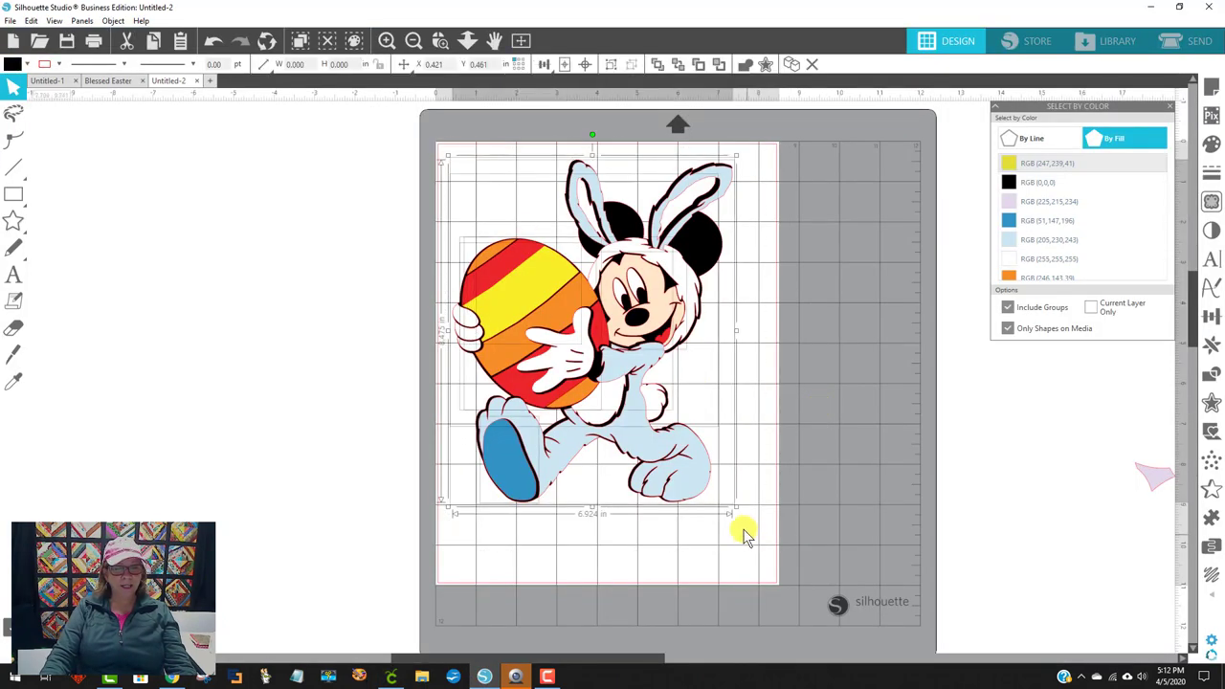
right_click(675, 479)
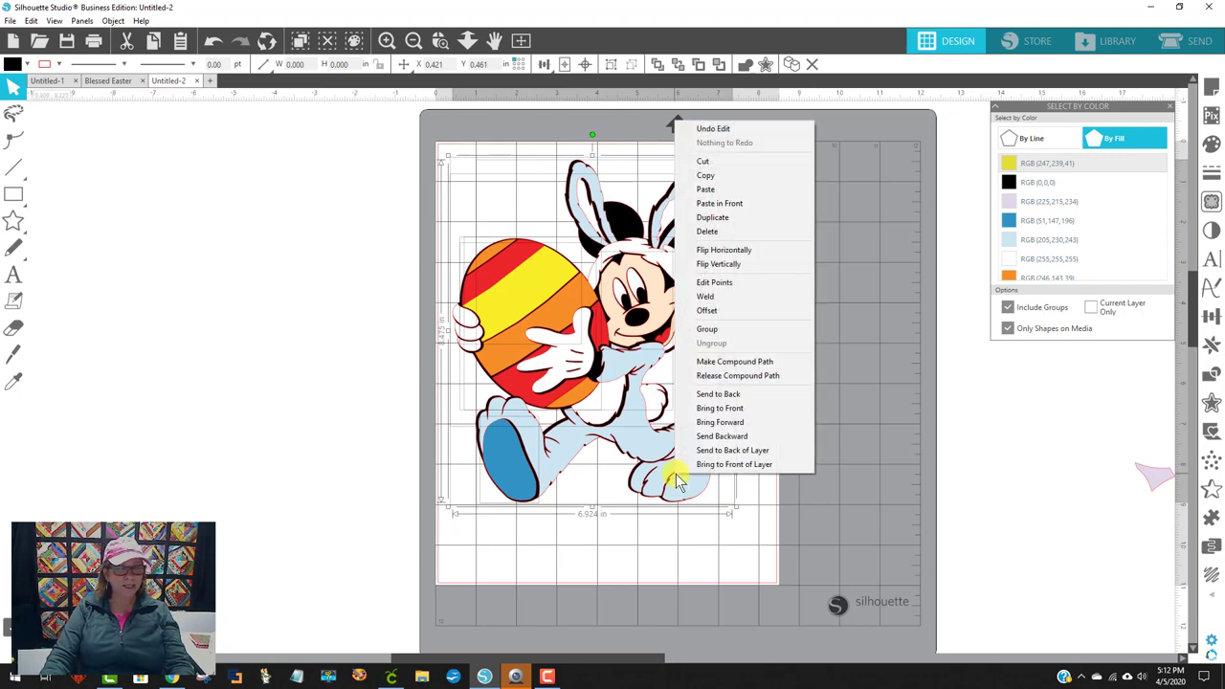
click(720, 330)
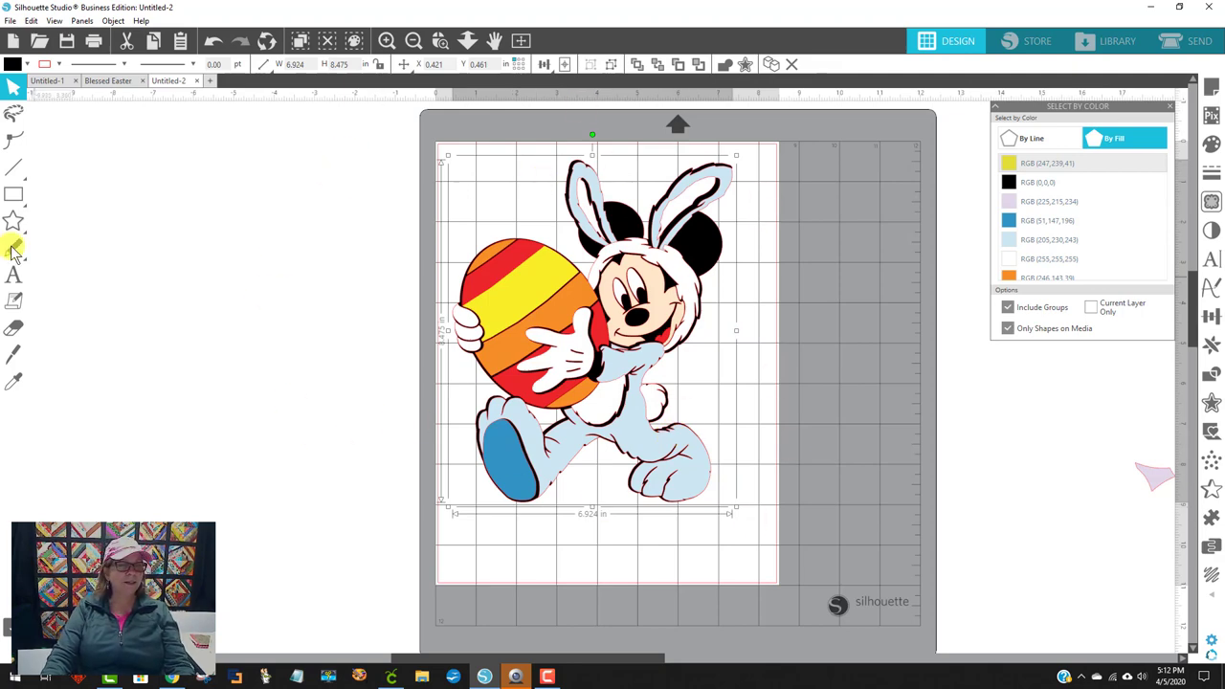
- Ungroup the Mickey bunny design back into its separate pieces and deselect
click(10, 20)
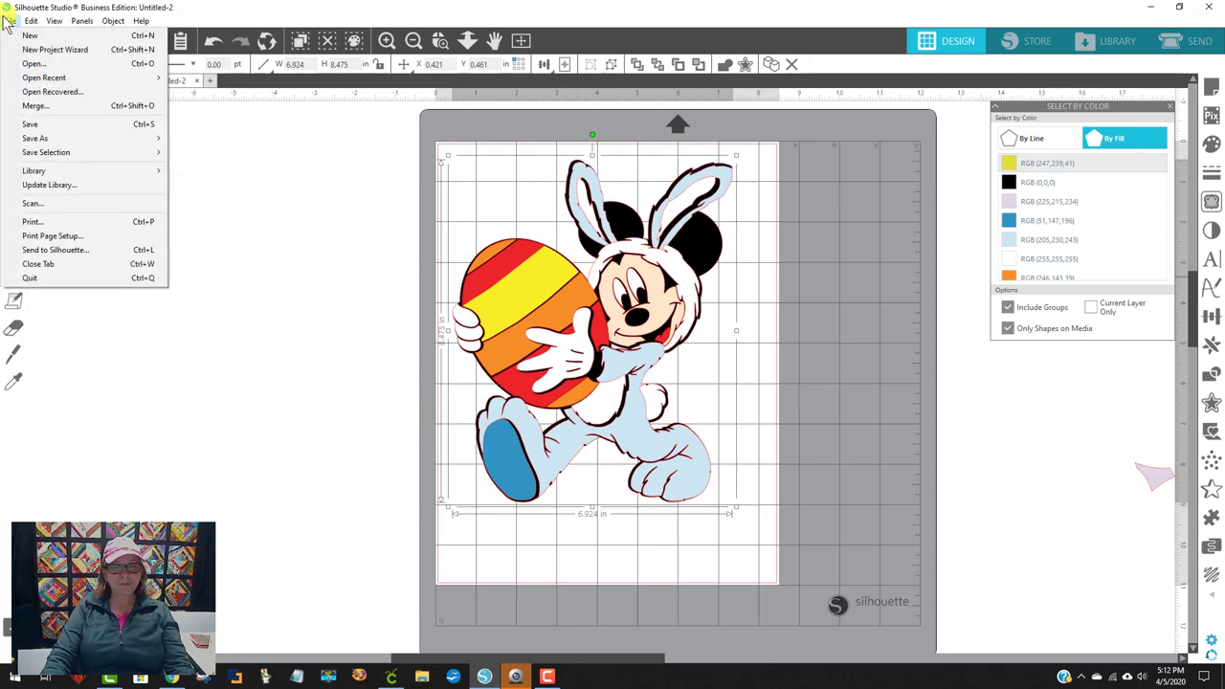
click(732, 233)
right_click(644, 281)
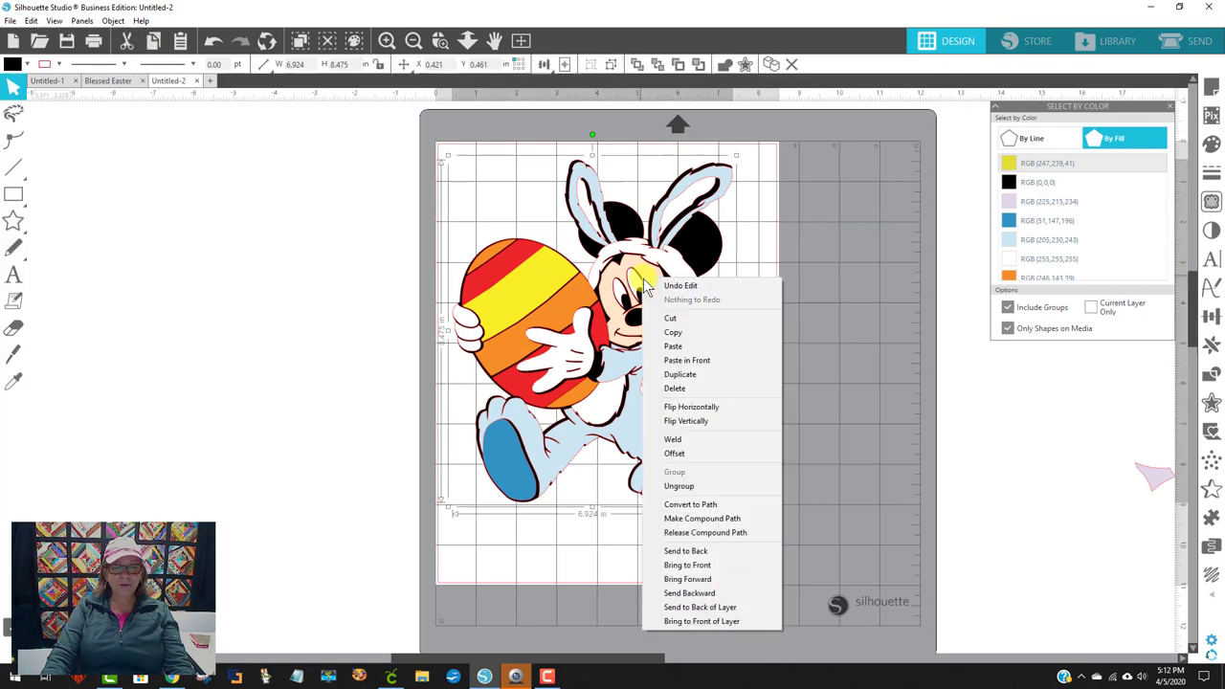
click(714, 486)
click(804, 419)
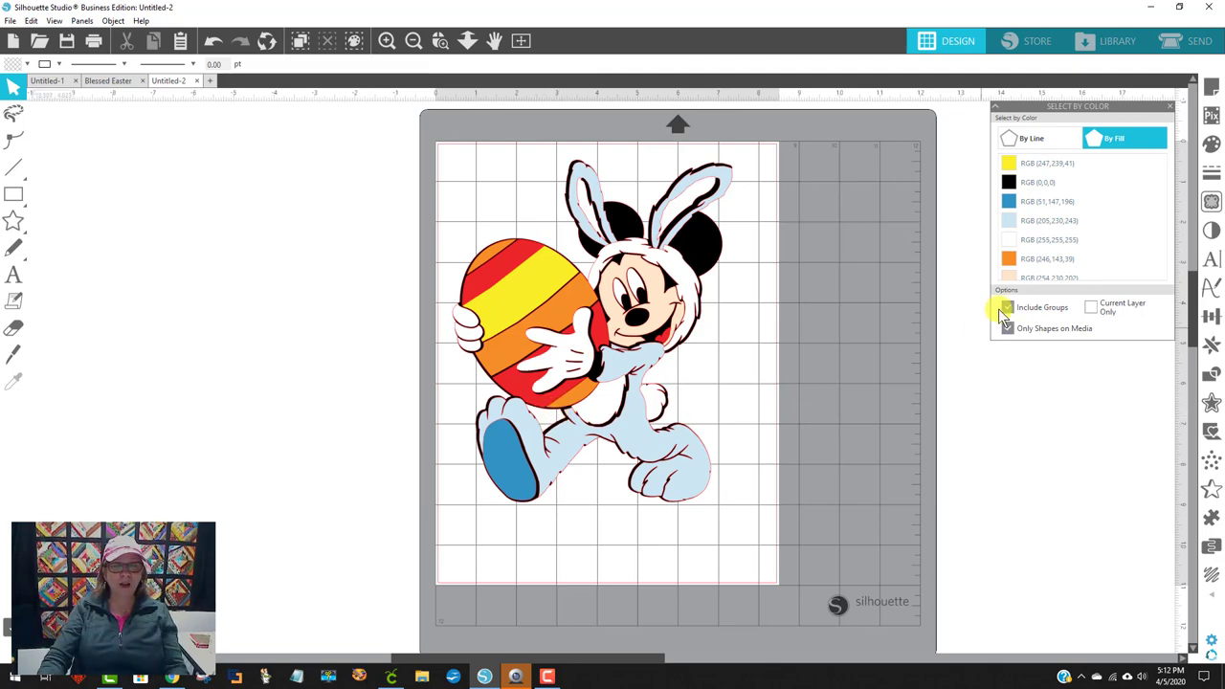
- Marquee-select every piece of the Mickey design and group them back together
drag(410, 113, 780, 503)
right_click(686, 471)
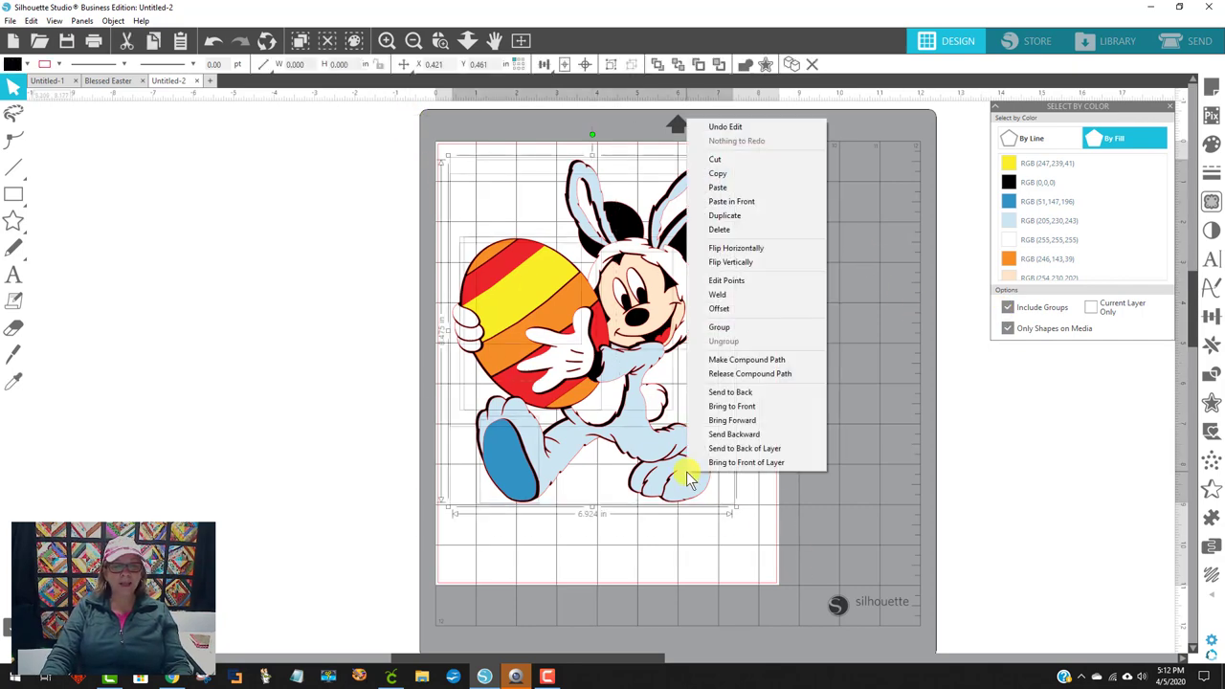
click(726, 327)
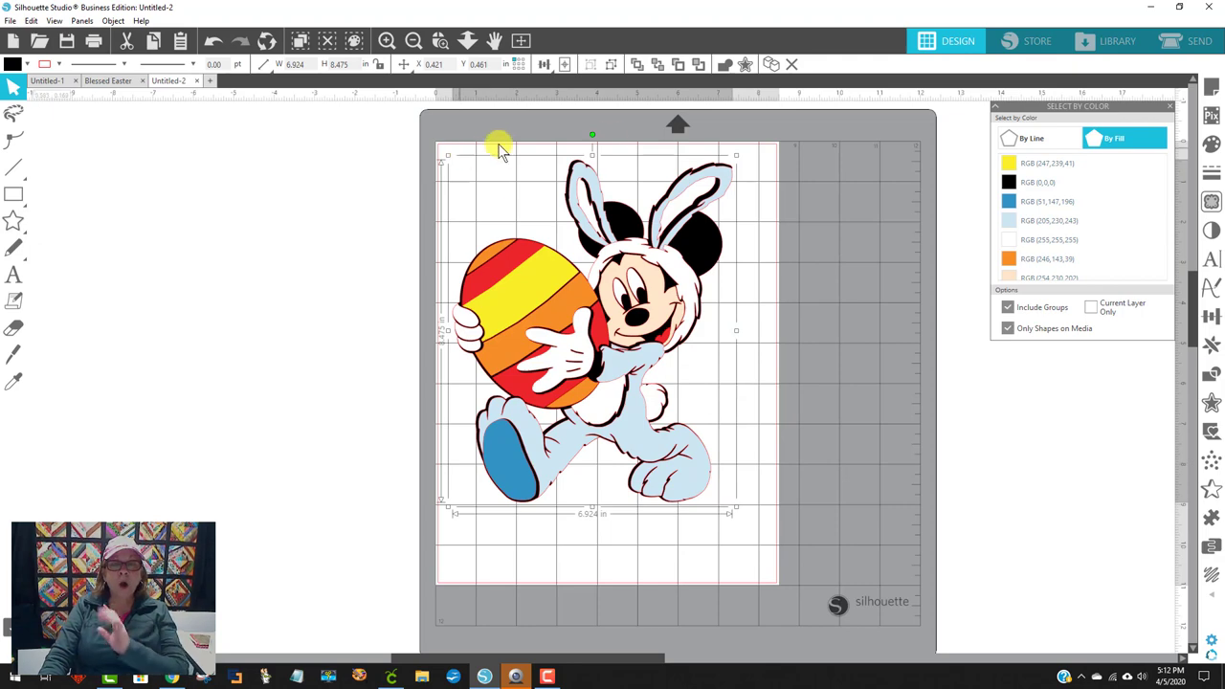
- Save the selection to the hard drive as SVG, replacing the existing 8 mickey file
click(10, 20)
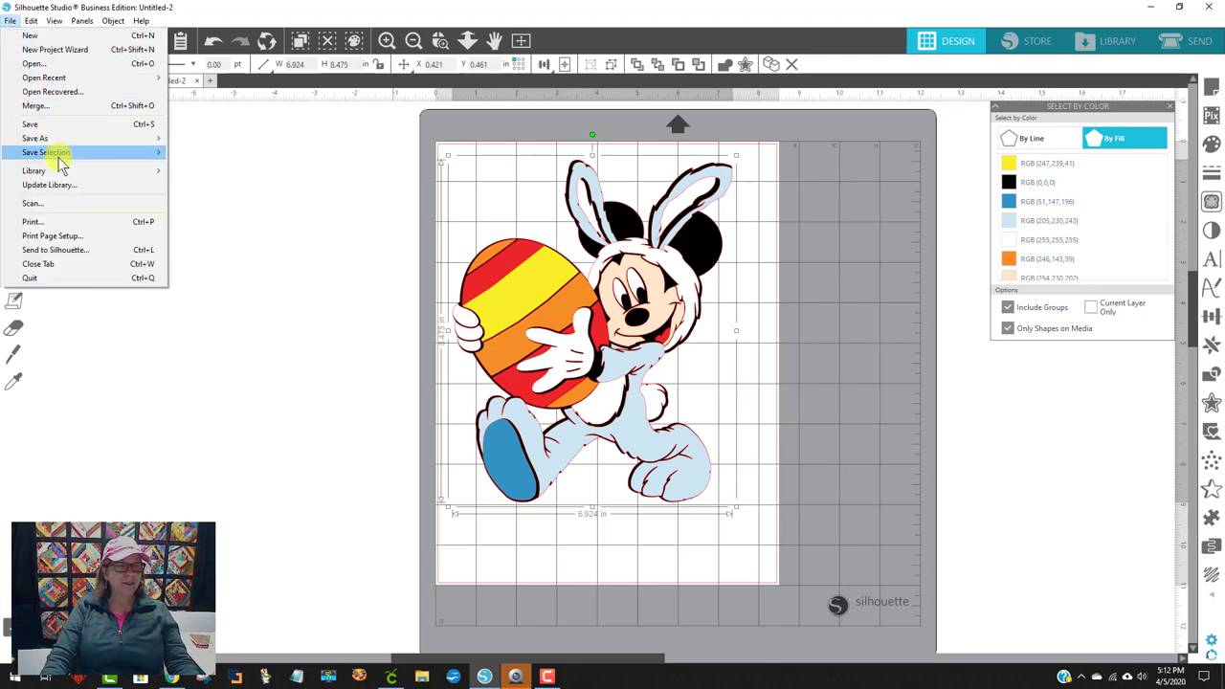
mouse_move(60, 159)
click(235, 151)
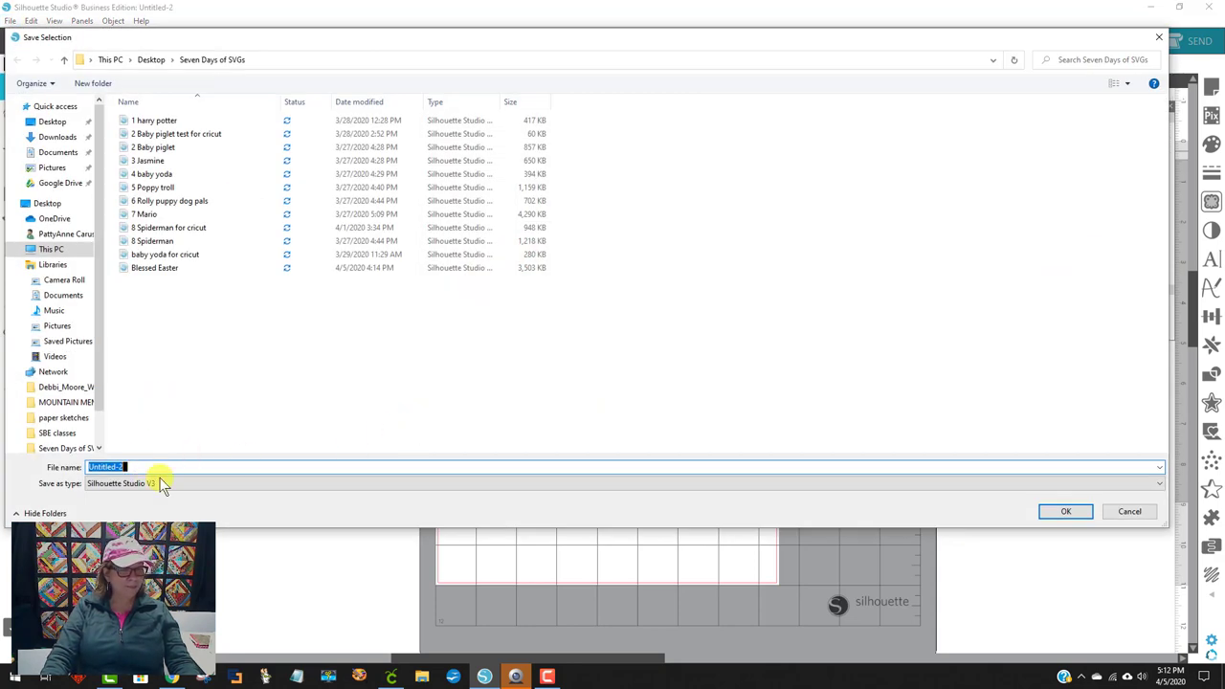
click(159, 484)
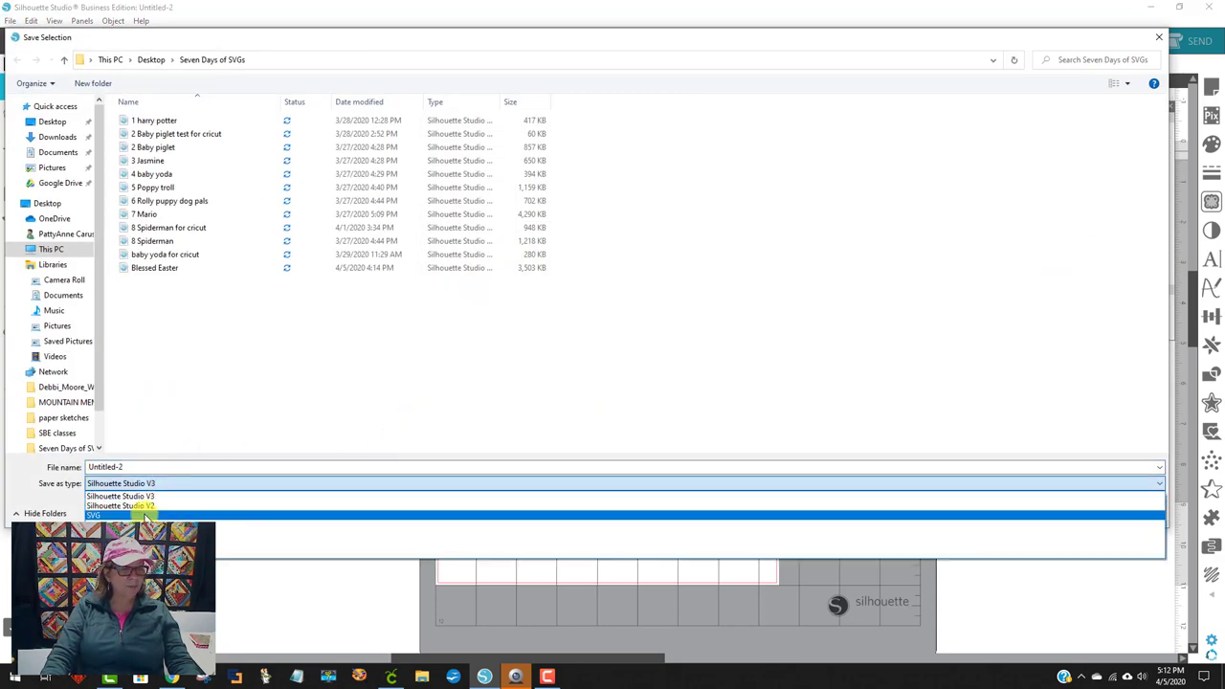
click(146, 517)
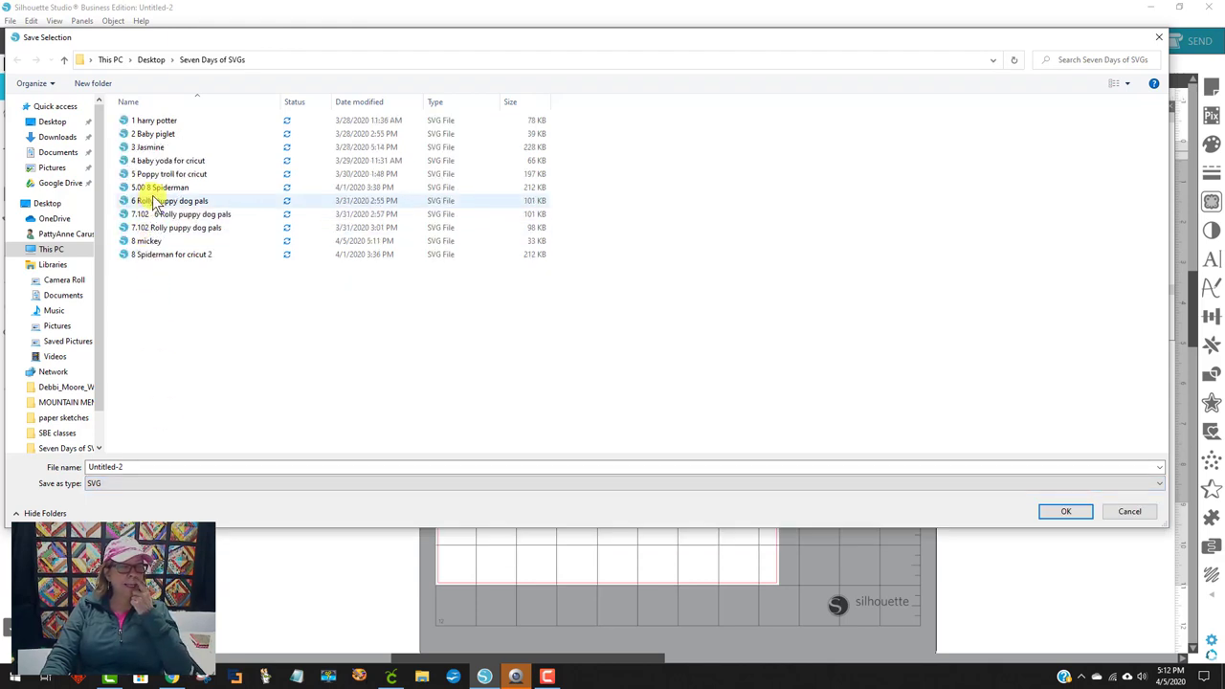
click(157, 243)
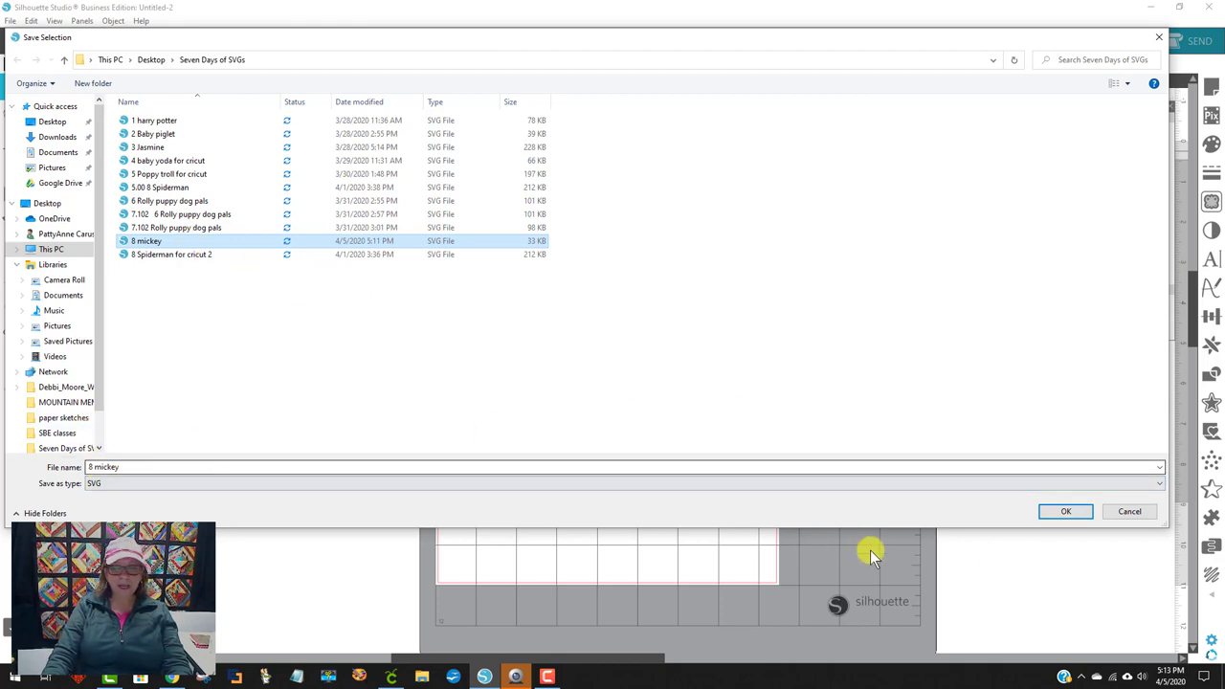
click(1067, 512)
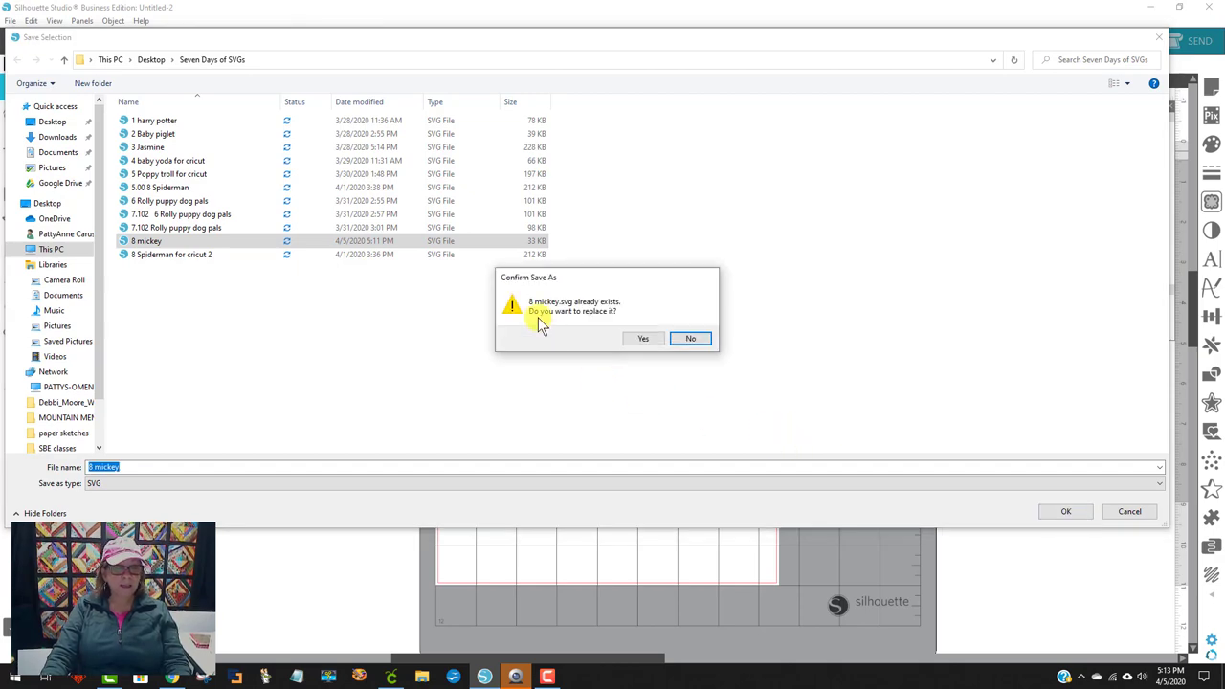
click(654, 340)
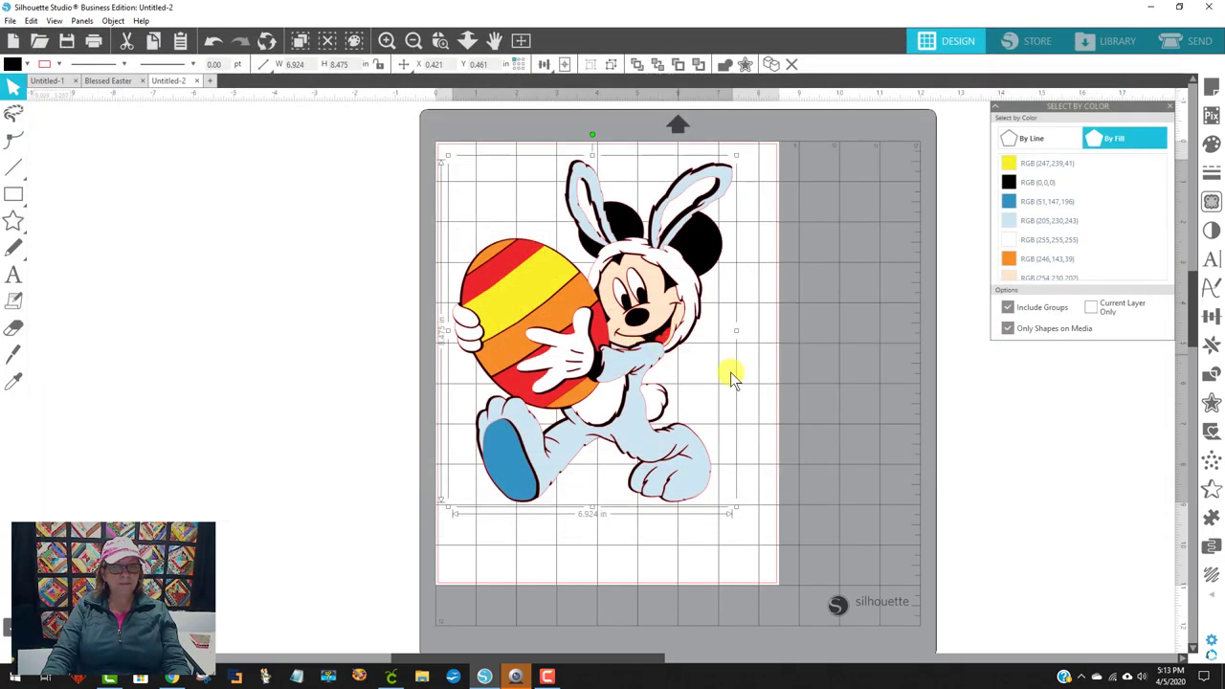
- In Cricut Design Space, load the 8 mickey SVG into the image upload page
click(392, 677)
click(21, 349)
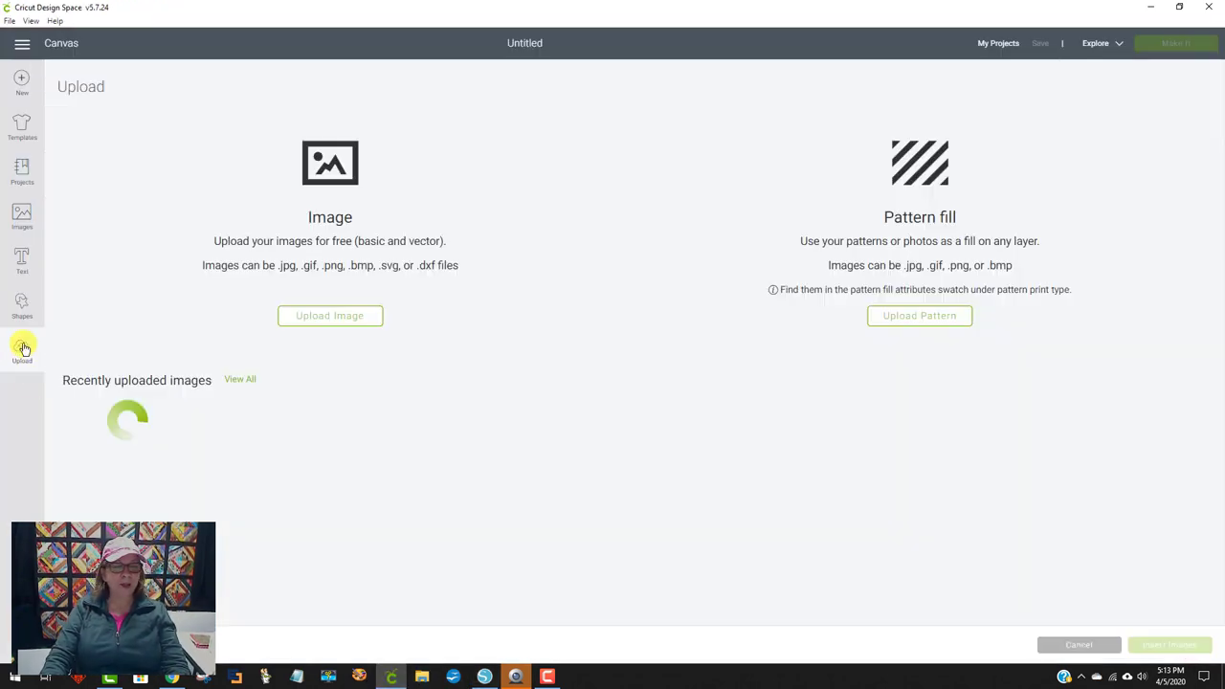
click(336, 312)
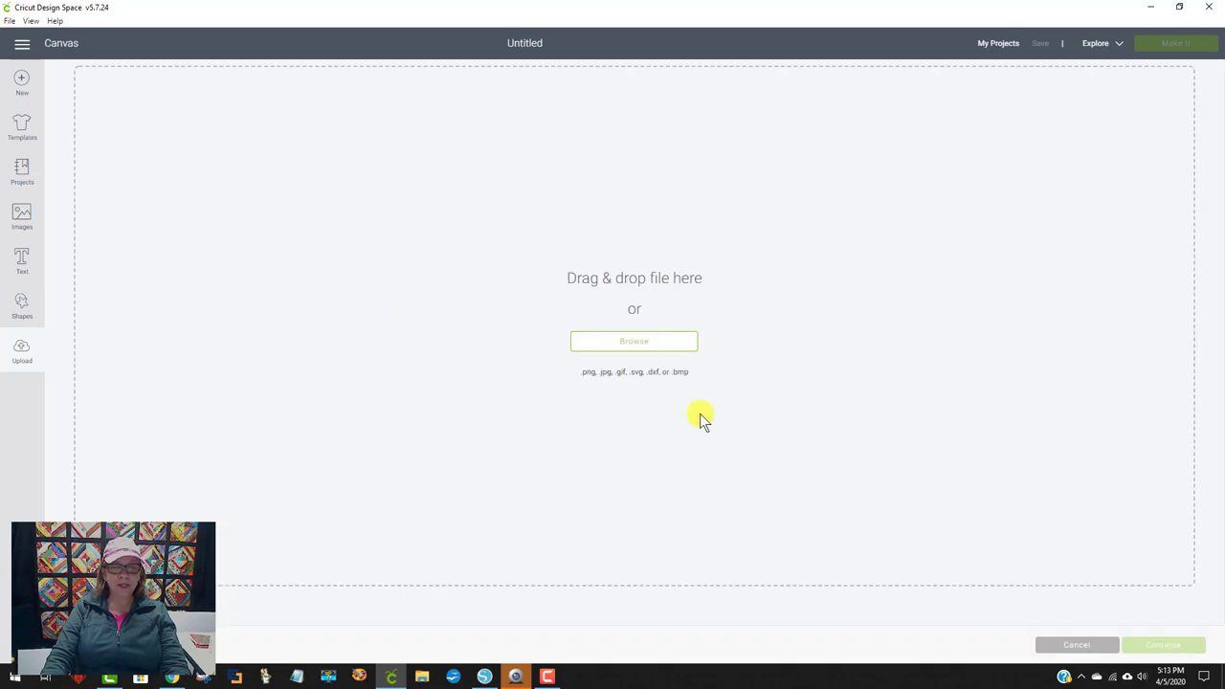
click(658, 343)
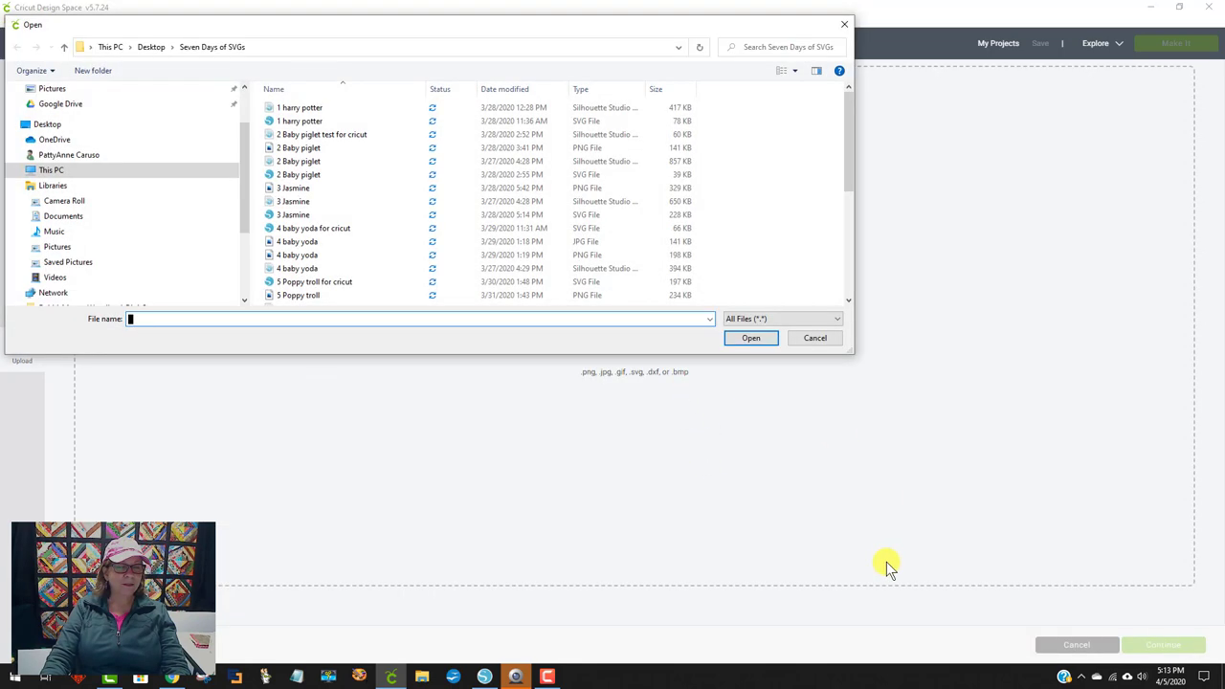
scroll(383, 287, down, 5)
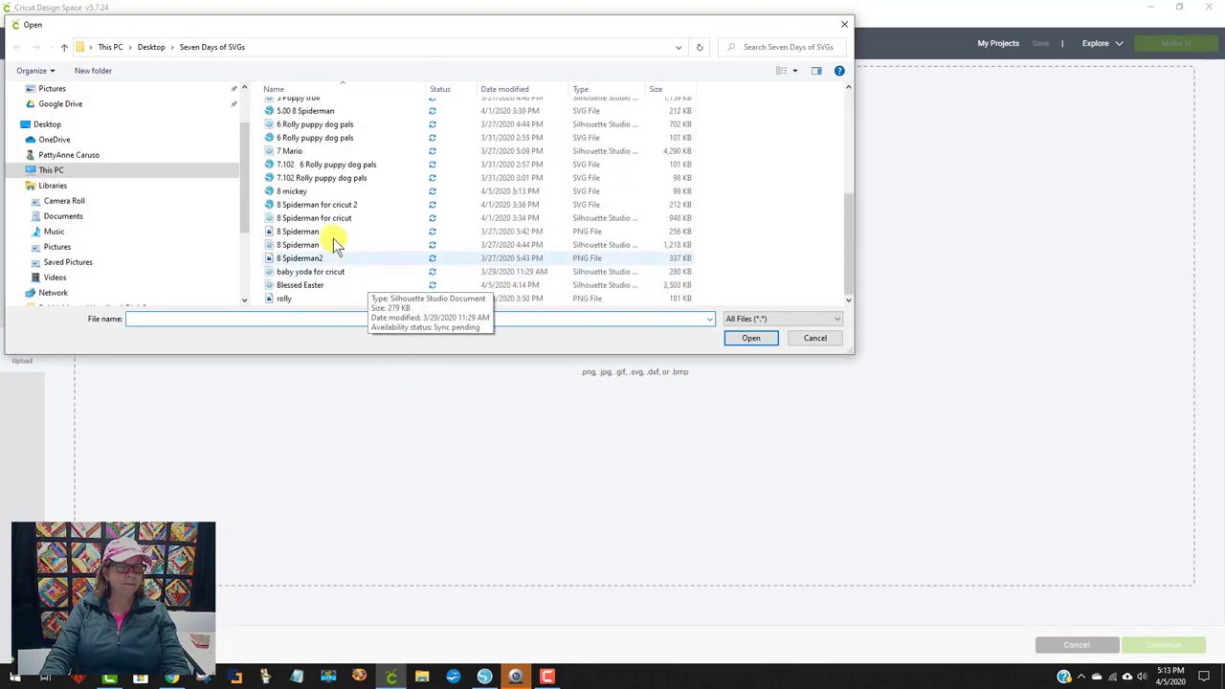
click(300, 192)
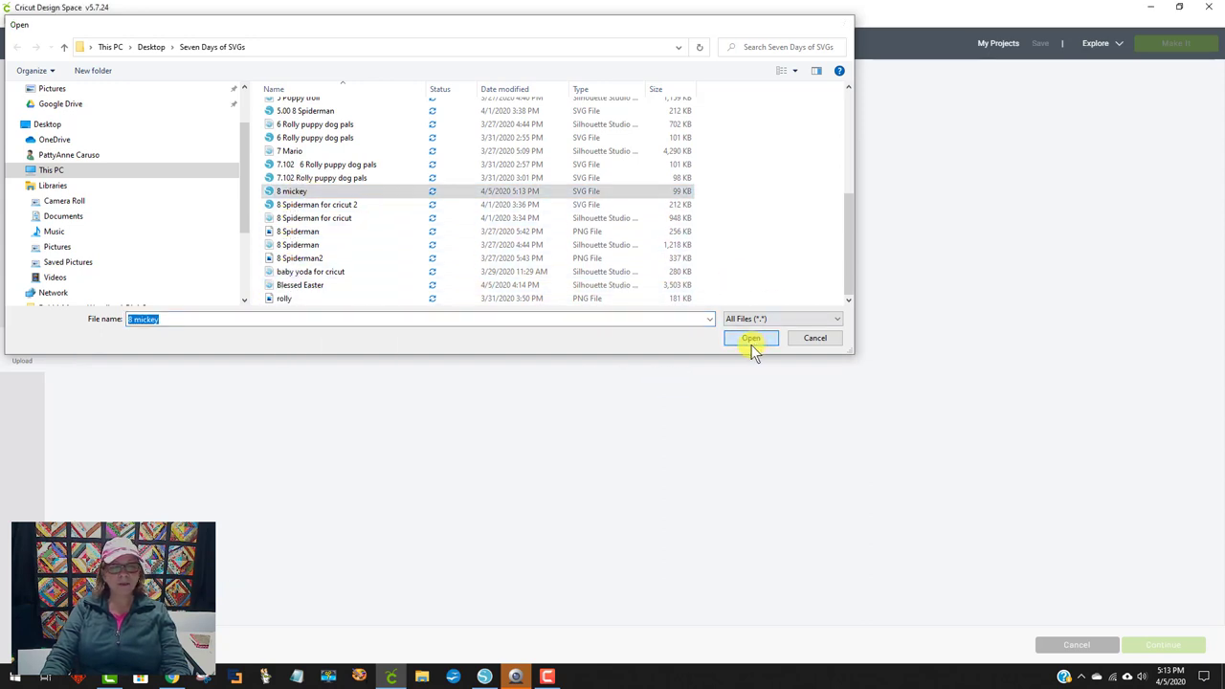
click(752, 340)
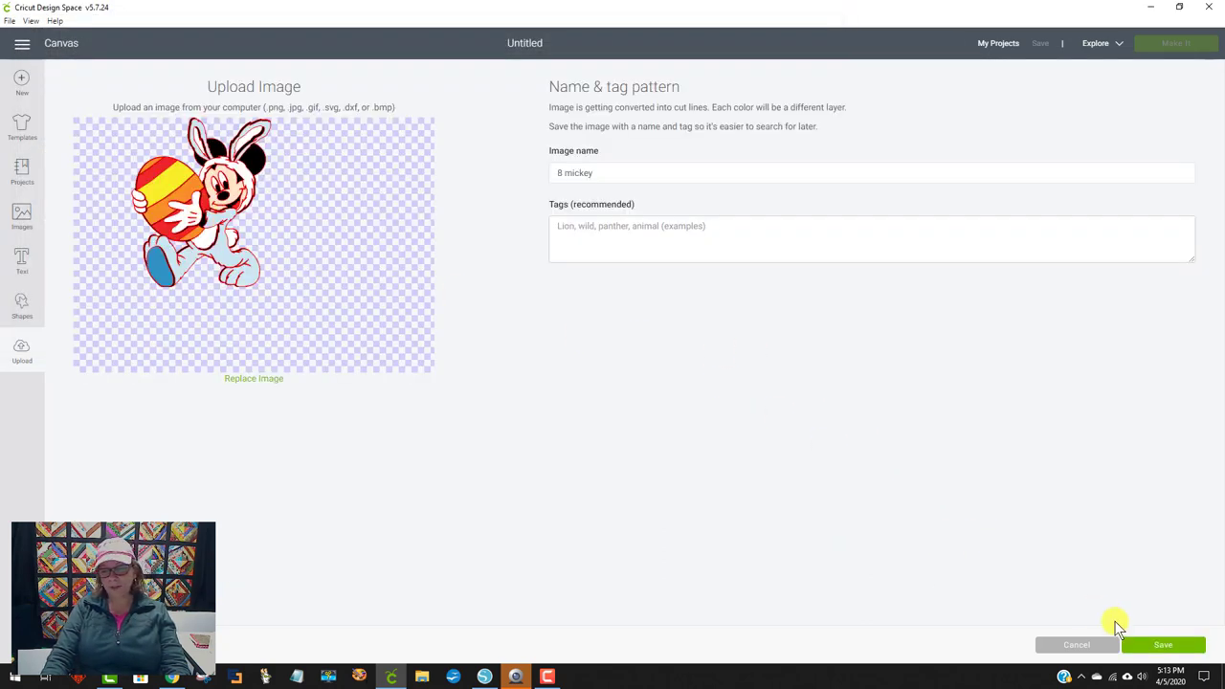
click(1154, 647)
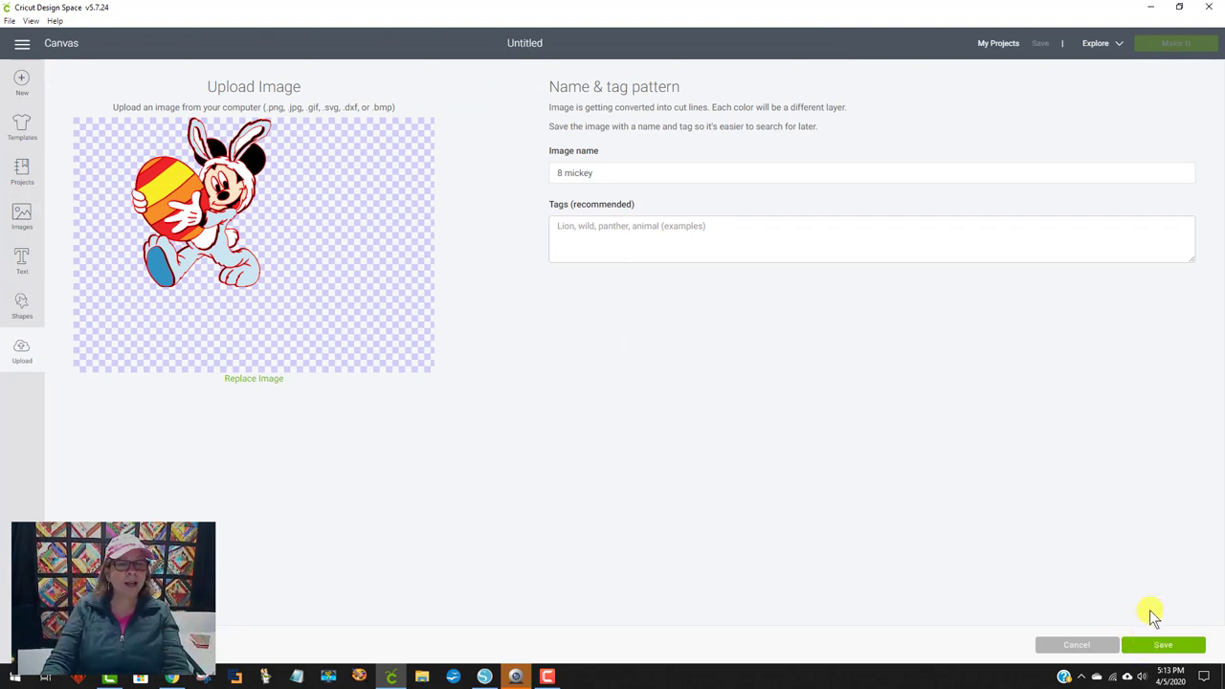
click(486, 677)
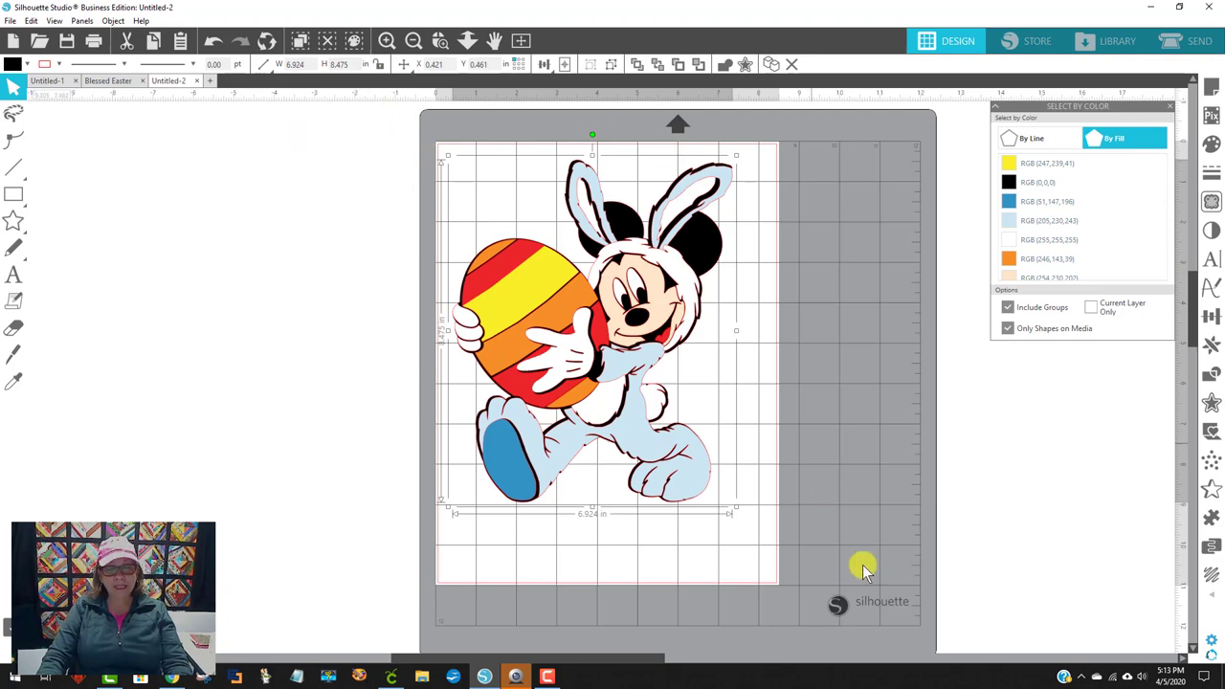
- Save the selected Mickey design as an SVG named '6.924 mickey' in Seven Days of SVGs
click(11, 20)
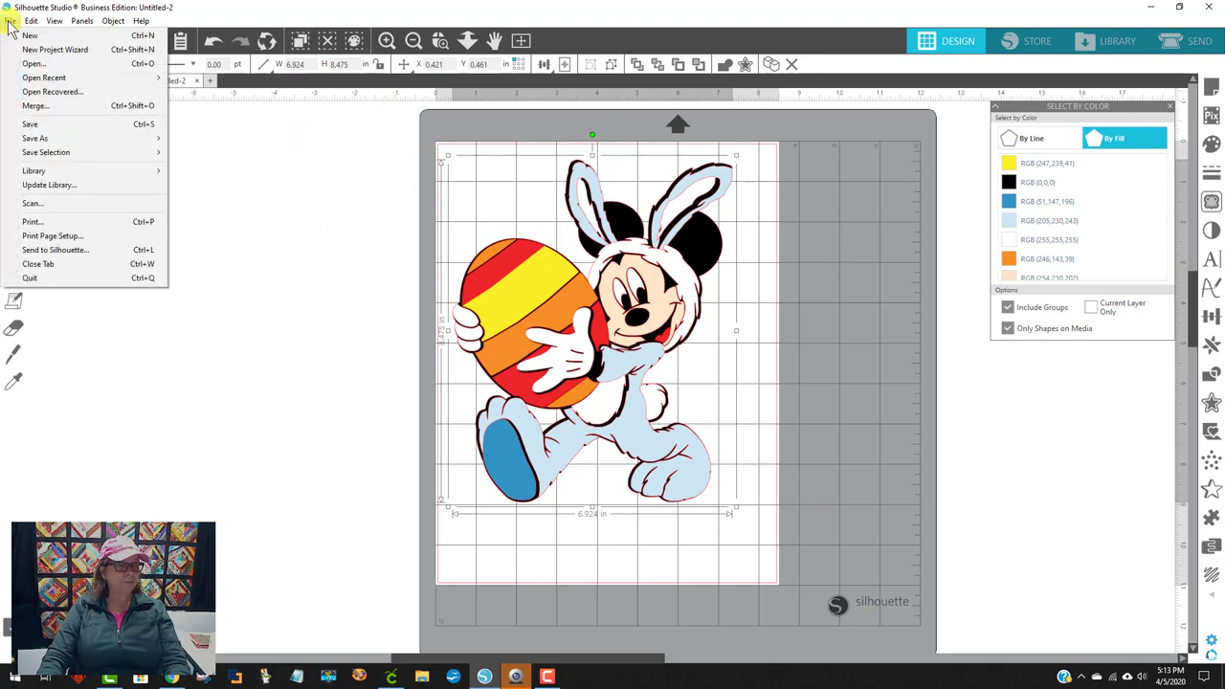
mouse_move(65, 142)
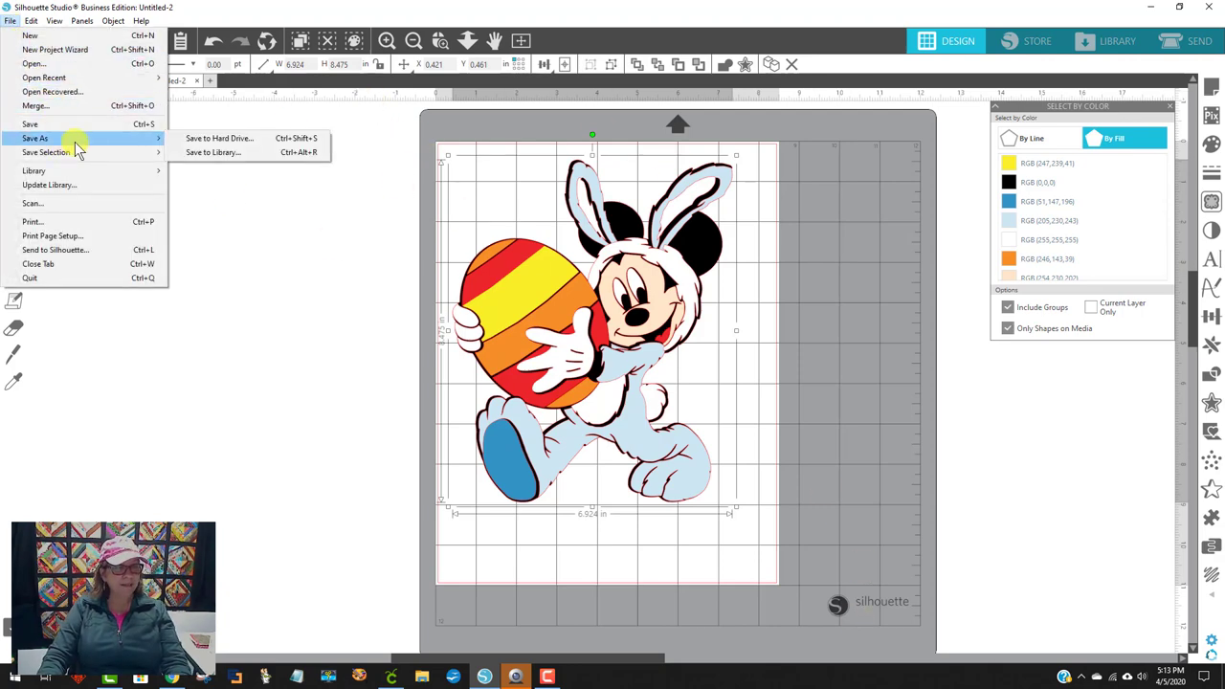
mouse_move(120, 153)
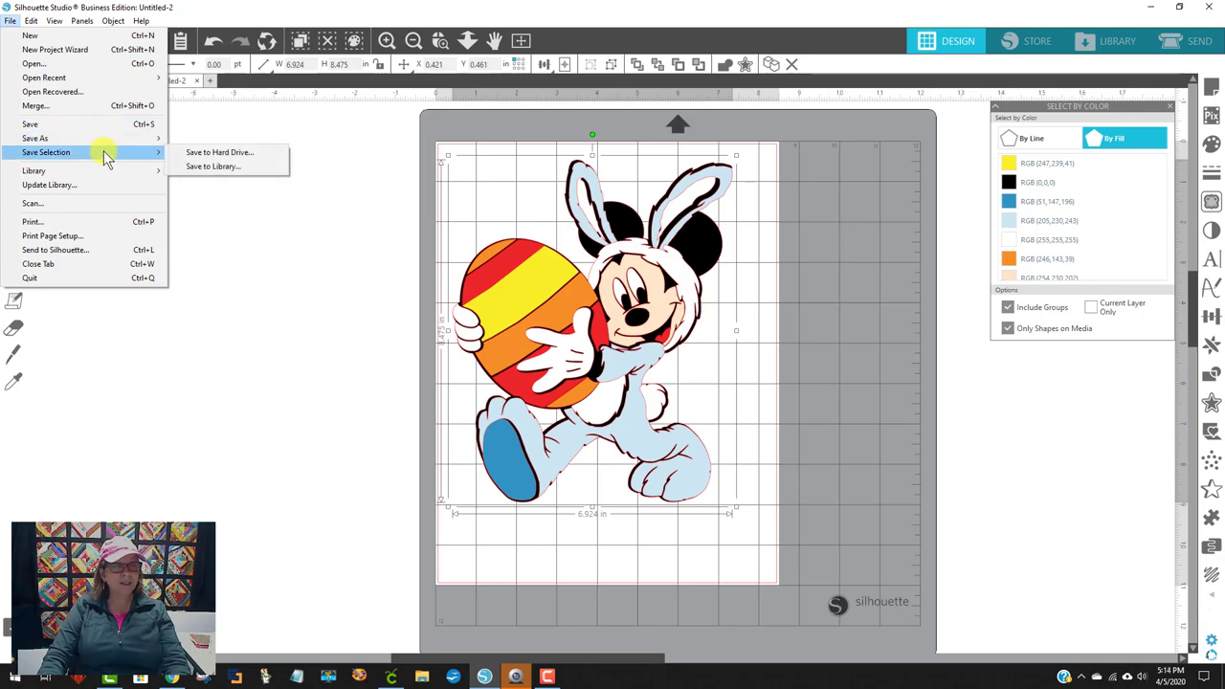
click(201, 153)
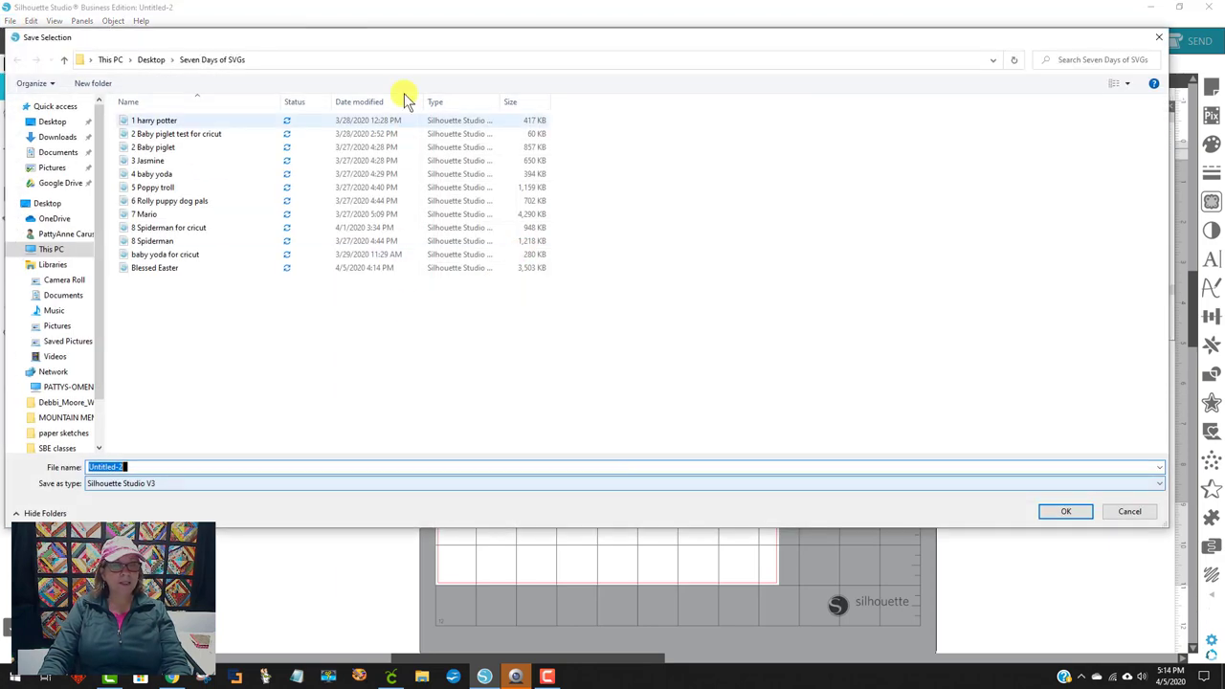
drag(383, 44, 544, 11)
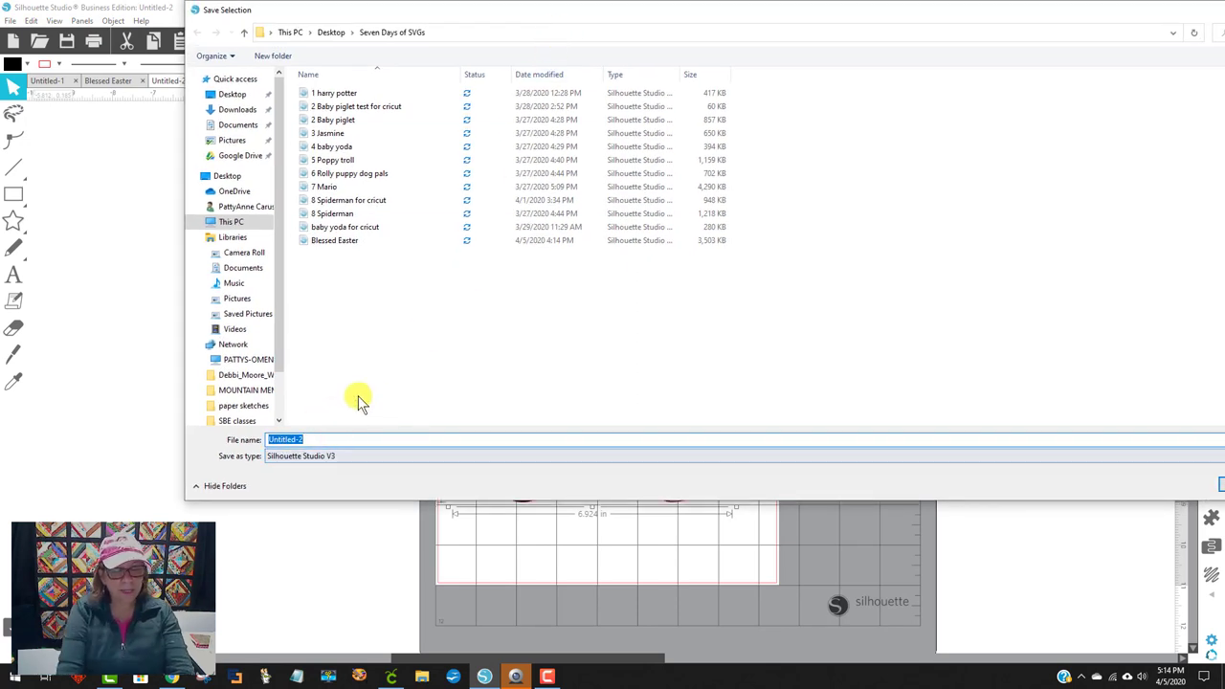
text(9)
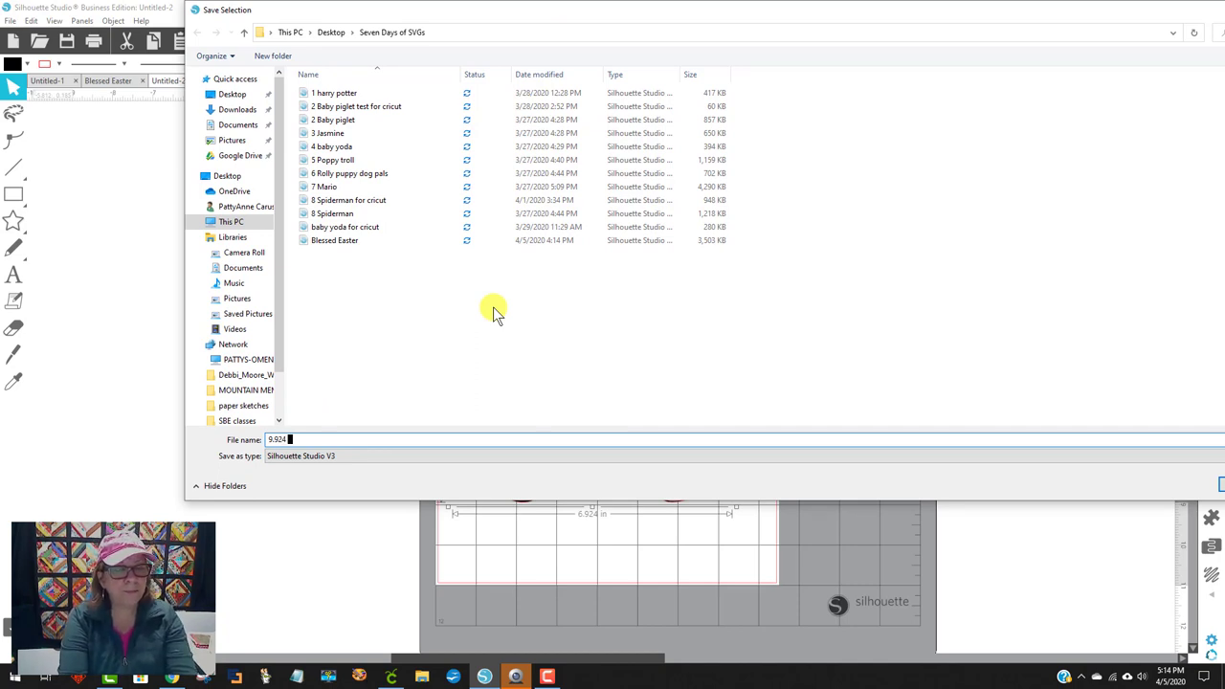
text(.92)
key(BackSpace)
key(BackSpace)
key(BackSpace)
key(BackSpace)
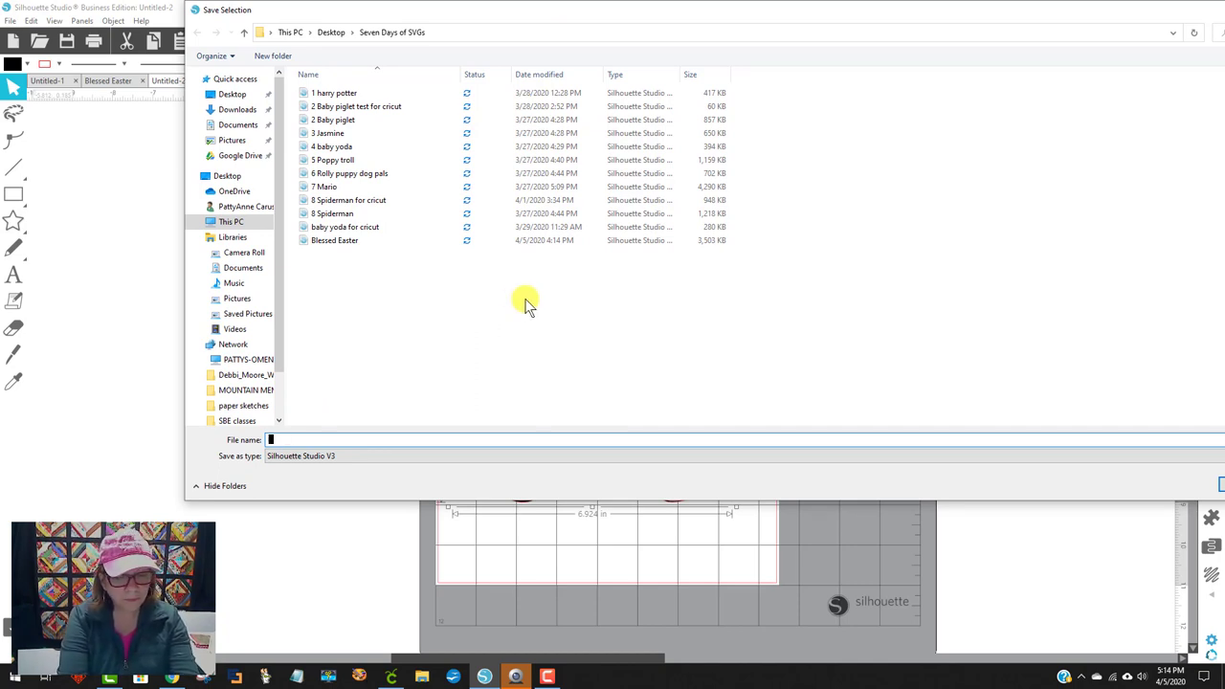
text(6.924 mickey)
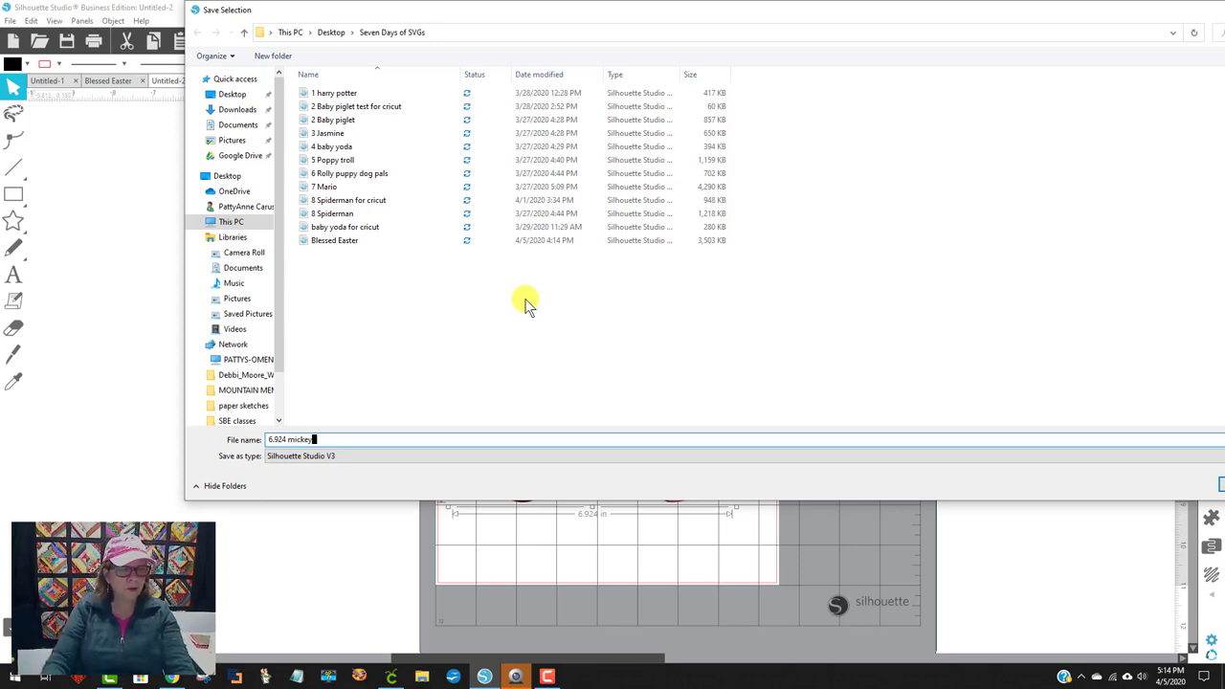
click(343, 456)
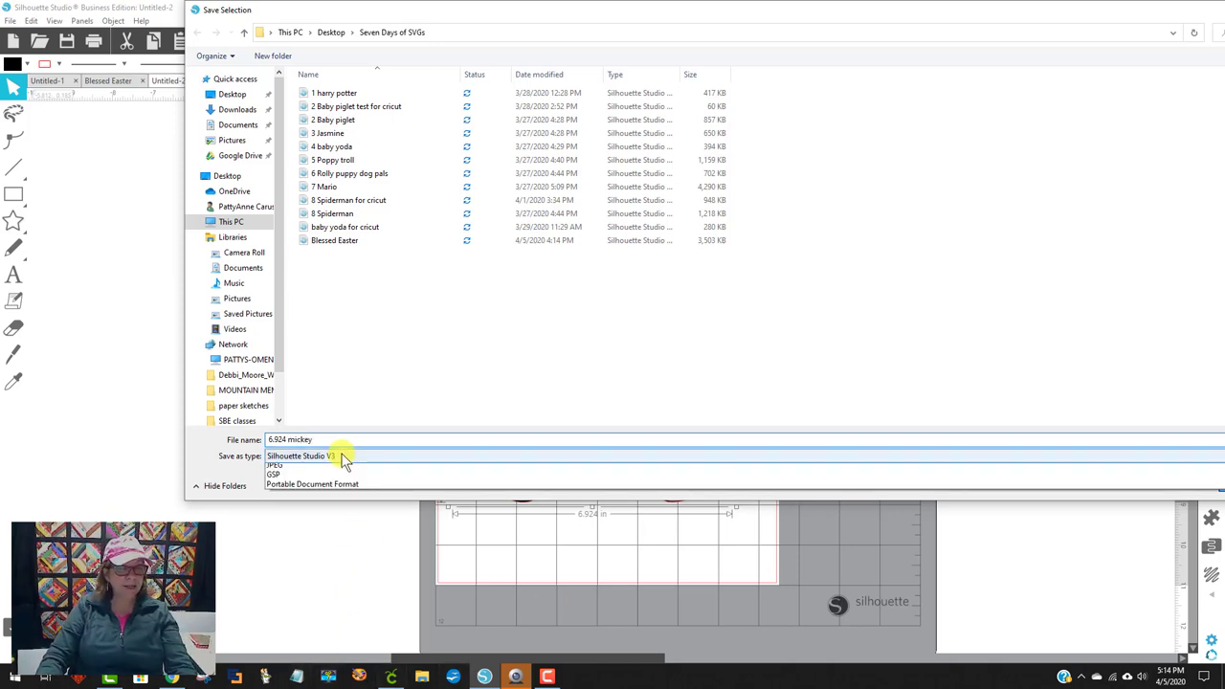
click(277, 492)
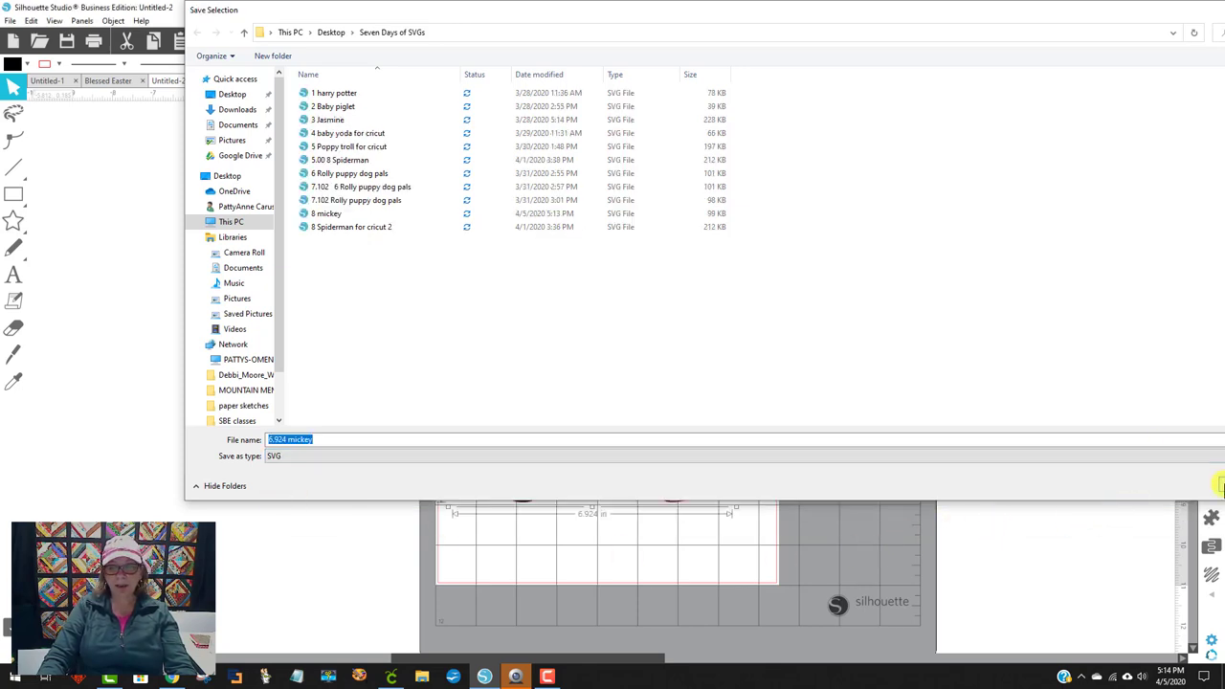
click(1221, 486)
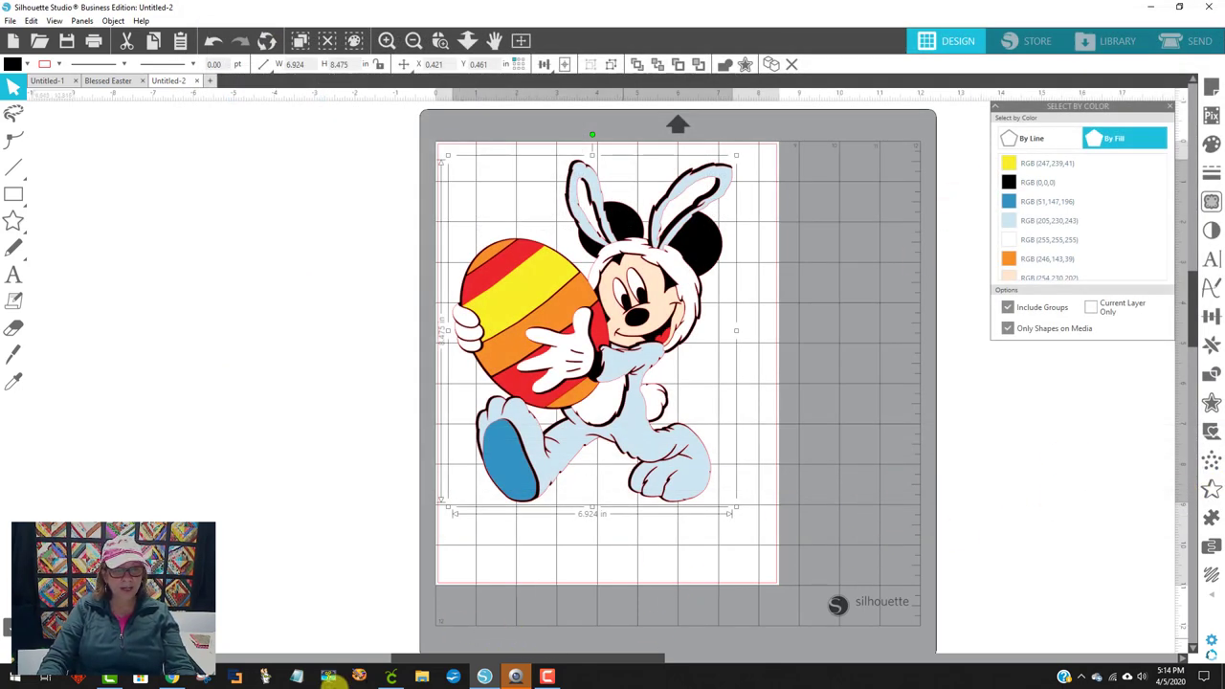
- In Cricut Design Space, cancel the pending 8 mickey upload and start a new image upload
click(390, 676)
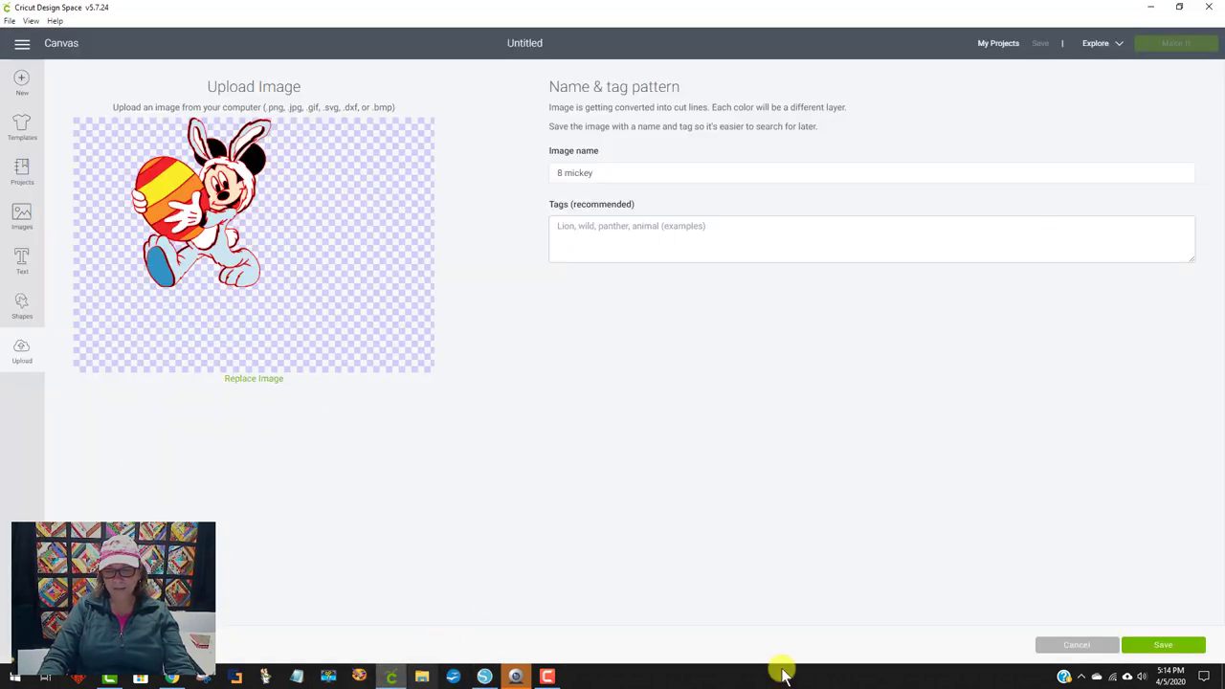
click(1071, 645)
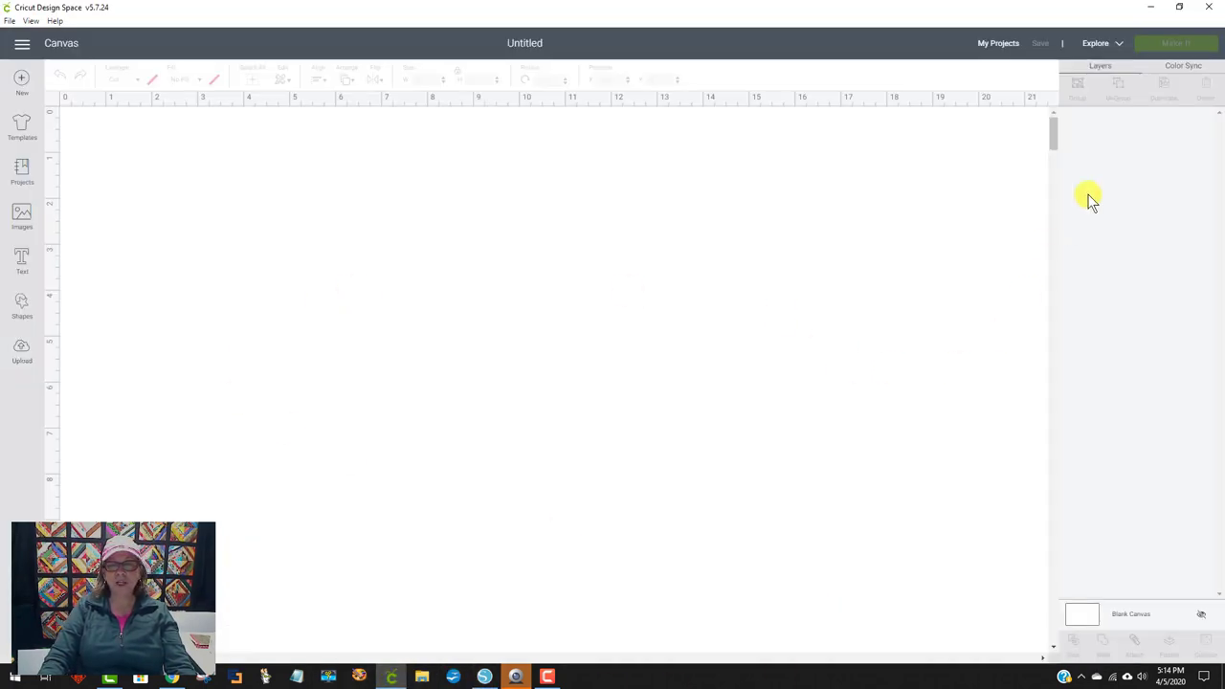
click(19, 356)
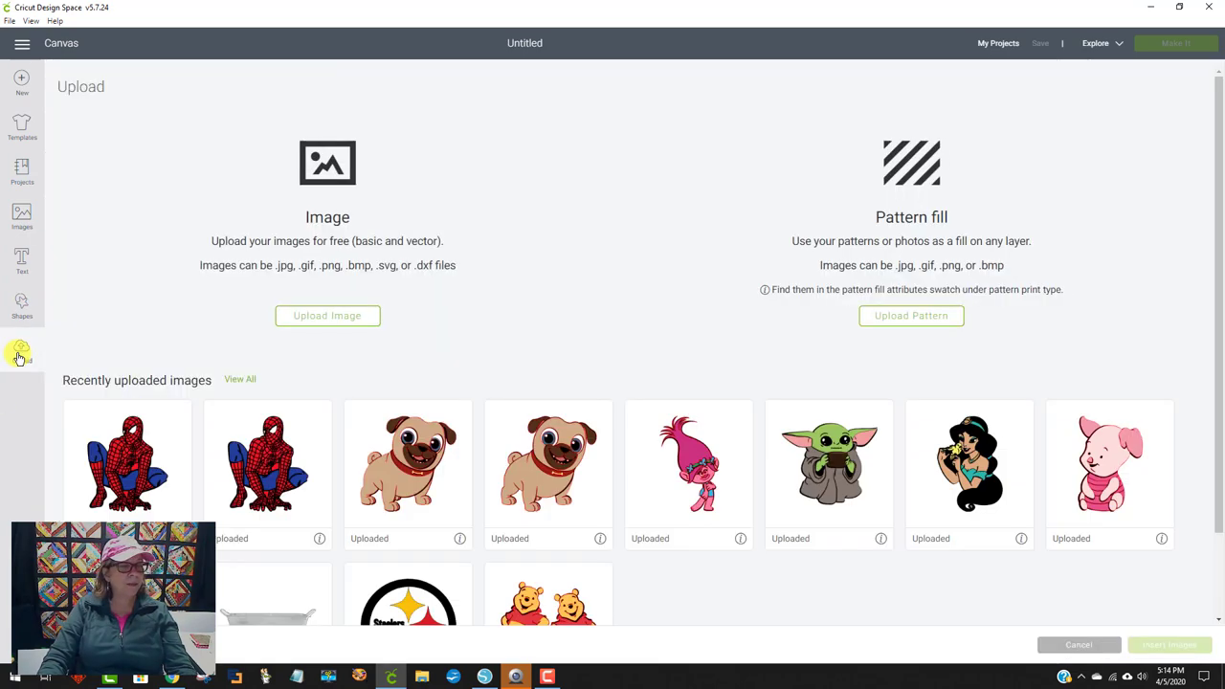
click(342, 317)
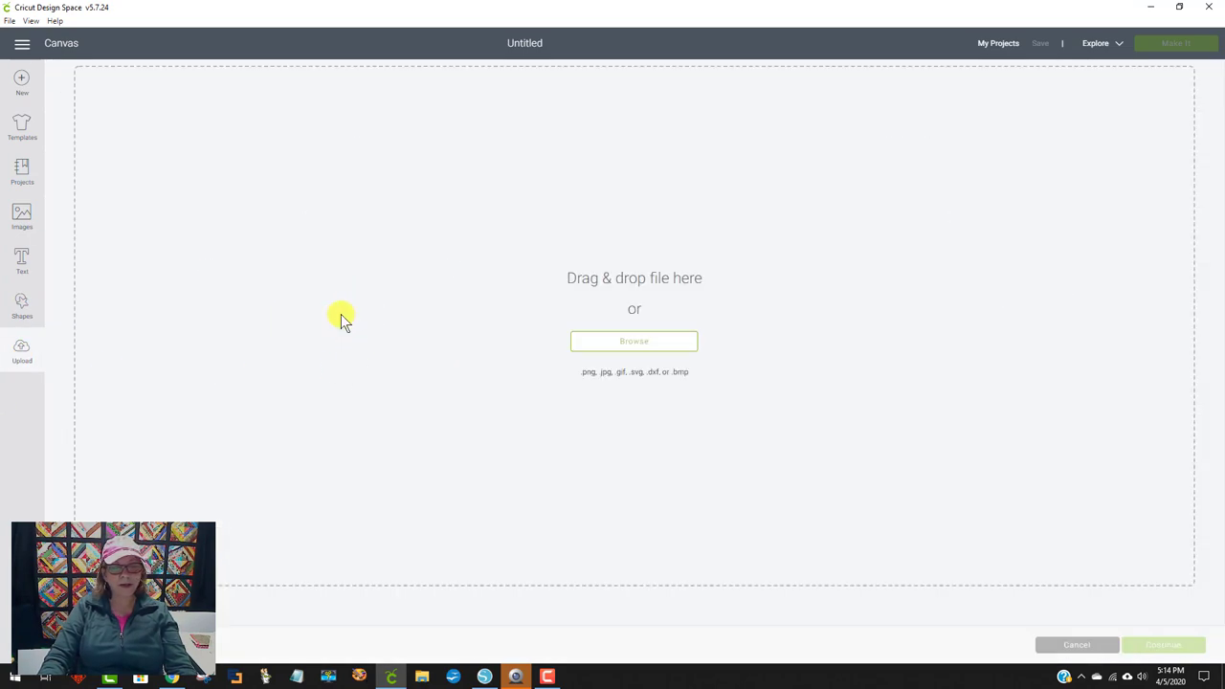
click(616, 345)
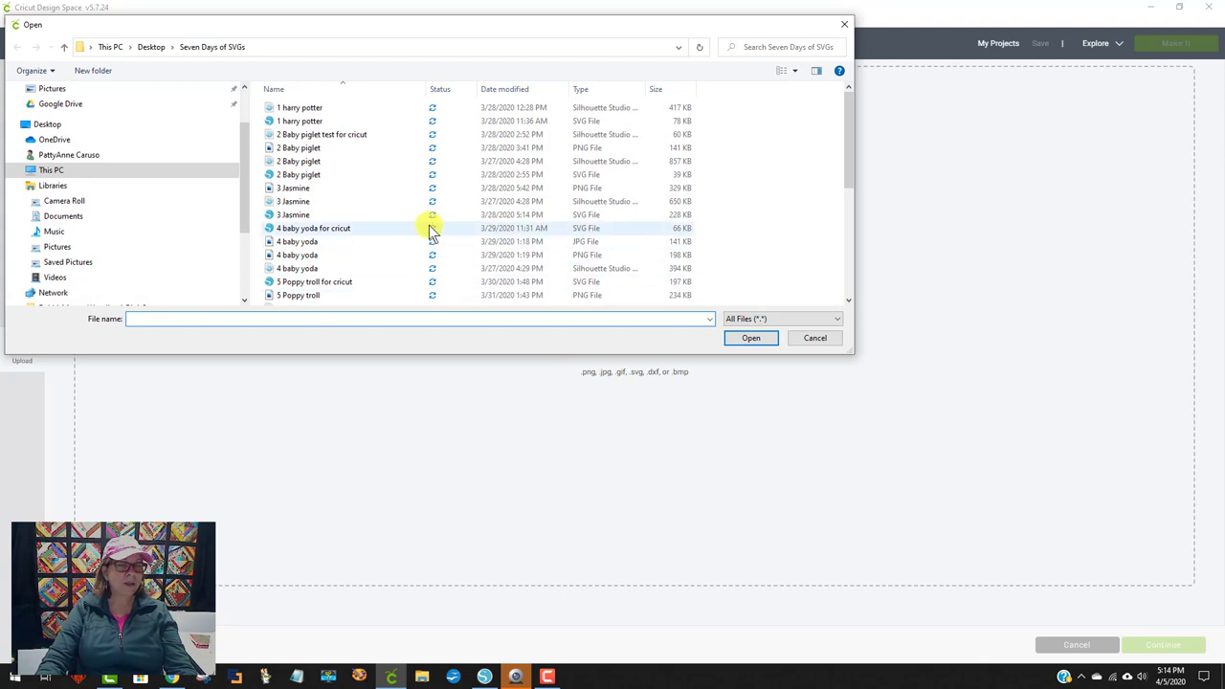
- Upload the 6.924 mickey SVG, save it to the library and insert it into the project
scroll(436, 245, down, 8)
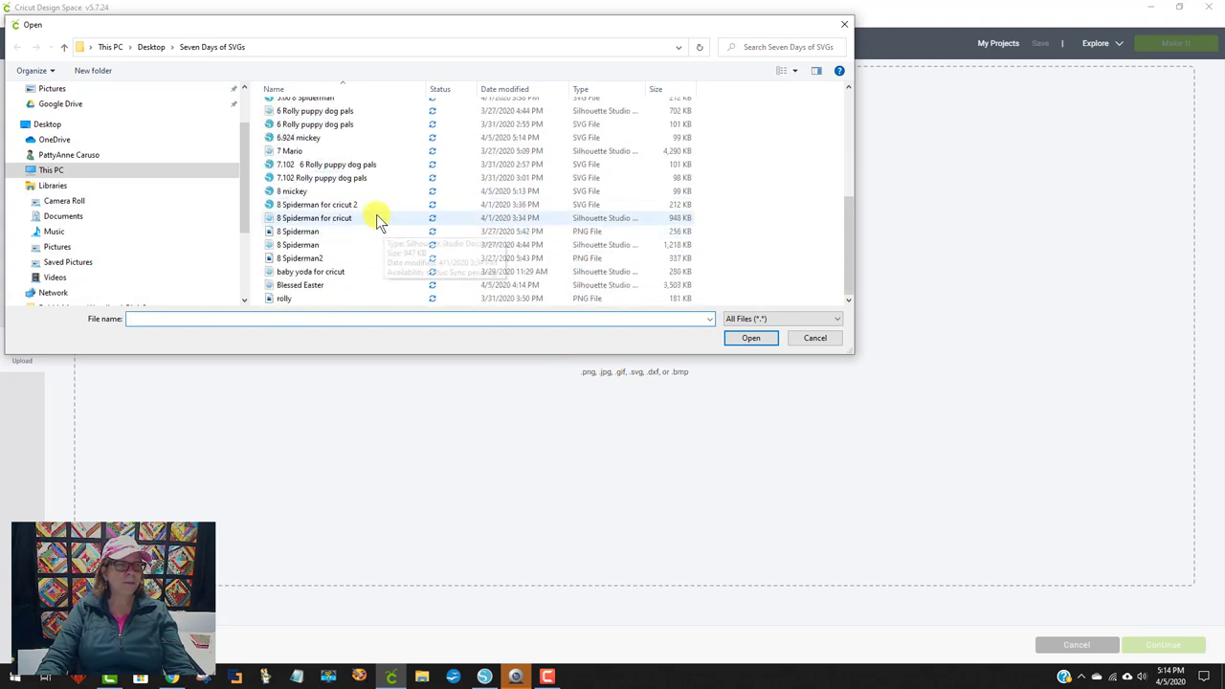
scroll(398, 221, up, 2)
scroll(398, 222, up, 1)
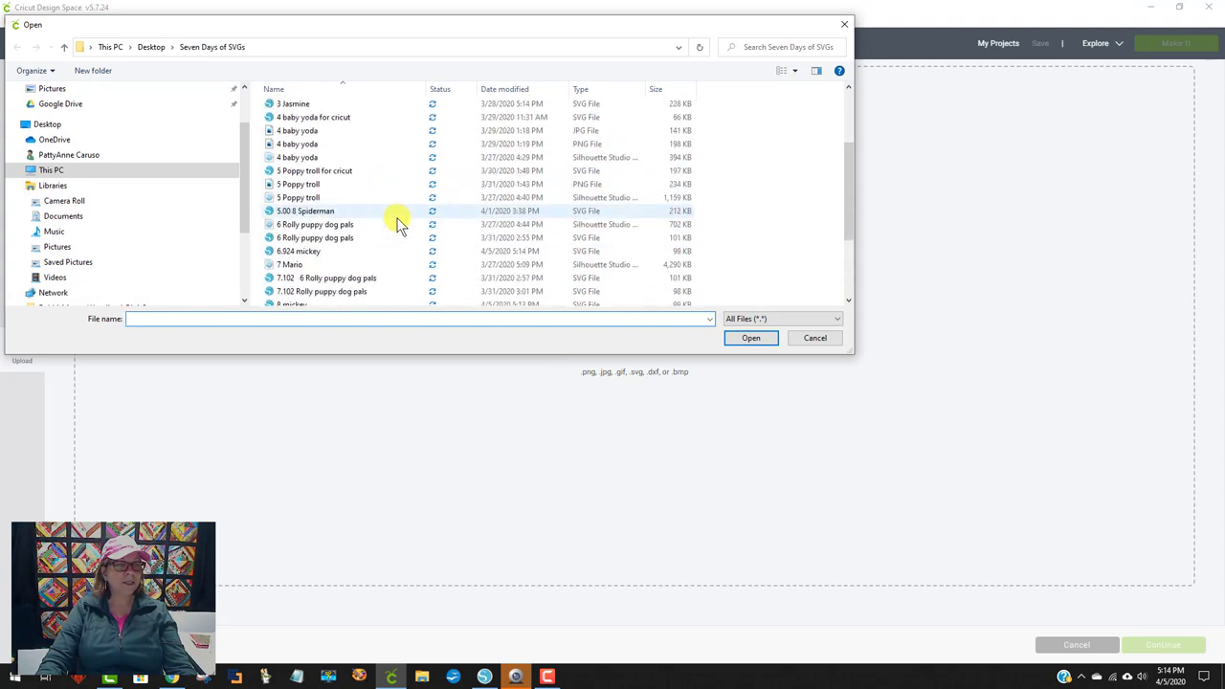
click(300, 252)
click(748, 339)
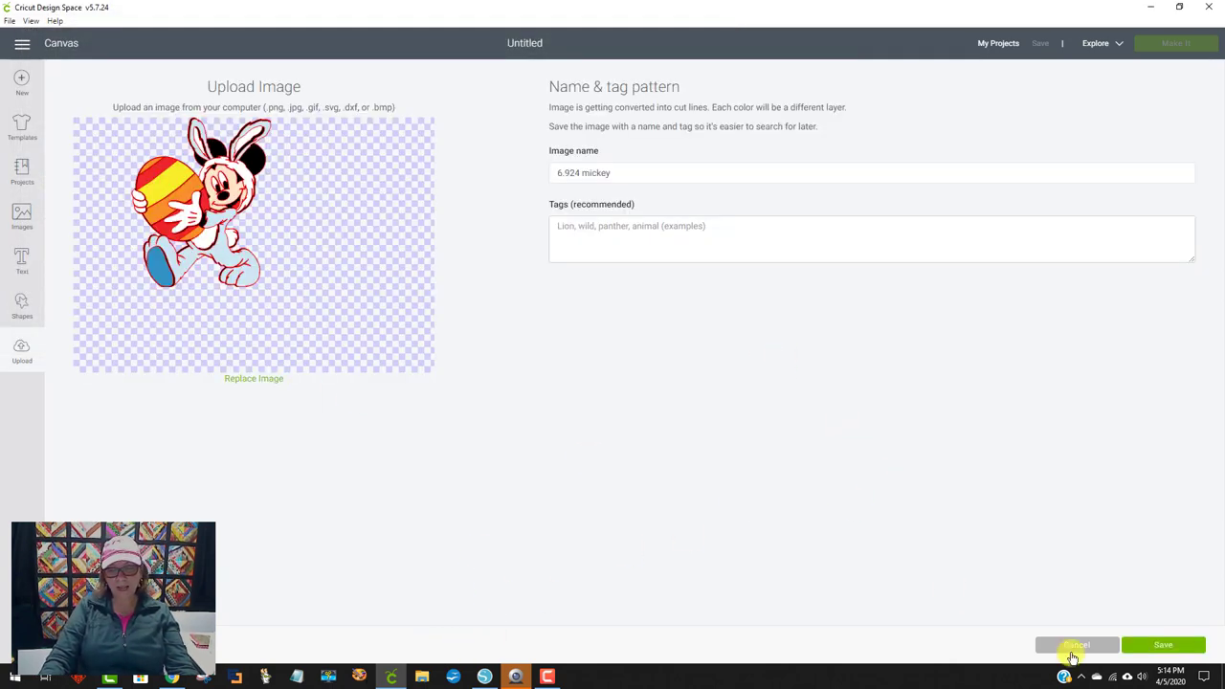
click(1144, 646)
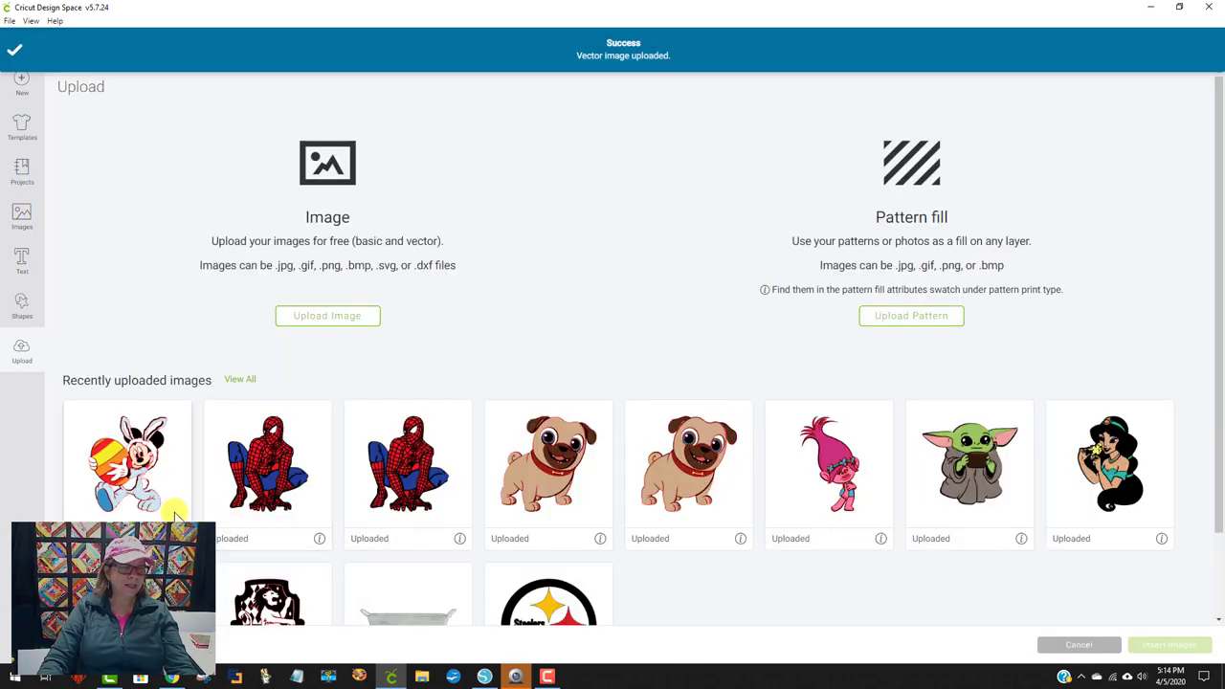
click(180, 505)
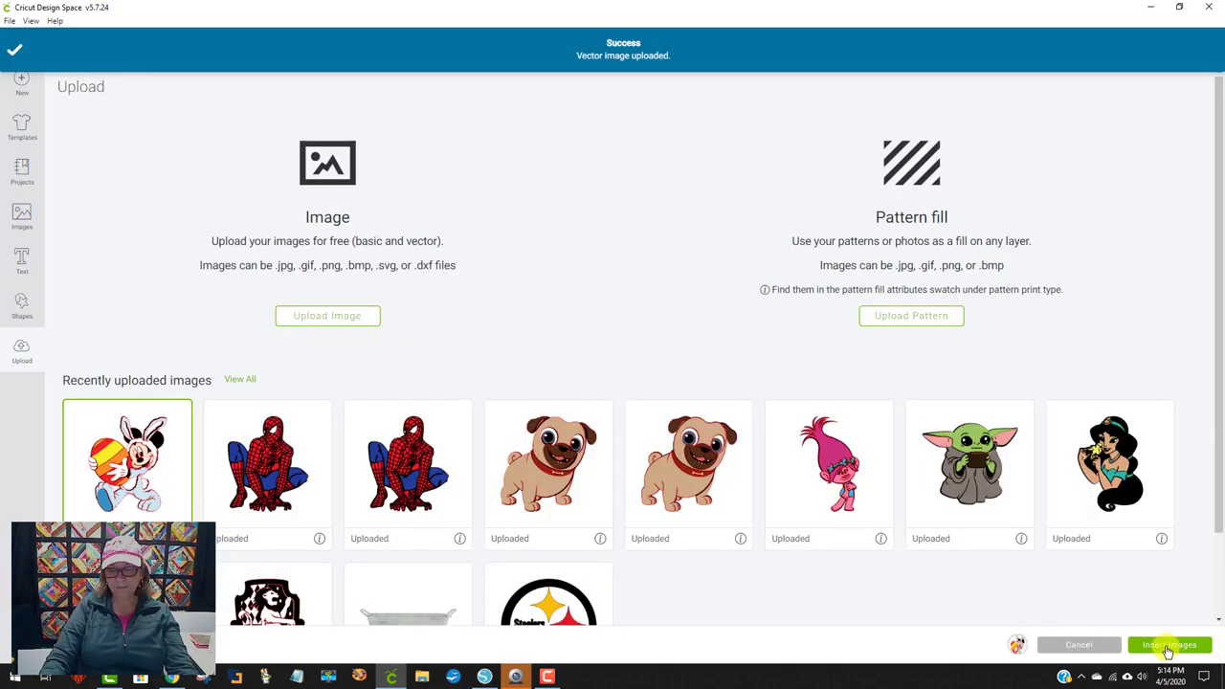
click(1169, 645)
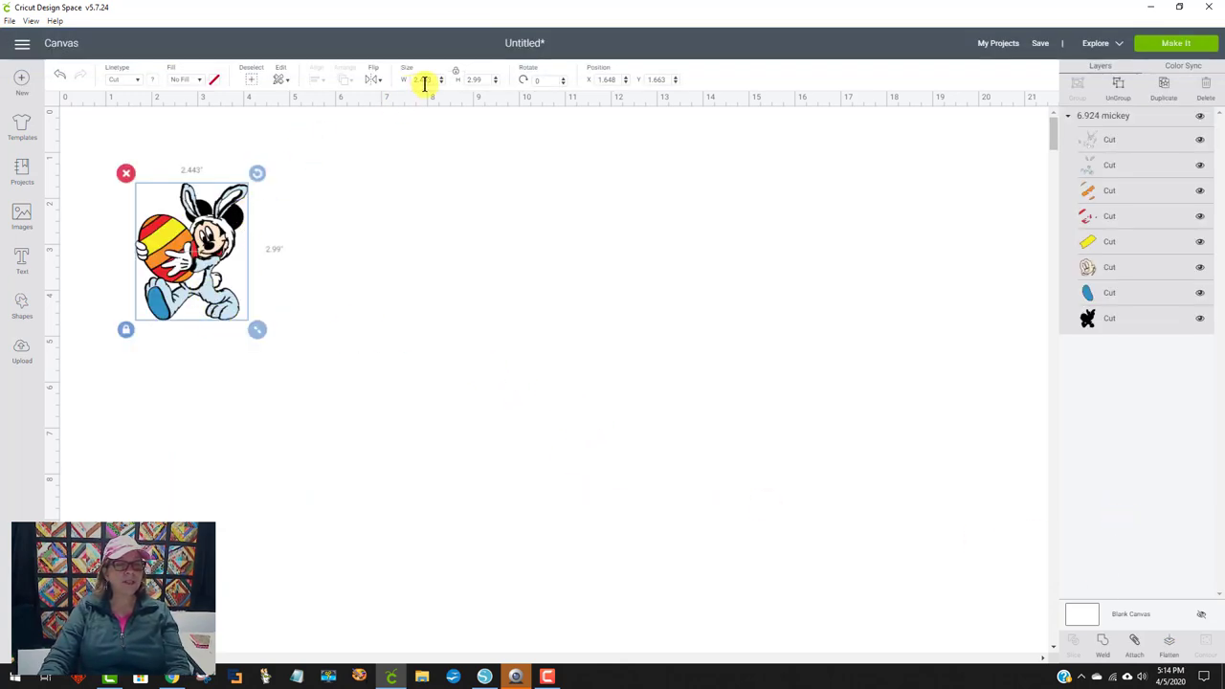
- Set the Mickey image width to 6.924 in and send it to Make It mat preparation
drag(430, 80, 396, 79)
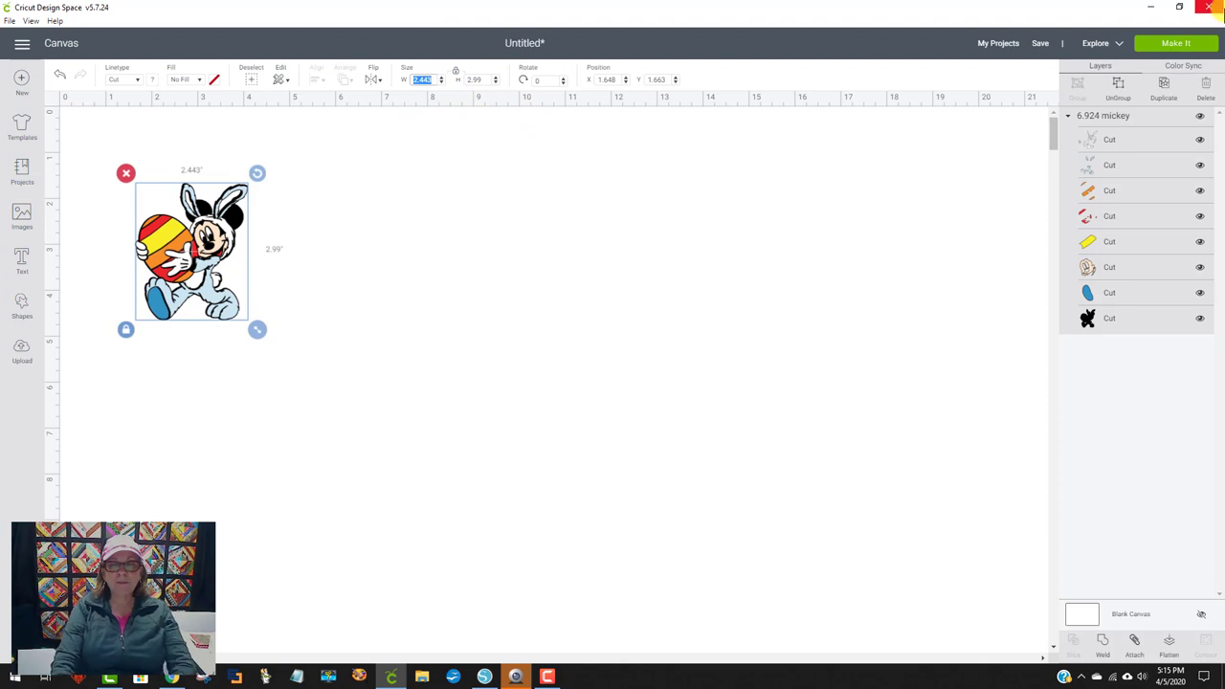
text(6.92)
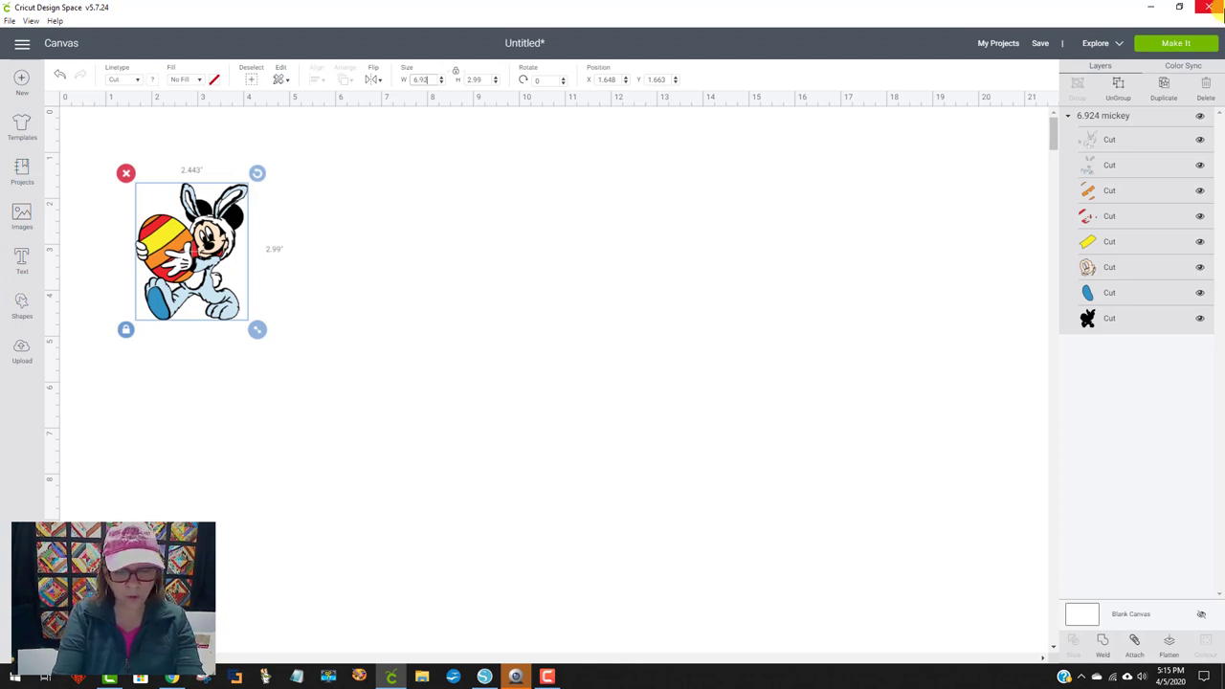
text(4)
key(Return)
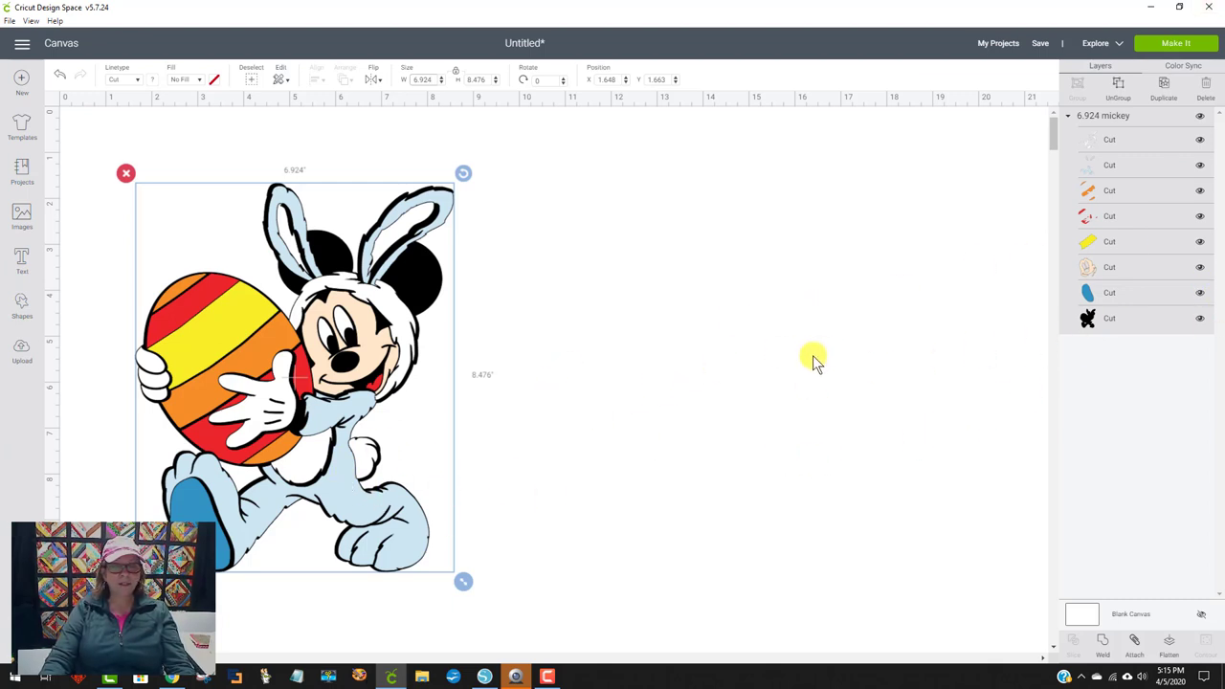
click(1175, 44)
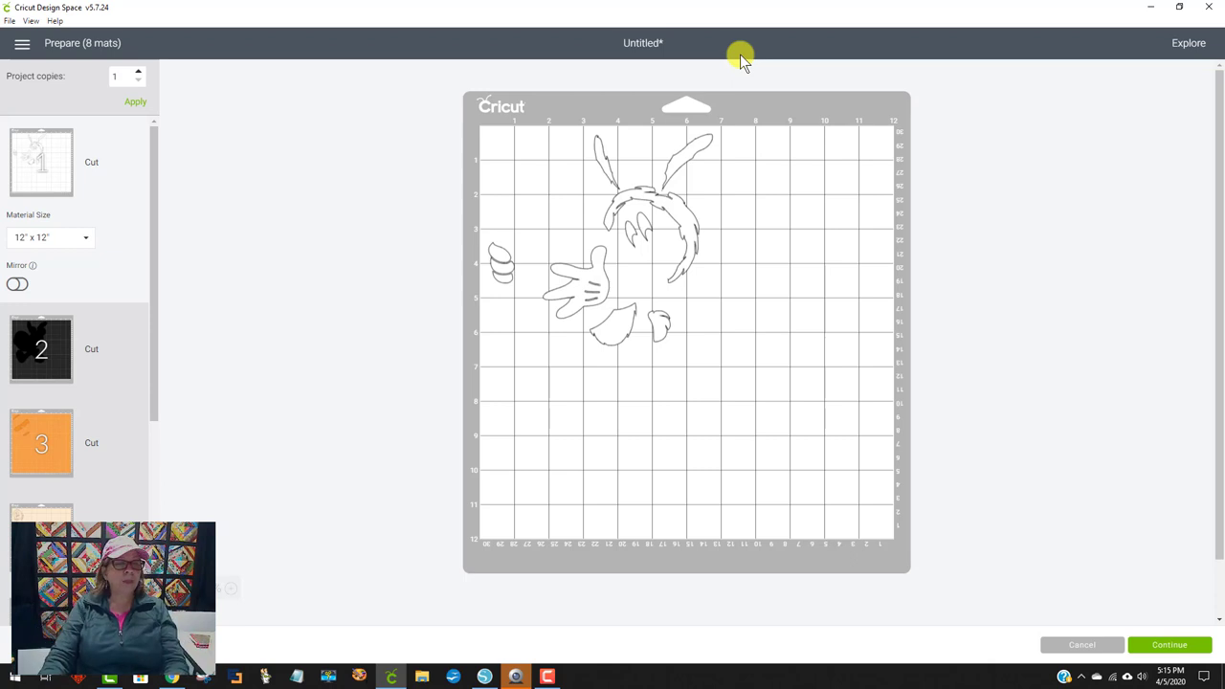
- Preview mats 2–7 (black, orange, beige, yellow, blue, light blue), then return to Silhouette Studio
click(41, 350)
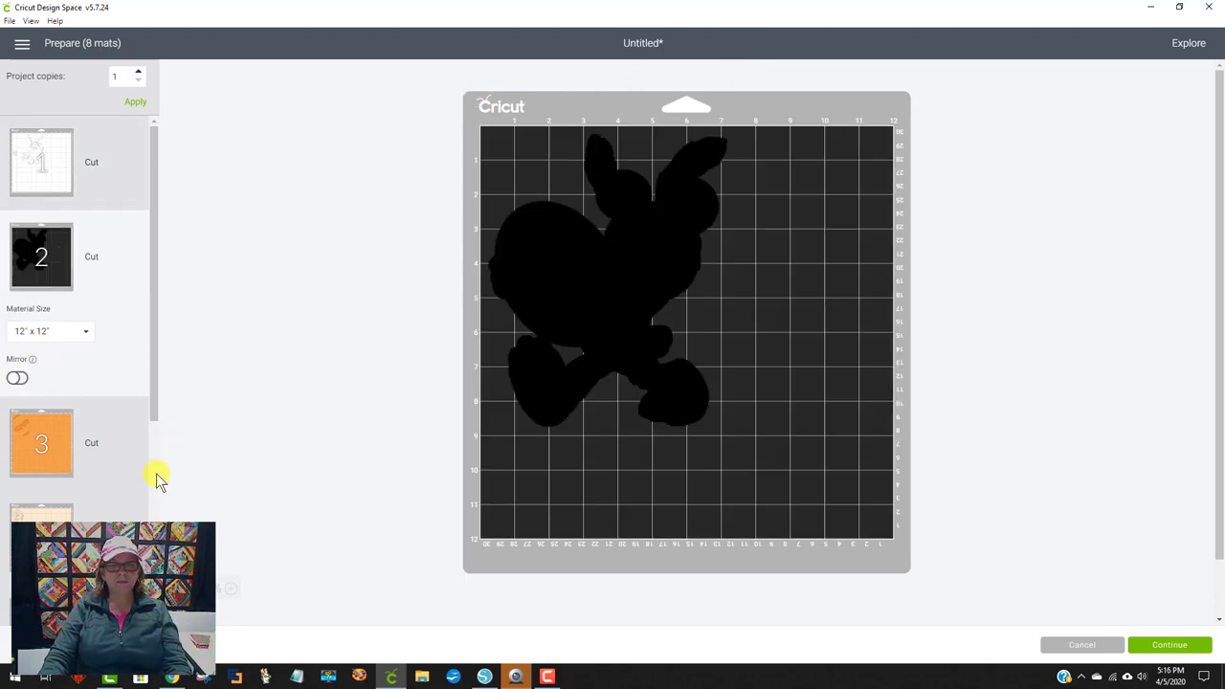
scroll(158, 461, down, 3)
click(34, 183)
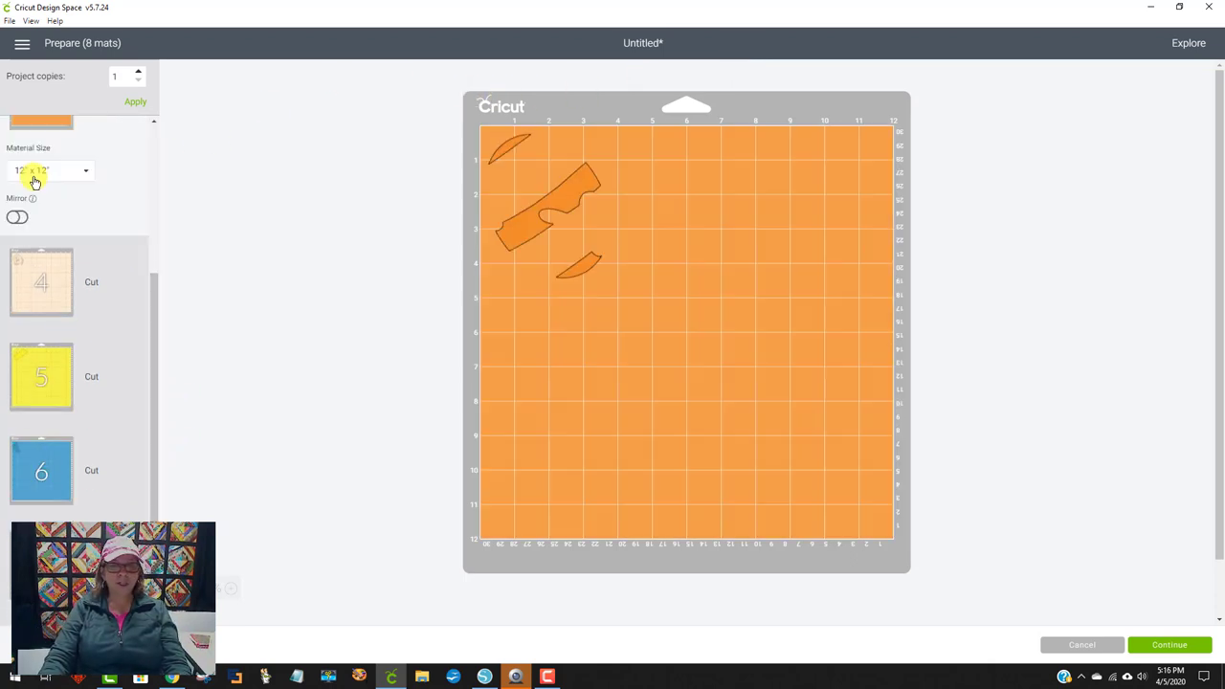
click(50, 296)
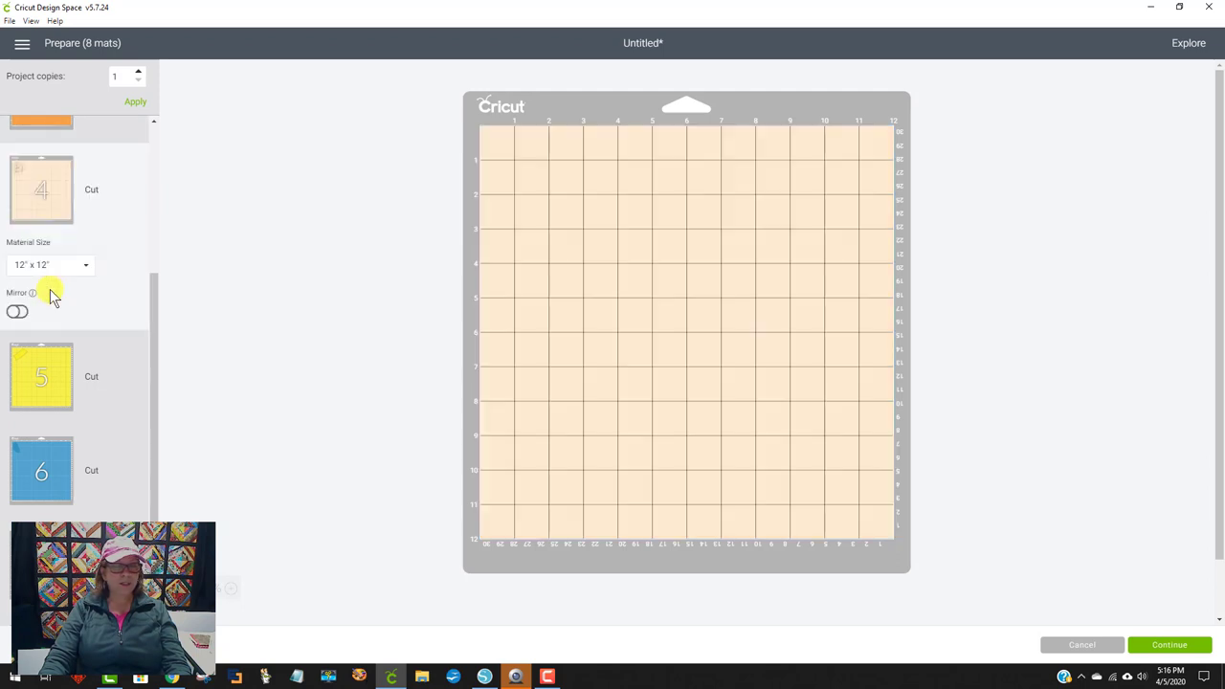
click(41, 375)
scroll(287, 345, down, 1)
click(19, 471)
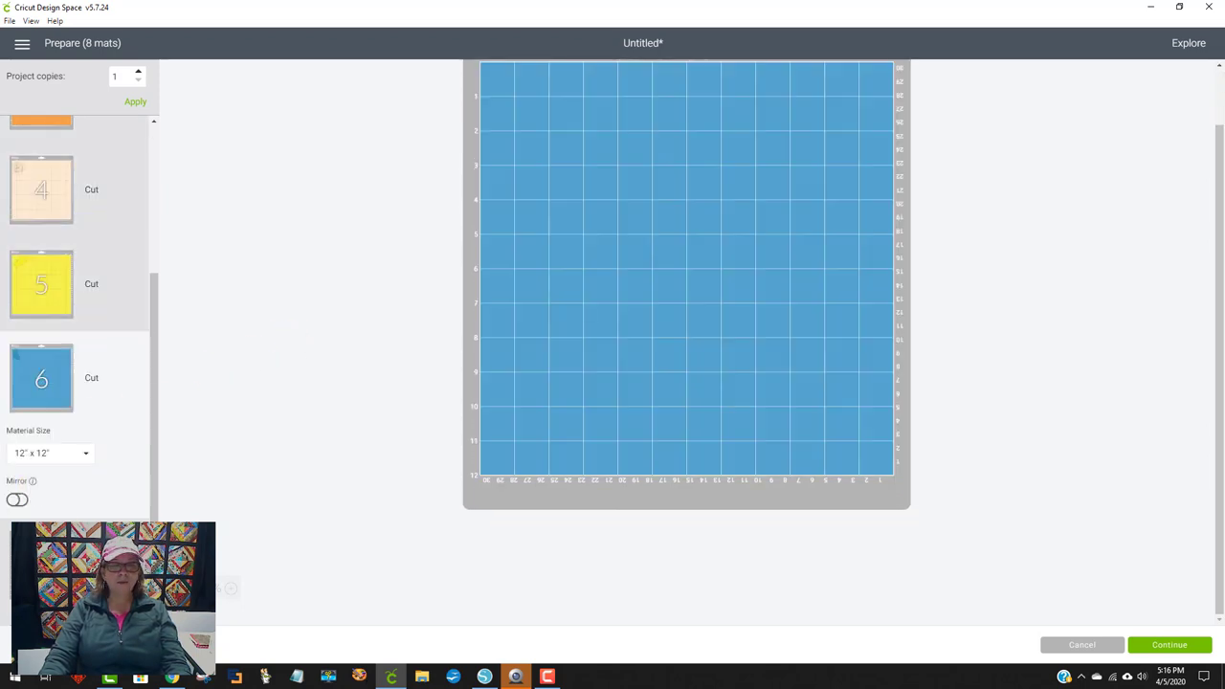
click(42, 565)
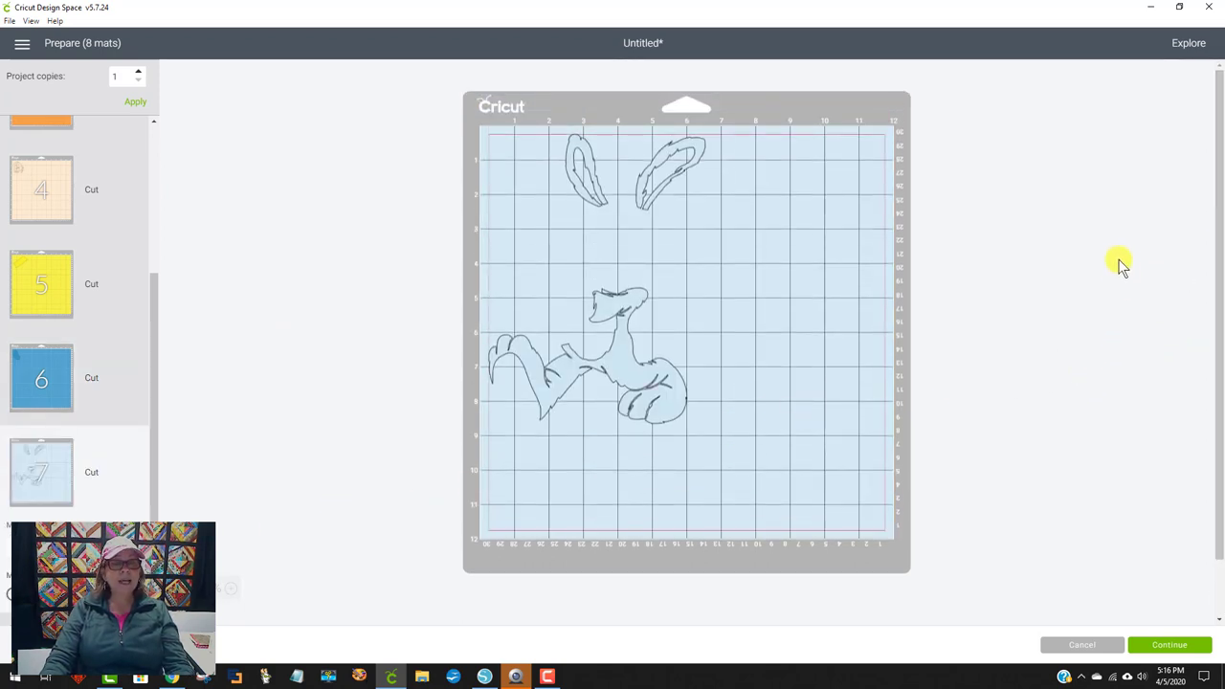
click(484, 676)
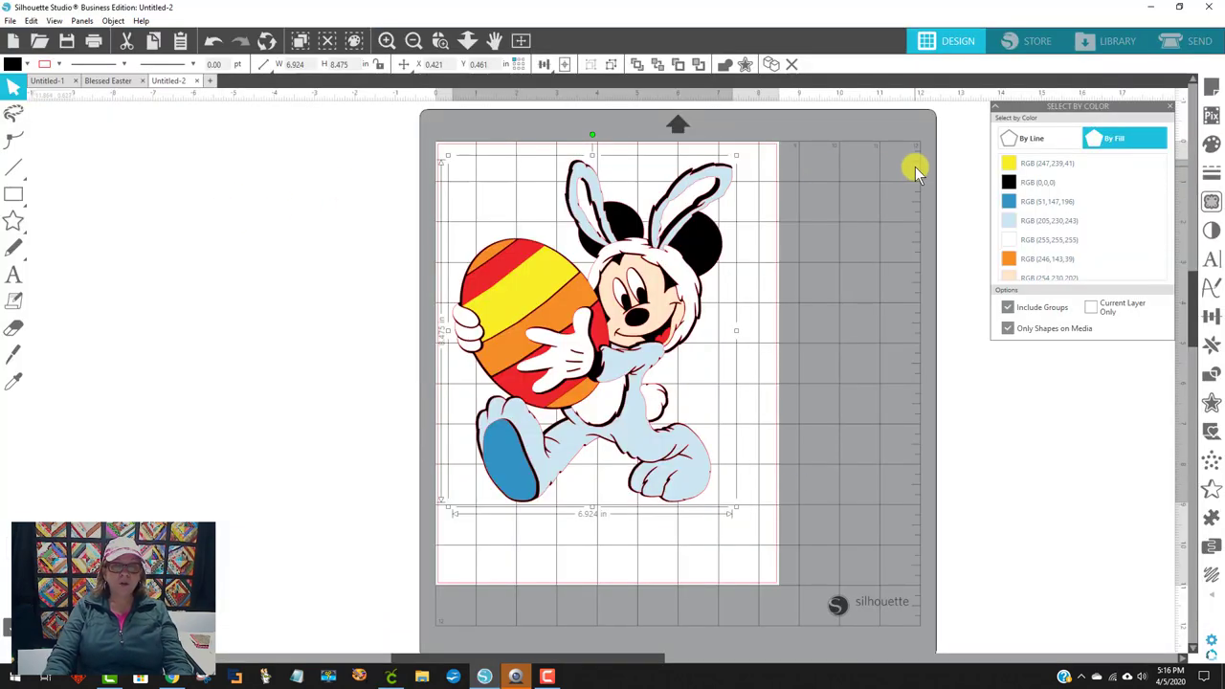